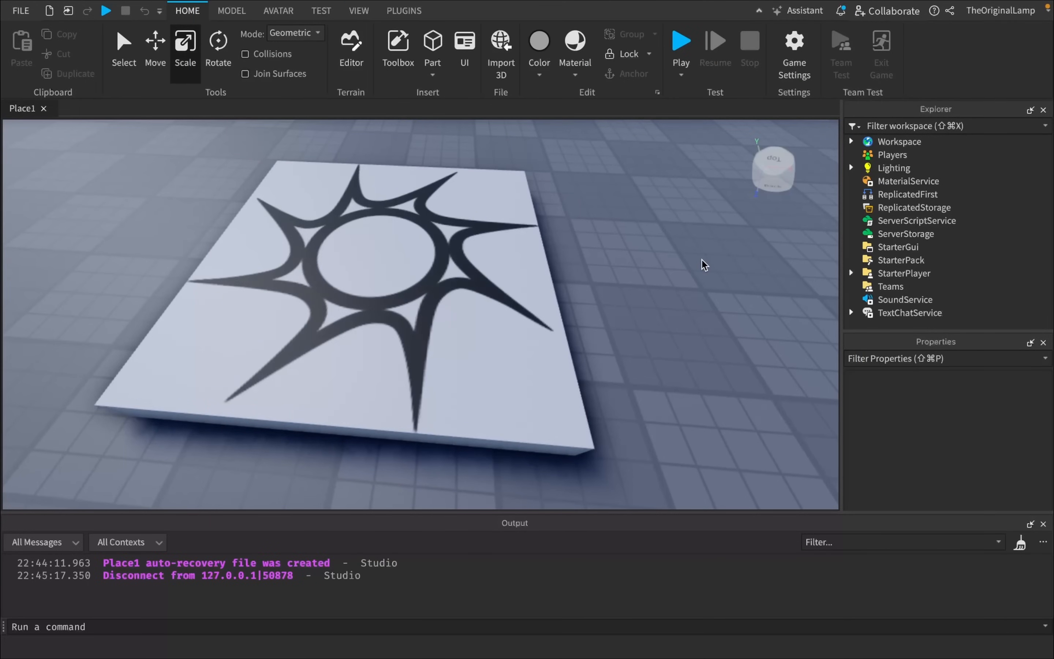
pyautogui.press('a')
pyautogui.press('d')
pyautogui.press('a')
pyautogui.press('d')
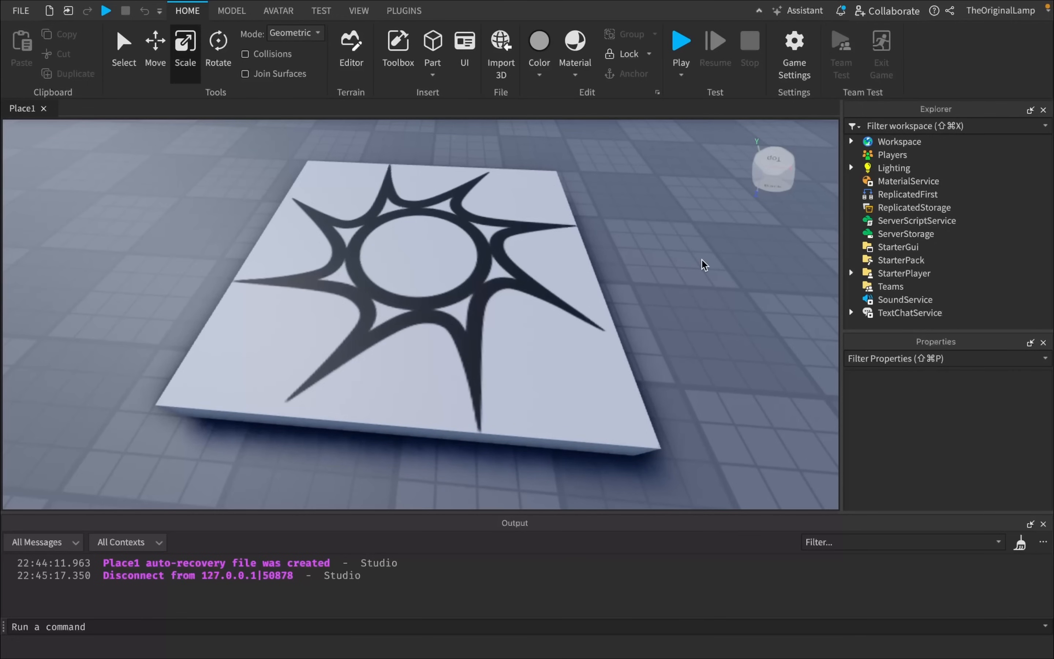
pyautogui.moveTo(715, 285); pyautogui.dragTo(715, 285, button='right')
pyautogui.press('s')
pyautogui.press('w')
pyautogui.moveTo(637, 261); pyautogui.dragTo(637, 261, button='right')
pyautogui.press('s')
pyautogui.press('w')
pyautogui.press('s')
pyautogui.press('s')
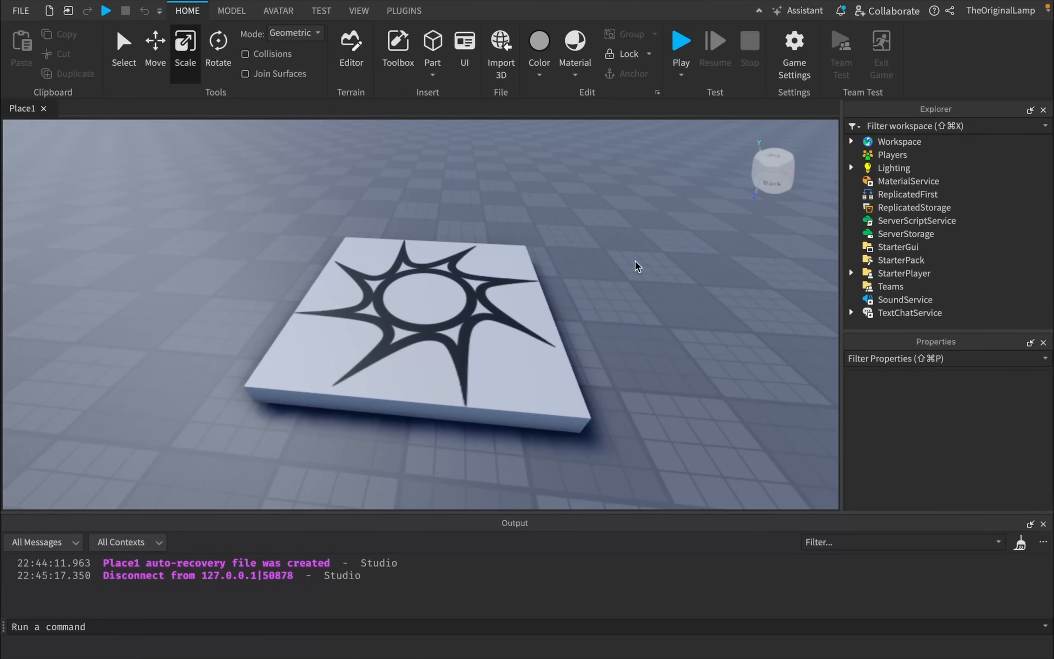
pyautogui.moveTo(656, 270); pyautogui.dragTo(657, 270, button='right')
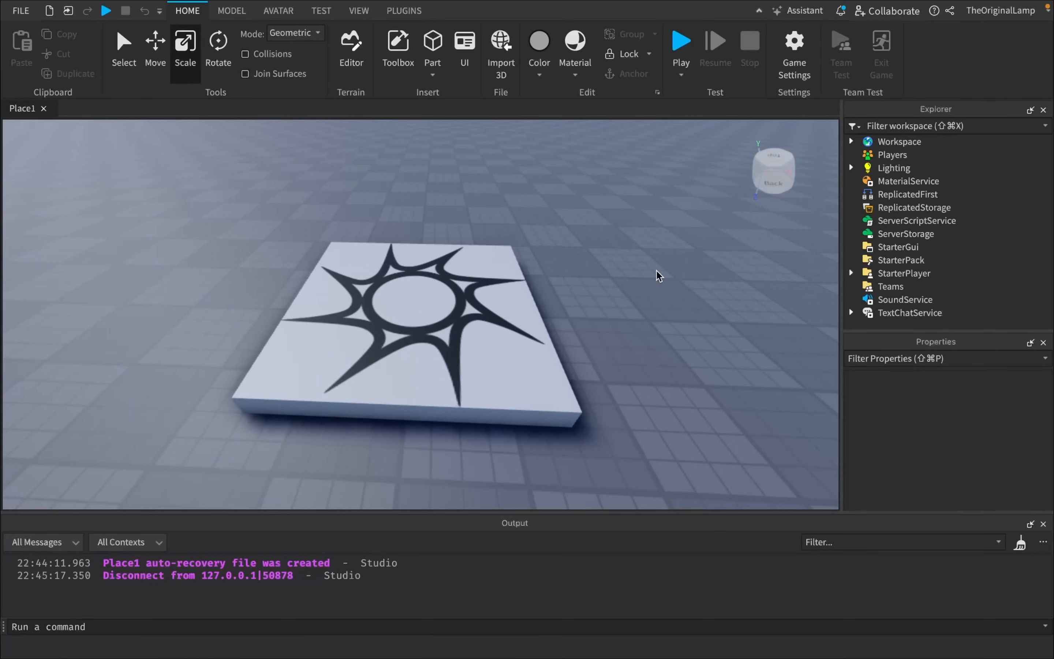
pyautogui.moveTo(629, 320); pyautogui.dragTo(630, 320, button='right')
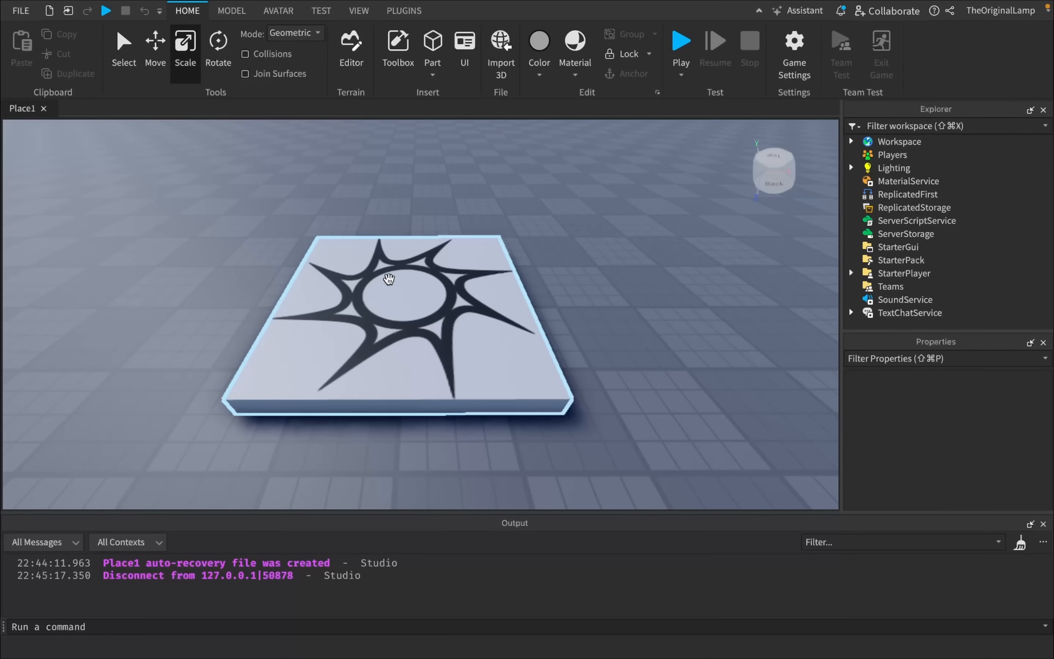
pyautogui.press('d')
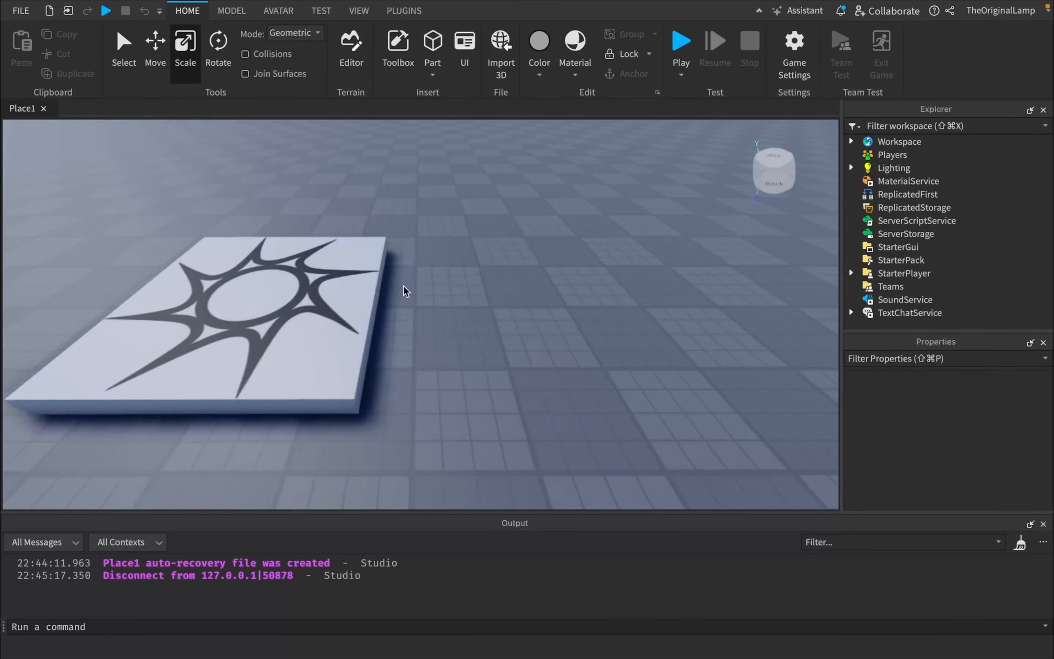
pyautogui.press('a')
pyautogui.moveTo(522, 290); pyautogui.dragTo(521, 290, button='right')
pyautogui.press('w')
pyautogui.press('s')
pyautogui.press('a')
pyautogui.press('d')
pyautogui.press('w')
pyautogui.press('s')
pyautogui.press('a')
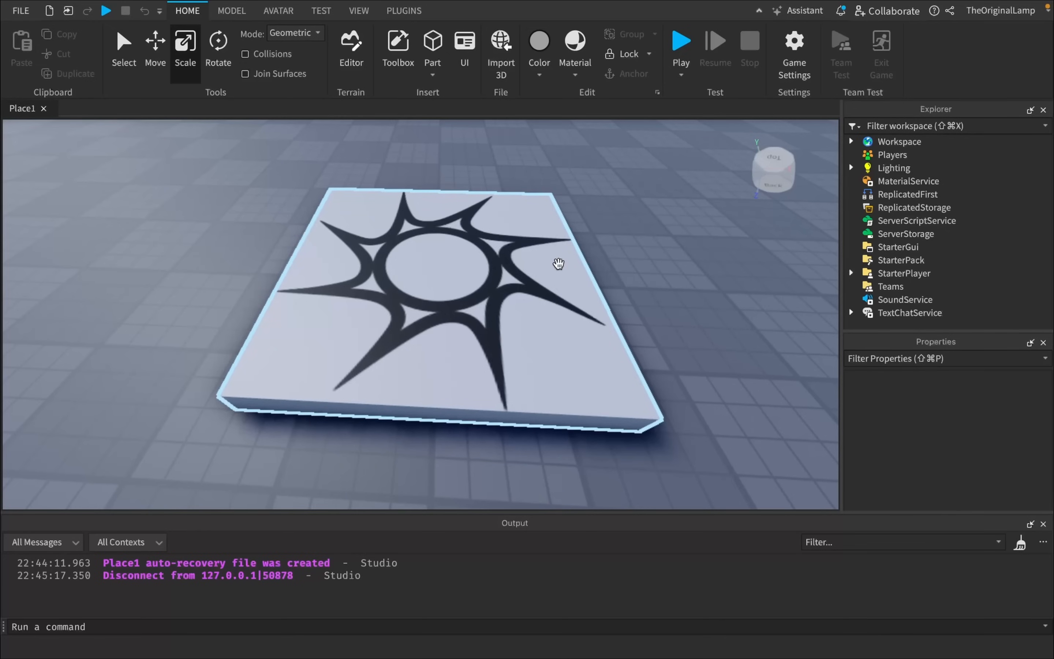
pyautogui.moveTo(713, 255); pyautogui.dragTo(713, 255, button='right')
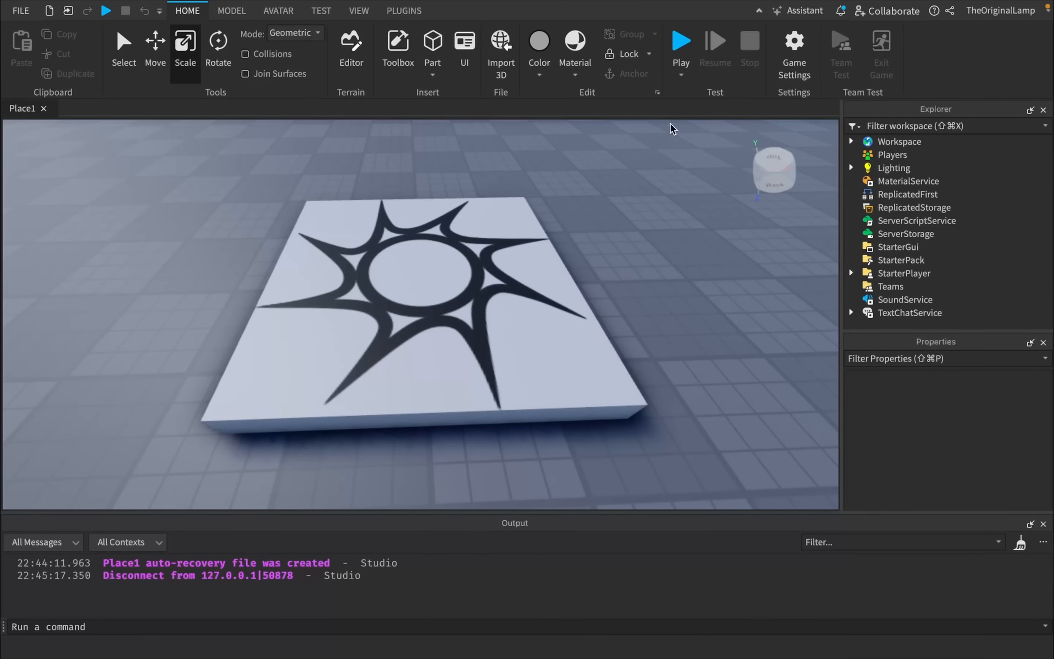
# Step: Start a playtest and walk the character onto the spawn platform
pyautogui.click(681, 44)
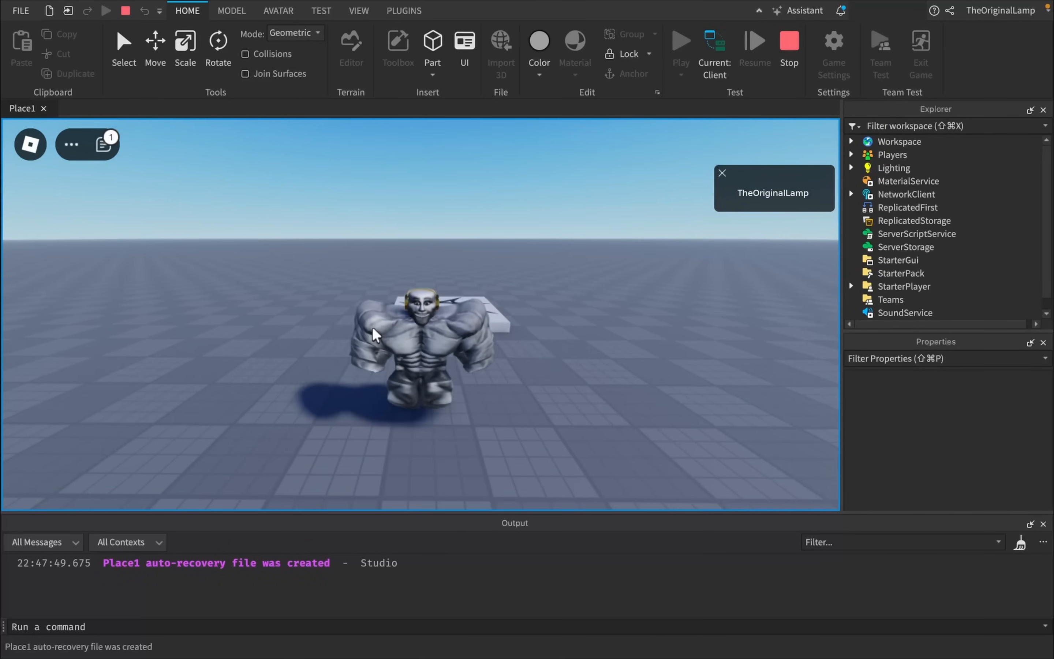
pyautogui.press('w')
pyautogui.moveTo(550, 317); pyautogui.dragTo(533, 322, button='right')
pyautogui.press('space')
pyautogui.scroll(3, 551, 317)
pyautogui.press('w')
pyautogui.scroll(-5, 551, 317)
pyautogui.press('w')
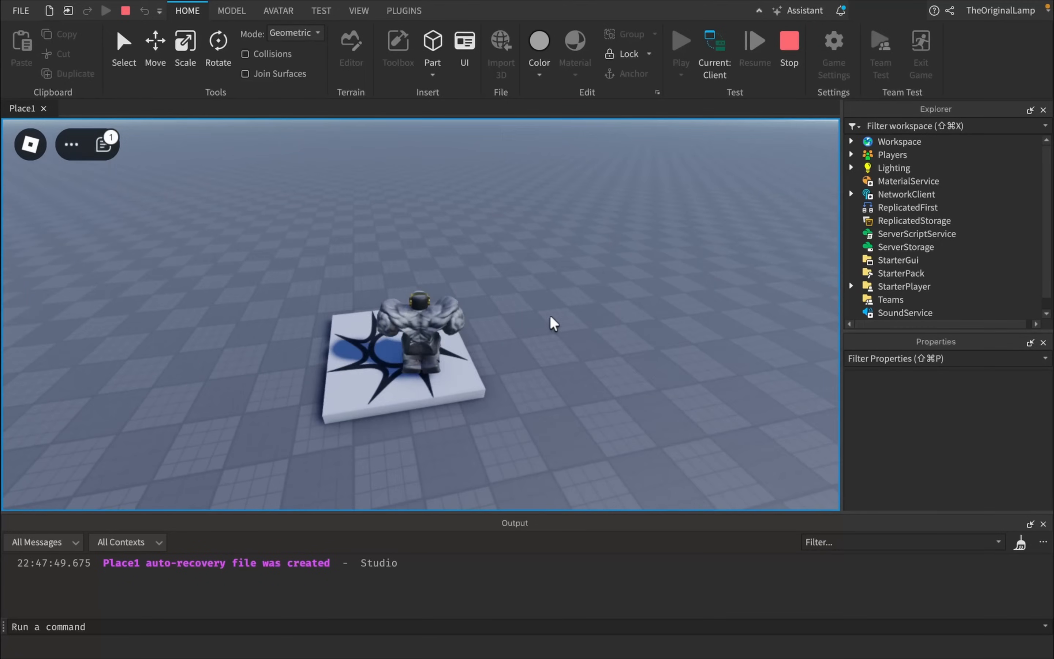
# Step: Jump and walk the character off the spawn platform, bringing it into close view facing the camera
pyautogui.press('space')
pyautogui.press('w')
pyautogui.scroll(3, 474, 302)
pyautogui.press('w')
pyautogui.press('s')
pyautogui.press('w')
pyautogui.press('w')
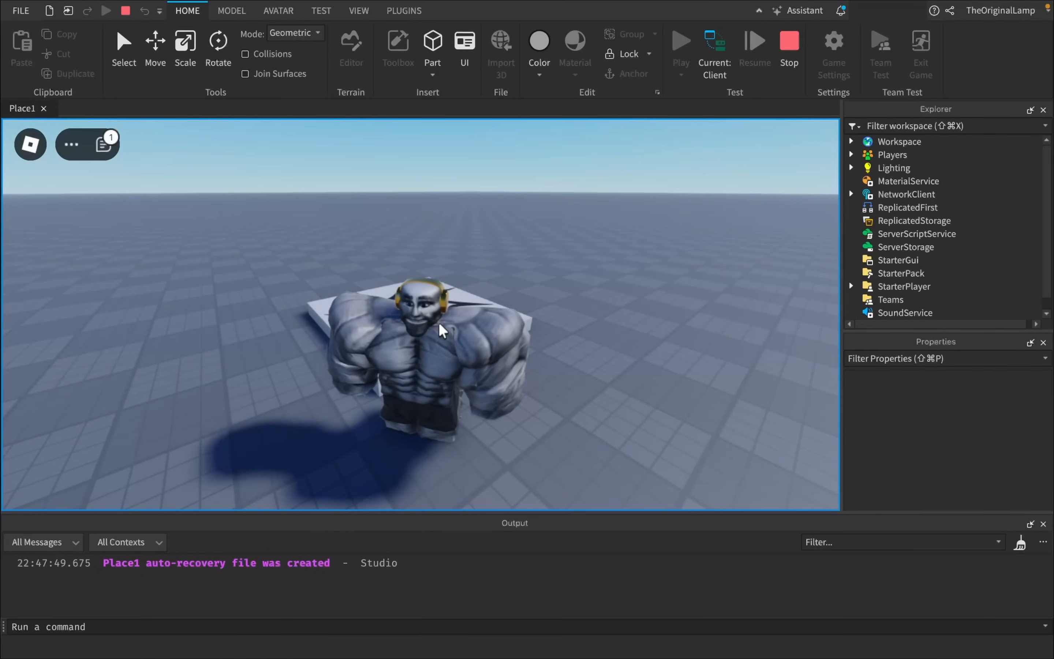
# Step: Select the player's character model in the Workspace, scale it down to a small fraction of its size, and try moving it
pyautogui.click(851, 141)
pyautogui.click(891, 197)
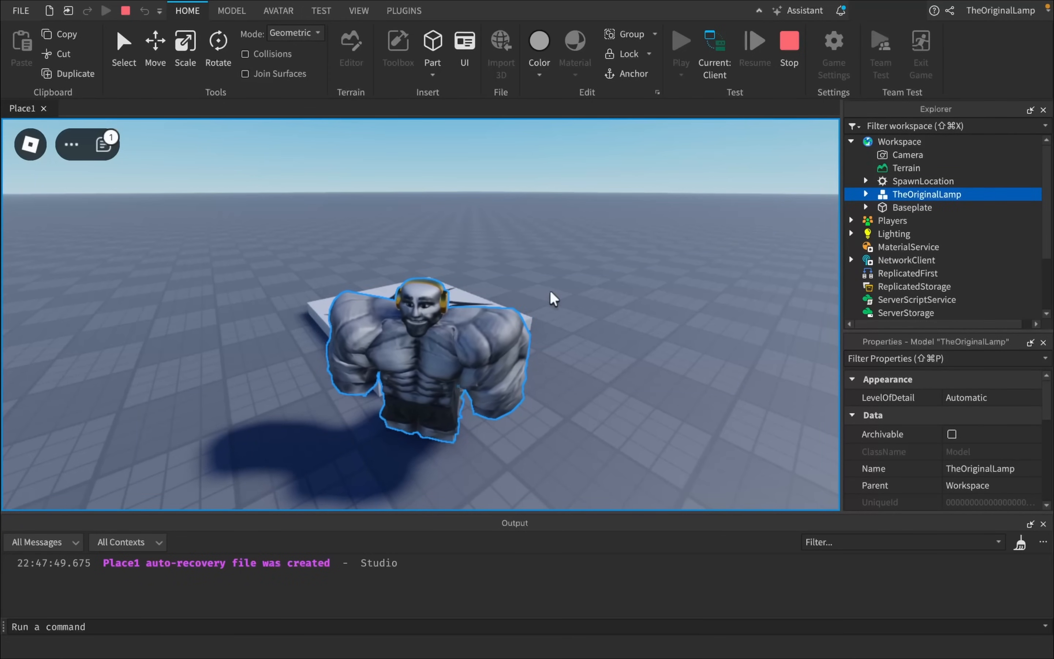
pyautogui.press('super+2')
pyautogui.press('super+3')
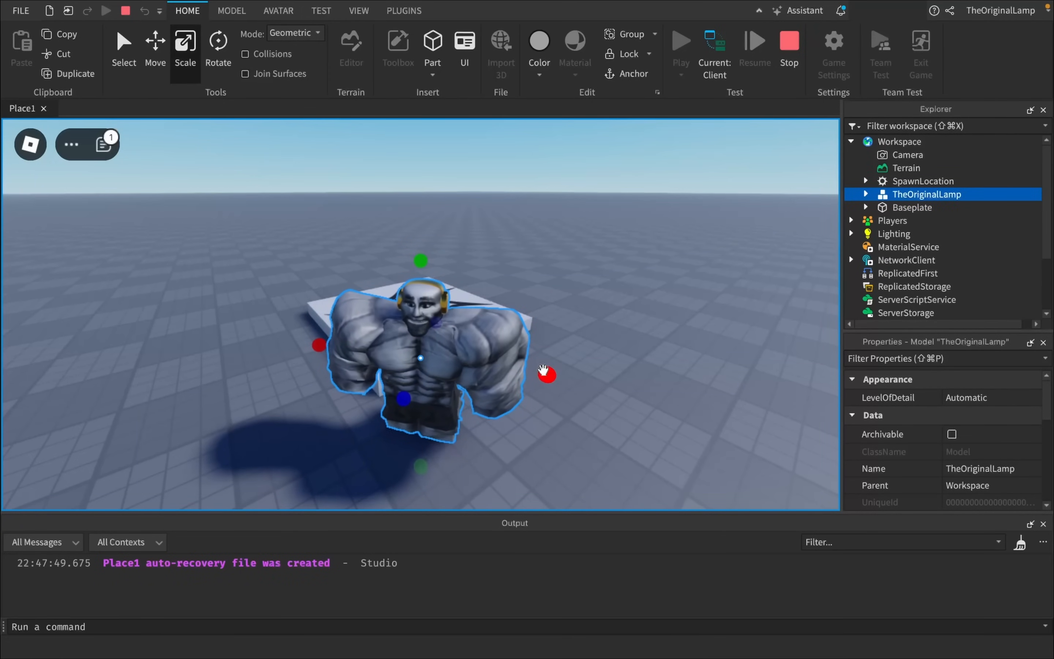
pyautogui.moveTo(545, 374); pyautogui.dragTo(438, 354)
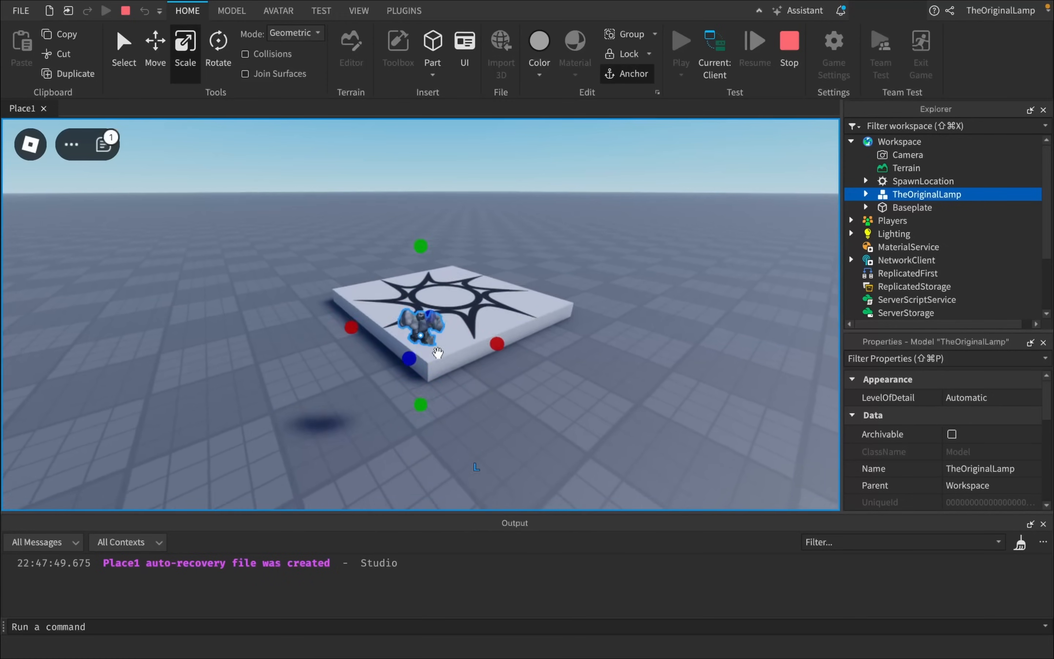
pyautogui.moveTo(552, 345); pyautogui.dragTo(552, 345, button='right')
pyautogui.scroll(2, 552, 346)
pyautogui.press('space')
pyautogui.press('s')
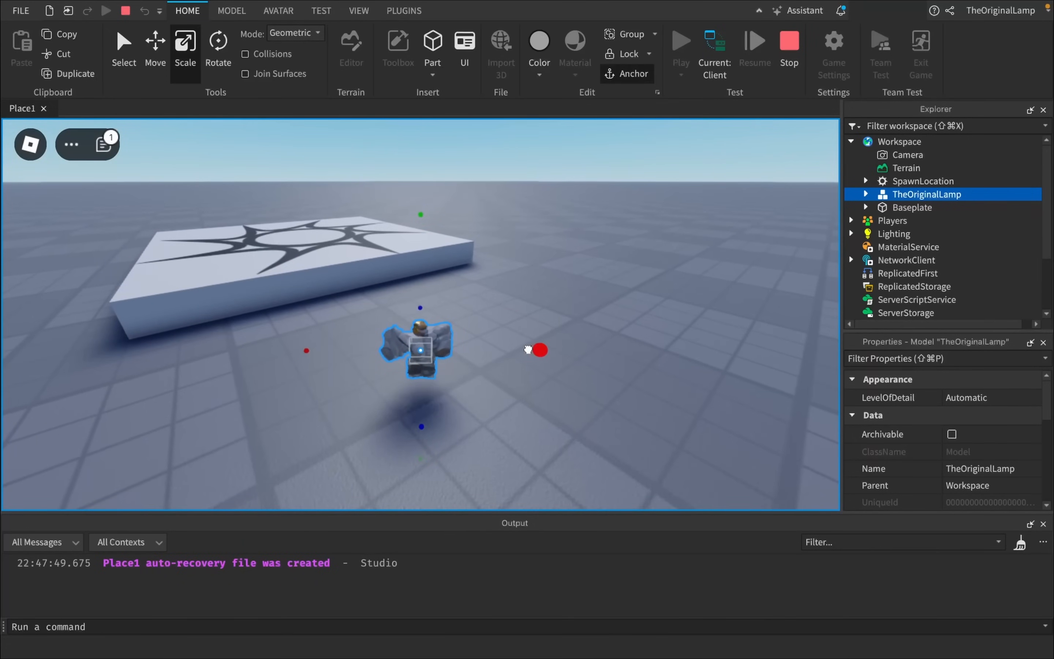
# Step: Scale the character model down repeatedly until it is a tiny speck on the baseplate
pyautogui.moveTo(522, 350); pyautogui.dragTo(469, 343)
pyautogui.moveTo(575, 341); pyautogui.dragTo(575, 341, button='right')
pyautogui.scroll(3, 575, 341)
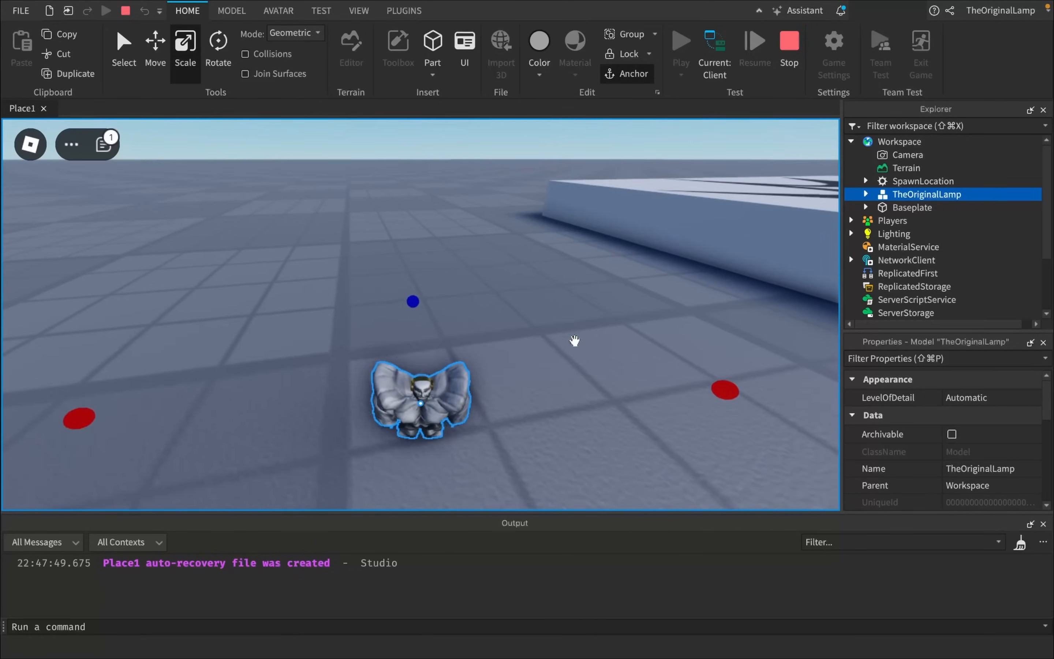
pyautogui.scroll(-3, 575, 342)
pyautogui.moveTo(572, 359); pyautogui.dragTo(467, 368)
pyautogui.scroll(-3, 524, 368)
pyautogui.scroll(3, 605, 344)
pyautogui.moveTo(605, 344); pyautogui.dragTo(606, 344, button='right')
pyautogui.moveTo(545, 354); pyautogui.dragTo(436, 375)
pyautogui.moveTo(558, 393); pyautogui.dragTo(559, 392, button='right')
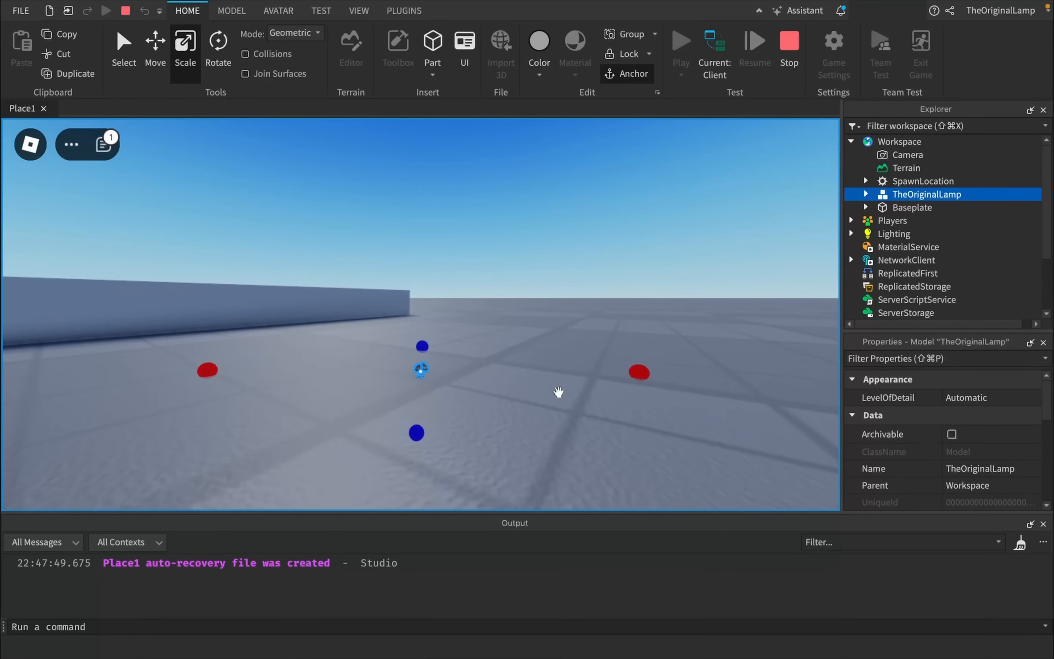
pyautogui.scroll(3, 559, 392)
pyautogui.scroll(-2, 419, 314)
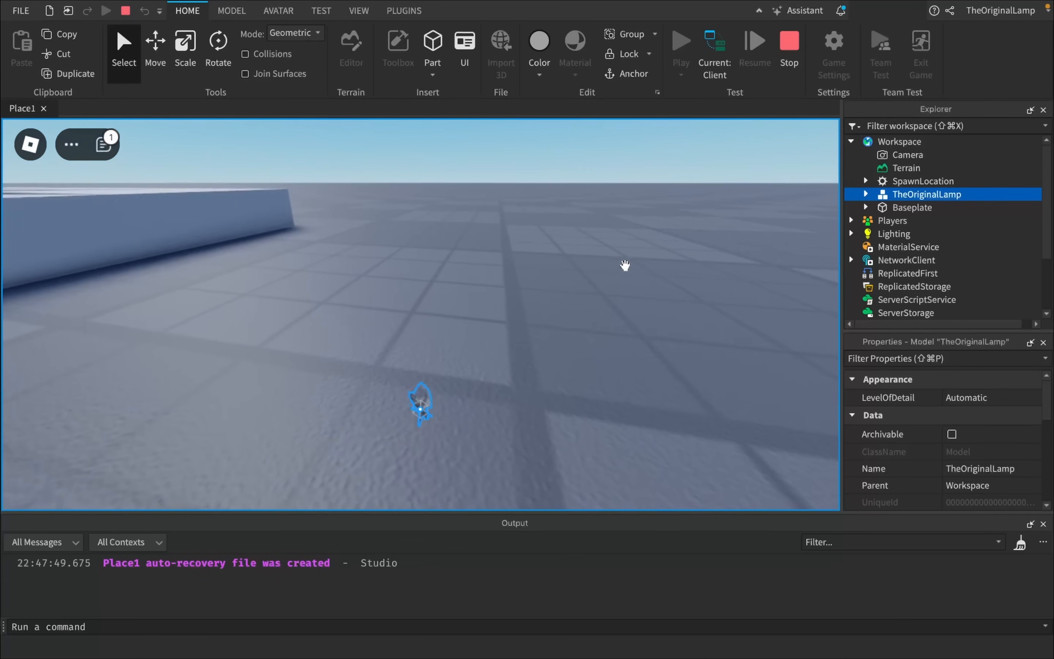
# Step: Scale the tiny character model once more, to a scale of about 0.008
pyautogui.moveTo(625, 265)
pyautogui.mouseDown(button='right')
pyautogui.moveTo(628, 275)
pyautogui.moveTo(623, 263)
pyautogui.mouseUp(button='right')
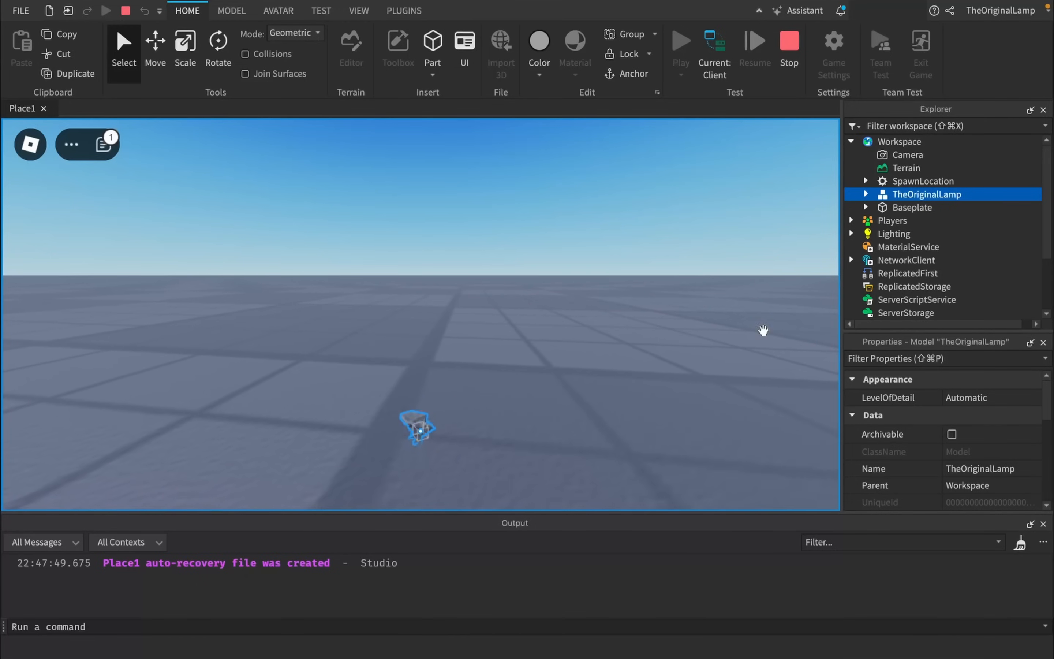
pyautogui.press('super+2')
pyautogui.press('super+3')
pyautogui.moveTo(465, 355); pyautogui.dragTo(484, 334)
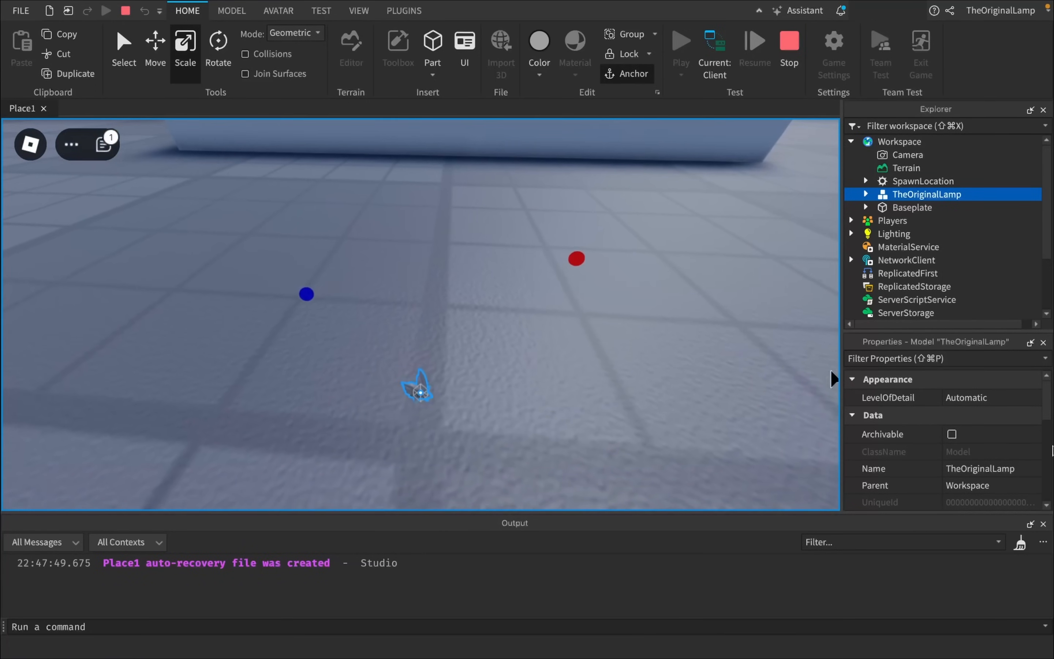
# Step: Set the character model's Scale property to 1000
pyautogui.scroll(-5, 959, 392)
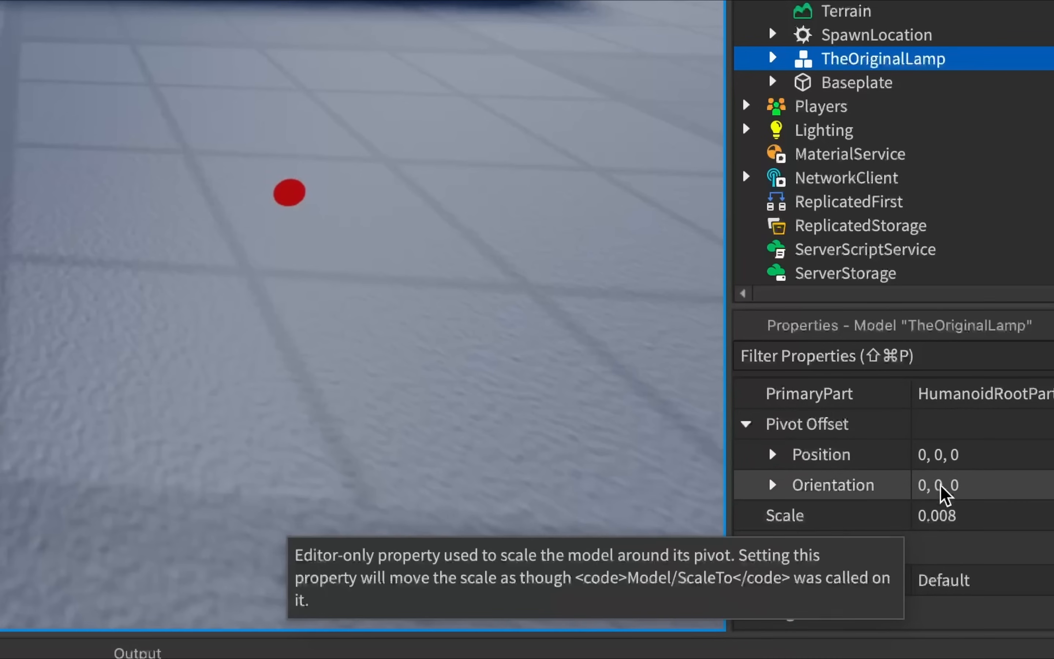
pyautogui.click(980, 511)
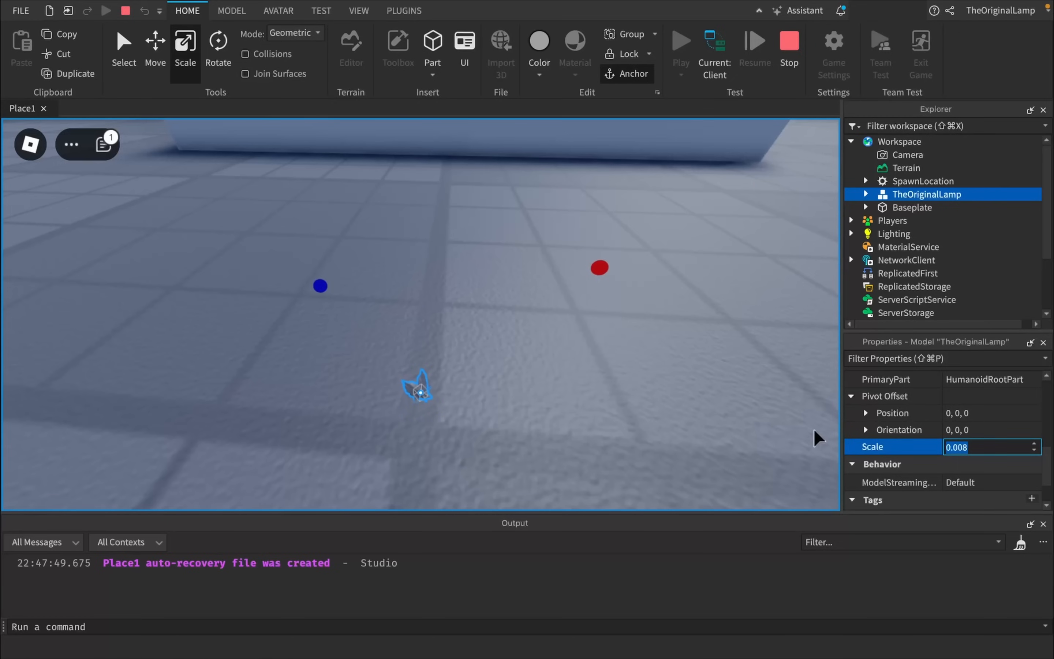
pyautogui.click(821, 435)
pyautogui.click(912, 207)
pyautogui.click(927, 194)
pyautogui.scroll(-3, 1005, 453)
pyautogui.scroll(-5, 1004, 456)
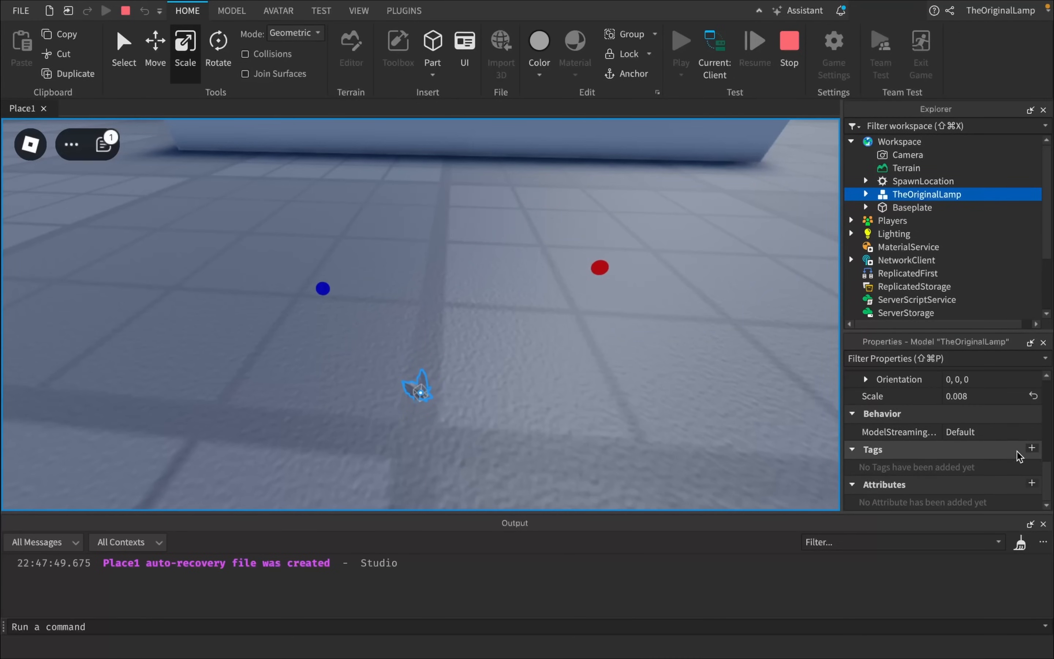
pyautogui.click(1034, 396)
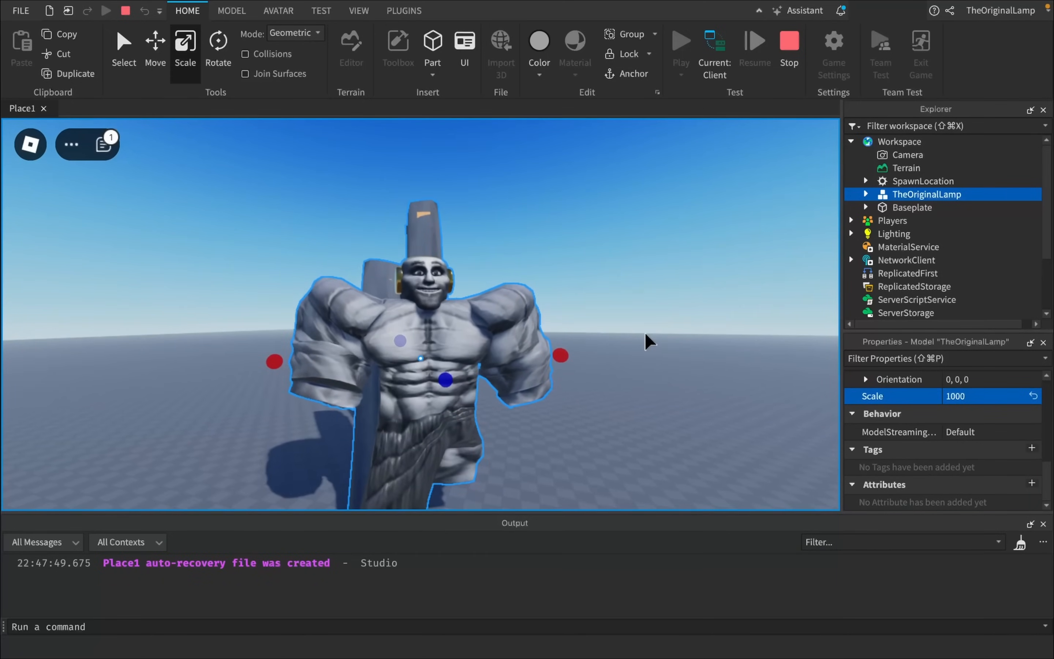
# Step: Deselect the character model and stop the playtest
pyautogui.click(649, 332)
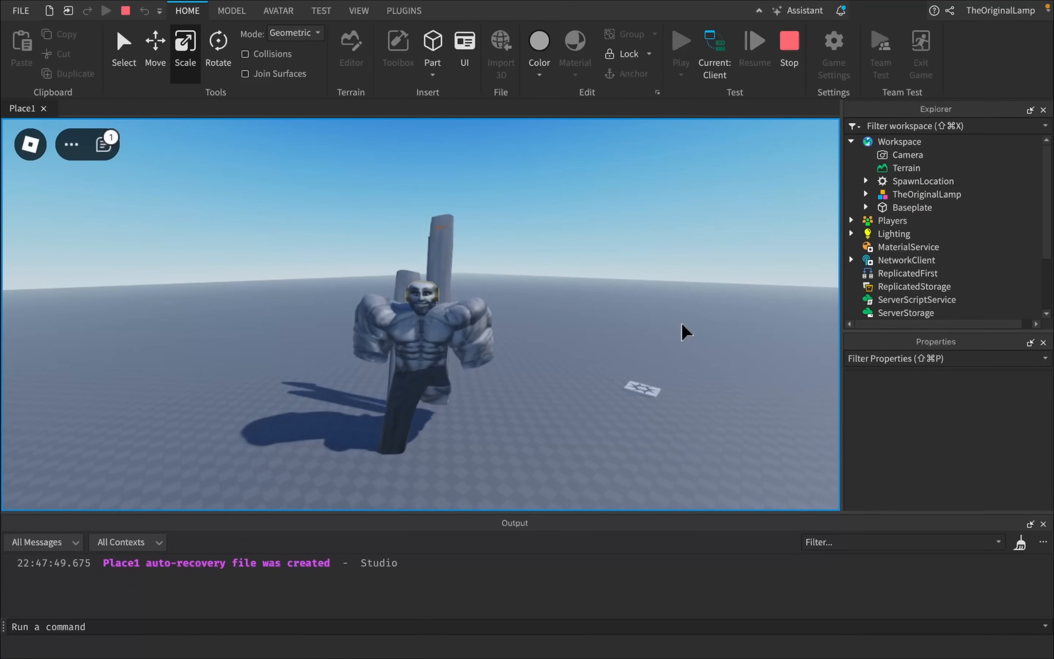
pyautogui.hotkey('shift', 'F5')
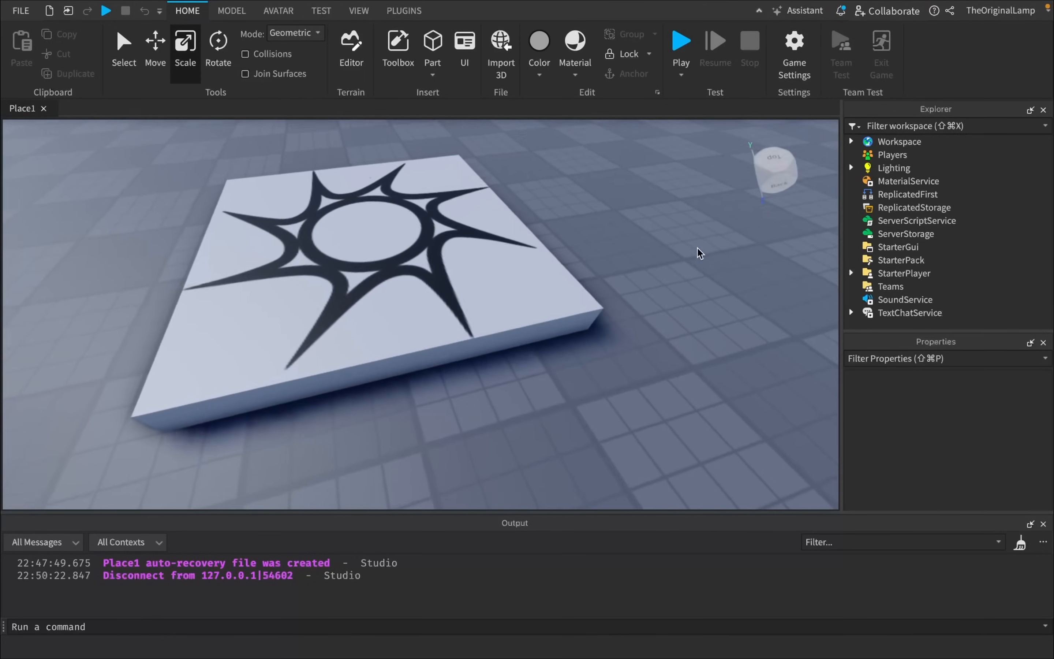
pyautogui.moveTo(581, 239); pyautogui.dragTo(582, 239, button='right')
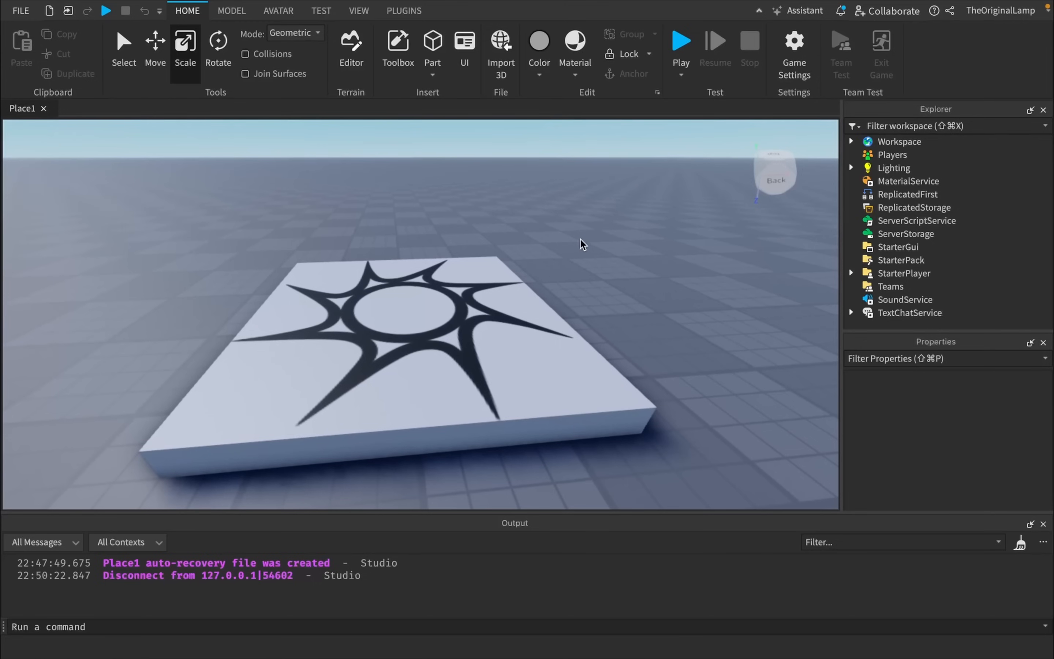
# Step: Add a new Script to ServerScriptService and clear its default code
pyautogui.moveTo(911, 224)
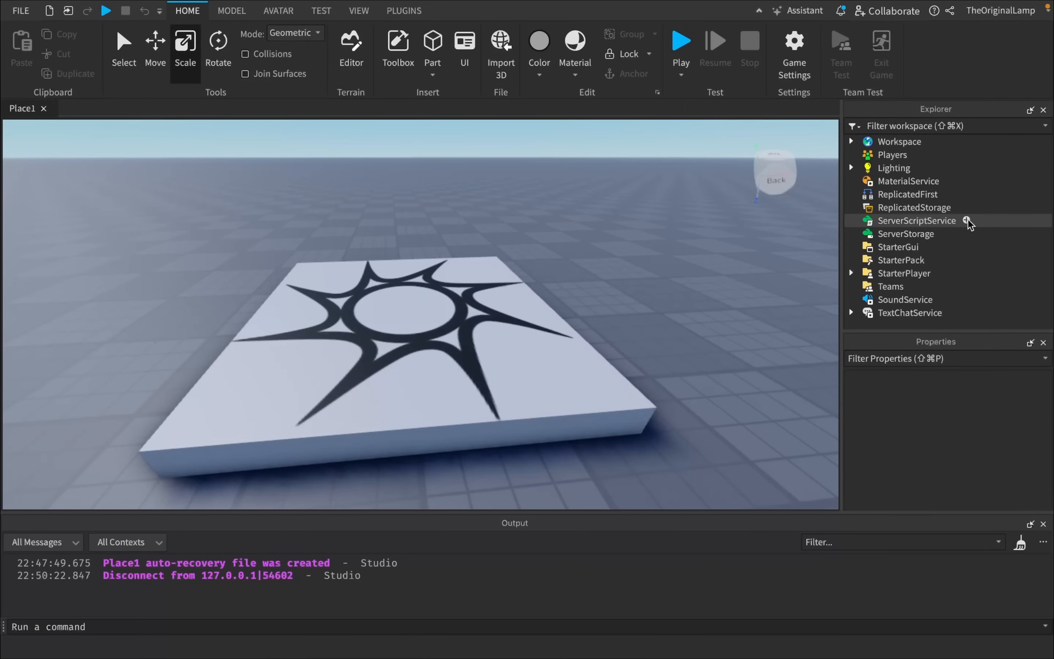
pyautogui.click(966, 220)
pyautogui.click(869, 276)
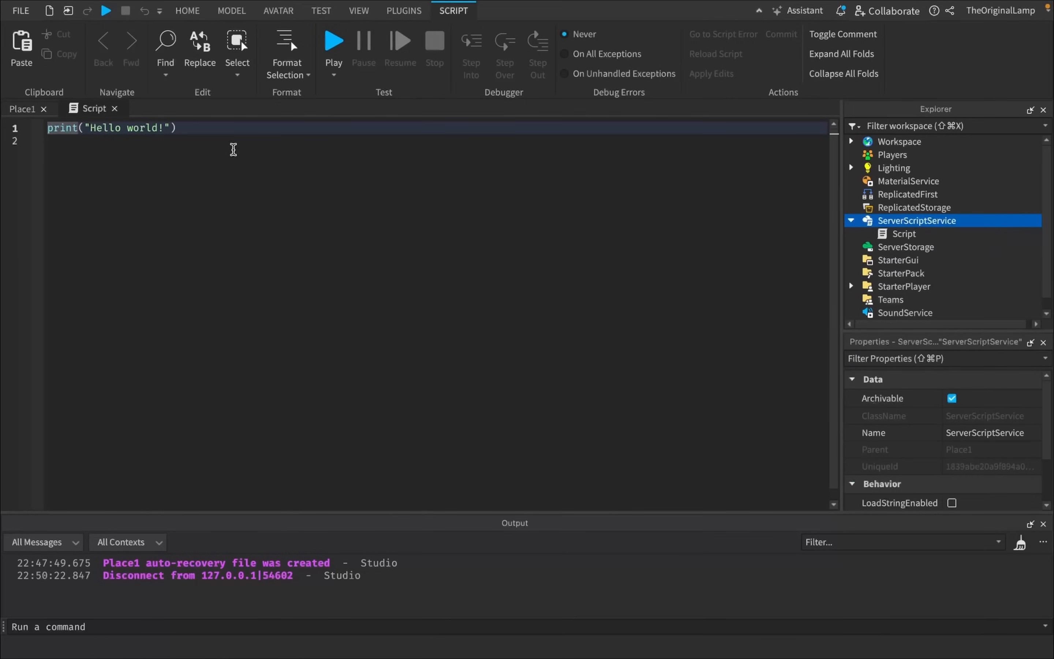
pyautogui.click(51, 139)
pyautogui.press('super+a')
pyautogui.press('BackSpace')
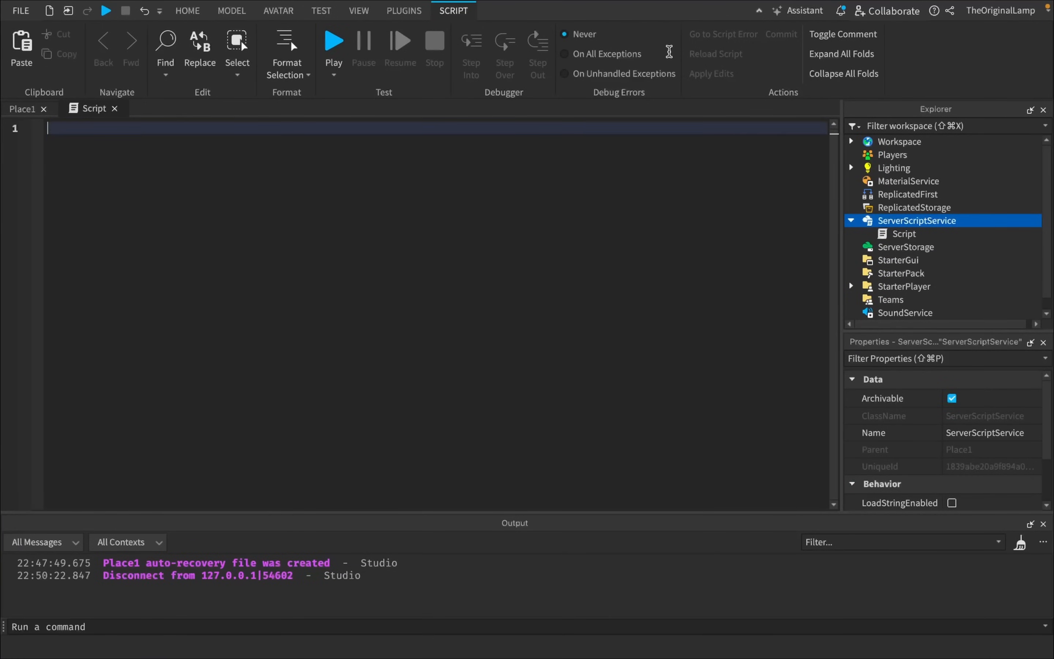
# Step: Write a game.Players.PlayerAdded:Connect(function(plr) handler closed with end) and place the cursor in its empty body
pyautogui.write('game.Players.')
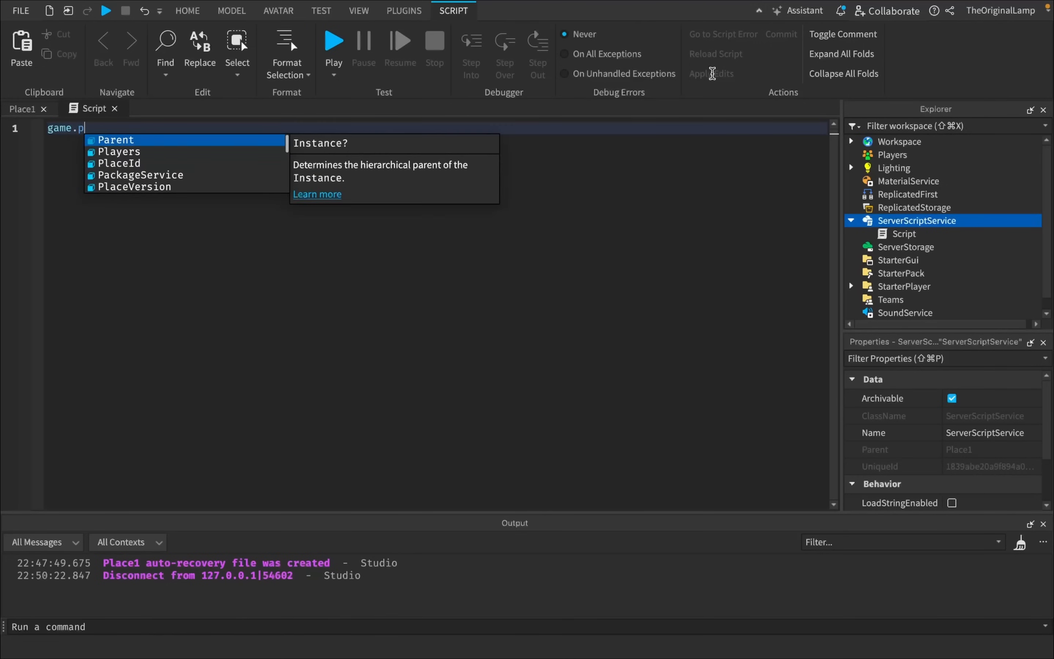
pyautogui.write('PlayerAdded:c')
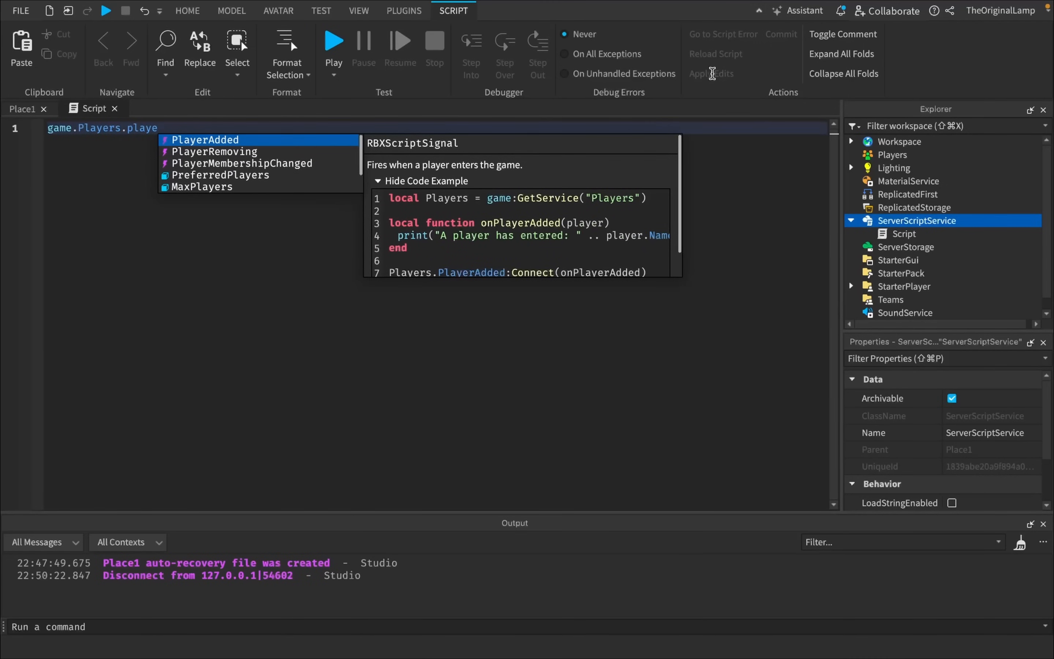
pyautogui.write('onnect(function(plr')
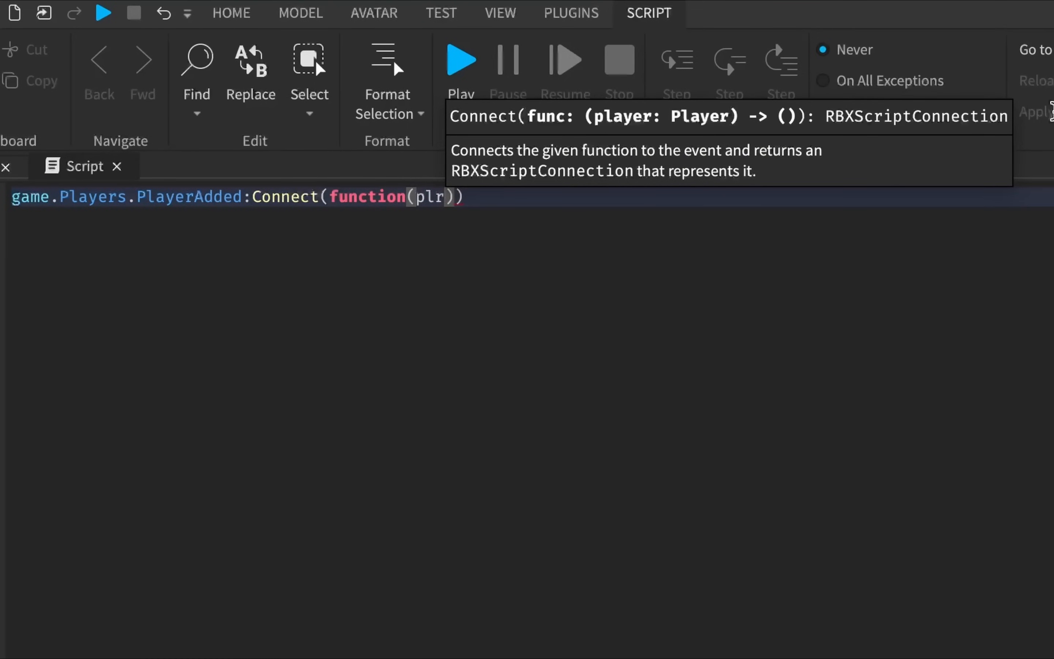
pyautogui.write(')')
pyautogui.press('Return')
pyautogui.click(87, 240)
pyautogui.hotkey('ctrl', 'a')
pyautogui.click(153, 222)
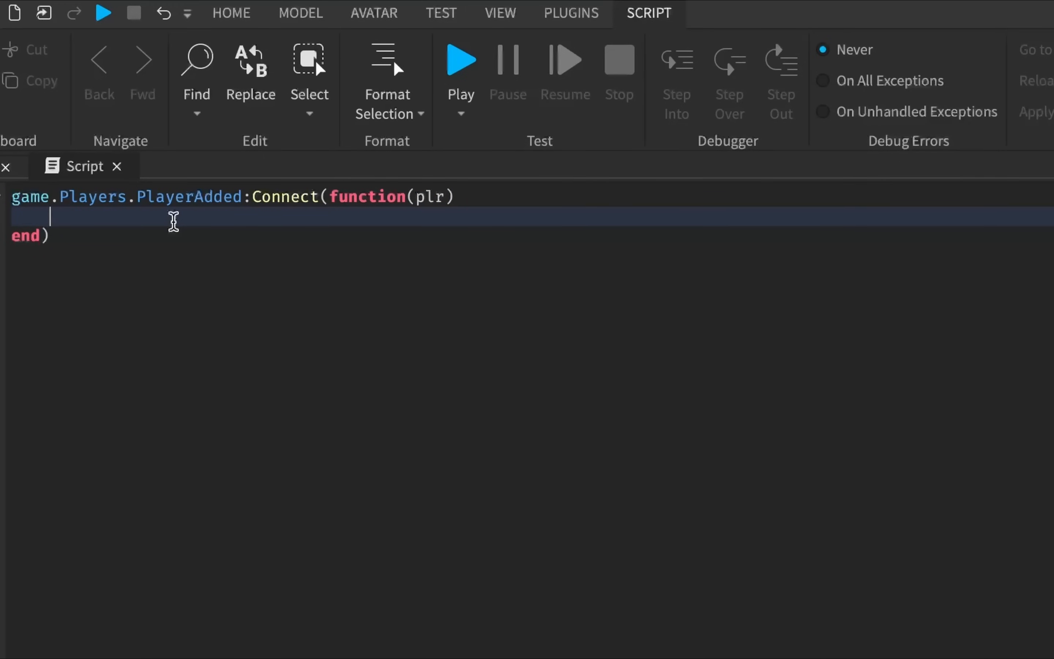
# Step: Nest a plr.CharacterAdded:Connect(function(char) handler inside the PlayerAdded function, with char.Scale = 0.008 in its body
pyautogui.write('plr.characterAdded')
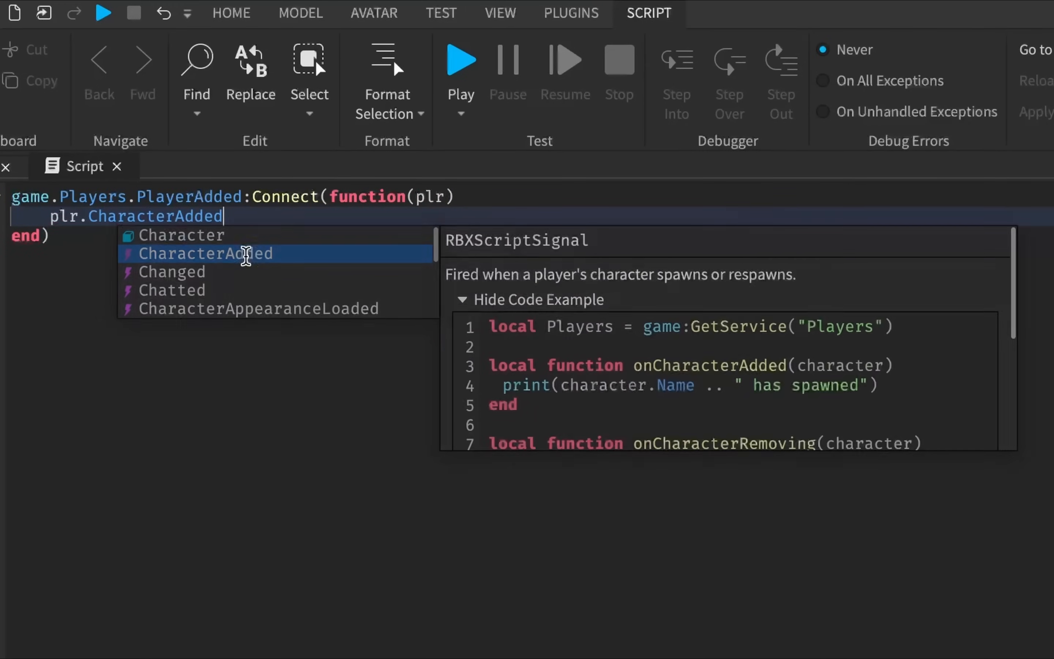
pyautogui.click(246, 254)
pyautogui.write(':')
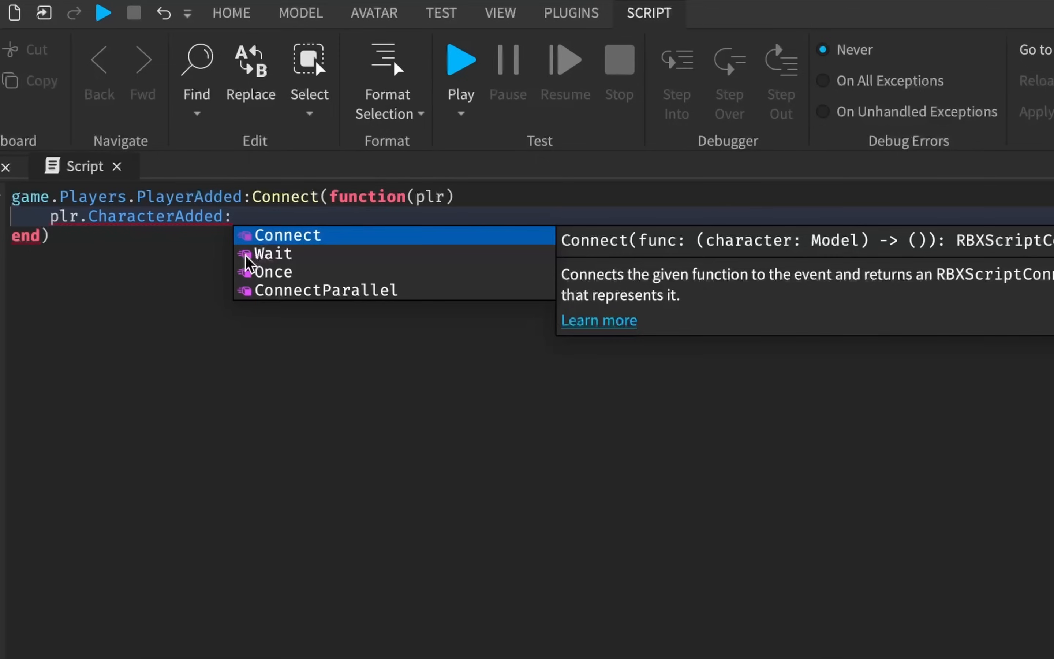
pyautogui.press('Tab')
pyautogui.write('f')
pyautogui.press('Tab')
pyautogui.press('BackSpace')
pyautogui.write('(char')
pyautogui.press('Return')
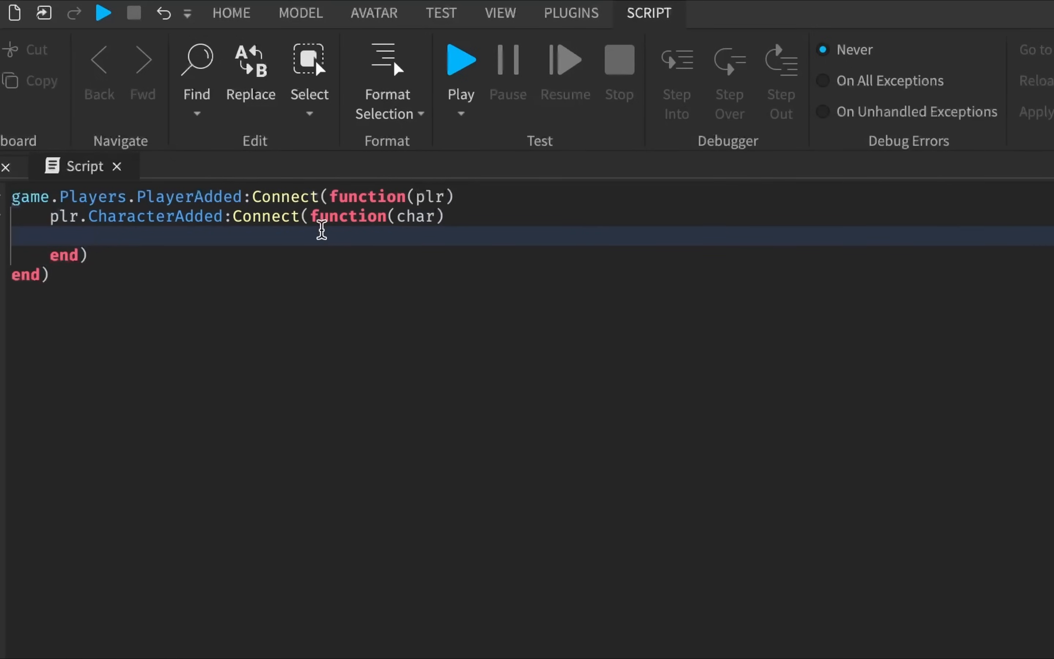
pyautogui.write('char.Scale = 0.008')
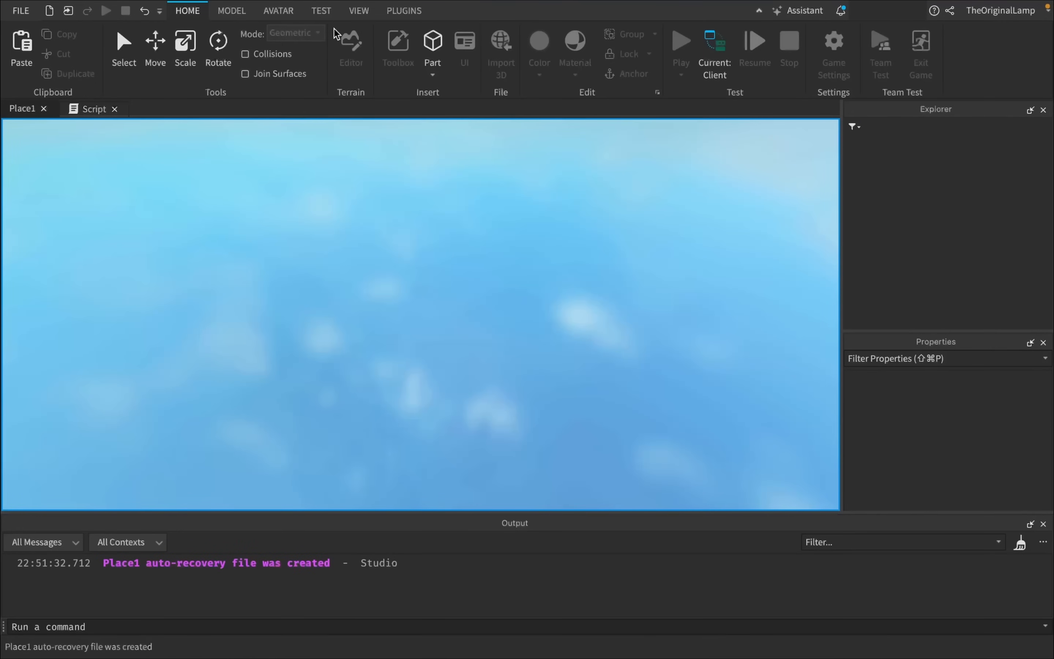
# Step: Playtest the script and examine the character model's Scale property with its description, the output log and the spawned character
pyautogui.press('s')
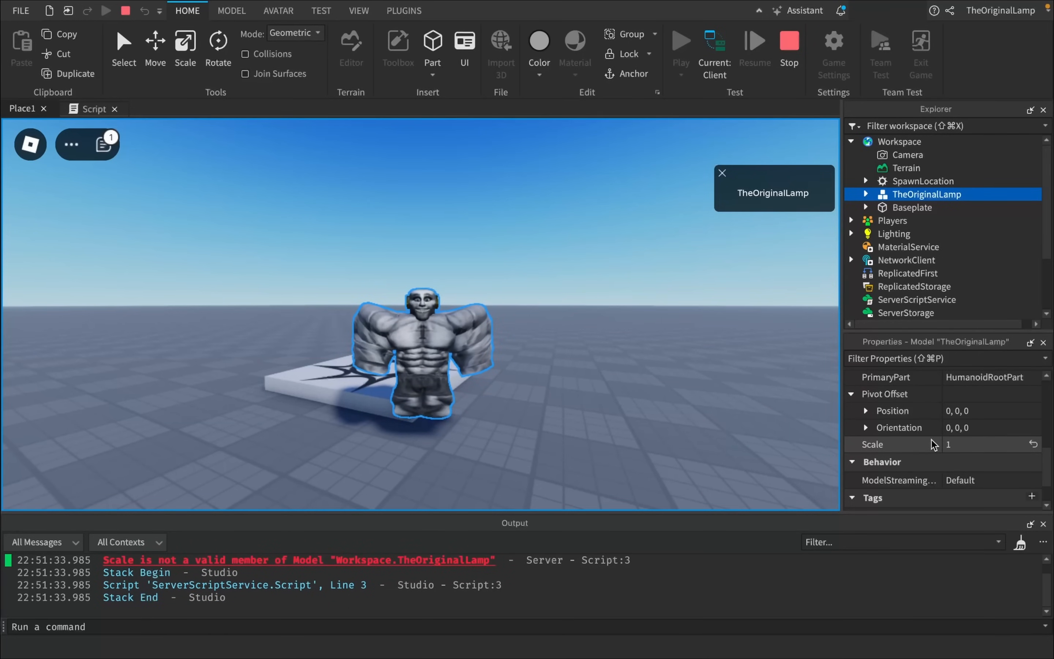
pyautogui.scroll(3, 987, 422)
pyautogui.scroll(2, 937, 425)
pyautogui.scroll(-4, 887, 436)
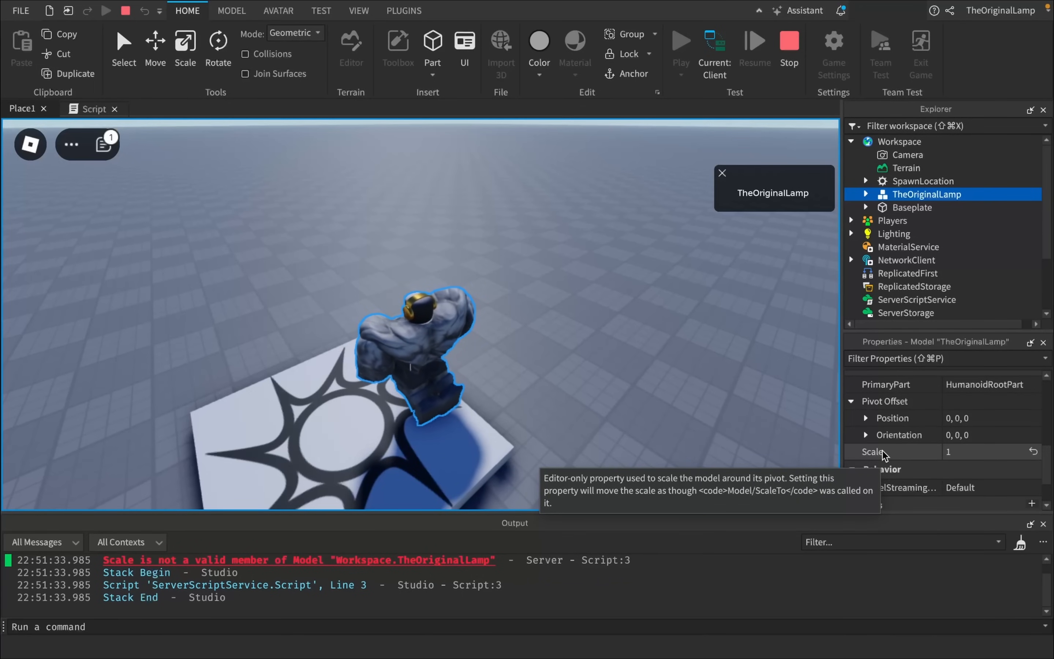
pyautogui.press('s')
pyautogui.moveTo(479, 224); pyautogui.dragTo(508, 242, button='right')
pyautogui.scroll(5, 509, 242)
pyautogui.moveTo(584, 252); pyautogui.dragTo(585, 252, button='right')
pyautogui.scroll(4, 585, 252)
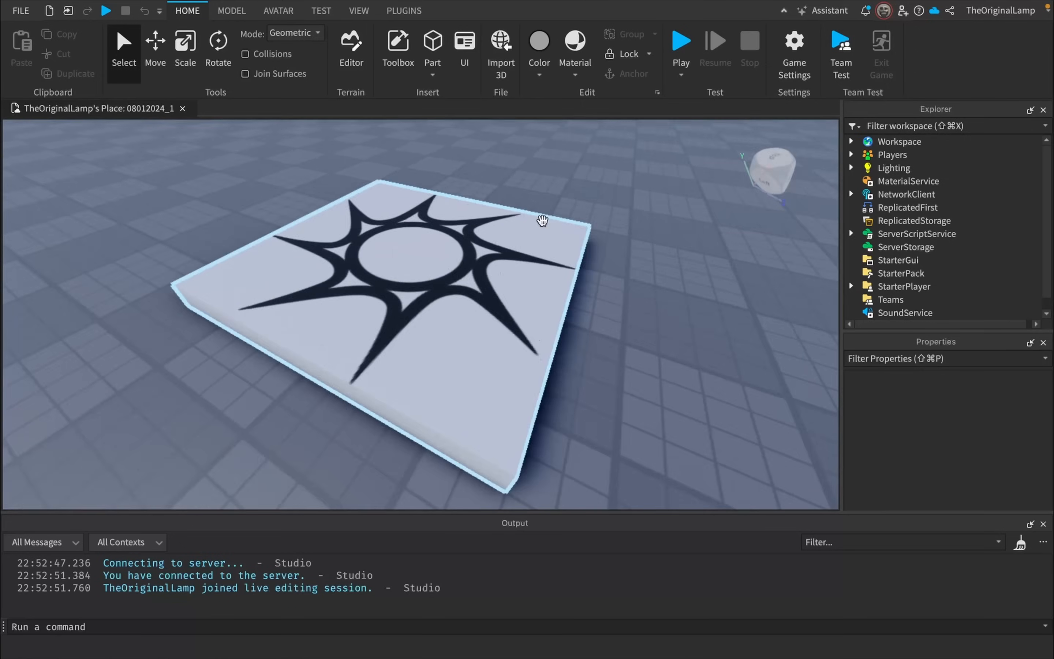
# Step: Limit the avatar Proportions scale to 0–20% in the game settings, save, then run and stop a playtest
pyautogui.moveTo(544, 225); pyautogui.dragTo(544, 225, button='right')
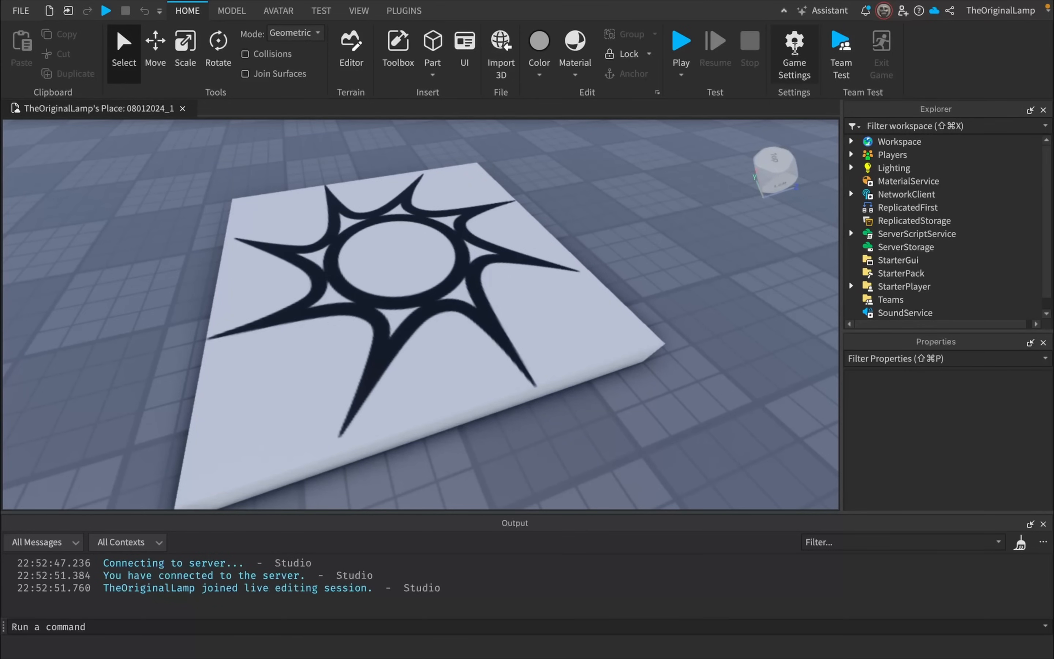
pyautogui.click(796, 48)
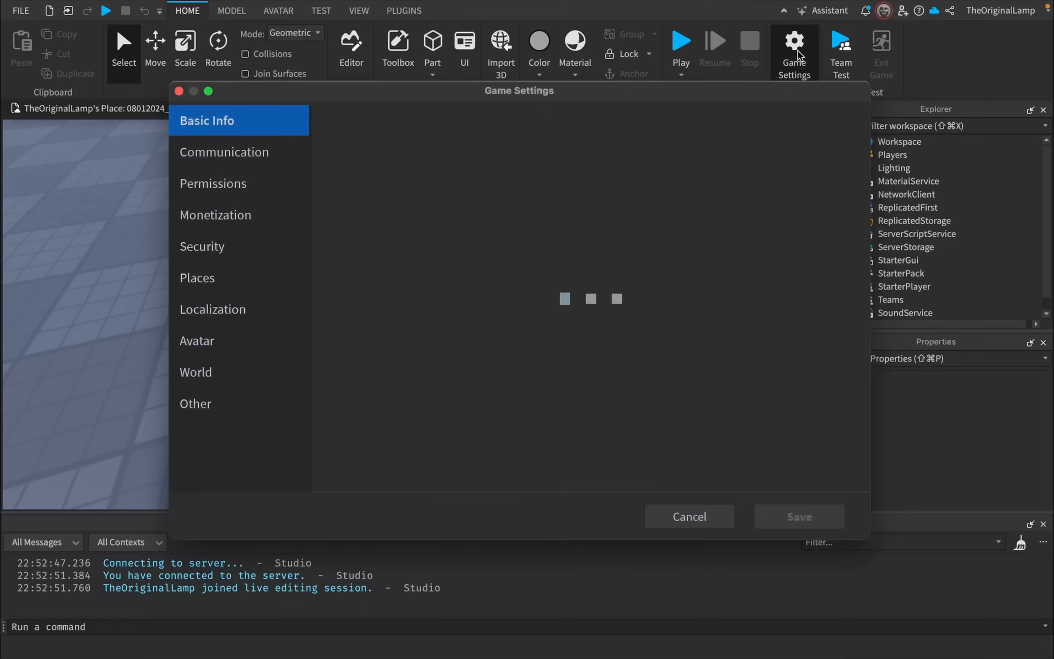
pyautogui.click(223, 339)
pyautogui.scroll(-10, 408, 322)
pyautogui.scroll(8, 410, 316)
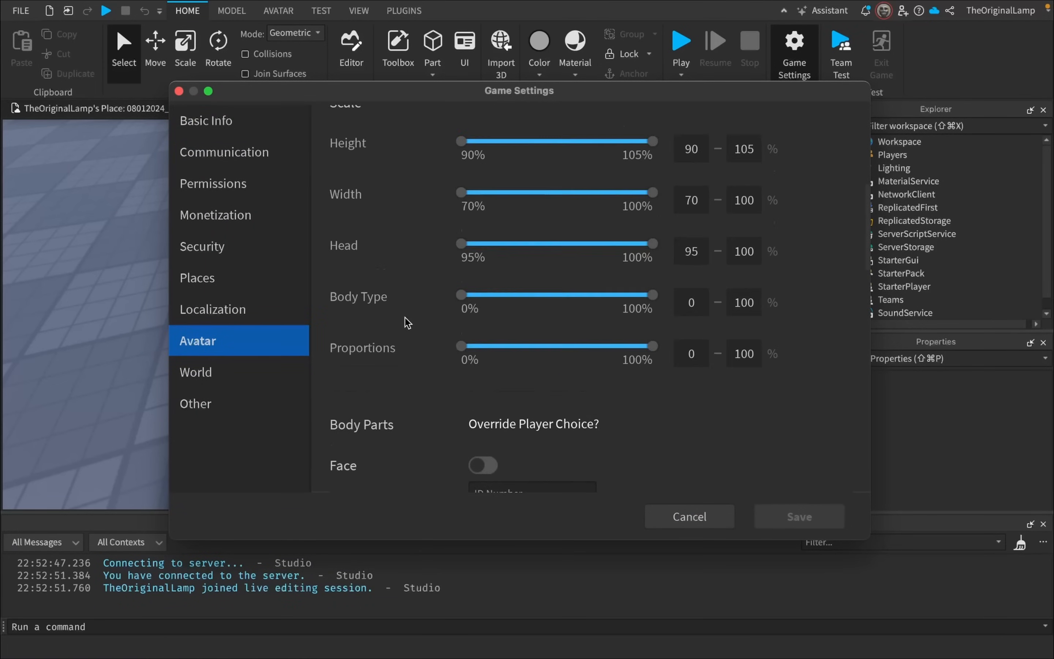
pyautogui.scroll(-5, 412, 304)
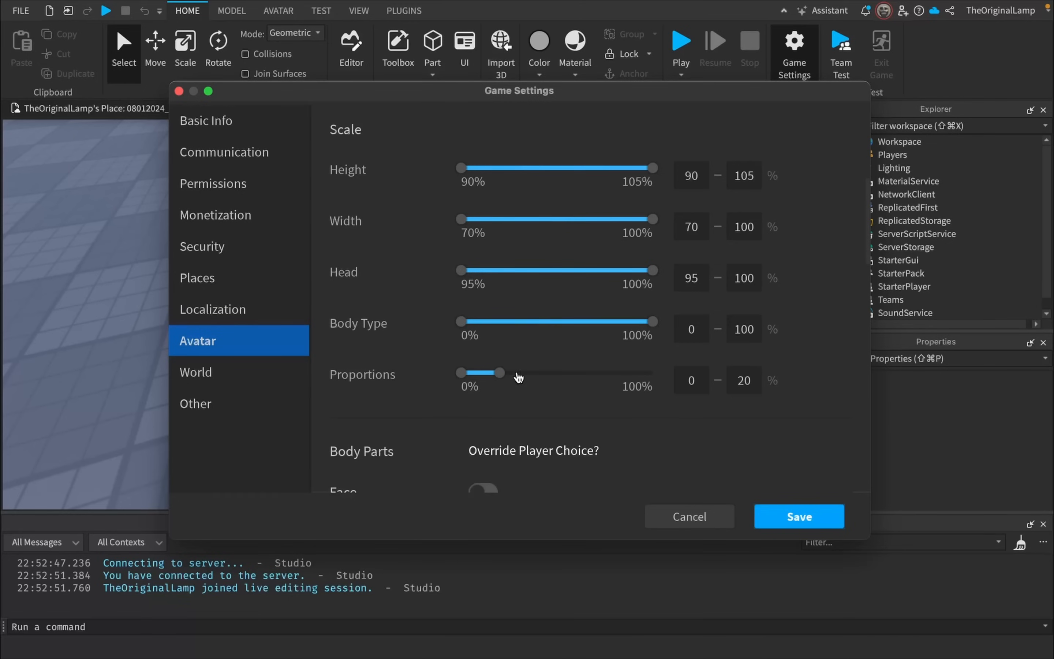
pyautogui.click(821, 526)
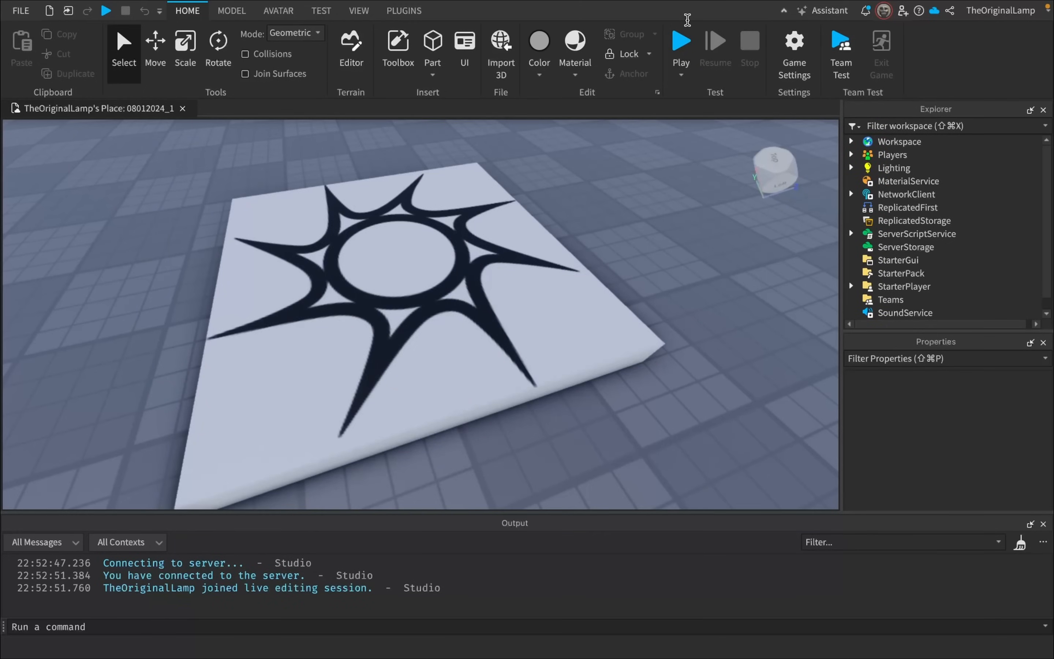
pyautogui.click(682, 41)
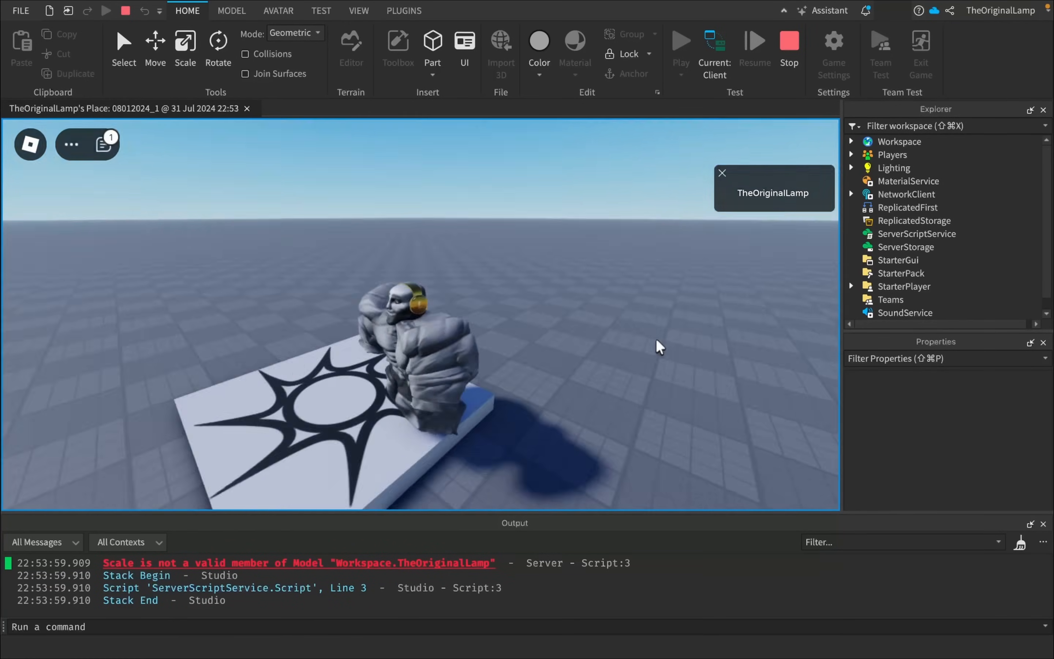
pyautogui.click(789, 41)
# Step: Limit the avatar Proportions scale to 0–10% and Body Type to 0–16% in the game settings, and save
pyautogui.click(795, 44)
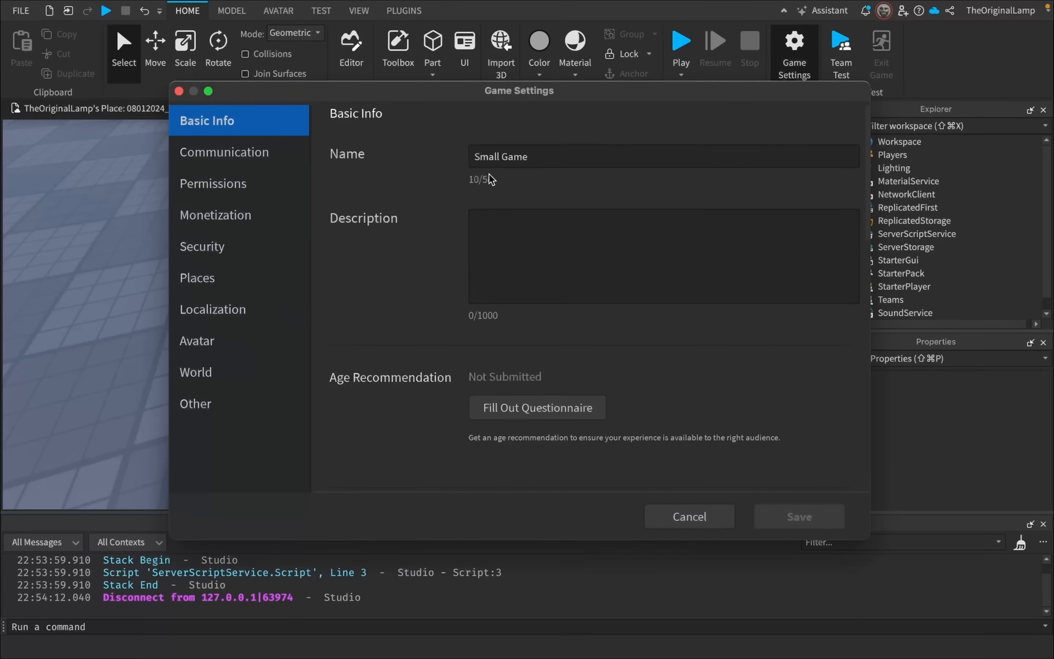
pyautogui.click(247, 331)
pyautogui.scroll(-10, 494, 352)
pyautogui.scroll(8, 492, 348)
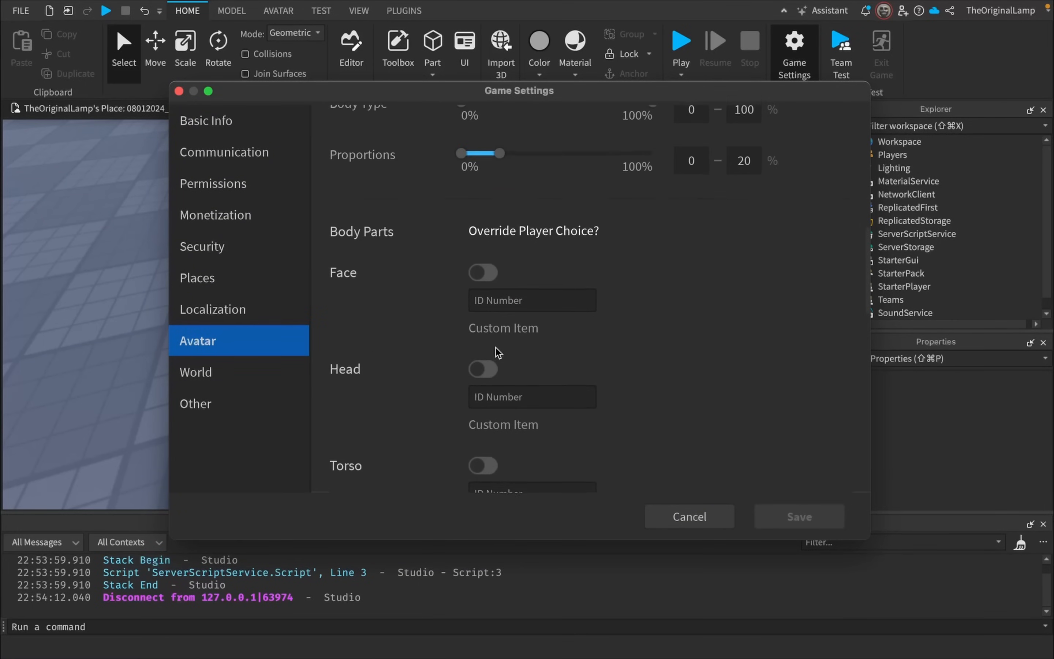
pyautogui.scroll(5, 497, 349)
pyautogui.moveTo(515, 327); pyautogui.dragTo(445, 326)
pyautogui.moveTo(653, 323); pyautogui.dragTo(529, 323)
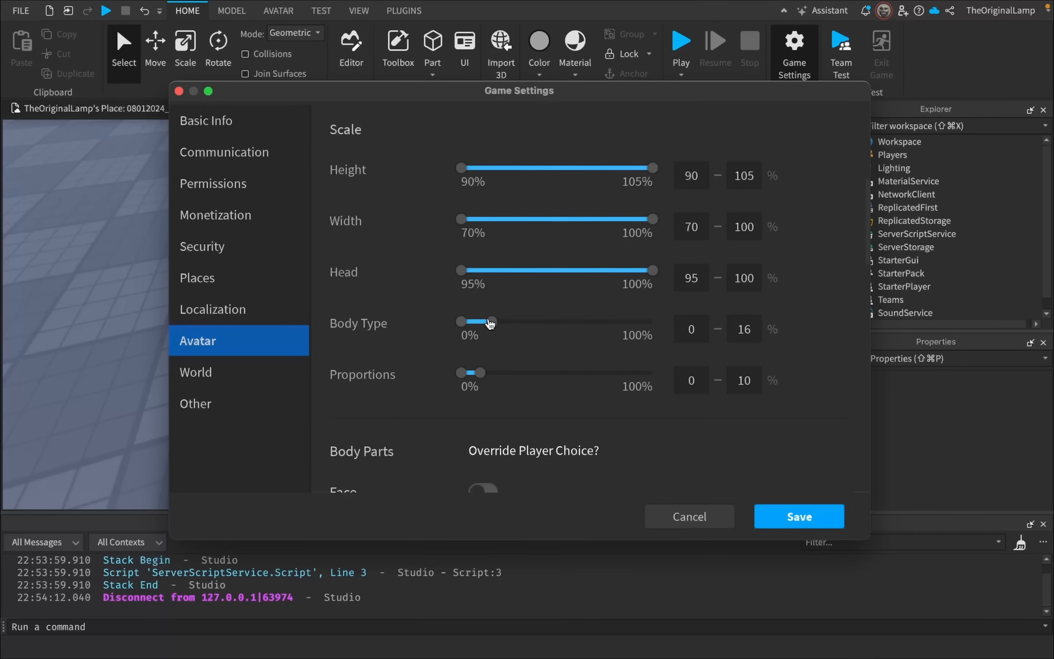
pyautogui.click(825, 515)
# Step: Playtest the reduced Body Type and Proportions settings, view the character from several angles, and stop the playtest
pyautogui.press('F5')
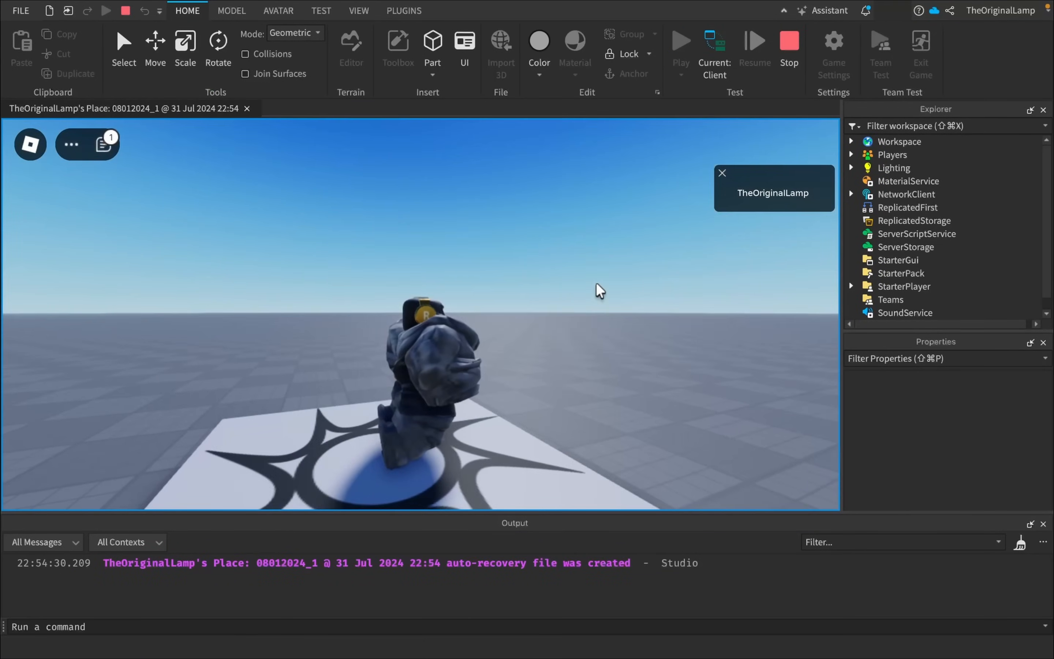
pyautogui.moveTo(596, 284); pyautogui.dragTo(597, 284, button='right')
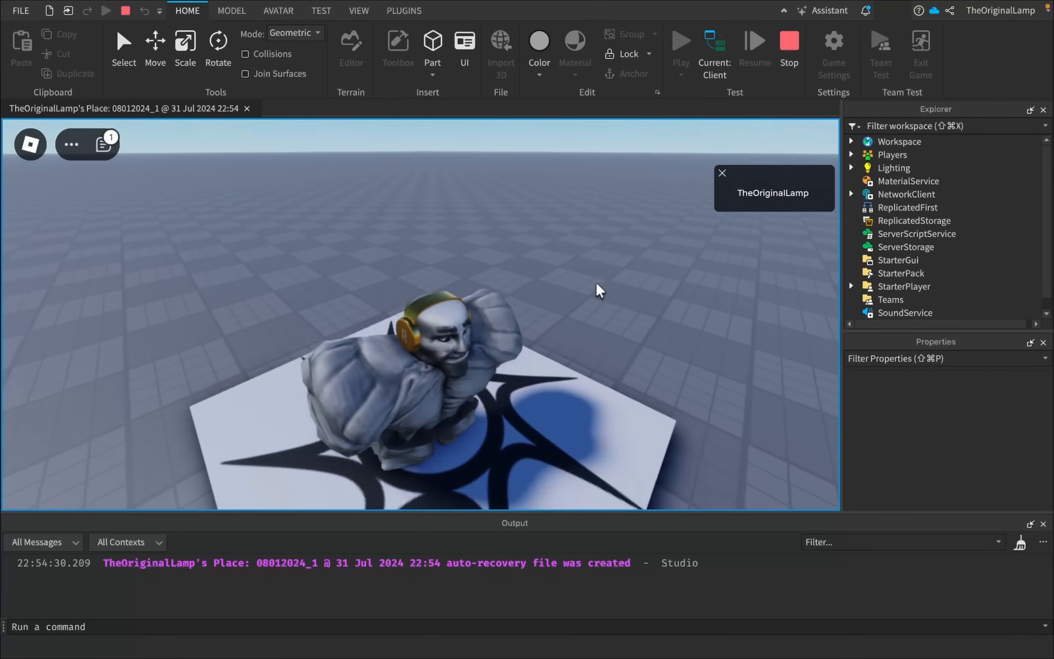
pyautogui.hotkey('shift', 'F5')
# Step: Set the avatar scale maximums to Height 90%, Width 70%, Head 95%, Body Type 1% and Proportions 1%, and save the game settings
pyautogui.click(794, 48)
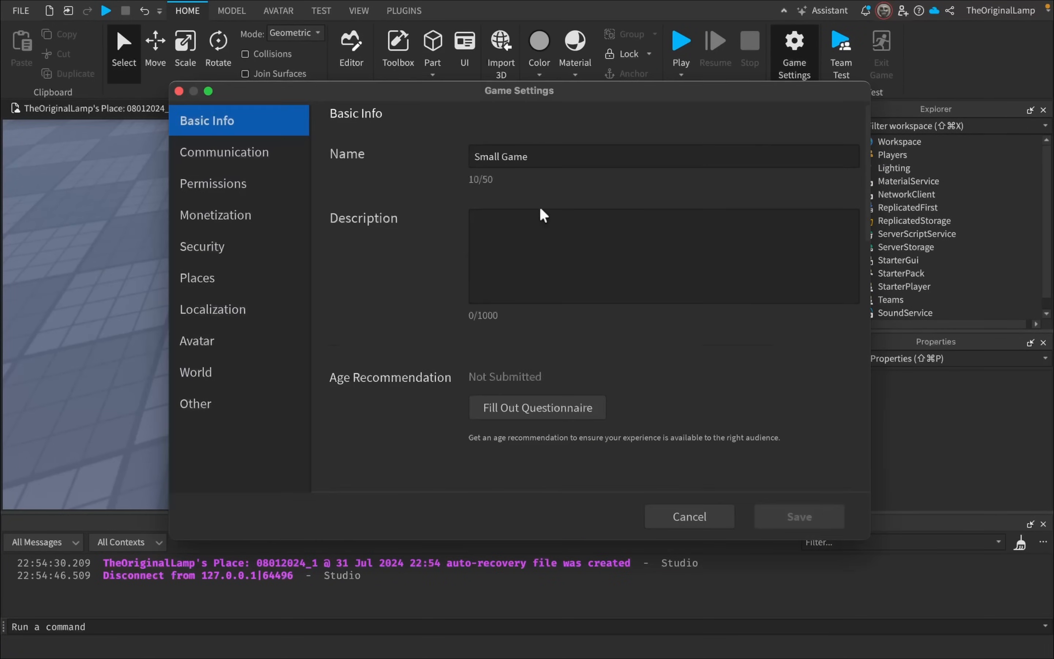
pyautogui.click(235, 341)
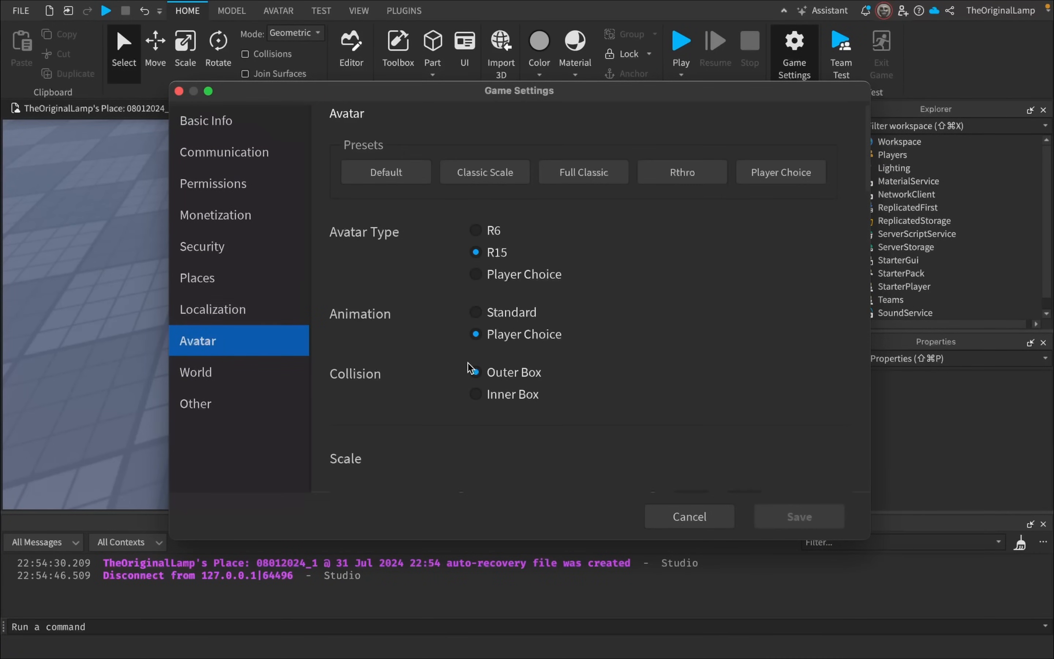
pyautogui.scroll(-15, 471, 369)
pyautogui.scroll(7, 472, 340)
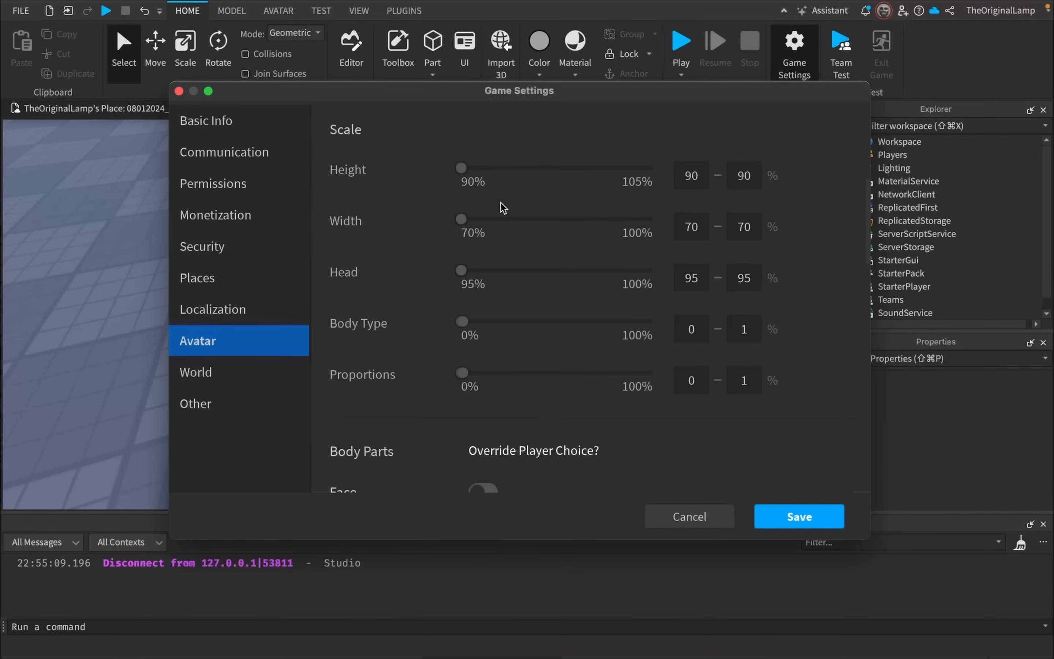
pyautogui.click(787, 510)
# Step: Playtest the minimum avatar scales, walk the character off the spawn platform, and stop the playtest
pyautogui.press('F5')
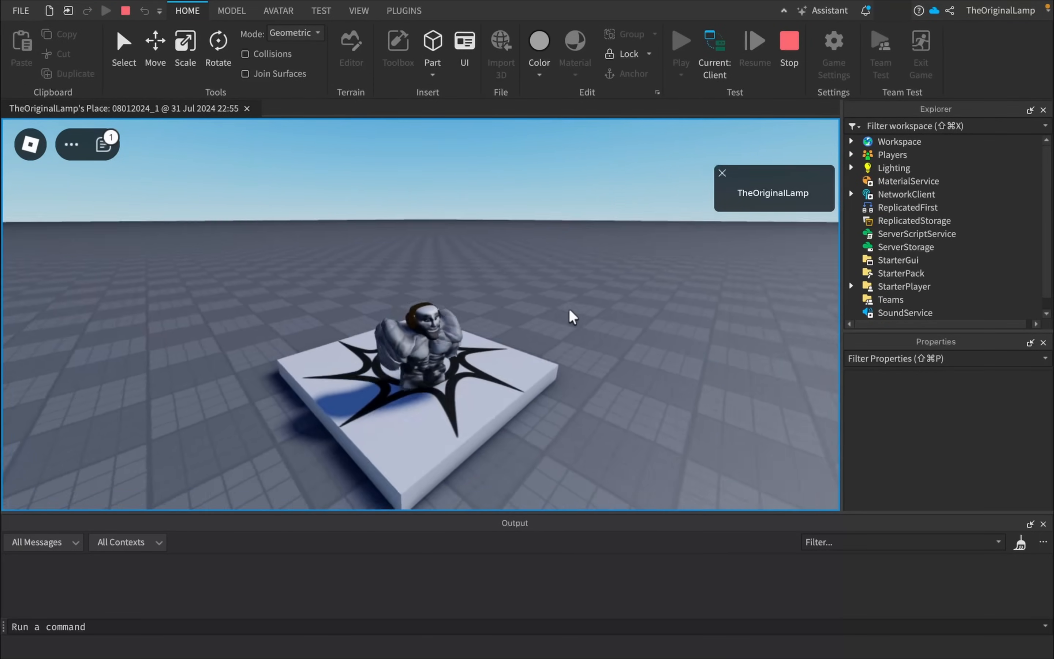
pyautogui.moveTo(570, 311); pyautogui.dragTo(570, 311, button='right')
pyautogui.press('w')
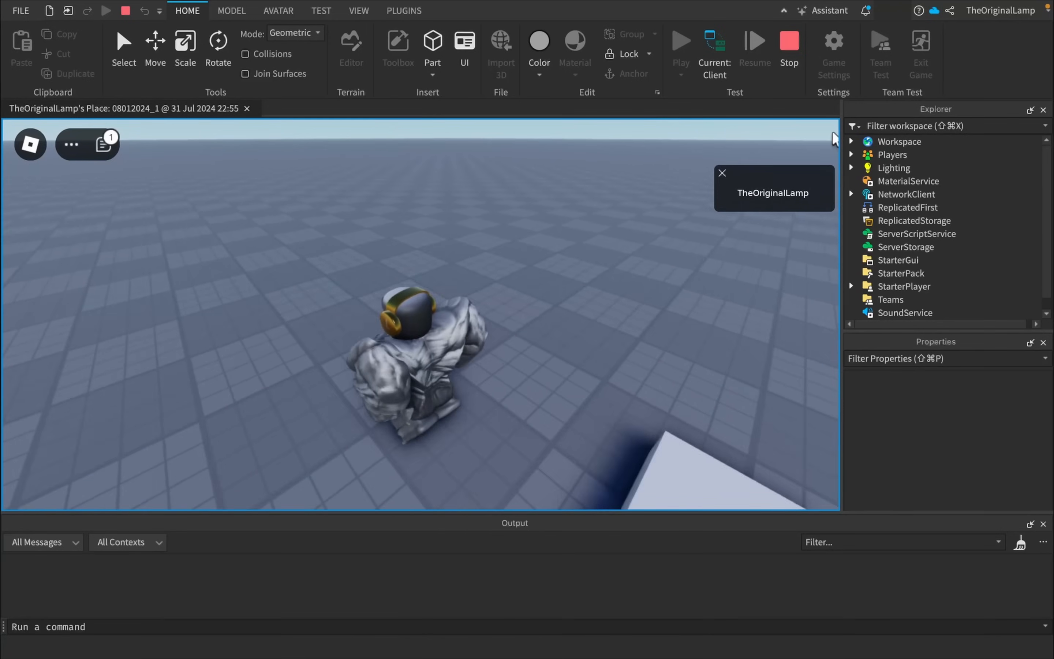
pyautogui.click(789, 45)
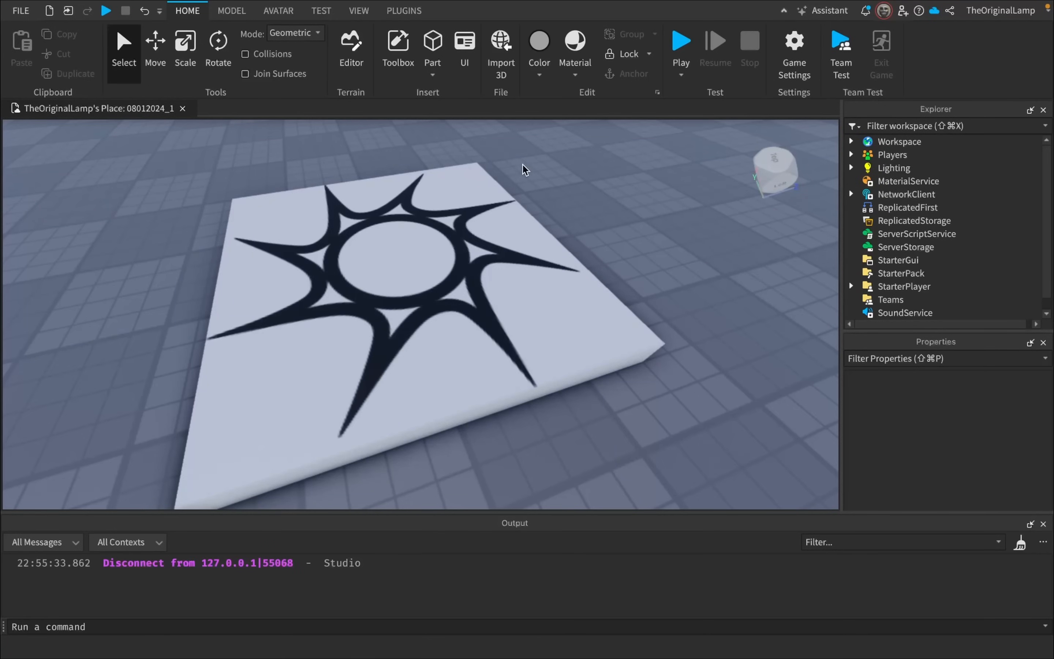
# Step: Set the avatar Proportions scale range to 0–100% in the game settings
pyautogui.press('a')
pyautogui.moveTo(561, 220); pyautogui.dragTo(561, 221, button='right')
pyautogui.click(784, 79)
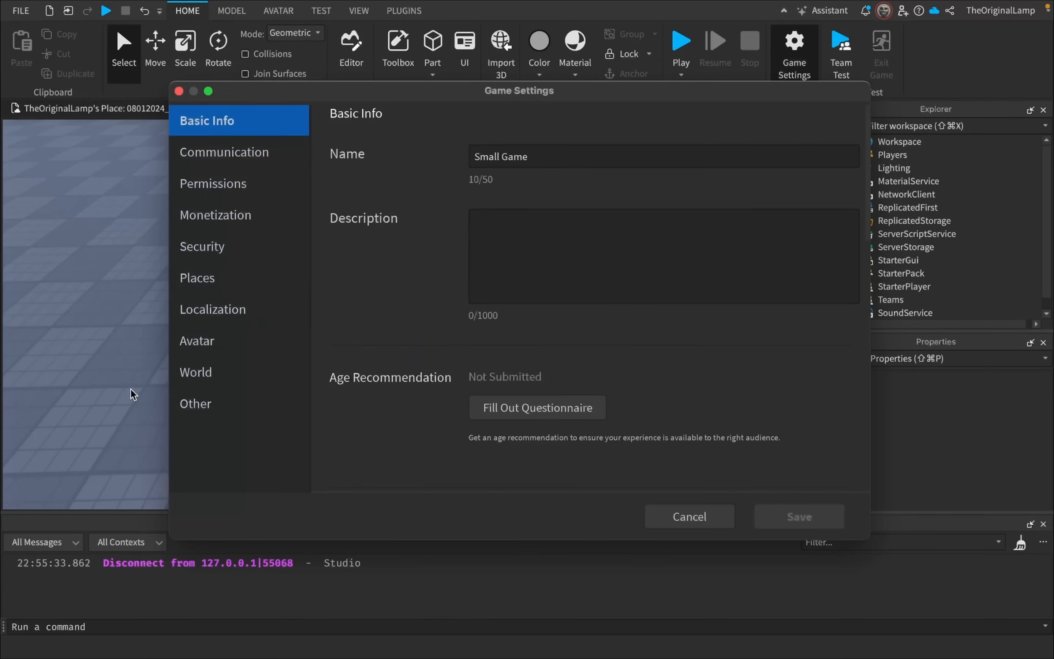
pyautogui.click(198, 341)
pyautogui.scroll(-10, 453, 231)
pyautogui.scroll(2, 425, 312)
pyautogui.moveTo(469, 268); pyautogui.dragTo(657, 273)
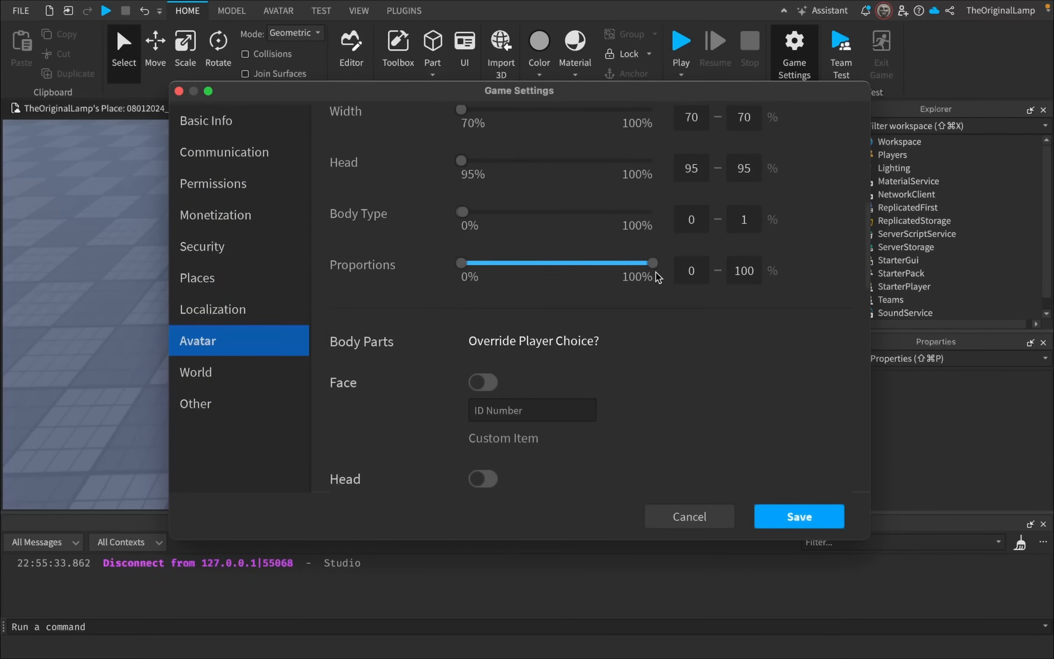
pyautogui.scroll(5, 656, 296)
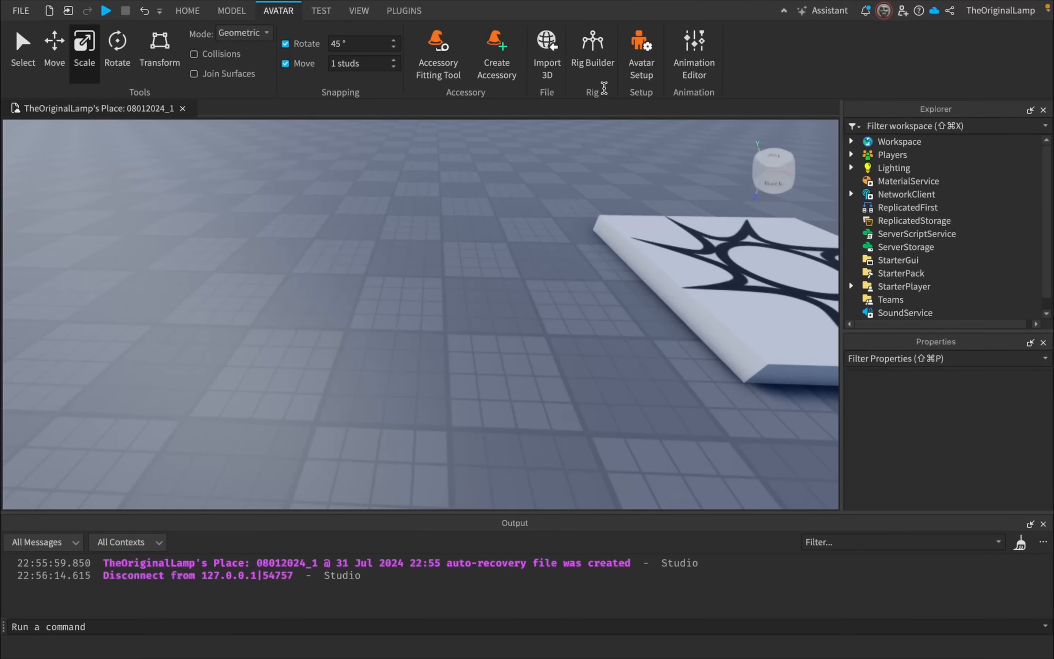
# Step: Generate an R15 masculine Block Avatar rig and scale it down to a tiny size with move snapping turned off
pyautogui.click(601, 62)
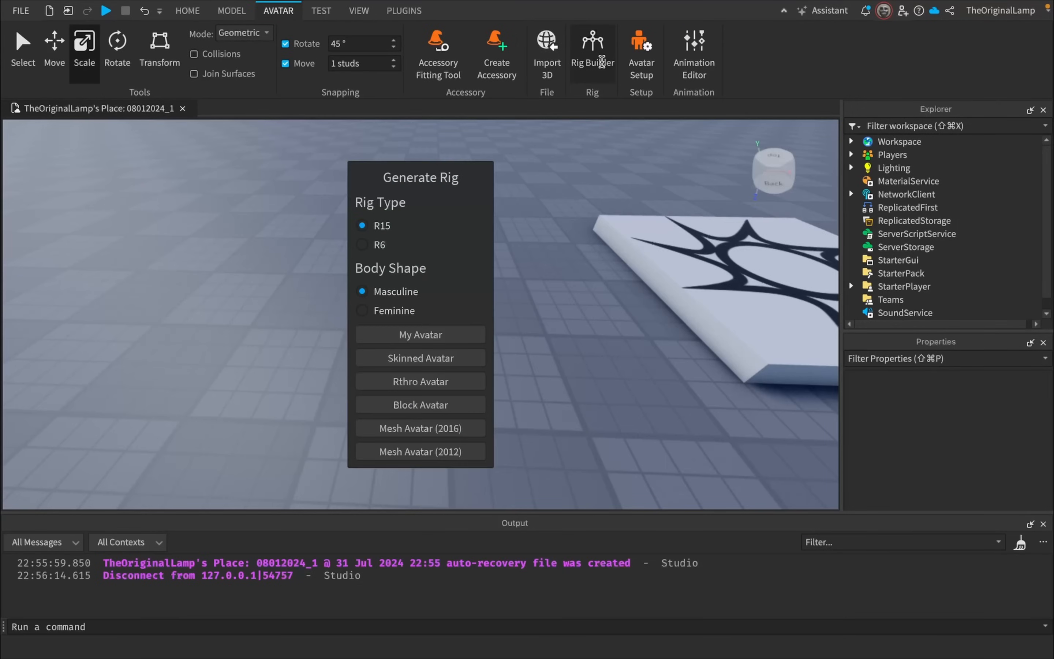
pyautogui.click(425, 405)
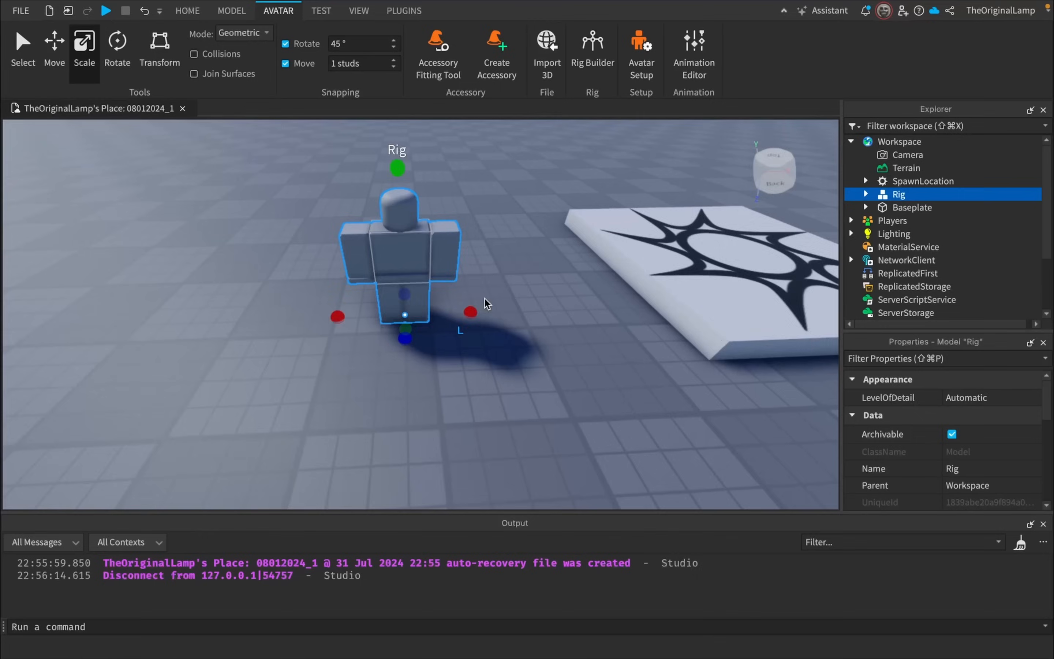
pyautogui.moveTo(489, 417); pyautogui.dragTo(357, 364)
pyautogui.moveTo(435, 372); pyautogui.dragTo(434, 370, button='right')
pyautogui.press('w')
pyautogui.moveTo(312, 418); pyautogui.dragTo(241, 409)
pyautogui.press('a')
pyautogui.moveTo(384, 372); pyautogui.dragTo(387, 372, button='right')
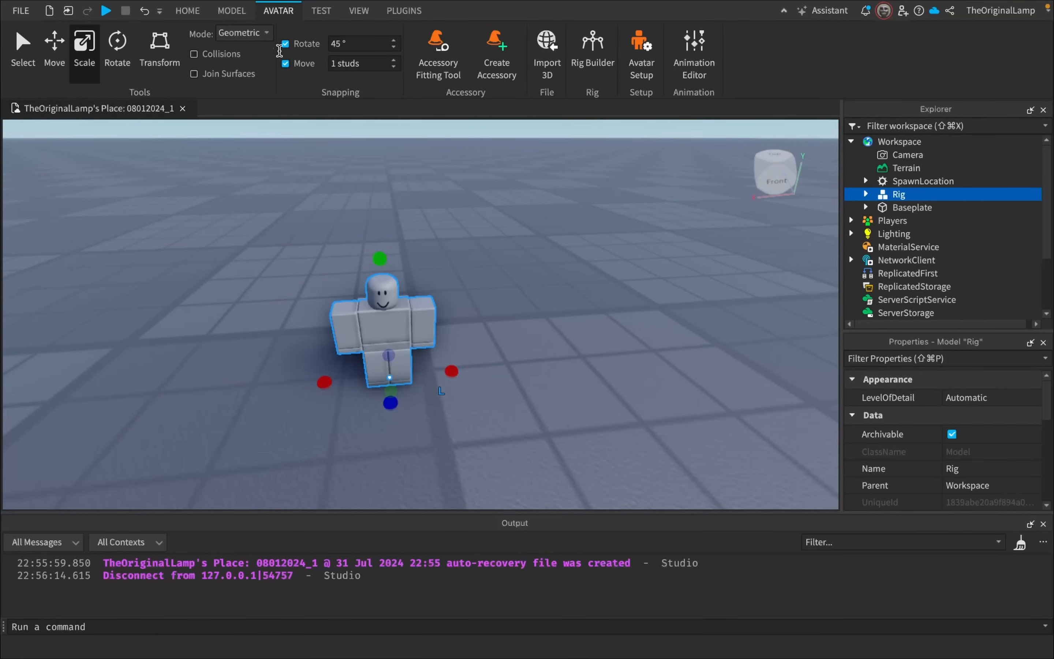
pyautogui.moveTo(450, 368); pyautogui.dragTo(398, 367)
pyautogui.press('a')
# Step: Rename the rig StarterCharacter and move it from Workspace into StarterPlayer
pyautogui.doubleClick(912, 197)
pyautogui.write('StarterCharacter')
pyautogui.press('Return')
pyautogui.press('super+x')
pyautogui.scroll(-3, 934, 218)
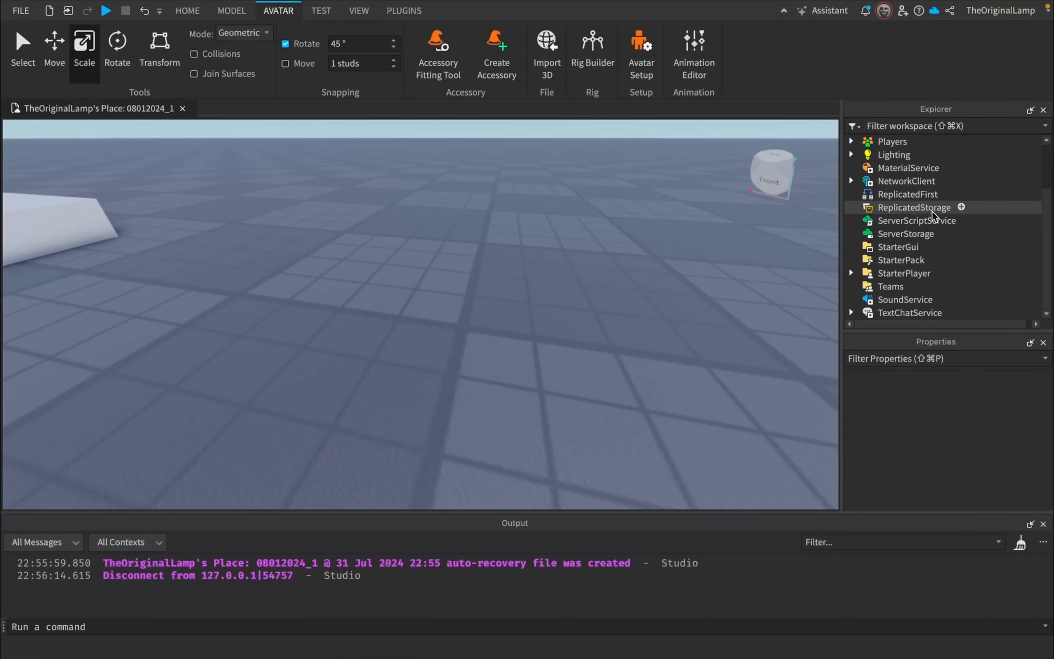
pyautogui.click(885, 272)
pyautogui.press('super+shift+v')
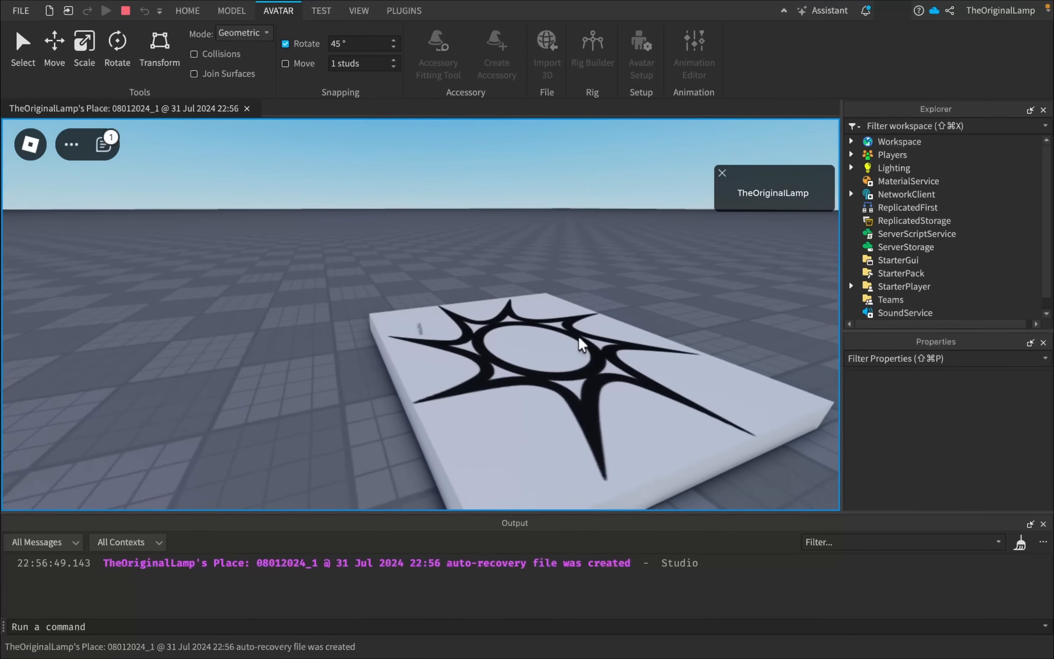
# Step: Playtest as the tiny StarterCharacter, walking around the spawn platform and viewing it from near and far, and stop the playtest
pyautogui.moveTo(580, 339); pyautogui.dragTo(580, 339, button='right')
pyautogui.press('s')
pyautogui.moveTo(566, 289); pyautogui.dragTo(566, 289, button='right')
pyautogui.press('w')
pyautogui.press('s')
pyautogui.press('s')
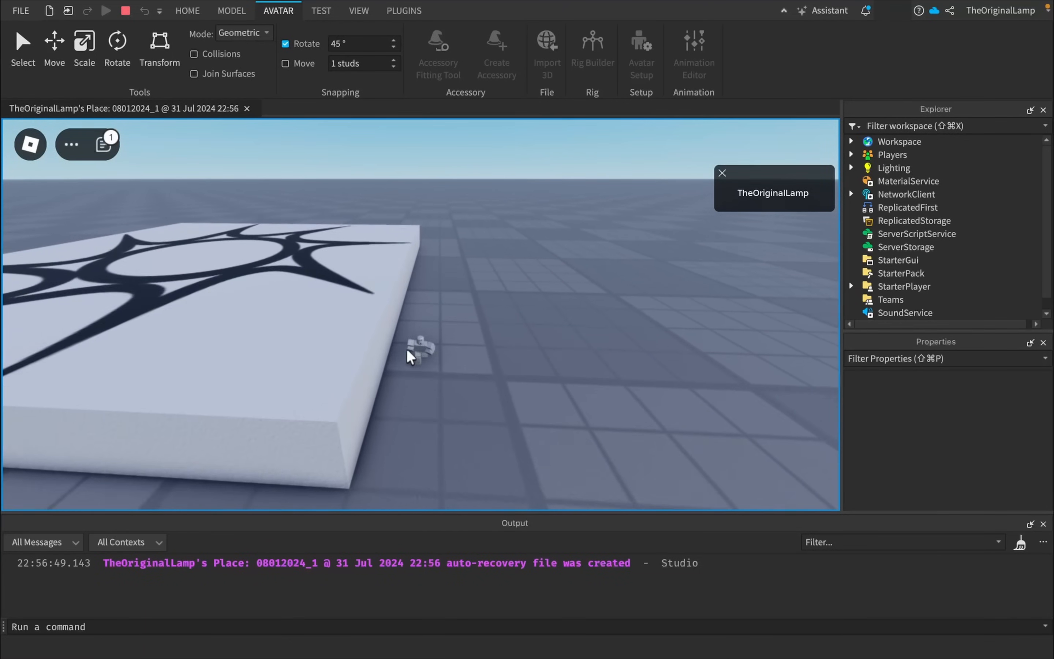
pyautogui.press('s')
pyautogui.press('a')
pyautogui.moveTo(612, 322); pyautogui.dragTo(612, 322, button='right')
pyautogui.scroll(10, 430, 370)
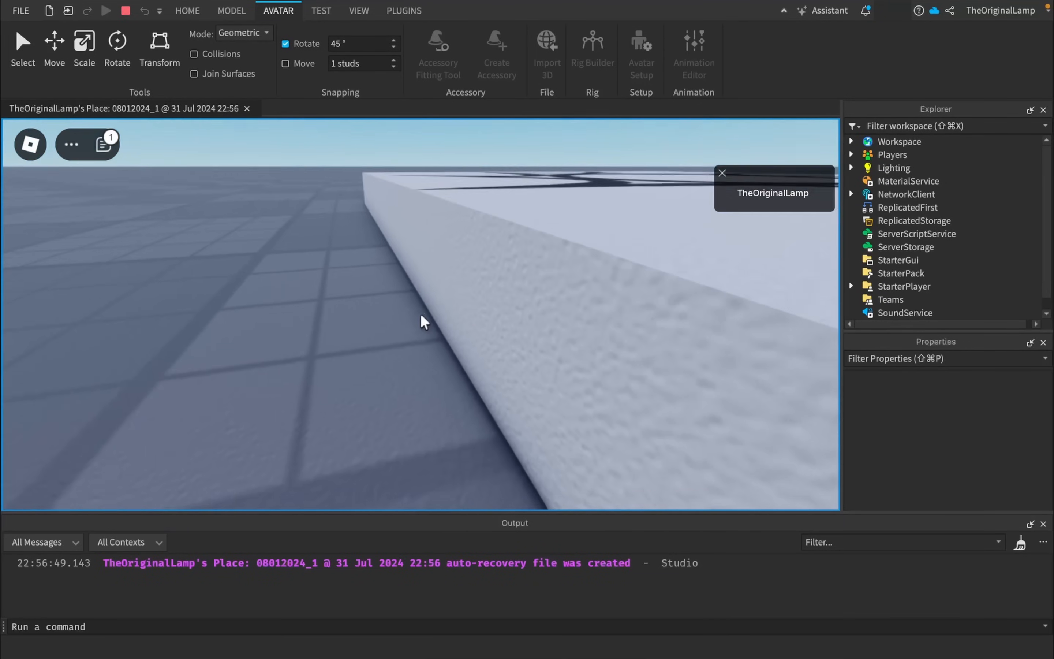
pyautogui.scroll(-5, 421, 315)
pyautogui.scroll(-3, 421, 315)
pyautogui.moveTo(421, 315); pyautogui.dragTo(409, 237, button='right')
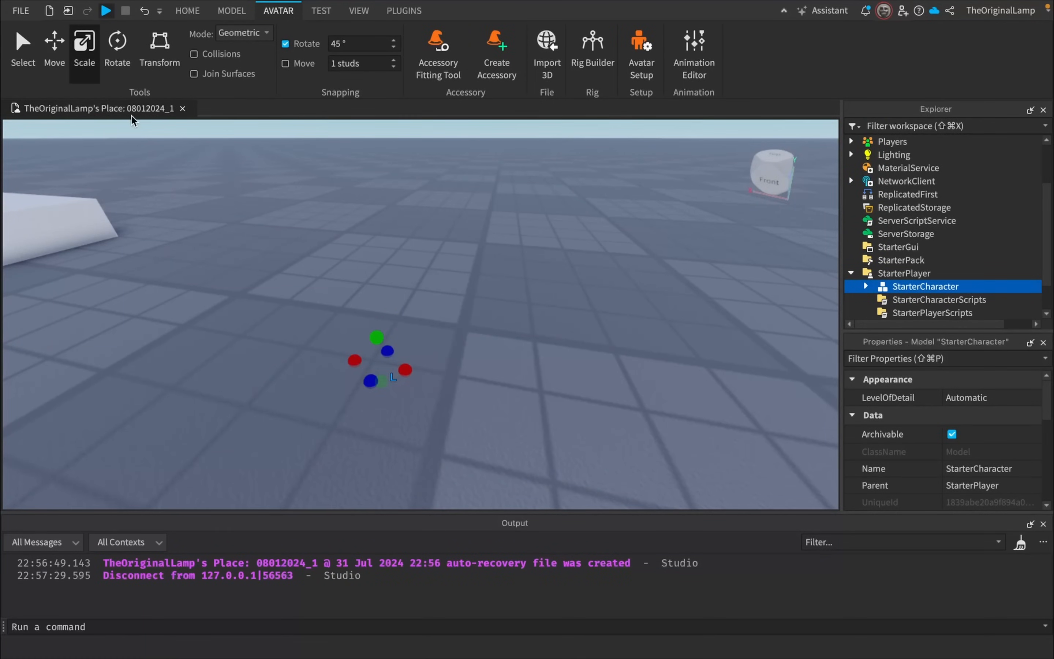
# Step: Start a playtest and walk the tiny character off the spawn platform onto the baseplate
pyautogui.click(106, 11)
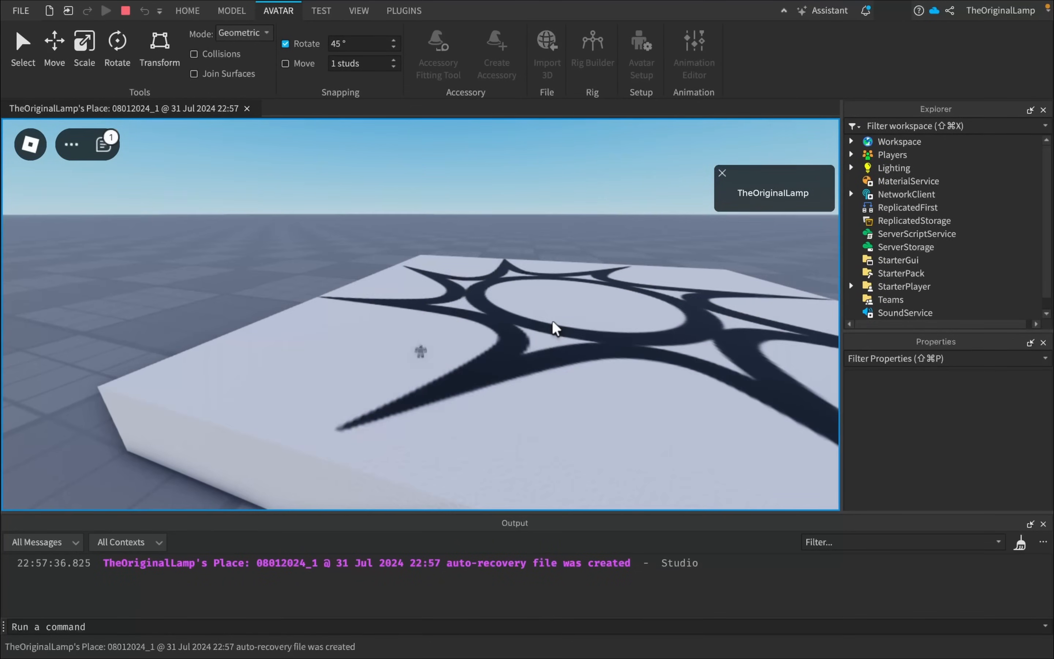
pyautogui.press('s')
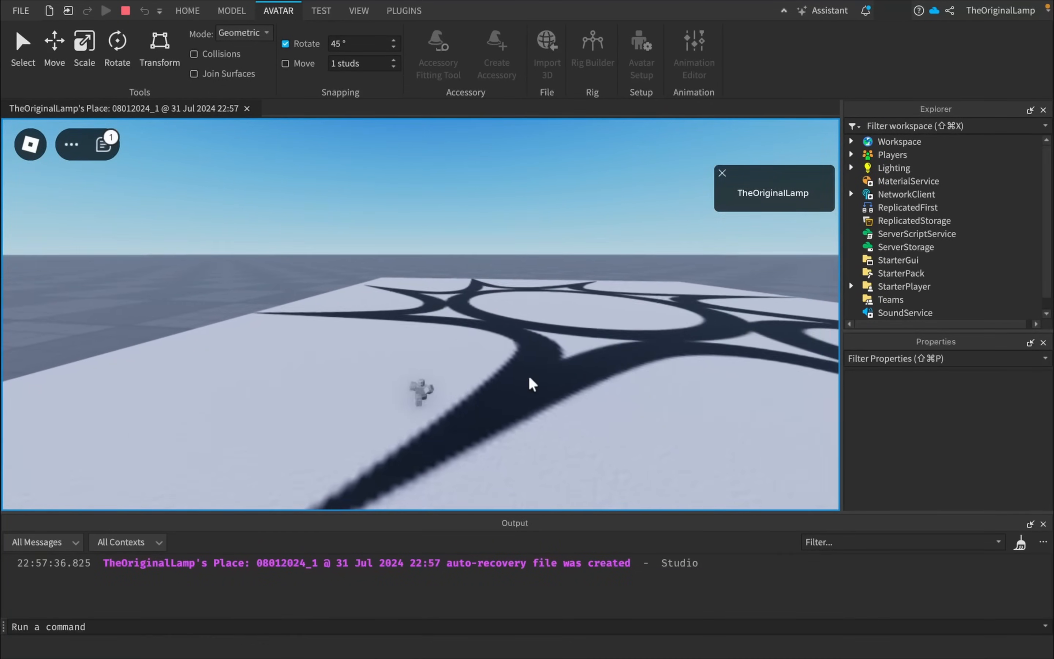
pyautogui.moveTo(529, 377); pyautogui.dragTo(480, 343, button='right')
pyautogui.scroll(-3, 421, 318)
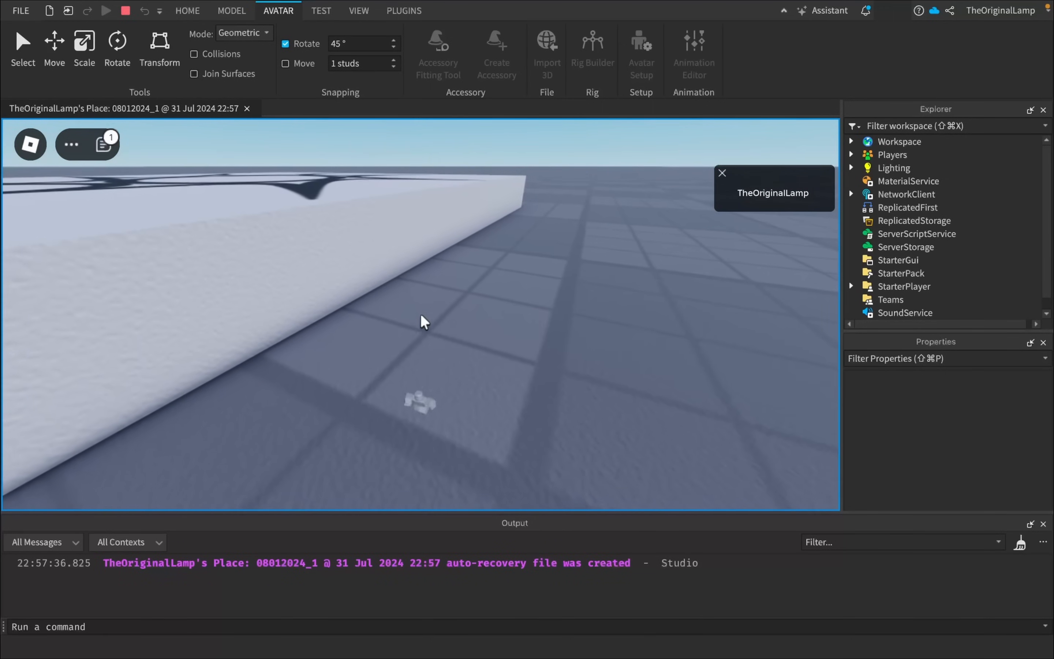
pyautogui.press('s')
pyautogui.press('s')
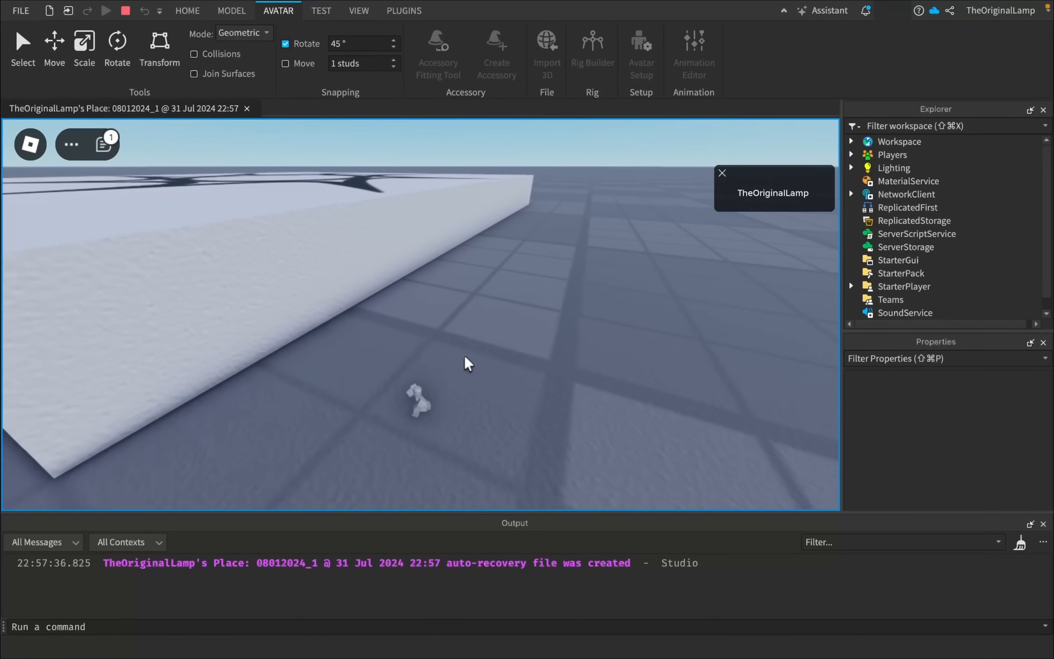
# Step: Walk beside the spawn platform's edge and examine the tiny character's size from several angles and distances
pyautogui.moveTo(464, 357)
pyautogui.mouseDown(button='right')
pyautogui.moveTo(617, 352)
pyautogui.moveTo(459, 366)
pyautogui.mouseUp(button='right')
pyautogui.moveTo(499, 401); pyautogui.dragTo(499, 401, button='right')
pyautogui.press('d')
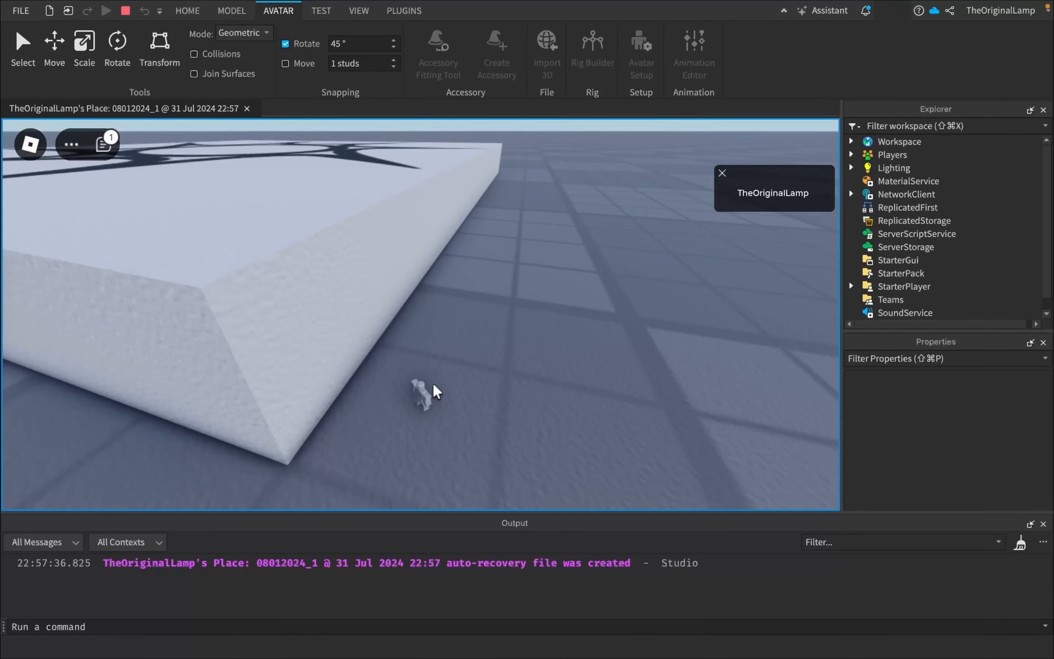
pyautogui.moveTo(442, 367); pyautogui.dragTo(527, 369, button='right')
pyautogui.scroll(-3, 527, 369)
pyautogui.scroll(5, 527, 369)
pyautogui.scroll(-2, 422, 322)
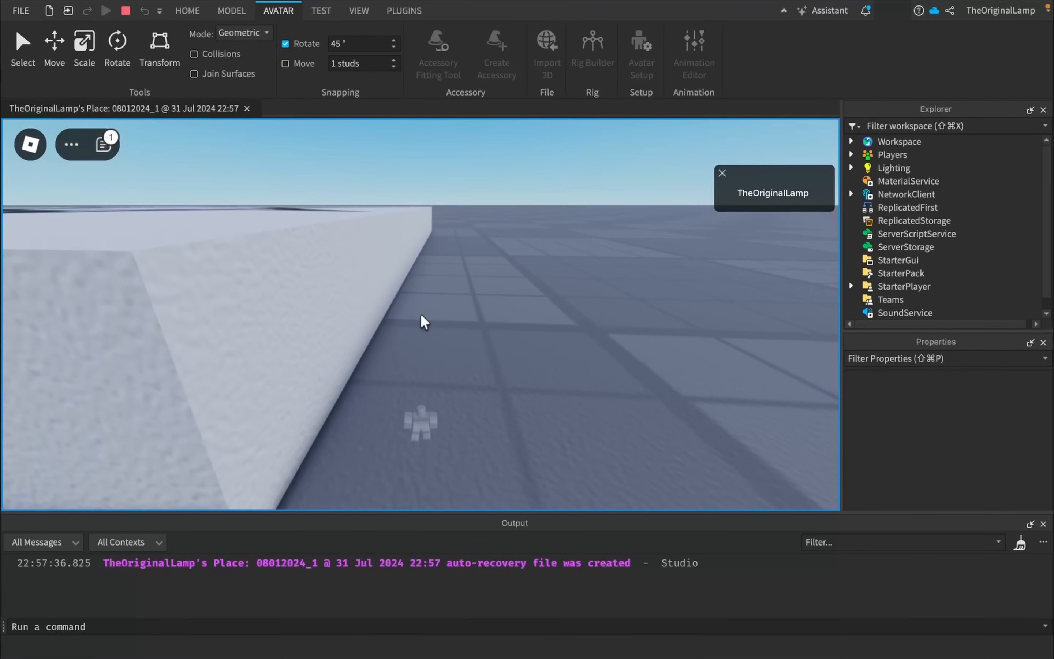
pyautogui.scroll(-2, 518, 340)
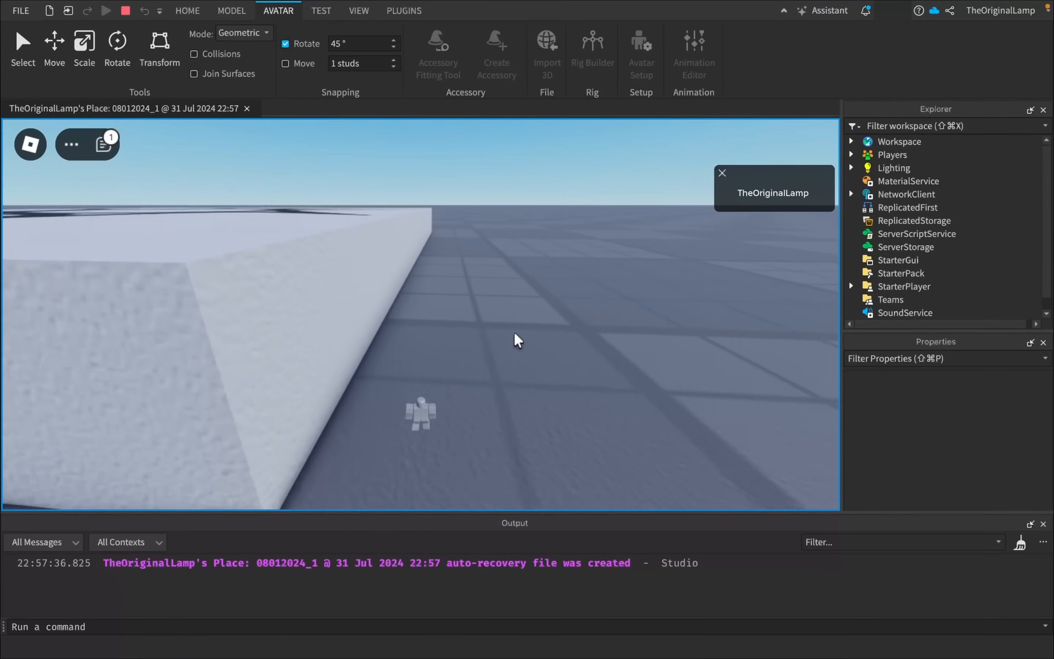
pyautogui.scroll(1, 518, 341)
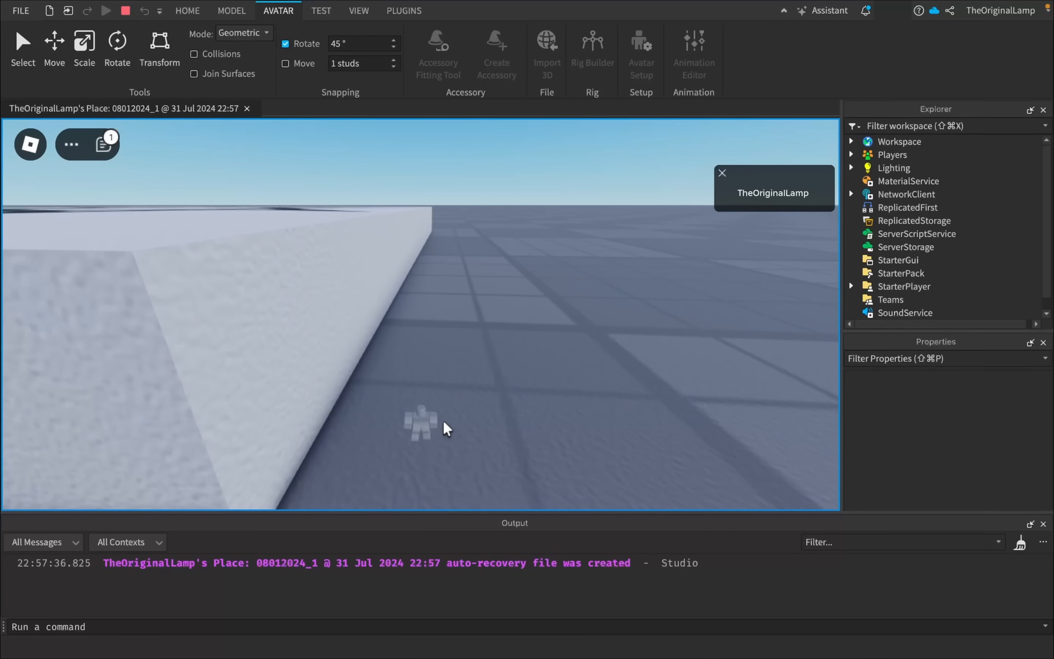
# Step: Set the JumpPower of the player character's Humanoid to 10 and test the character's movement beside the platform
pyautogui.click(433, 425)
pyautogui.click(906, 226)
pyautogui.scroll(3, 980, 454)
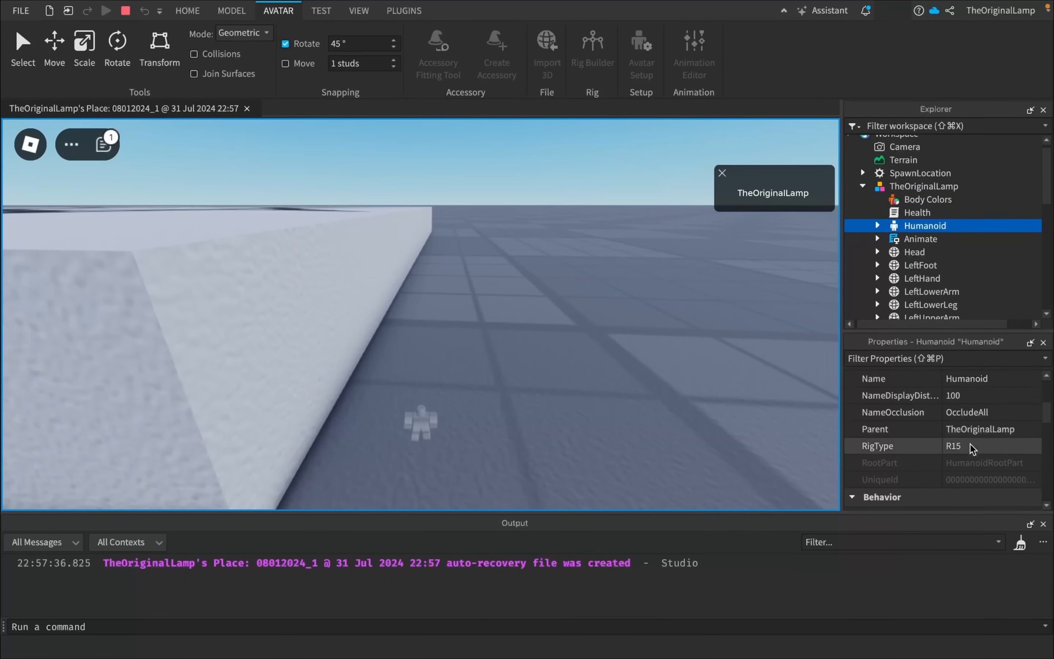
pyautogui.scroll(-8, 980, 455)
pyautogui.scroll(-10, 980, 454)
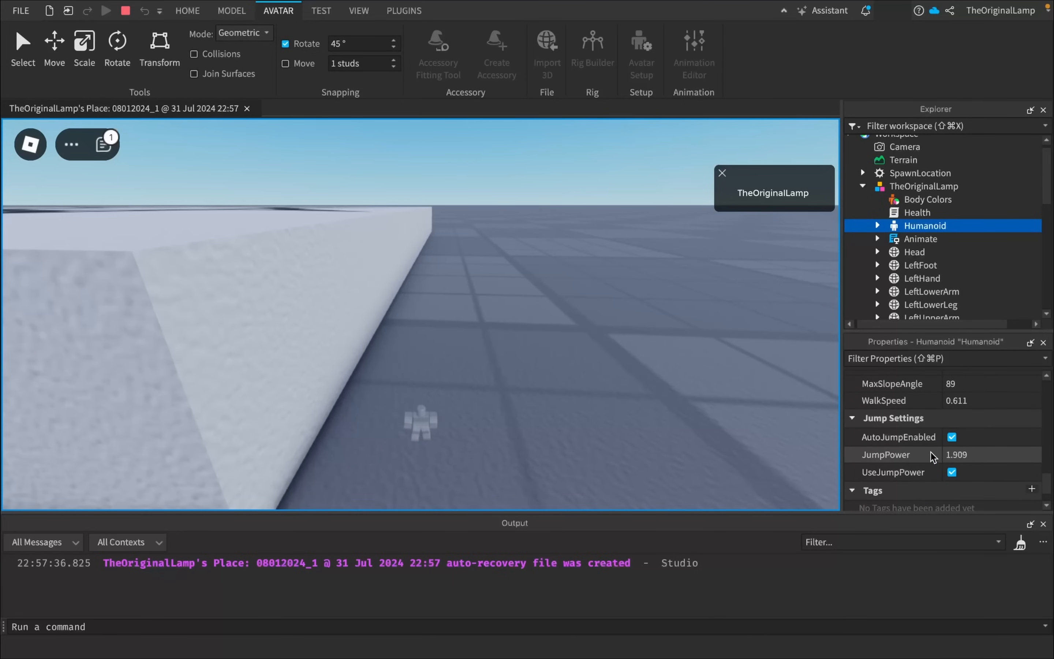
pyautogui.click(963, 455)
pyautogui.press('Return')
pyautogui.press('w')
pyautogui.moveTo(634, 346); pyautogui.dragTo(570, 389, button='right')
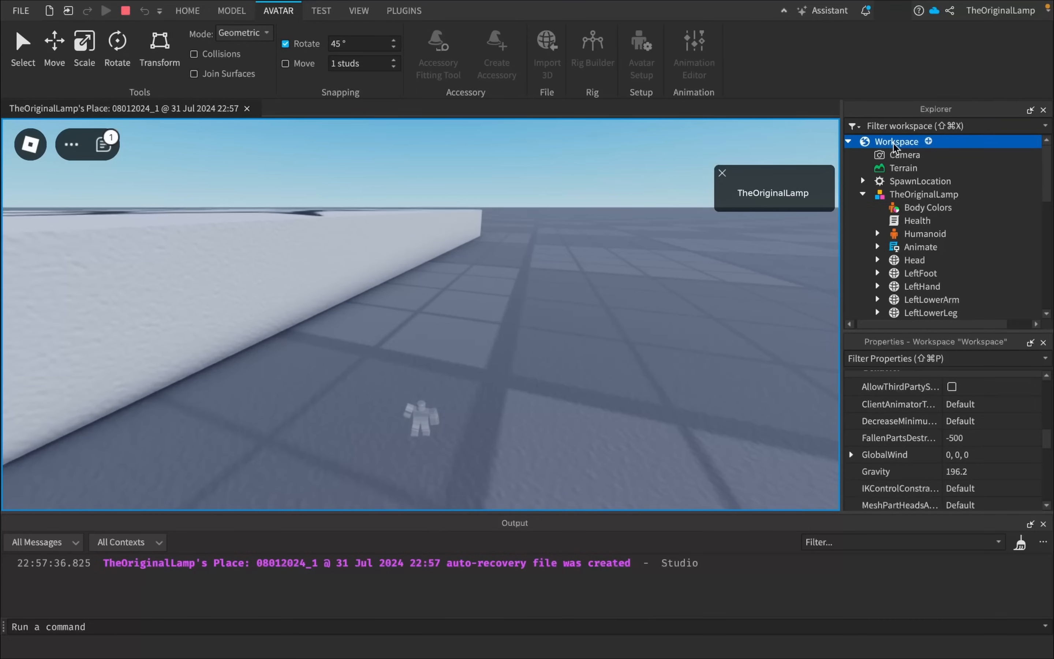
# Step: Set the Workspace Gravity to 40
pyautogui.click(975, 470)
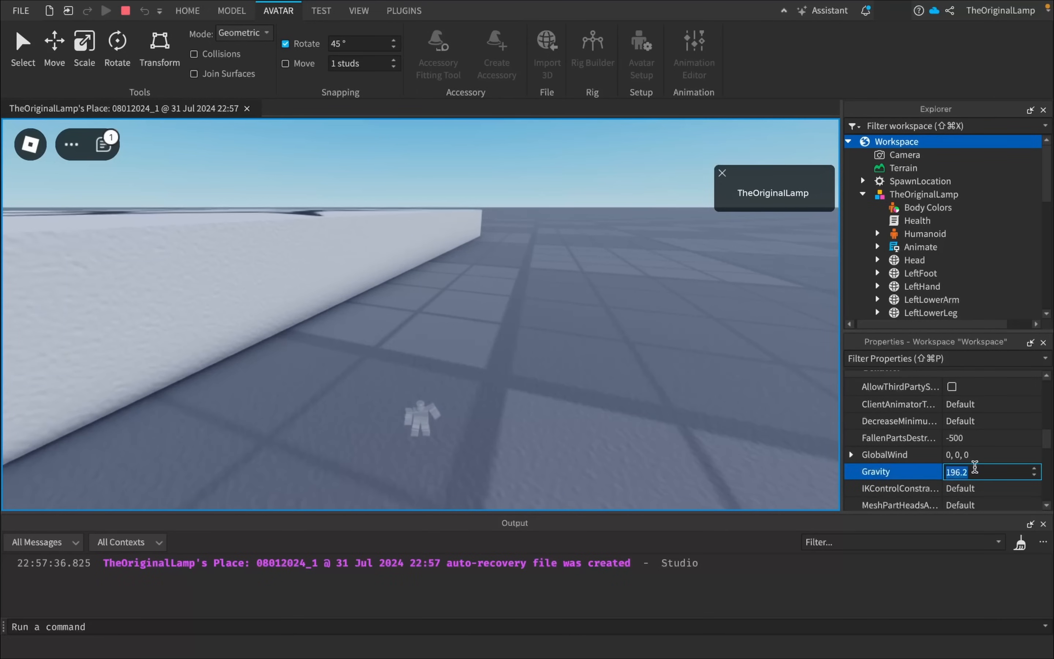
pyautogui.write('40')
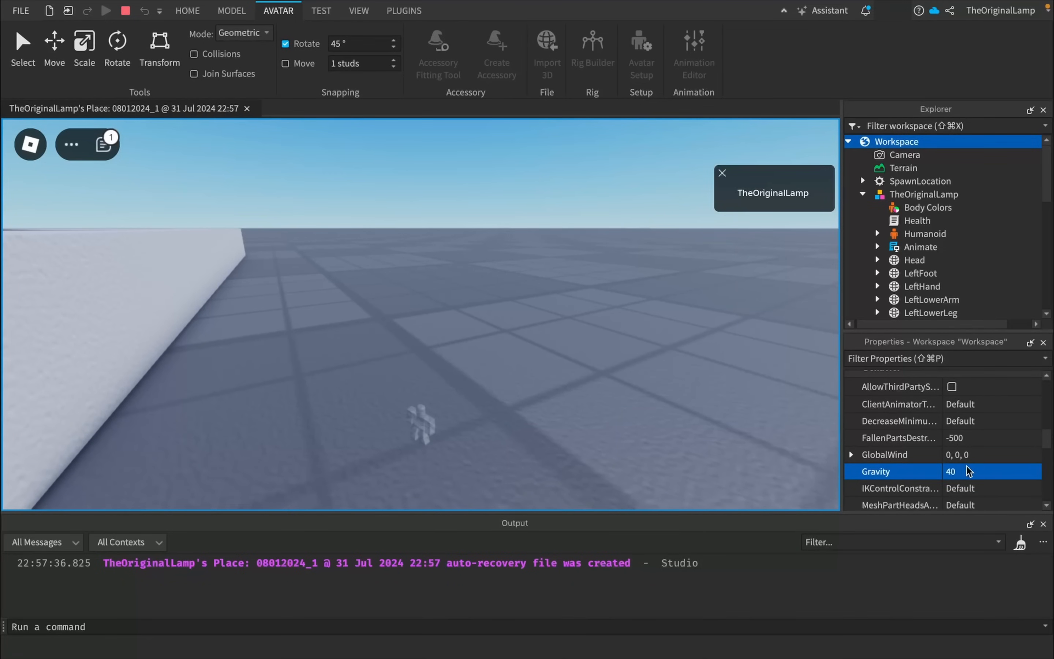
pyautogui.press('Return')
# Step: Tune the character's jump by setting the Humanoid's JumpPower to 6, trying 7, and returning it to 6
pyautogui.click(925, 233)
pyautogui.click(962, 433)
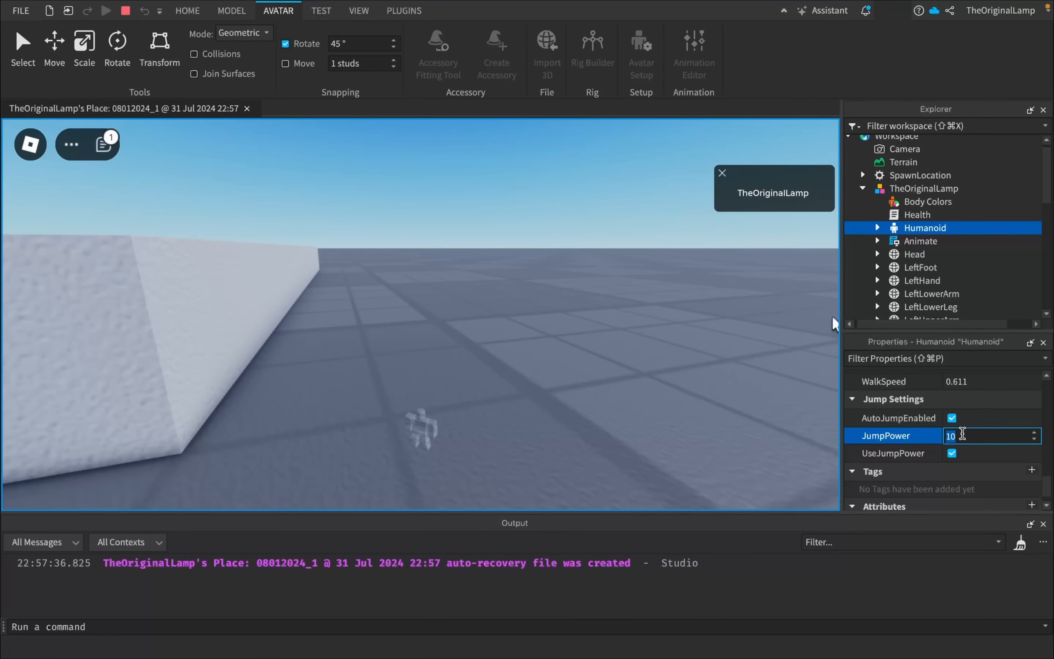
pyautogui.write('6')
pyautogui.press('Return')
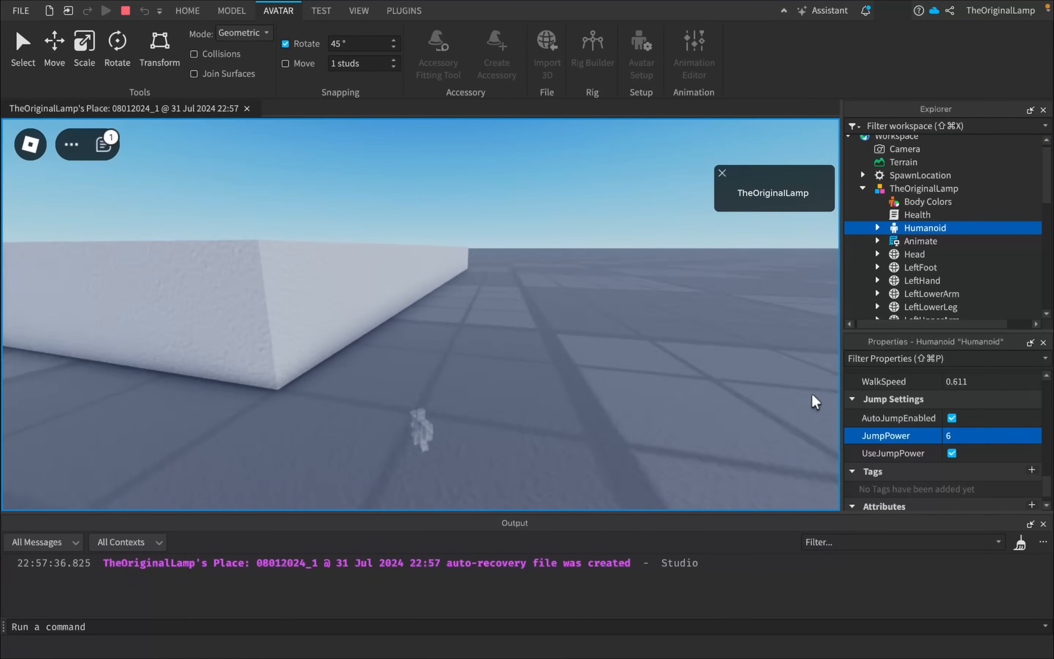
pyautogui.click(991, 435)
pyautogui.write('7')
pyautogui.press('Return')
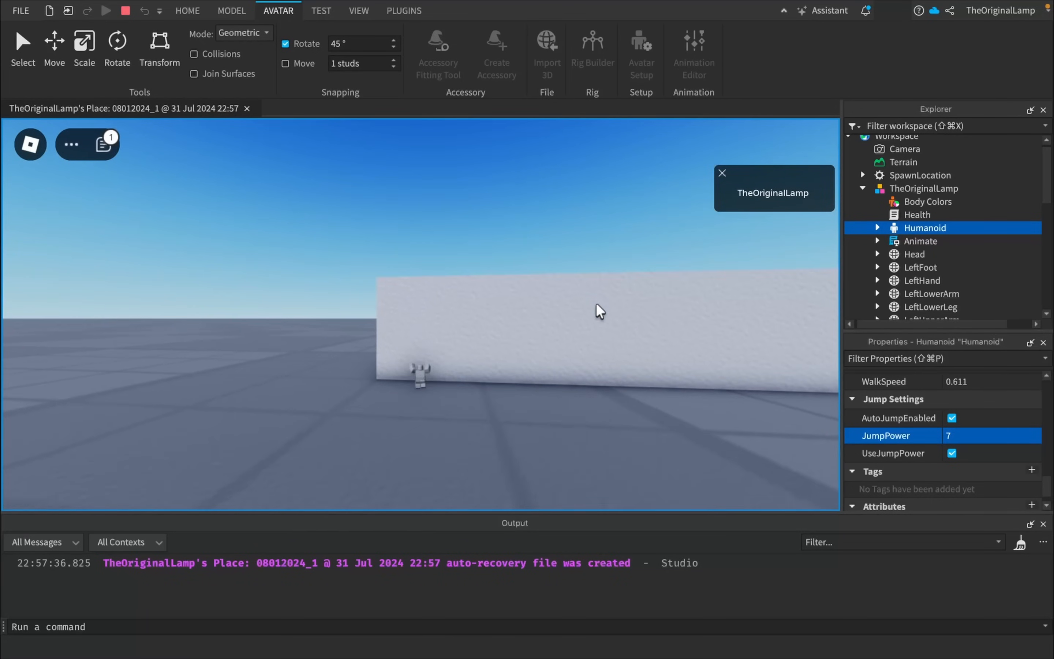
pyautogui.click(991, 436)
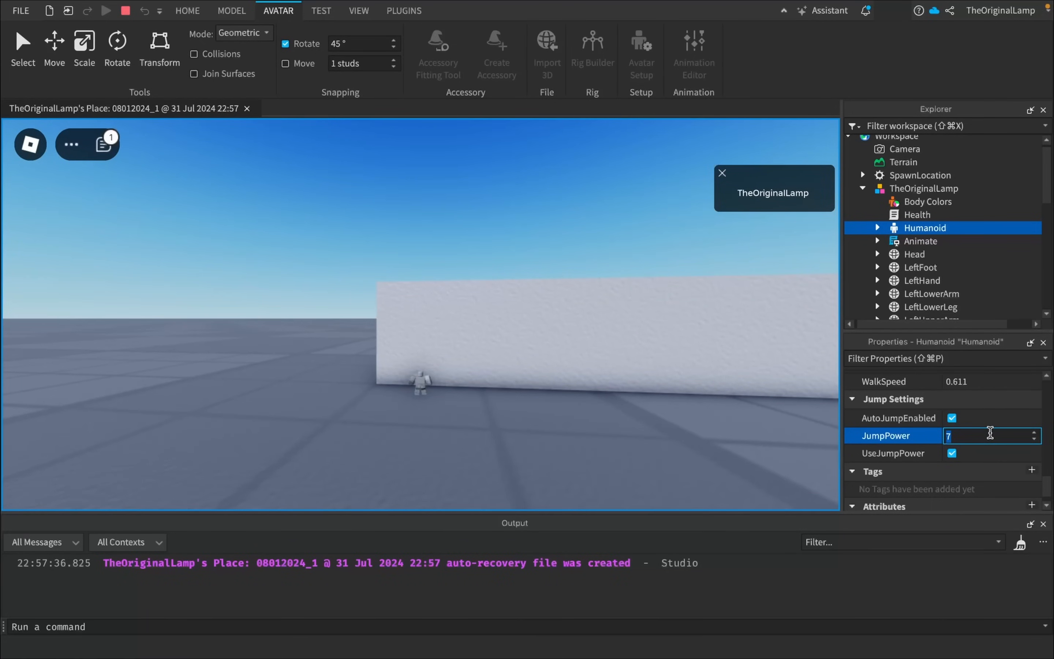
pyautogui.write('6')
pyautogui.press('Return')
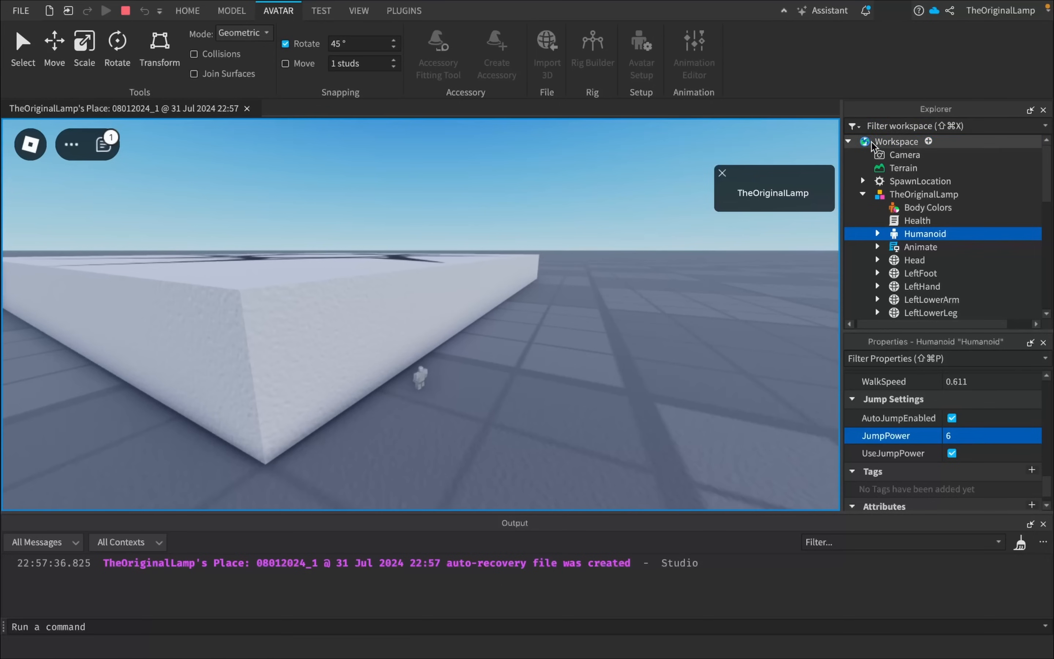
# Step: Reduce the Workspace Gravity to 20 and test the character's movement
pyautogui.click(873, 144)
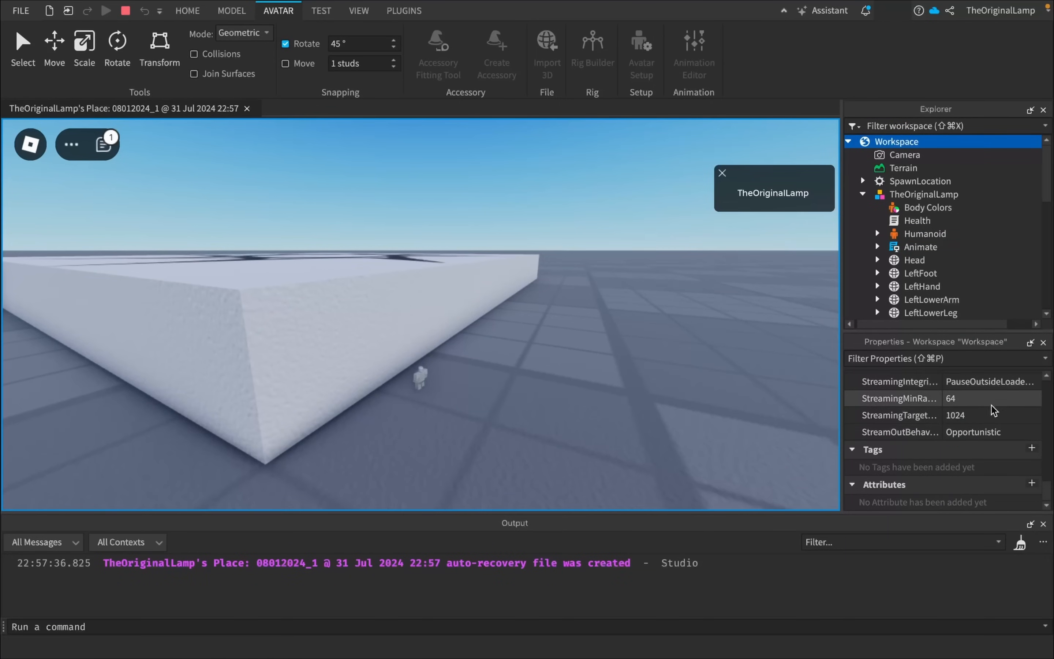
pyautogui.scroll(3, 993, 410)
pyautogui.scroll(5, 993, 410)
pyautogui.click(972, 421)
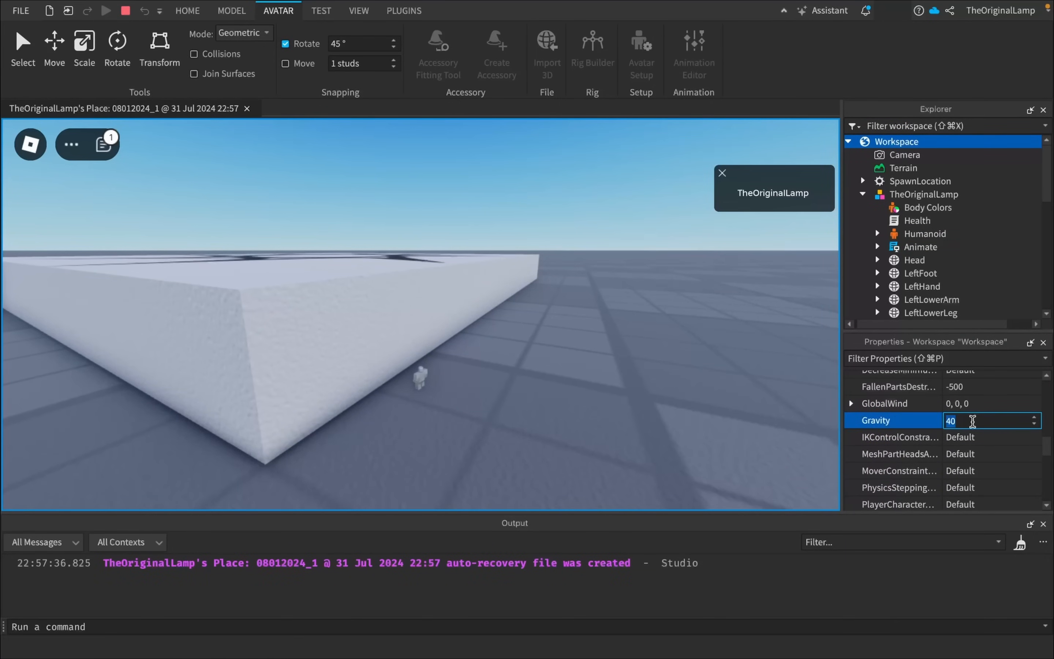
pyautogui.press('Return')
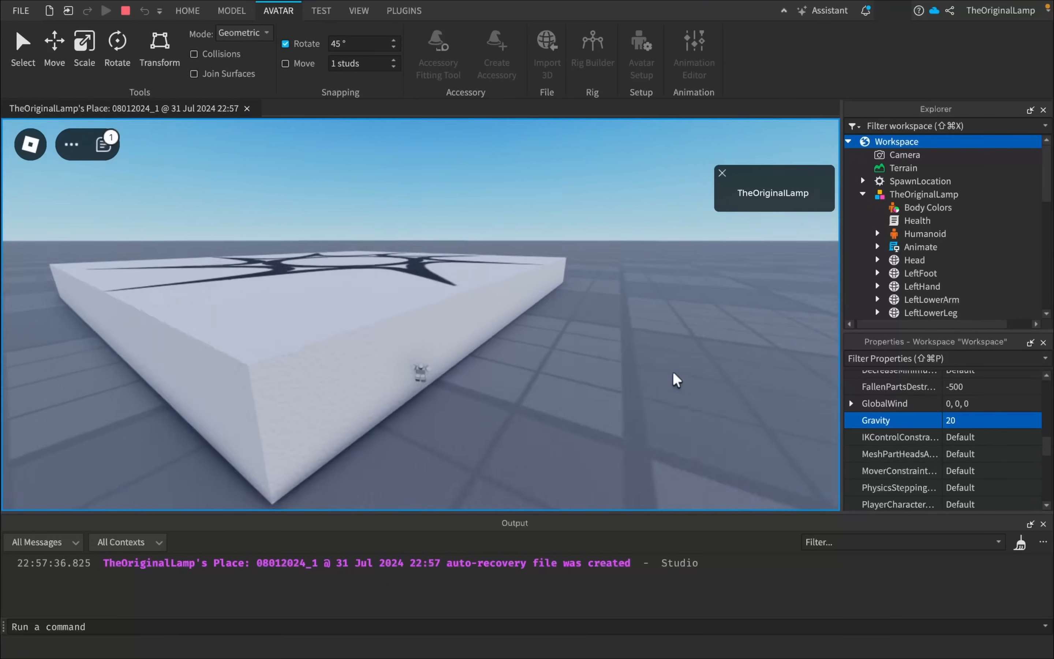
# Step: Set the Humanoid's JumpPower to 3 and the Workspace Gravity to 12, trying a gravity of 10 first
pyautogui.click(1019, 421)
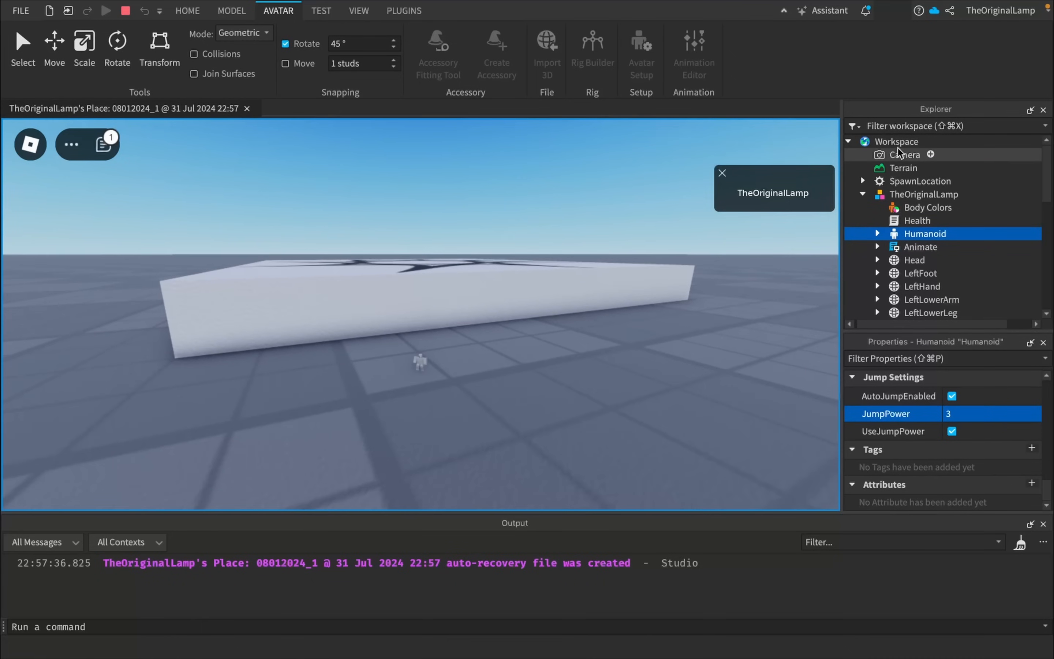
pyautogui.click(897, 142)
pyautogui.scroll(5, 976, 401)
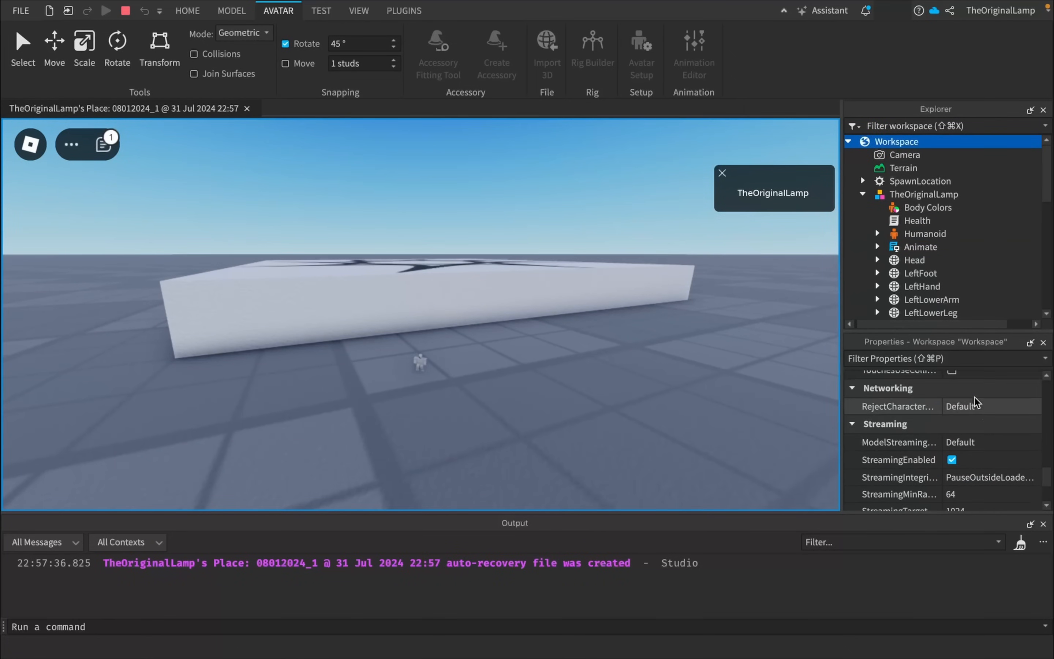
pyautogui.scroll(3, 975, 402)
pyautogui.click(975, 452)
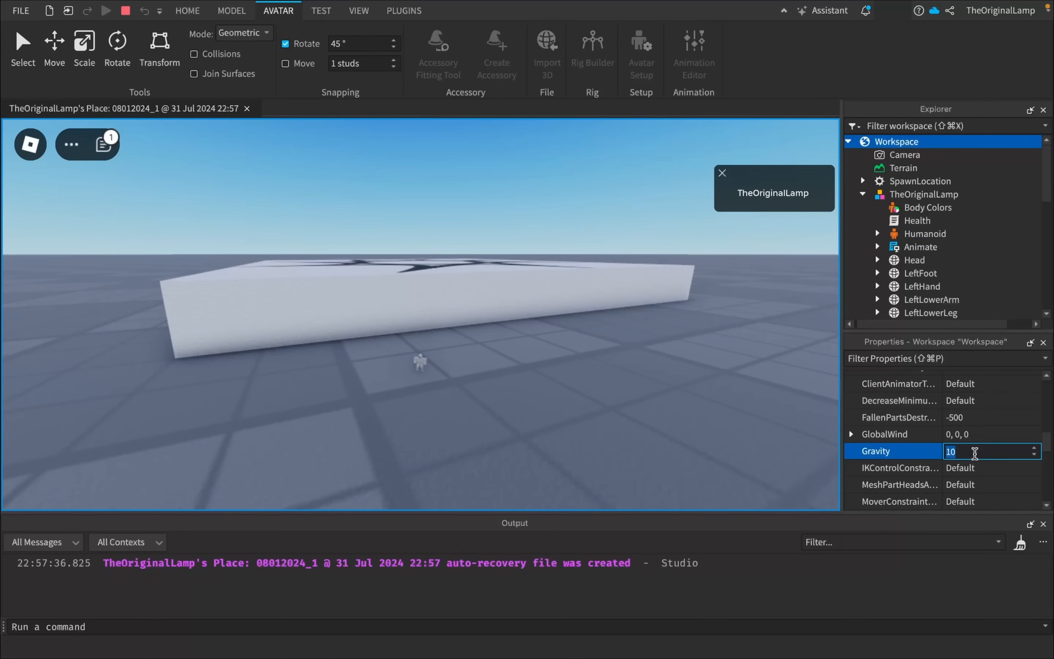
pyautogui.write('12')
pyautogui.press('Return')
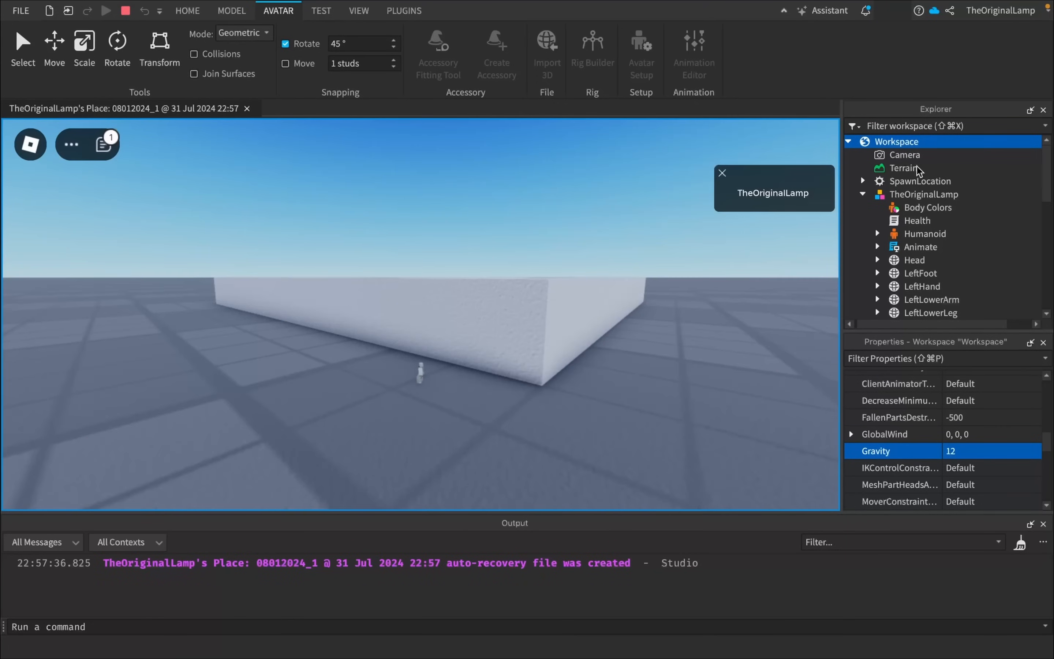
# Step: Run the command print("Gravity 12") to note the chosen gravity in the output
pyautogui.click(571, 630)
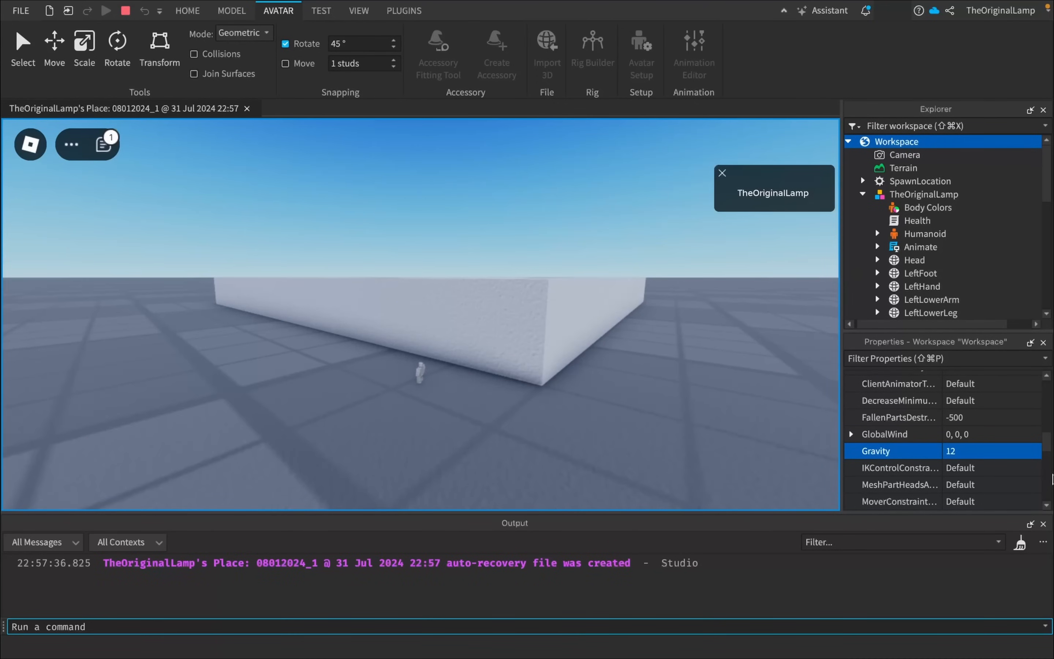
pyautogui.write('print("Gravity 12')
pyautogui.press('Return')
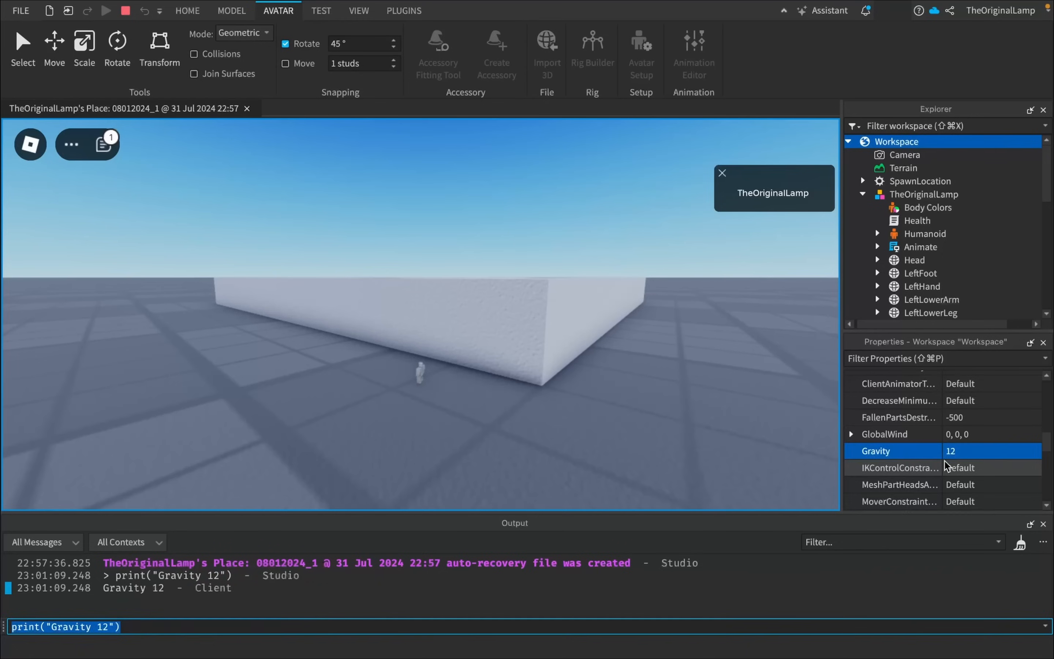
# Step: Check the Humanoid's jump setting and run the command print("Jump 3") to note it in the output
pyautogui.click(925, 234)
pyautogui.click(82, 627)
pyautogui.doubleClick(82, 627)
pyautogui.write('Jump')
pyautogui.press('BackSpace')
pyautogui.press('BackSpace')
pyautogui.write('3')
pyautogui.press('Return')
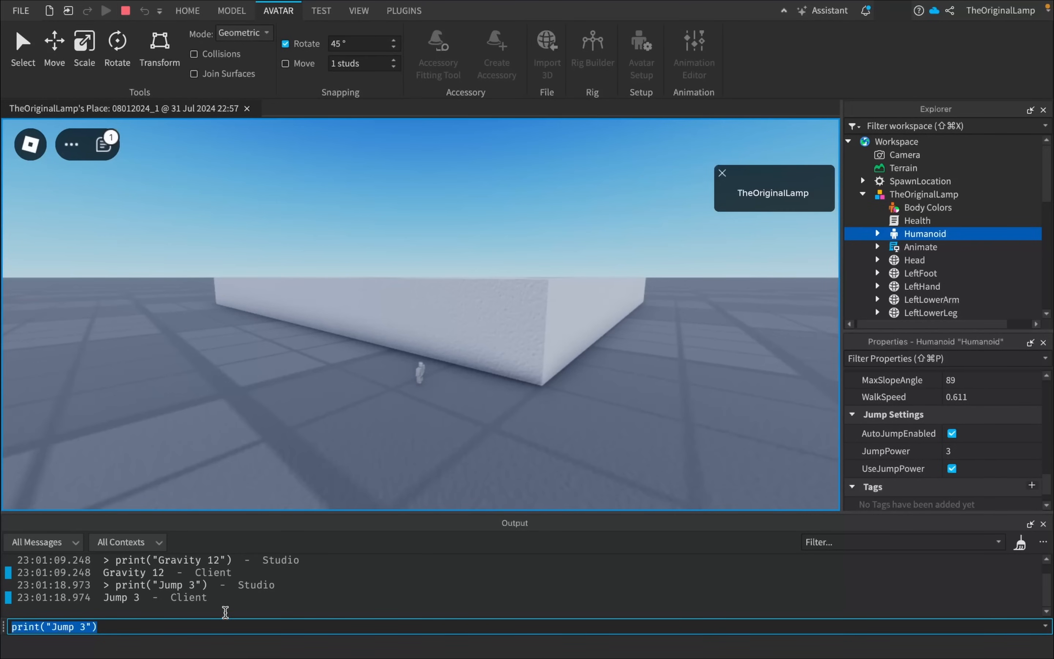
# Step: Lower the Humanoid's CameraOffset Y, trying -1 first and settling on -0.5
pyautogui.click(419, 369)
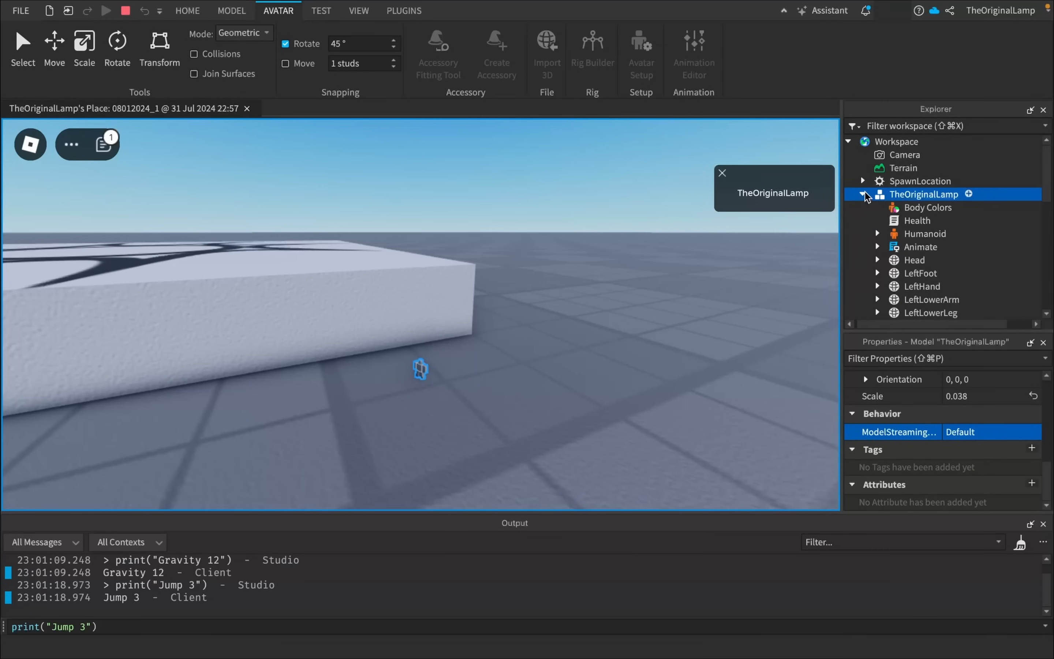
pyautogui.click(914, 234)
pyautogui.scroll(10, 987, 438)
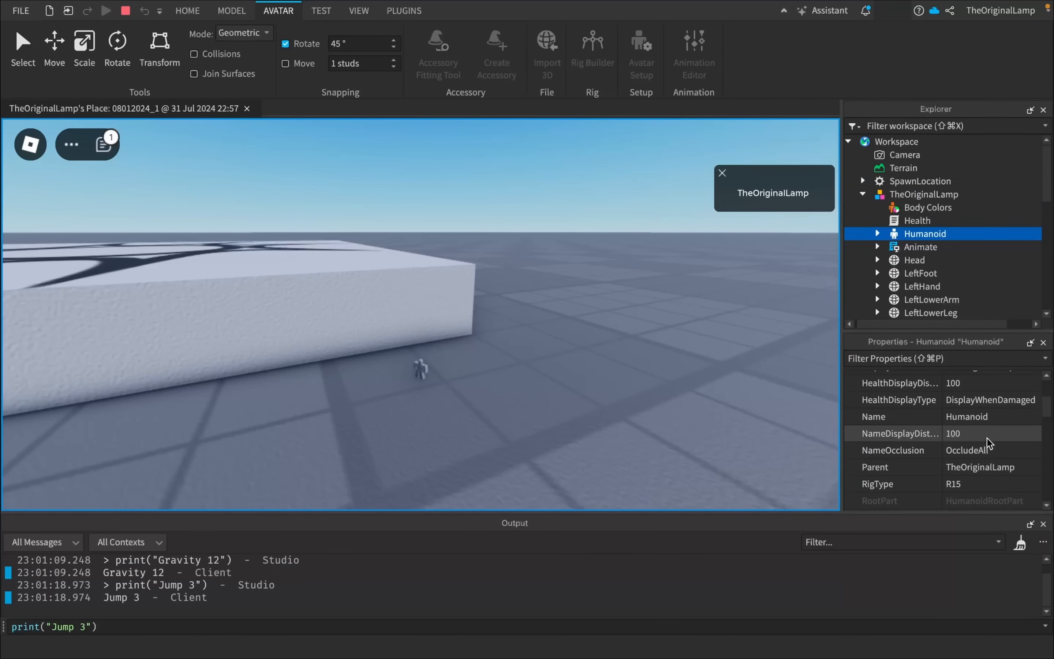
pyautogui.scroll(1, 987, 438)
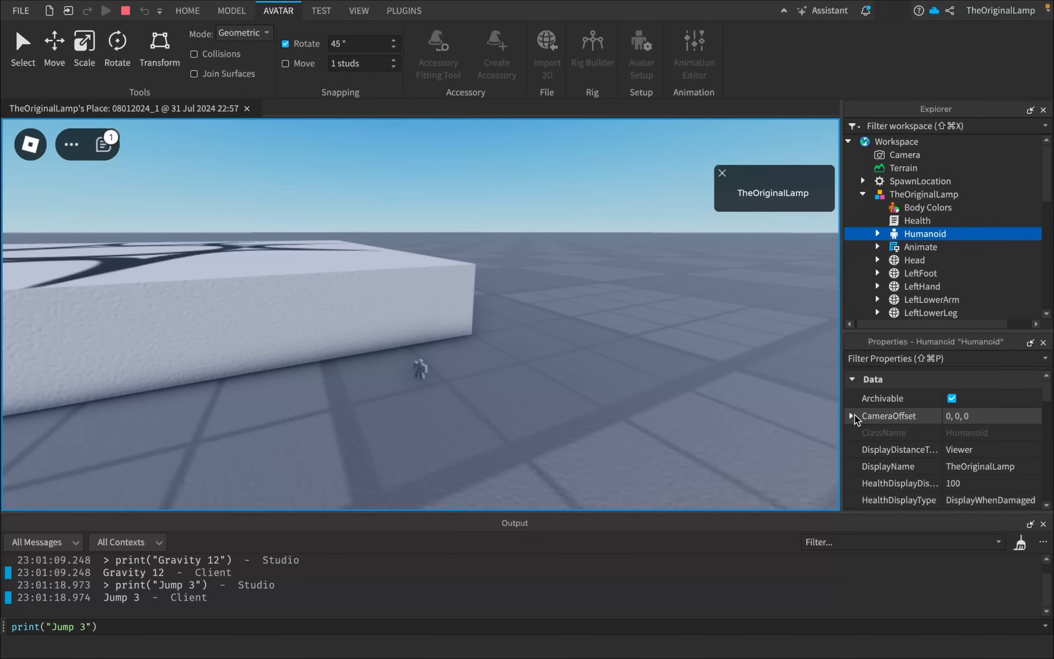
pyautogui.click(851, 416)
pyautogui.click(996, 450)
pyautogui.write('-1')
pyautogui.press('Return')
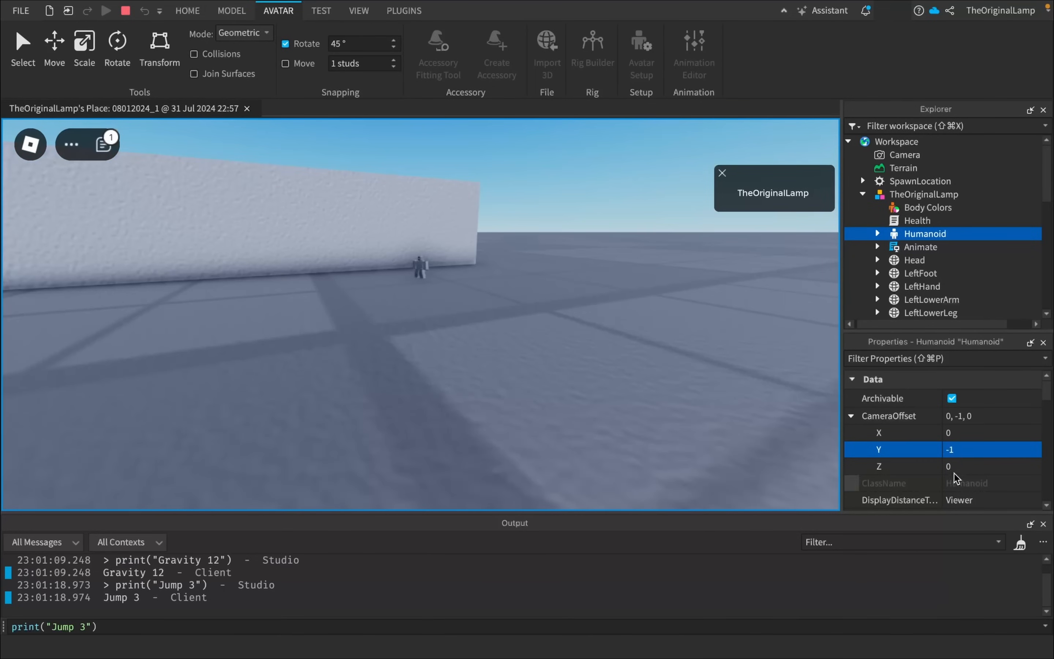
pyautogui.click(966, 449)
pyautogui.write('-0.')
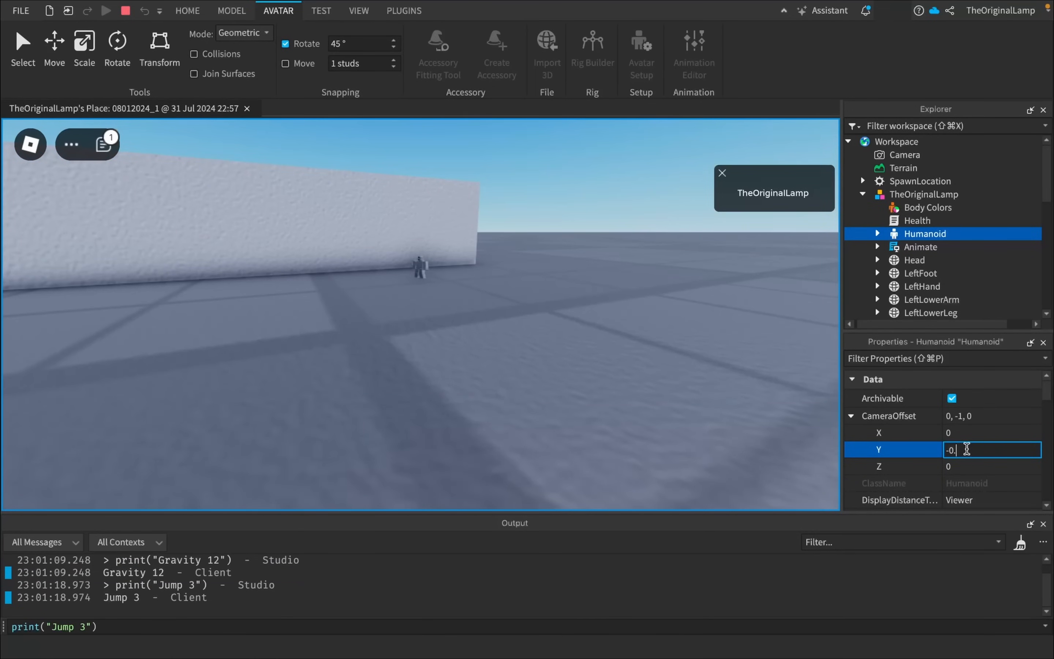
pyautogui.write('5')
pyautogui.press('Return')
# Step: Try a CameraOffset Z of -0.5 on the Humanoid and reset it to 0
pyautogui.click(1019, 467)
pyautogui.write('-0.5')
pyautogui.press('Return')
pyautogui.click(1018, 469)
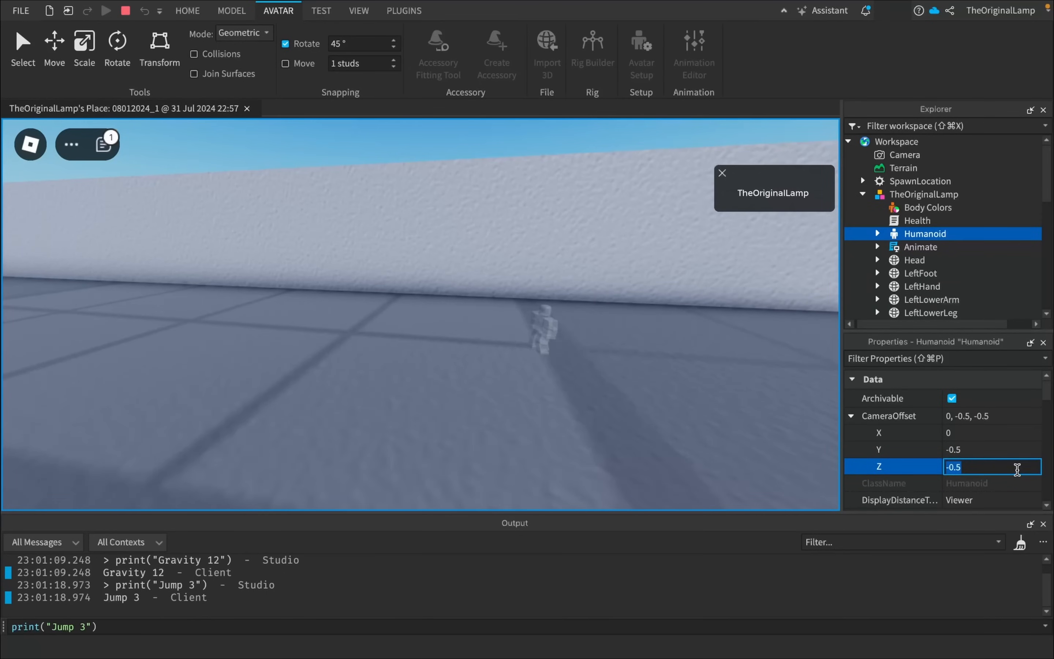
pyautogui.write('0')
pyautogui.press('Return')
# Step: Try a CameraOffset X of 0.2 on the Humanoid and reset it to 0
pyautogui.click(971, 434)
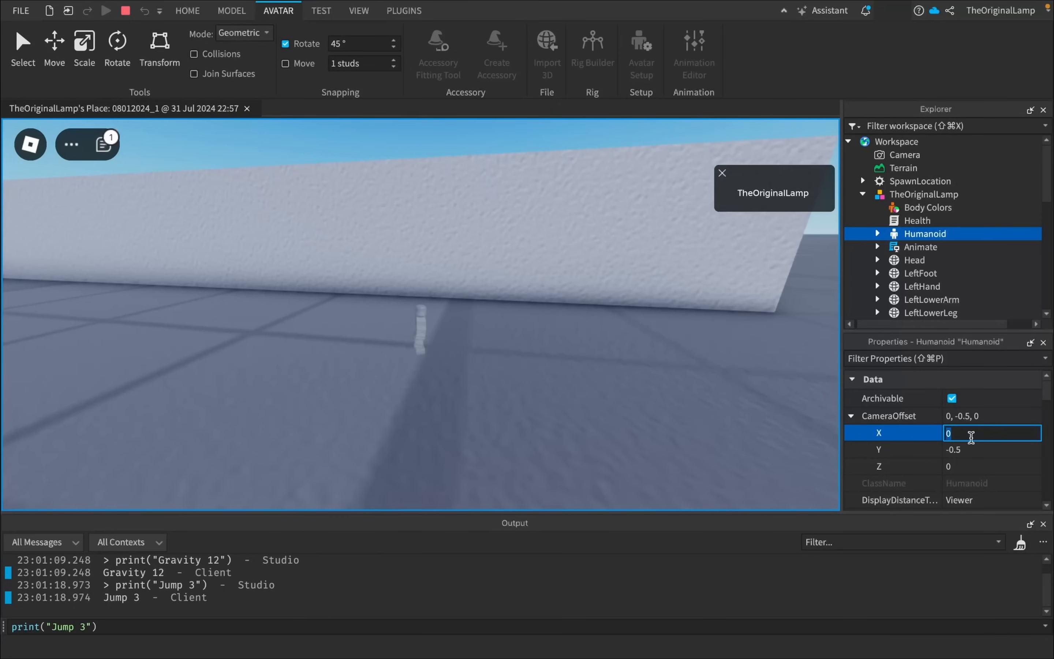
pyautogui.write('0.2')
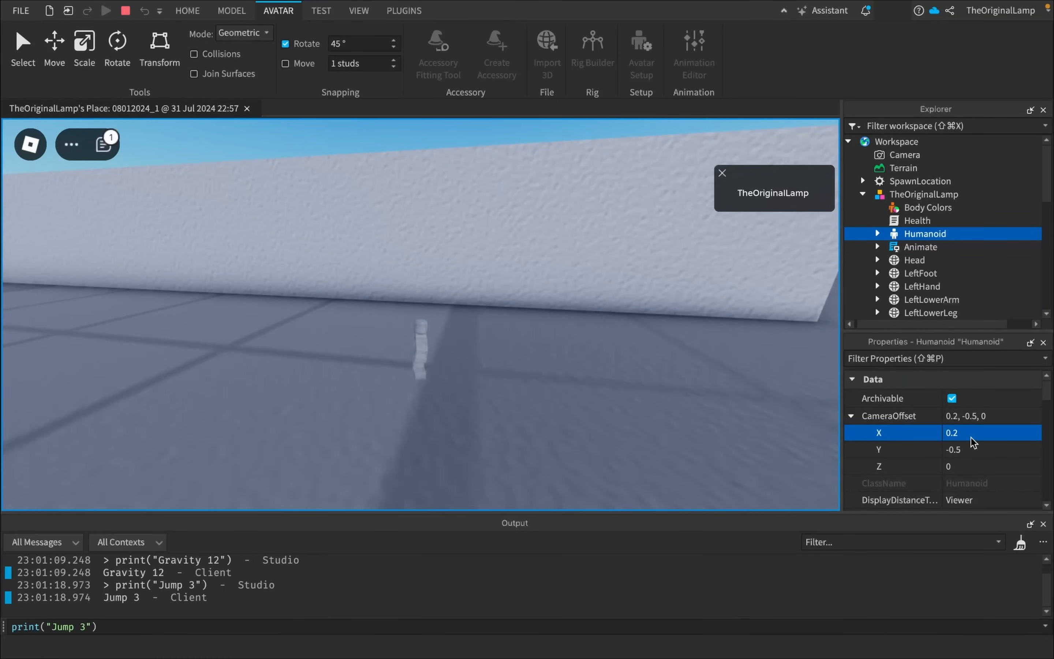
pyautogui.write('5')
pyautogui.press('Return')
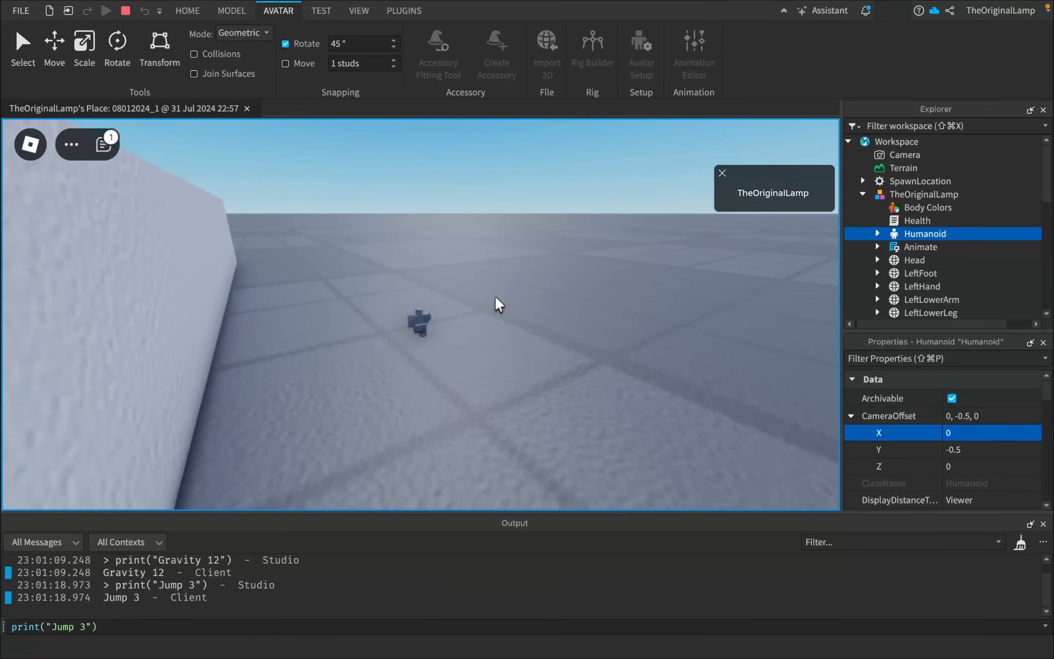
# Step: Walk the tiny character along the ground near the spawn block to check the camera offset from several angles
pyautogui.press('w')
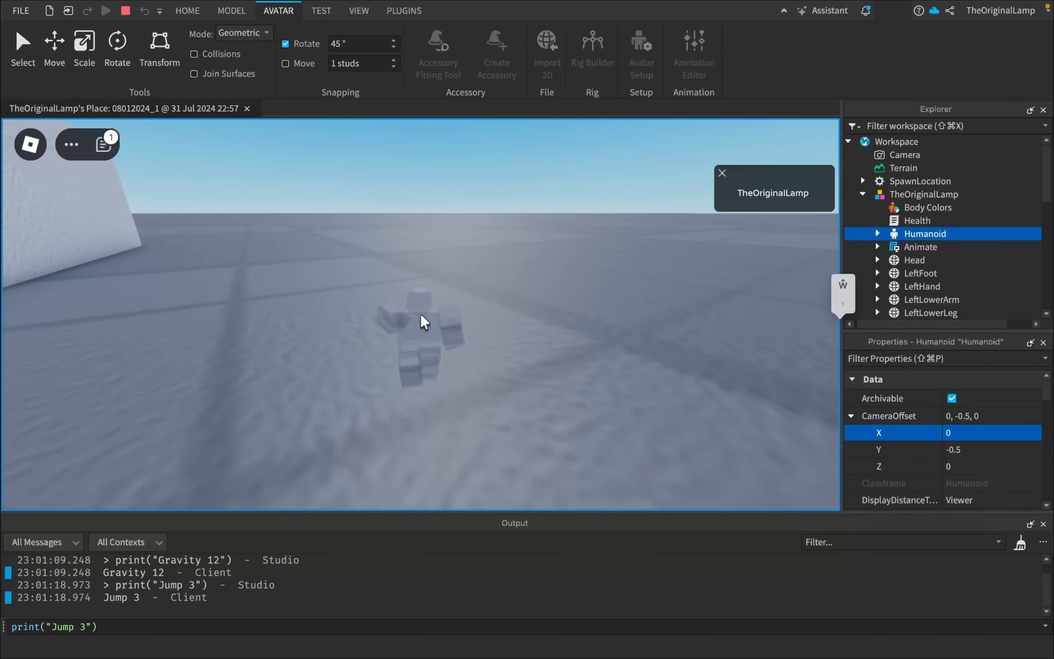
pyautogui.moveTo(550, 313); pyautogui.dragTo(581, 311, button='right')
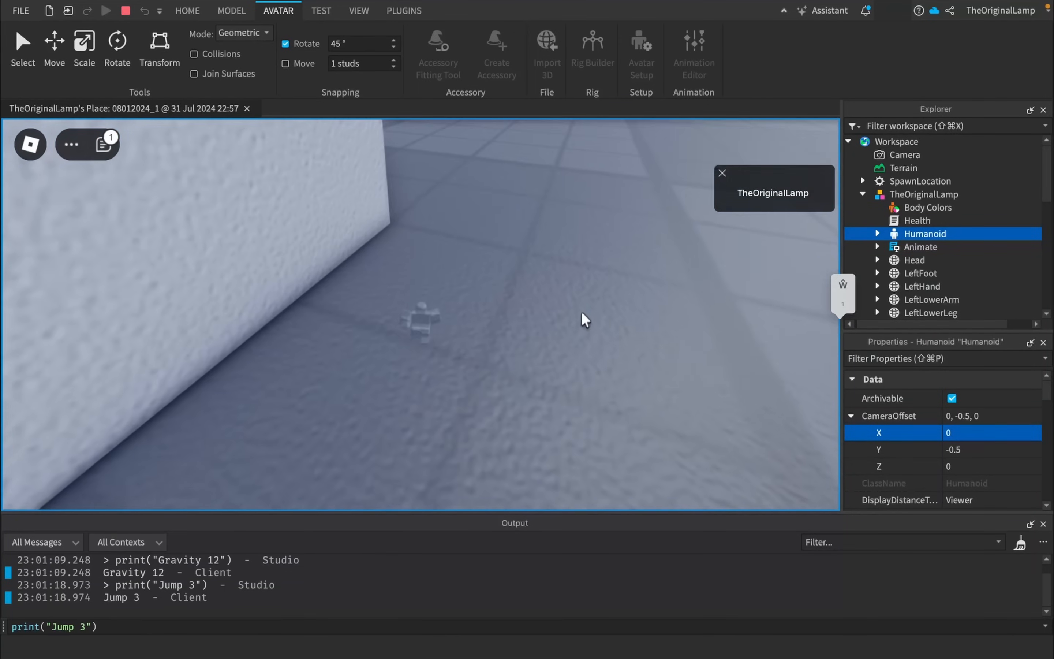
pyautogui.press('d')
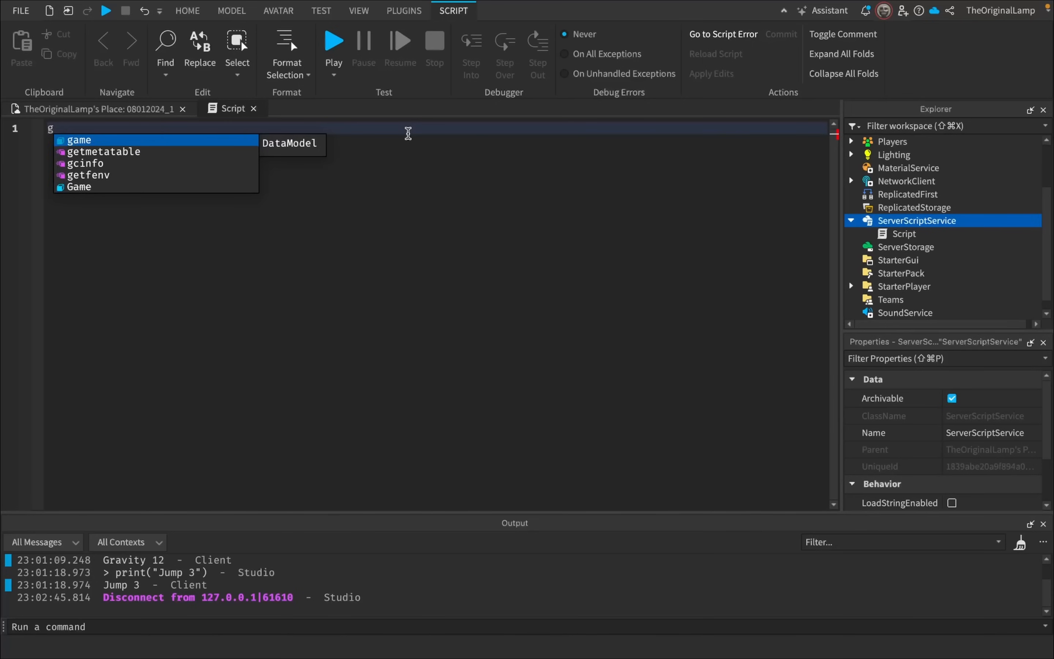
# Step: Connect a function to game.Players.PlayerAdded in the new script under ServerScriptService
pyautogui.write('ame.Players.Player')
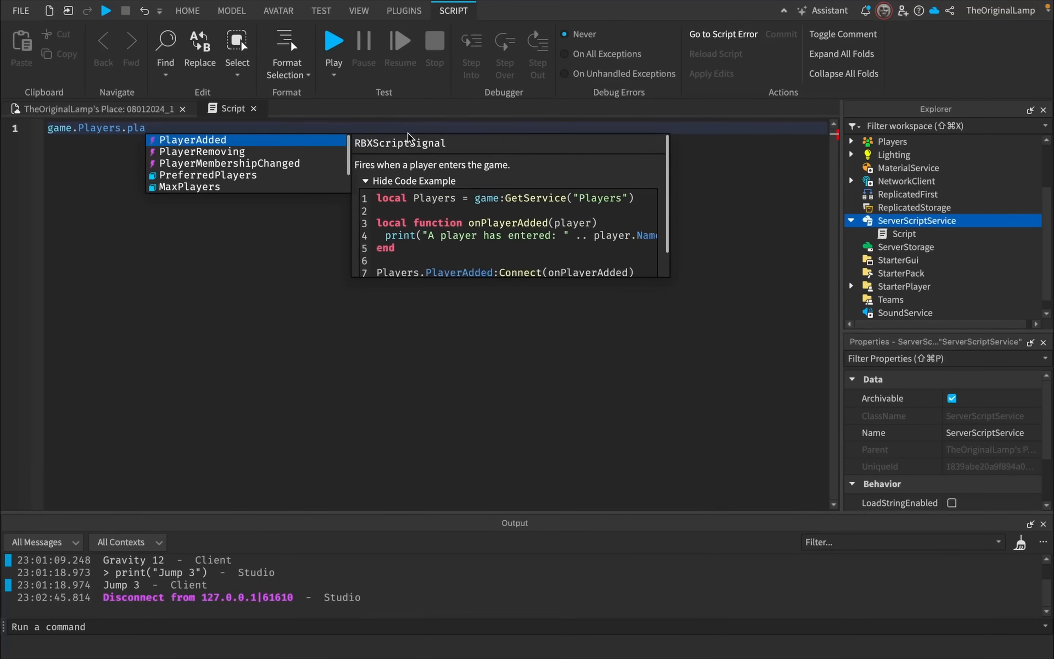
pyautogui.press('Tab')
pyautogui.write(':Connect(function')
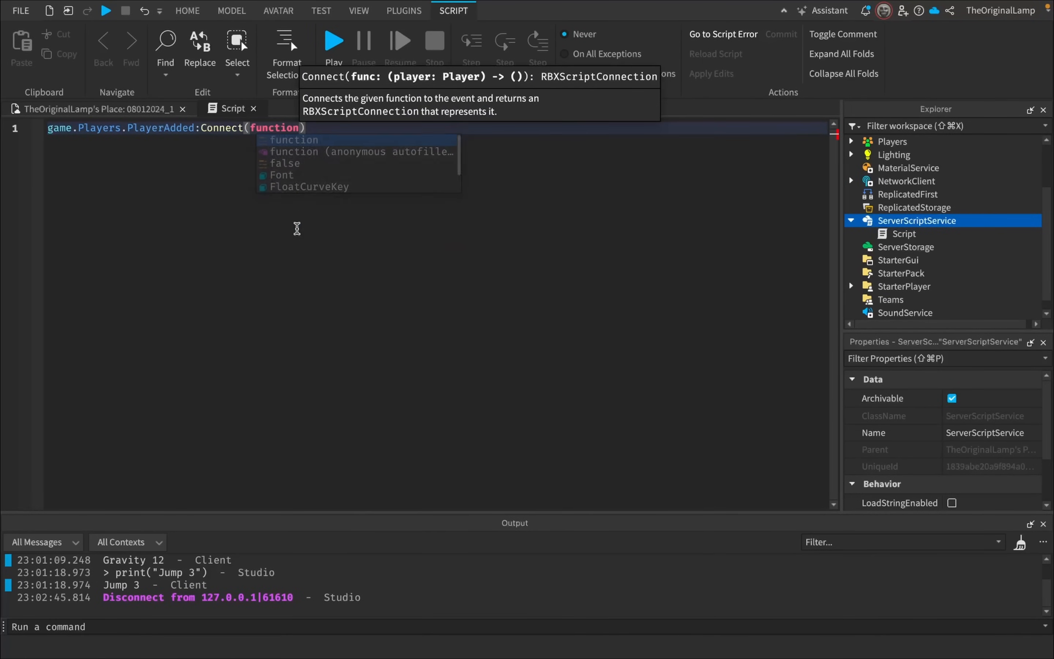
pyautogui.scroll(3, 178, 560)
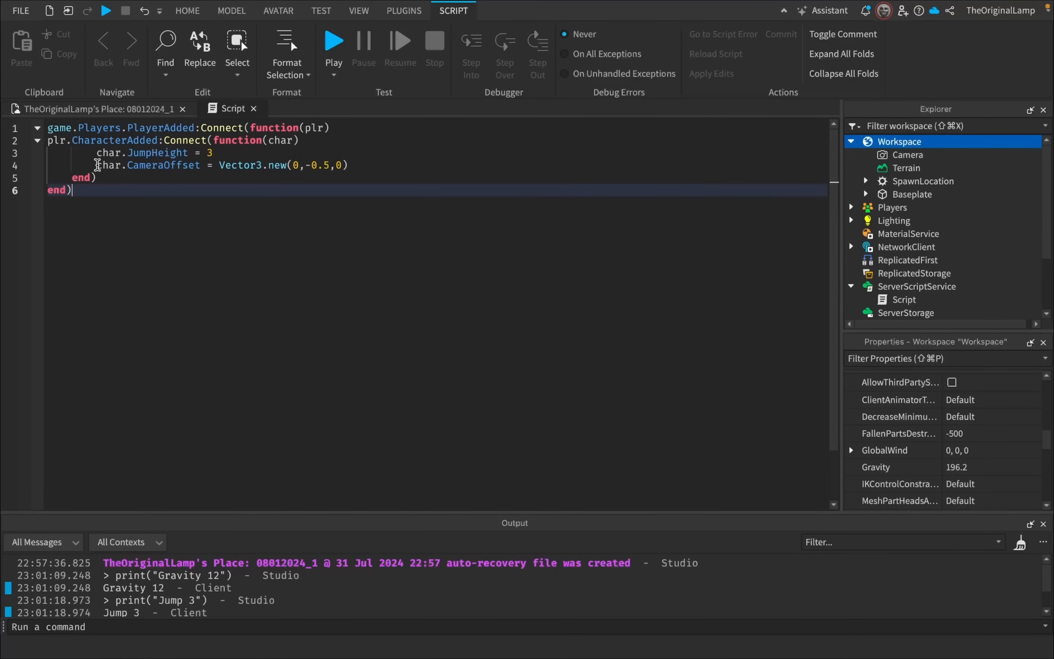
pyautogui.moveTo(96, 166); pyautogui.dragTo(338, 167)
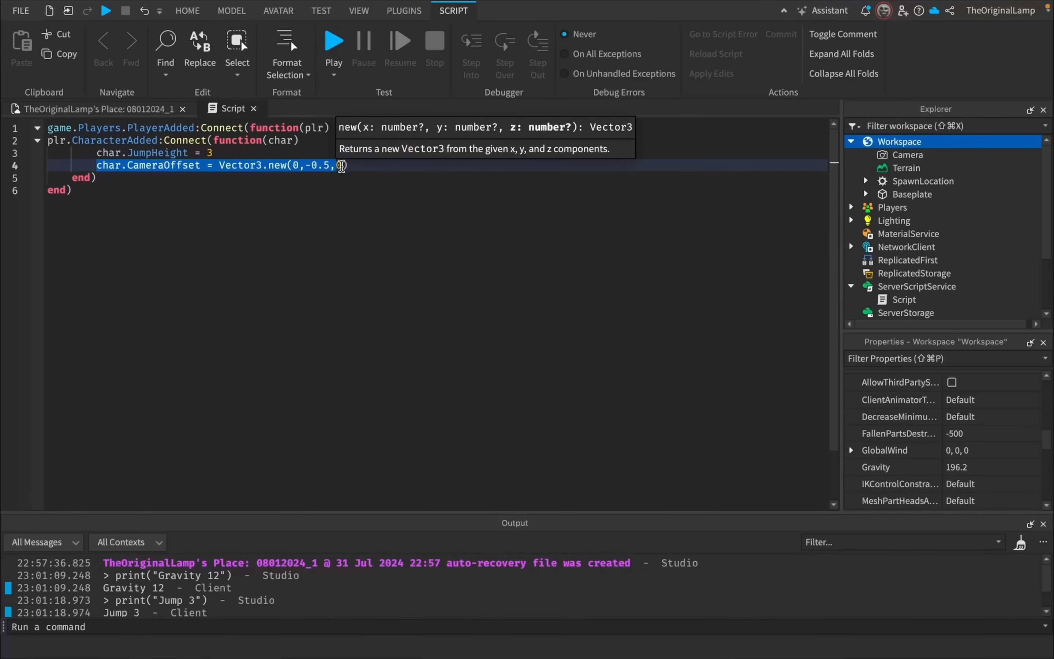
pyautogui.click(349, 165)
pyautogui.moveTo(128, 165); pyautogui.dragTo(222, 169)
pyautogui.click(222, 169)
pyautogui.click(360, 162)
pyautogui.hotkey('shift', 'Home')
pyautogui.click(447, 204)
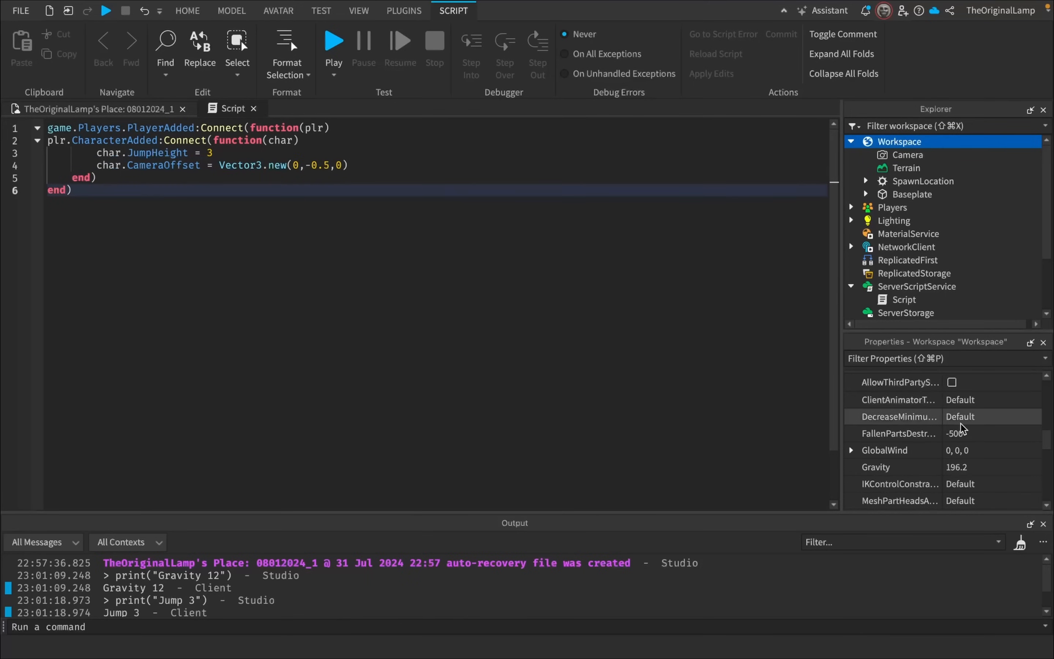
# Step: Set the Workspace Gravity to 12 and start a playtest
pyautogui.scroll(-1, 940, 419)
pyautogui.click(983, 447)
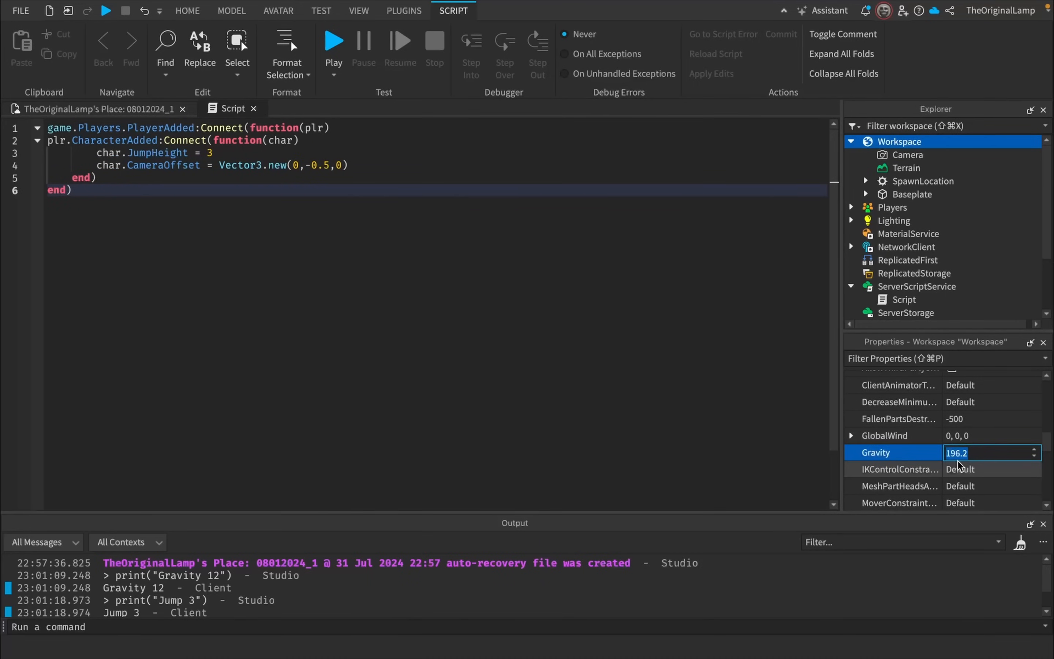
pyautogui.press('Return')
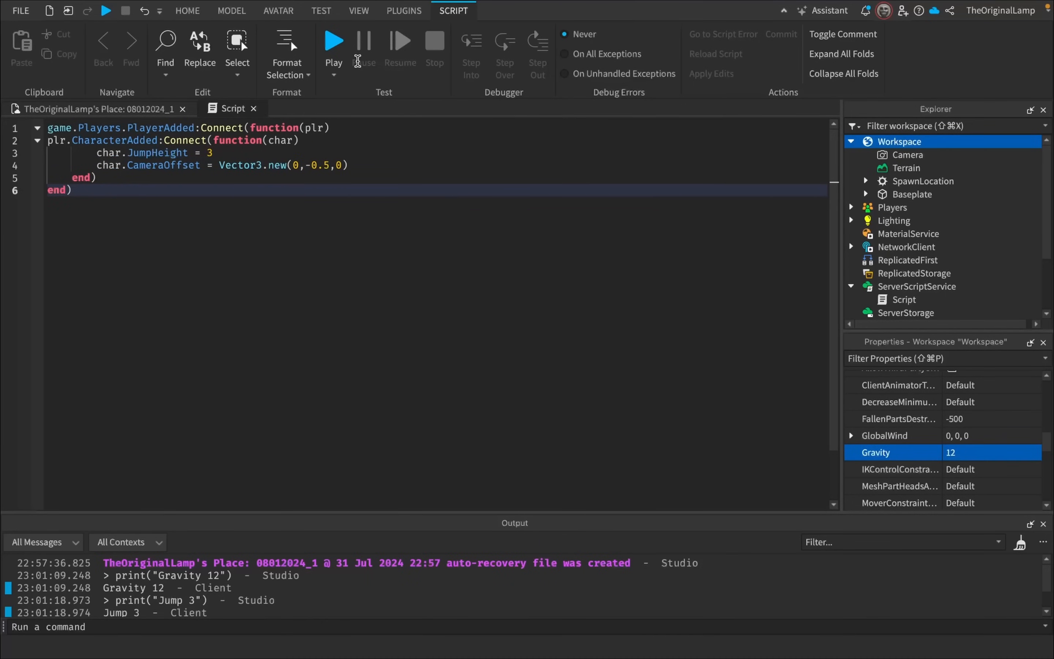
pyautogui.click(334, 42)
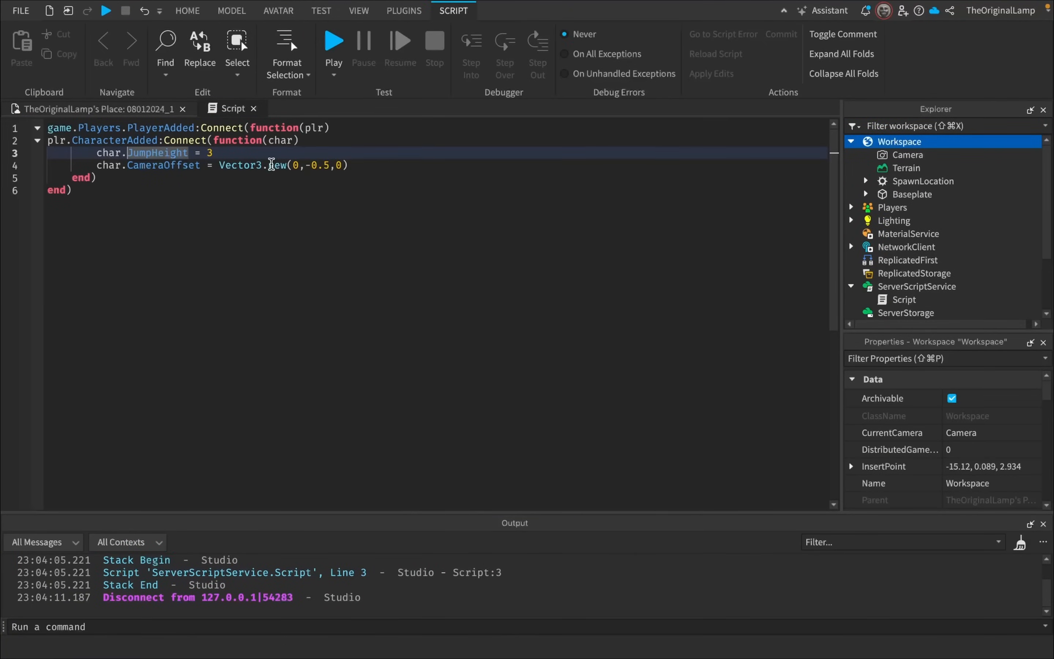
# Step: Insert Humanoid after char in the script's JumpHeight and CameraOffset lines
pyautogui.write('.')
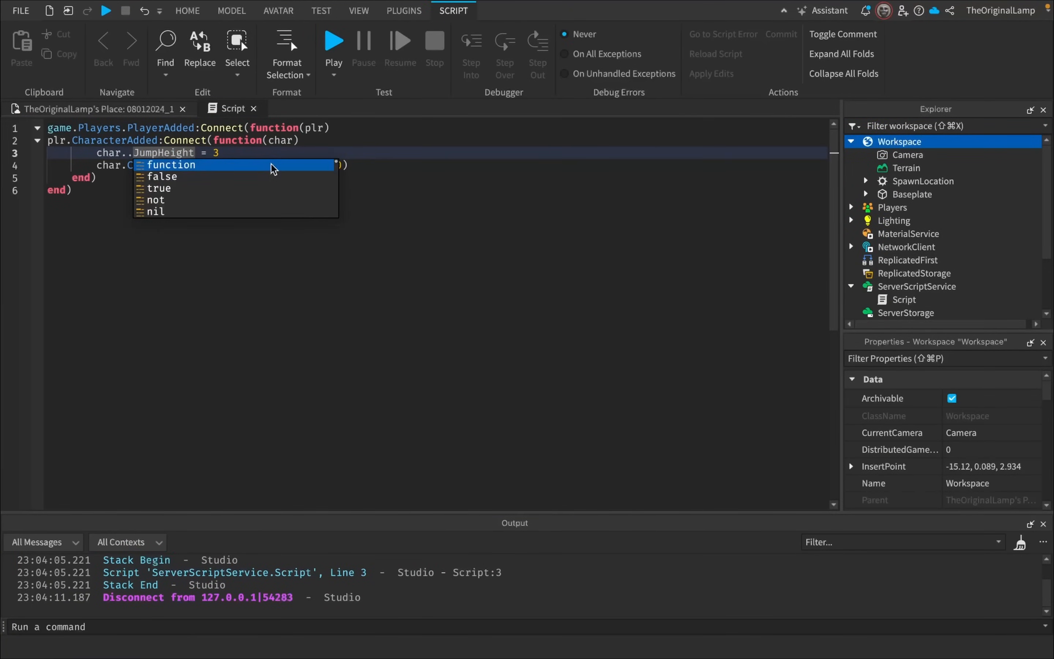
pyautogui.write('Humanoid')
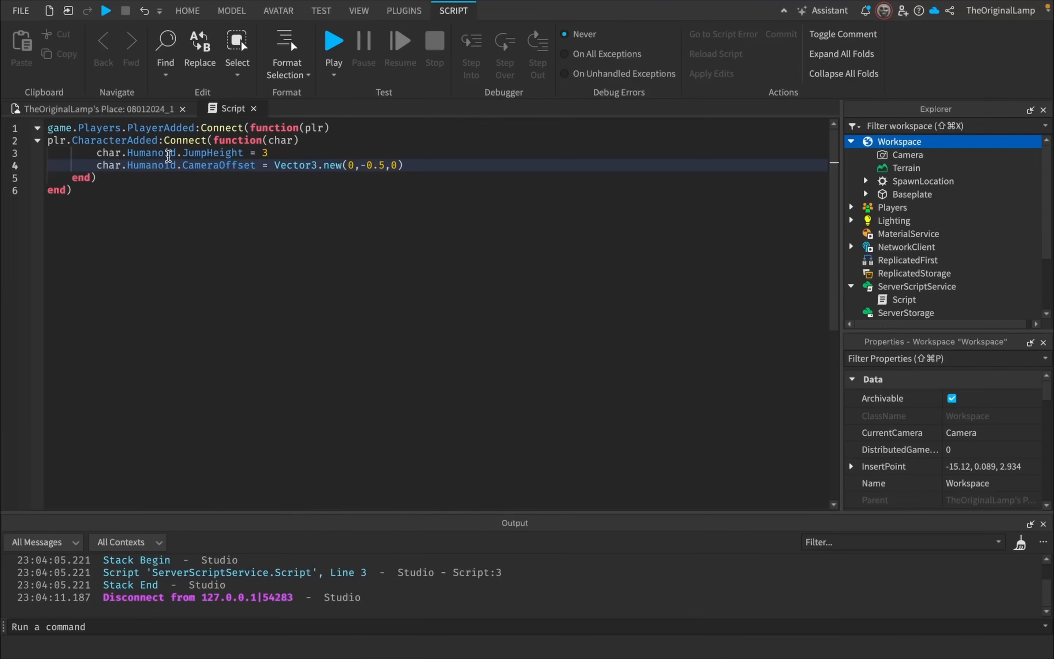
# Step: Playtest the revised script, walking the tiny character around the spawn block to check its camera and movement
pyautogui.click(334, 43)
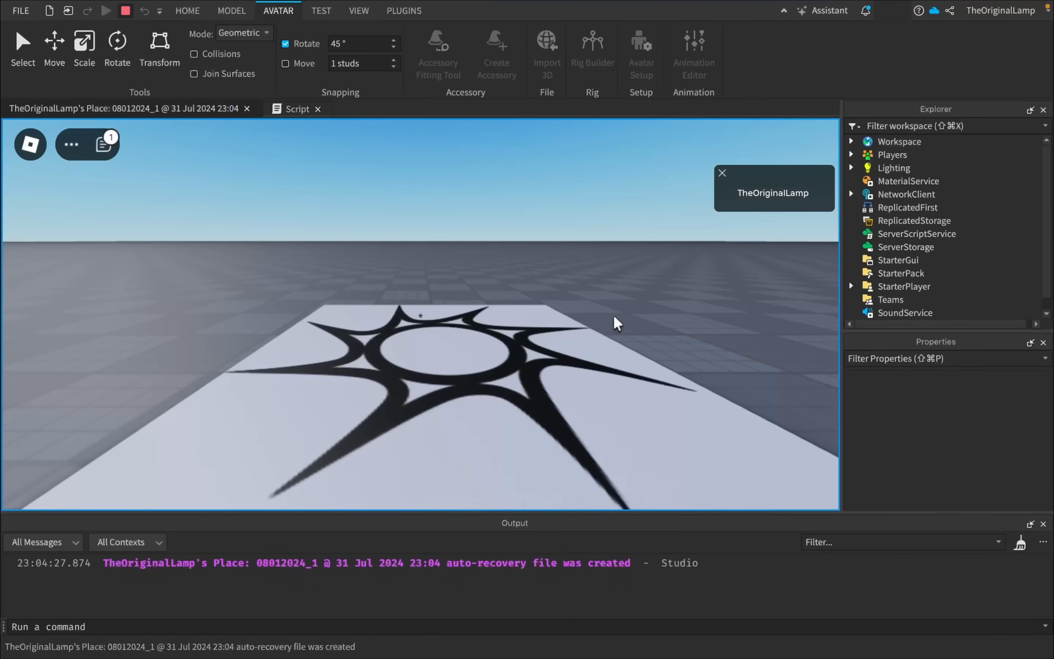
pyautogui.moveTo(615, 317); pyautogui.dragTo(614, 317, button='right')
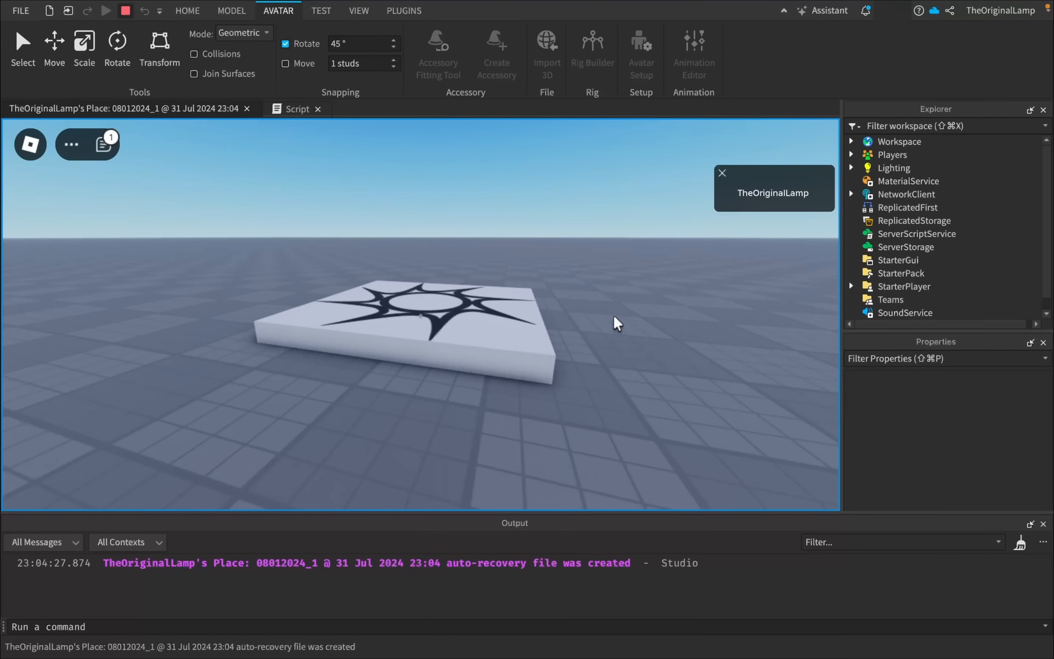
pyautogui.scroll(10, 614, 316)
pyautogui.scroll(-5, 420, 314)
pyautogui.moveTo(525, 289); pyautogui.dragTo(525, 289, button='right')
pyautogui.press('w')
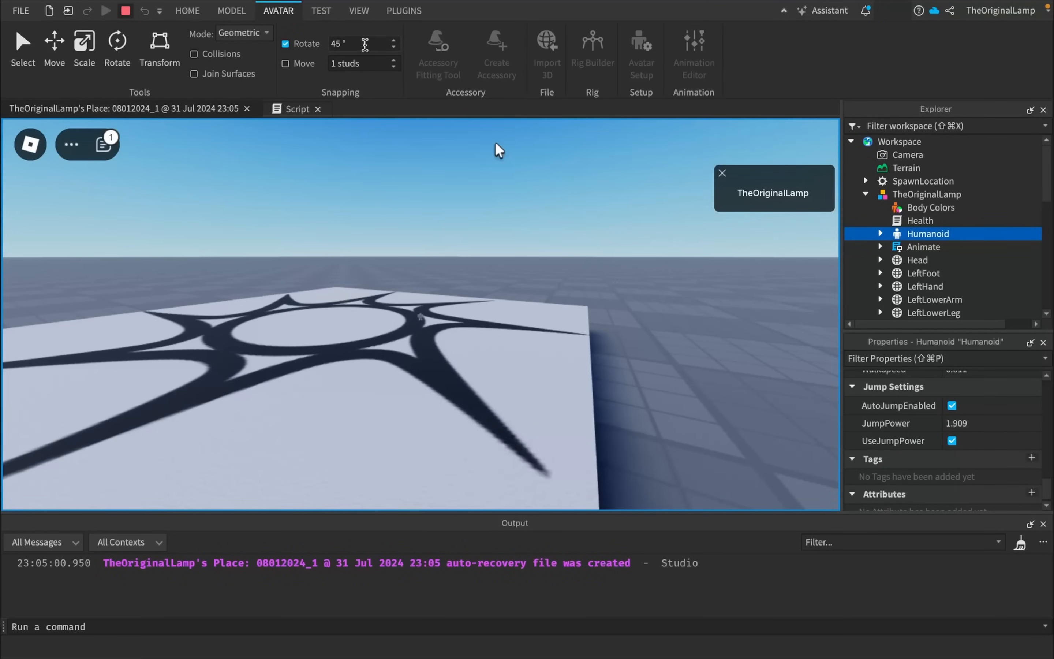
# Step: Change line 3 of the script to char.Humanoid.JumpPower = 3 and playtest a jump
pyautogui.doubleClick(268, 153)
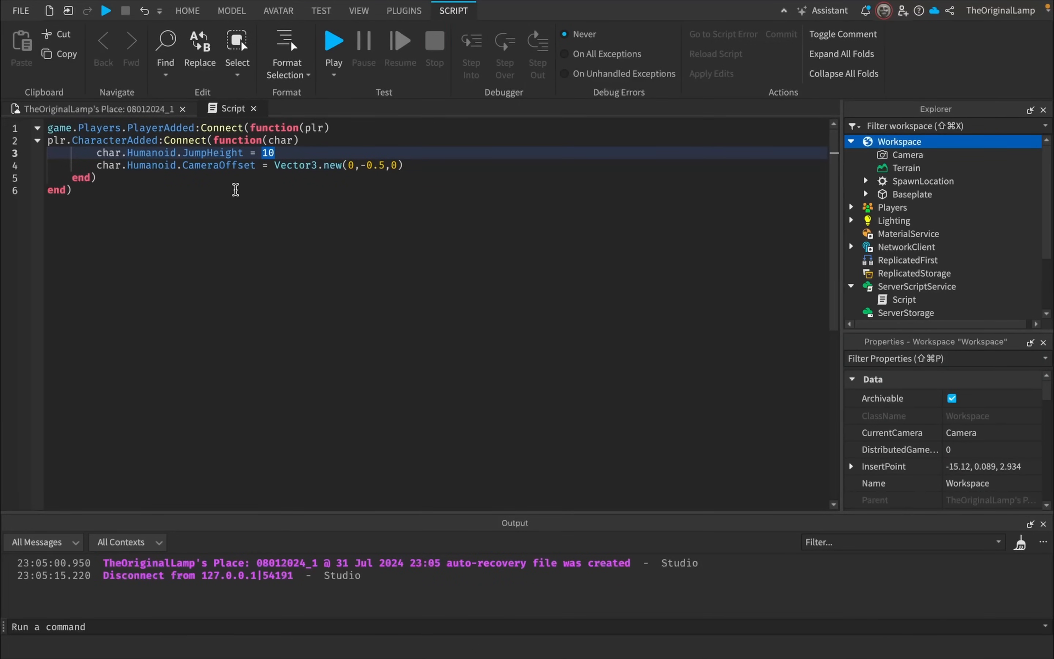
pyautogui.write('3')
pyautogui.doubleClick(215, 153)
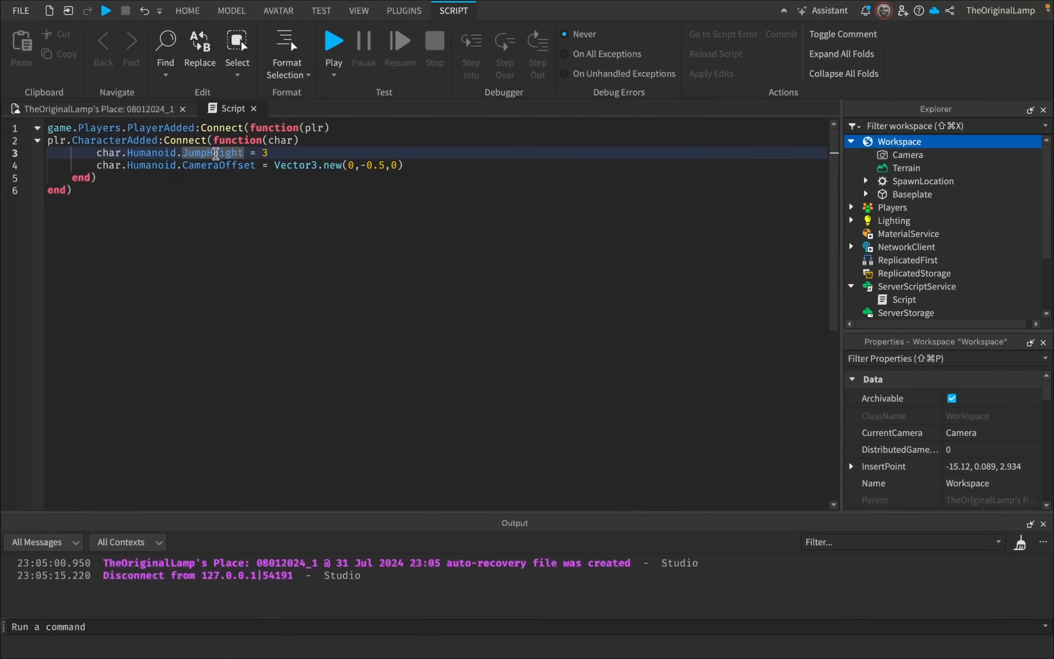
pyautogui.write('JumpPower')
pyautogui.click(335, 43)
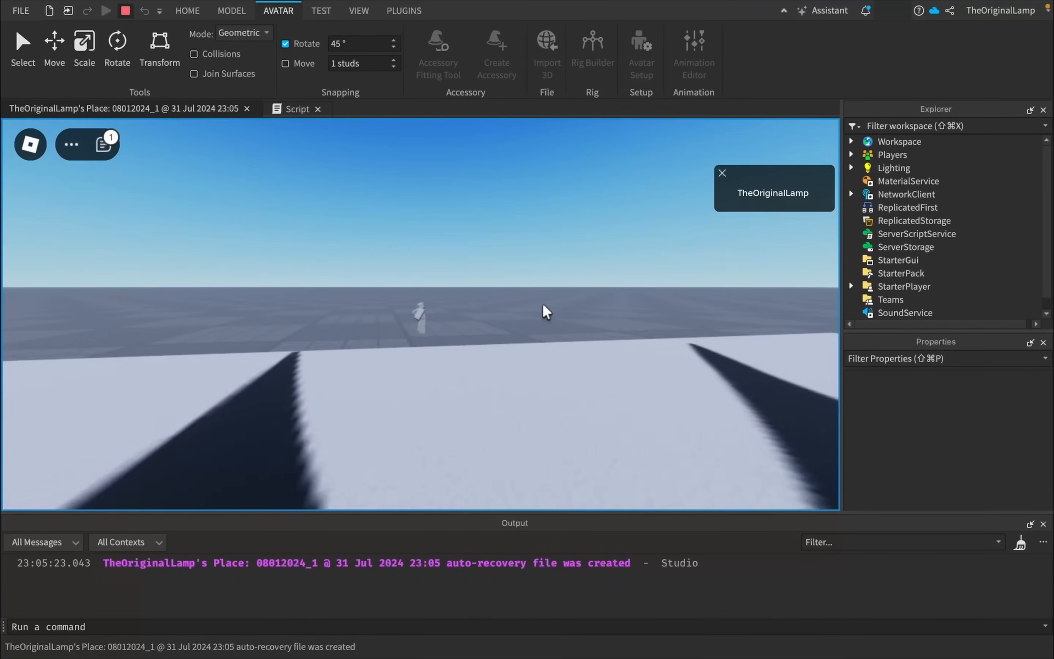
pyautogui.press('space')
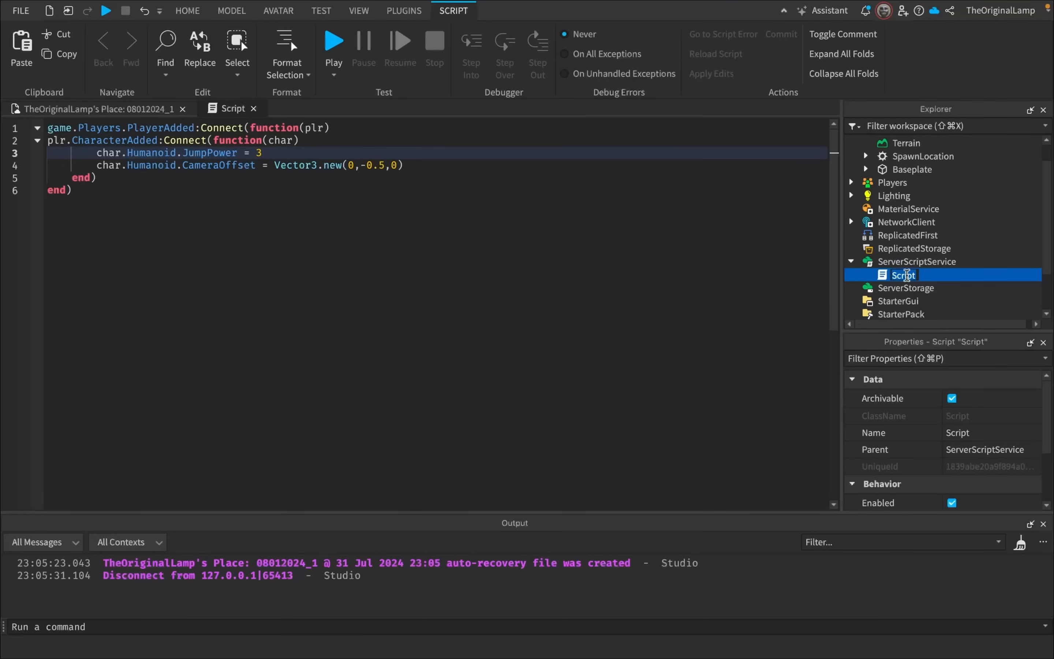
# Step: Rename the script under ServerScriptService to SmallCharScript and close its editor
pyautogui.write('SmallCharScript')
pyautogui.press('Return')
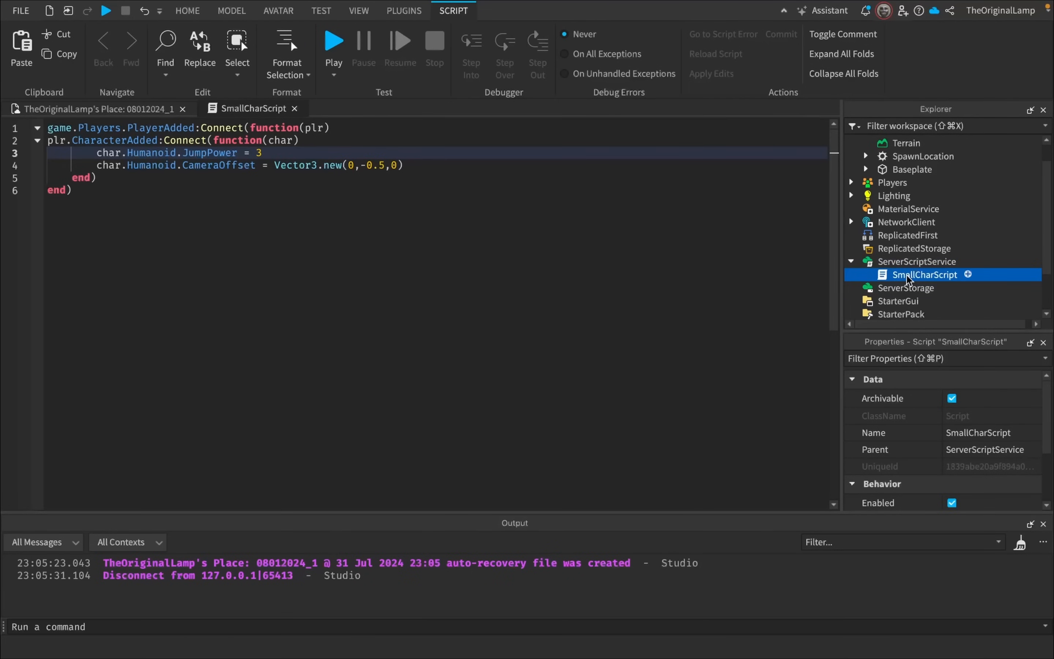
pyautogui.click(130, 110)
pyautogui.click(294, 109)
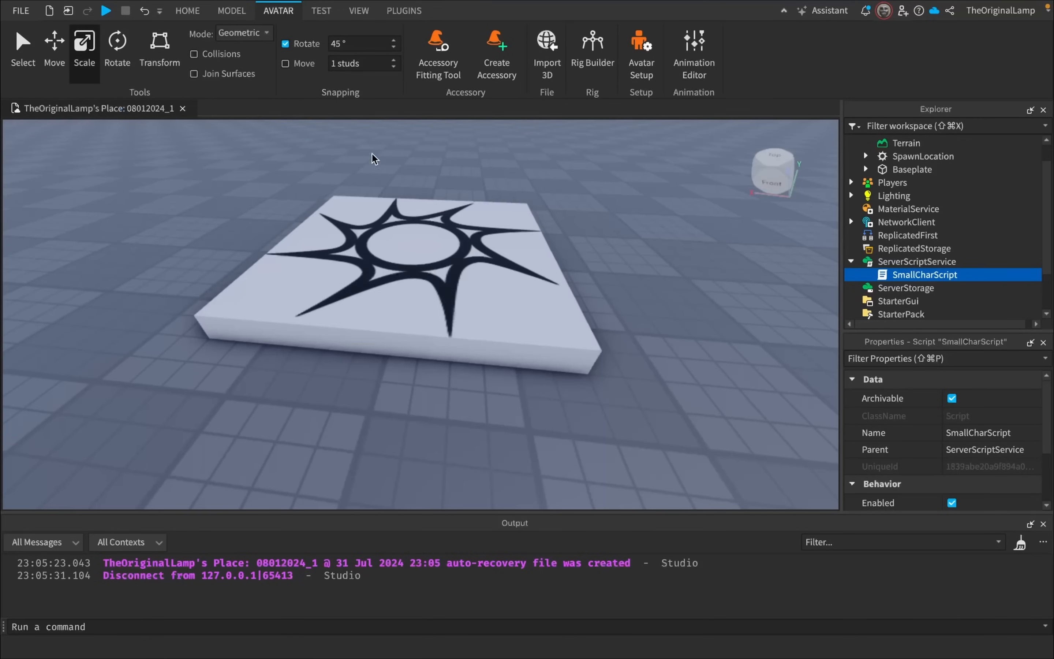
# Step: Collapse the ServerScriptService contents in the object hierarchy
pyautogui.moveTo(441, 191); pyautogui.dragTo(442, 192, button='right')
pyautogui.click(189, 7)
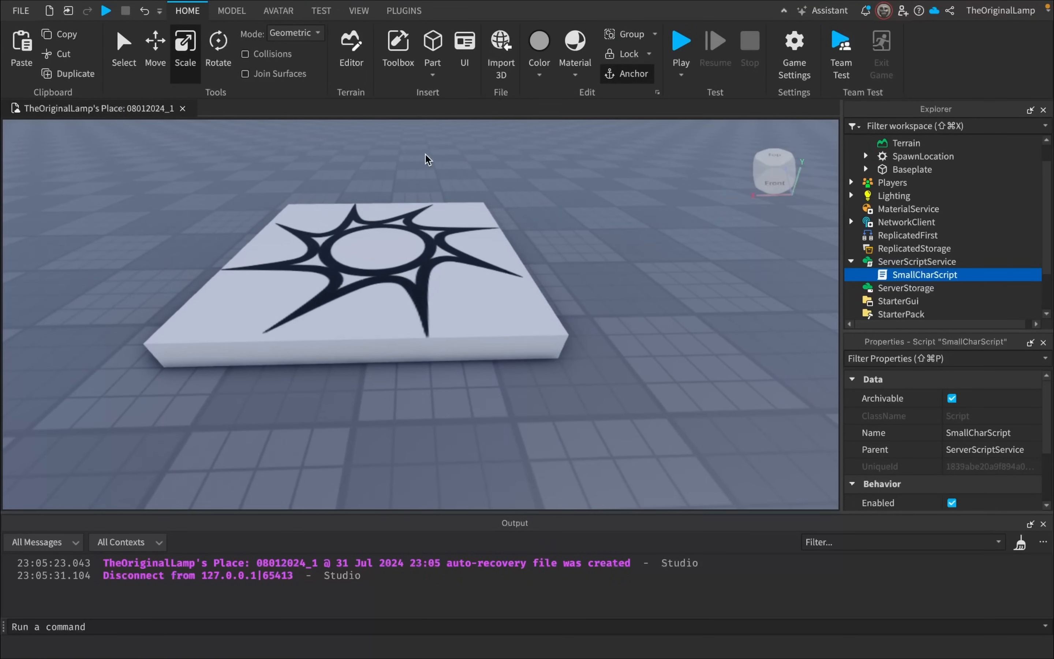
pyautogui.click(851, 262)
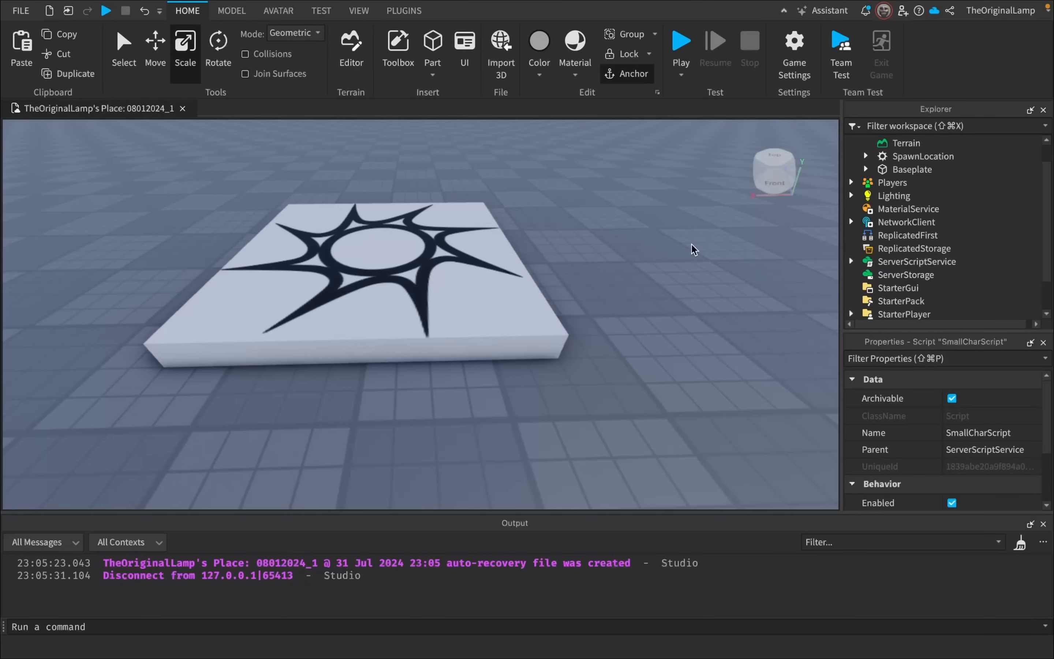
pyautogui.moveTo(589, 243); pyautogui.dragTo(590, 242, button='right')
pyautogui.scroll(-4, 589, 241)
pyautogui.scroll(3, 588, 241)
# Step: Try scaling the SpawnLocation narrower along its X axis, and undo the change
pyautogui.click(476, 263)
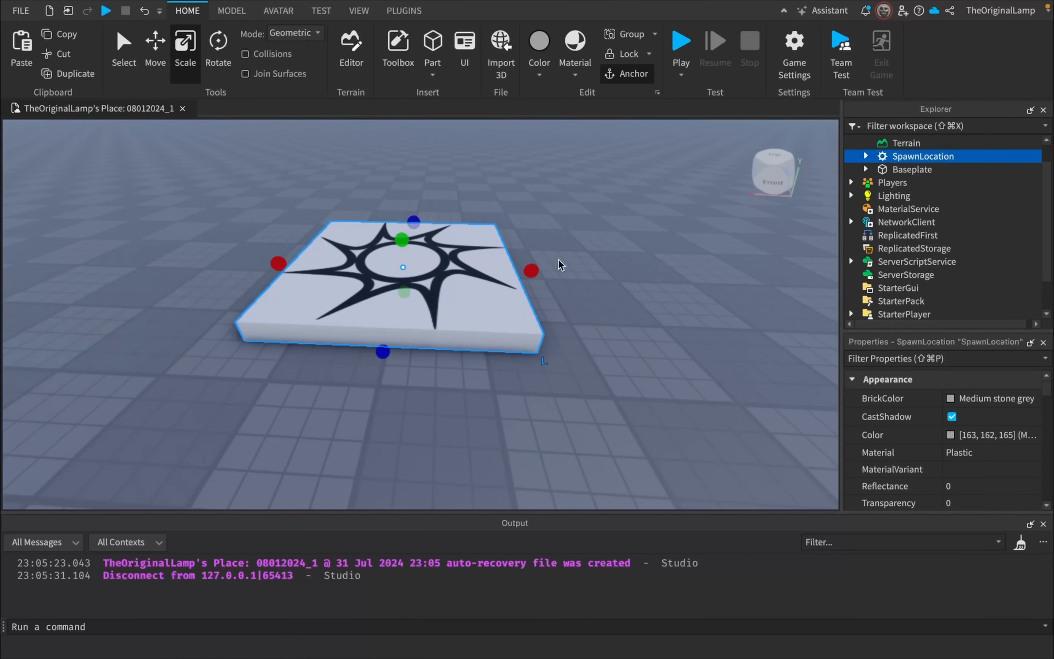
pyautogui.keyDown('shift'); pyautogui.moveTo(538, 270); pyautogui.dragTo(459, 272); pyautogui.keyUp('shift')
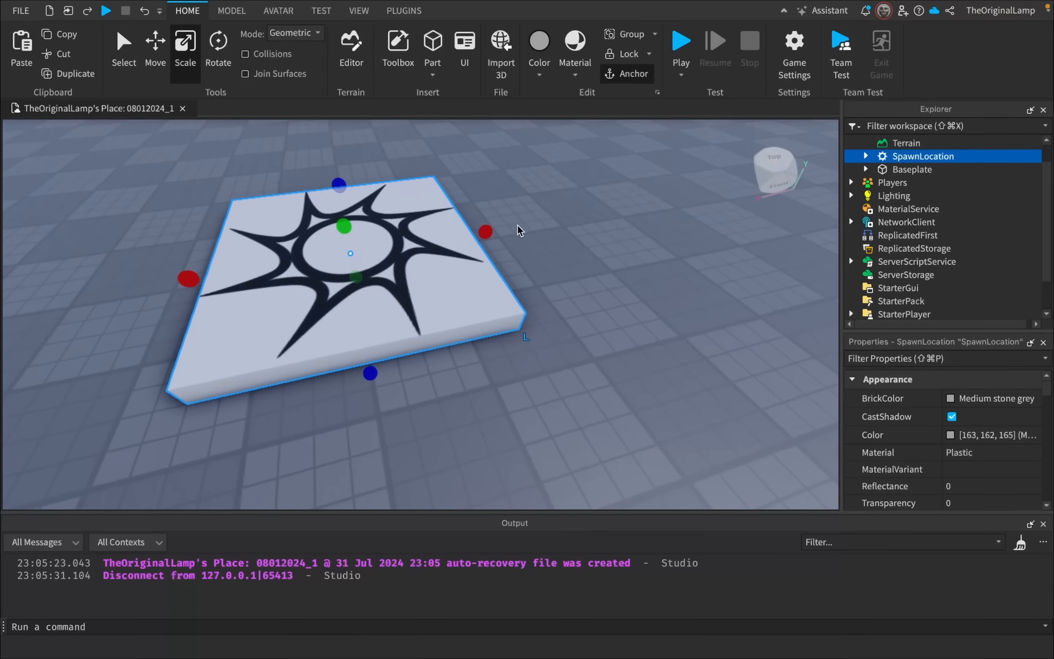
pyautogui.moveTo(518, 227); pyautogui.dragTo(517, 222, button='right')
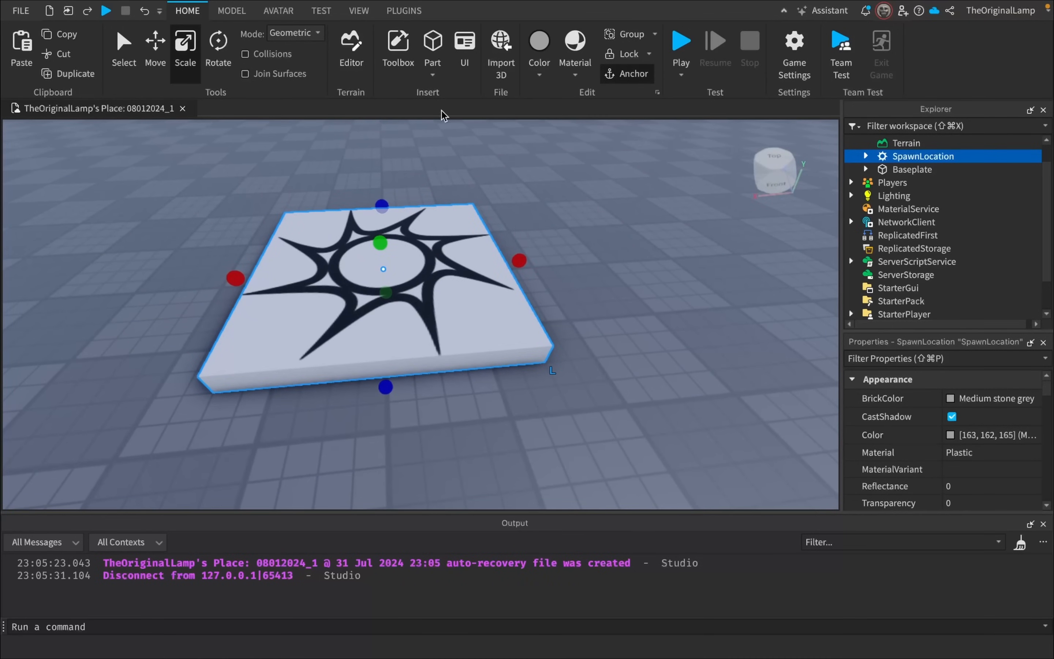
# Step: Enable move snapping at 1 stud
pyautogui.click(229, 11)
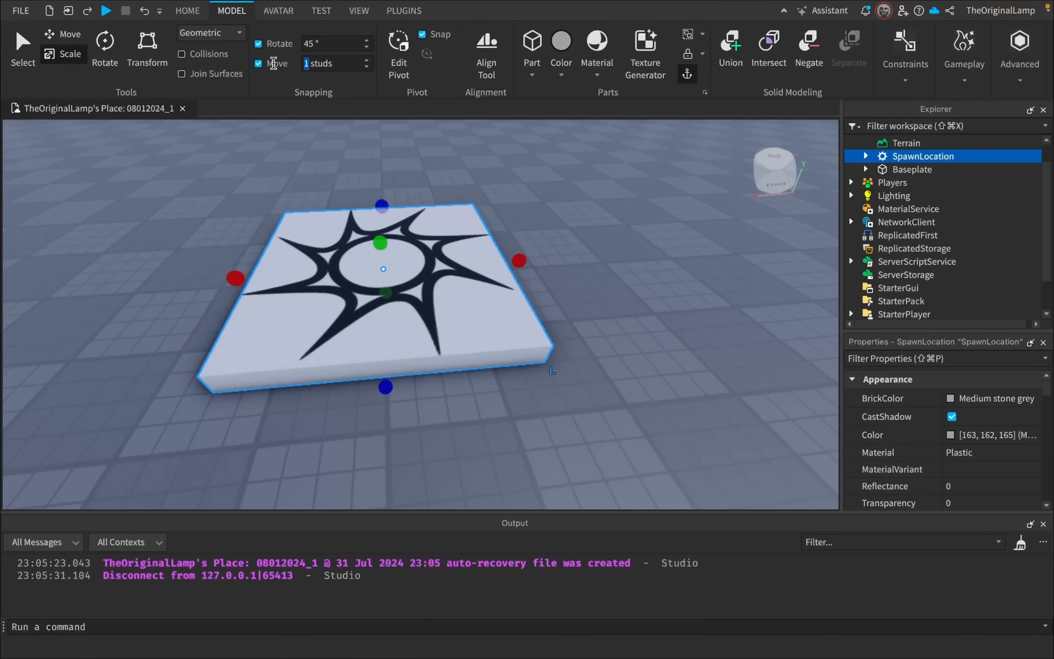
pyautogui.click(349, 60)
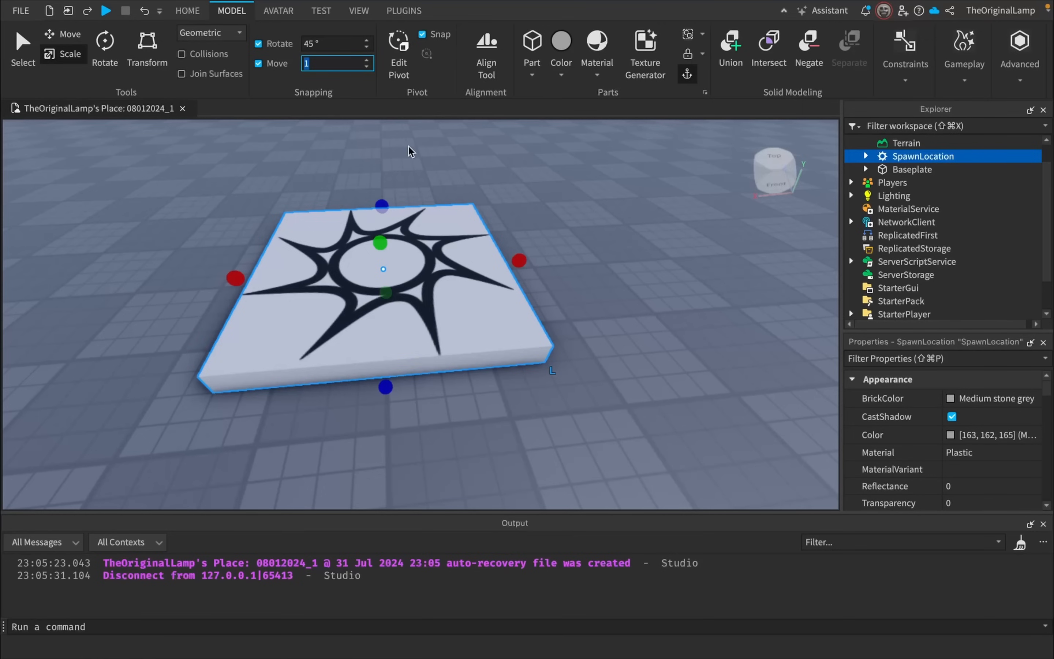
pyautogui.click(407, 159)
# Step: Select the SpawnLocation block in the 3D view
pyautogui.scroll(5, 505, 172)
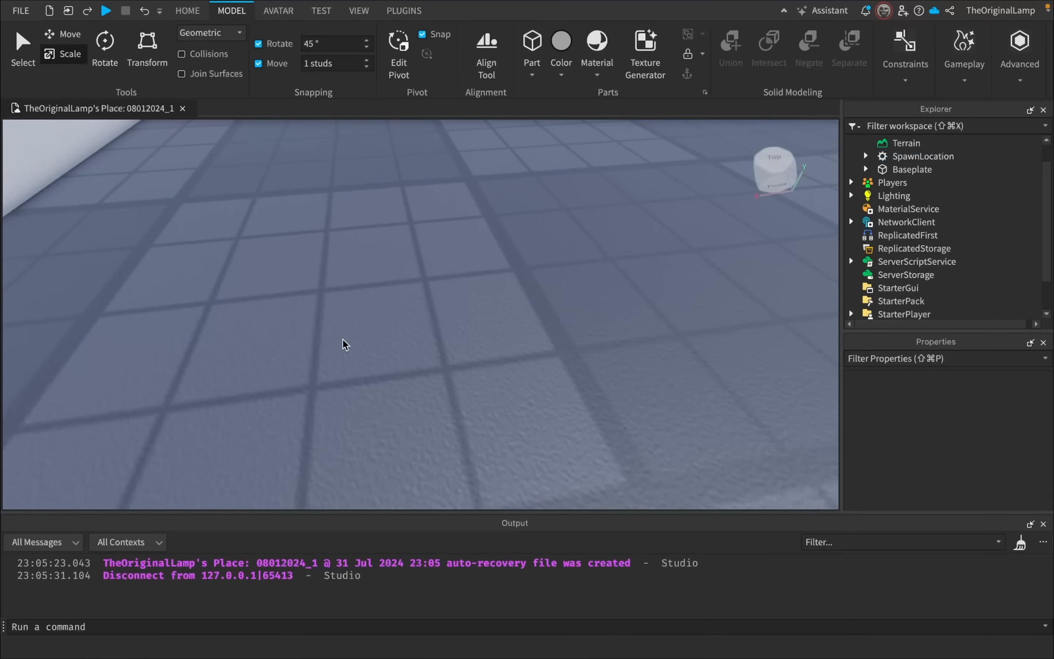
pyautogui.scroll(-5, 428, 302)
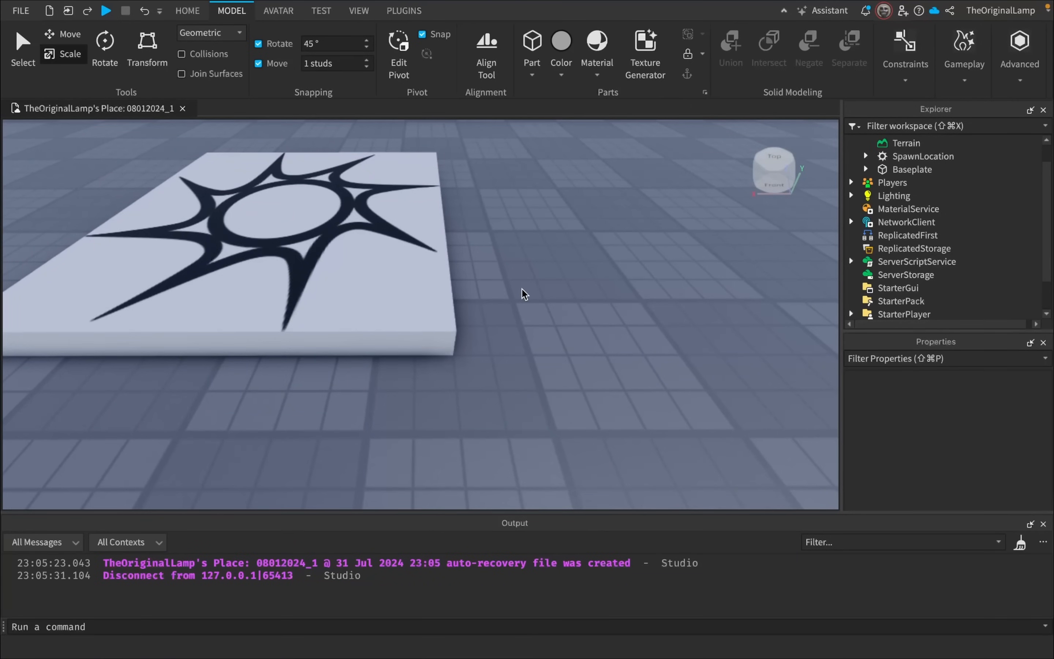
pyautogui.press('a')
pyautogui.click(502, 288)
pyautogui.press('a')
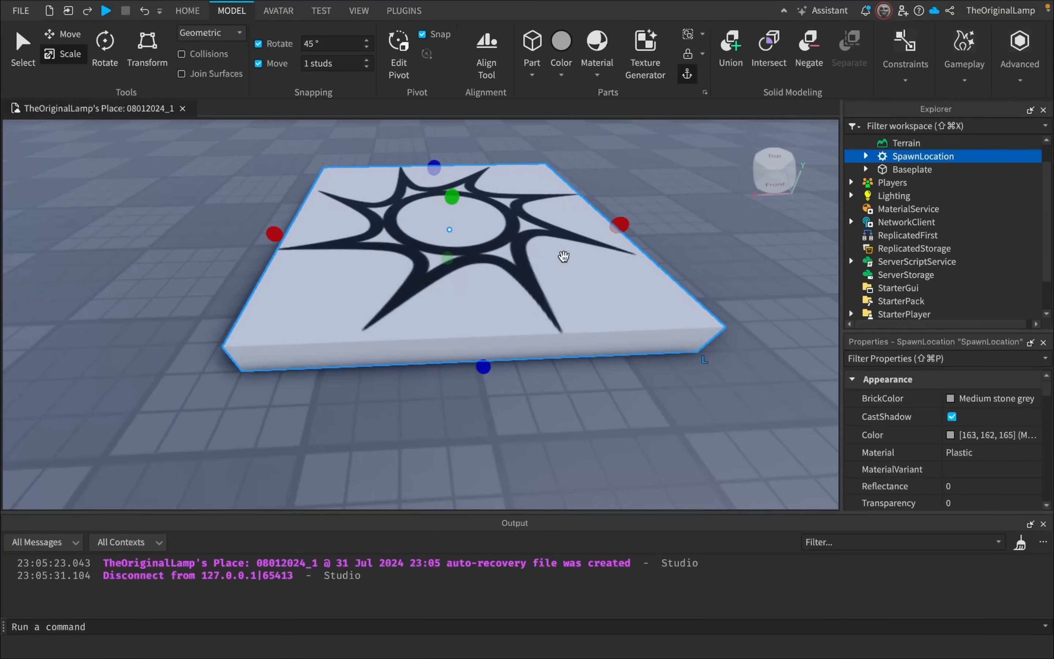
# Step: Shrink the SpawnLocation proportionally to a tiny pad, turning move snapping off for finer scaling
pyautogui.moveTo(618, 226); pyautogui.dragTo(318, 220)
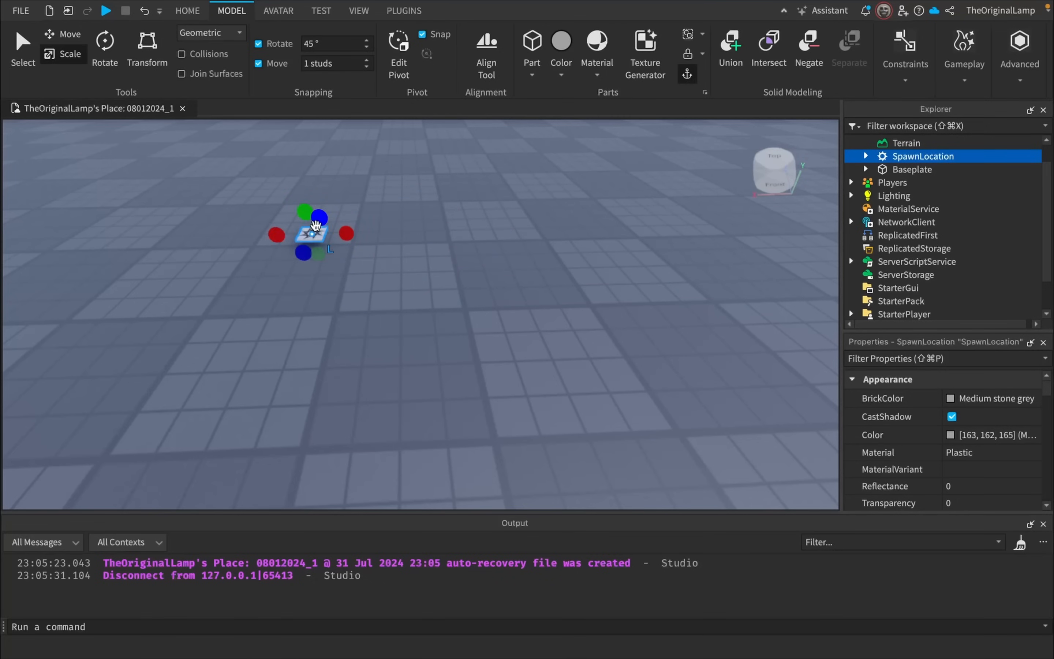
pyautogui.press('f')
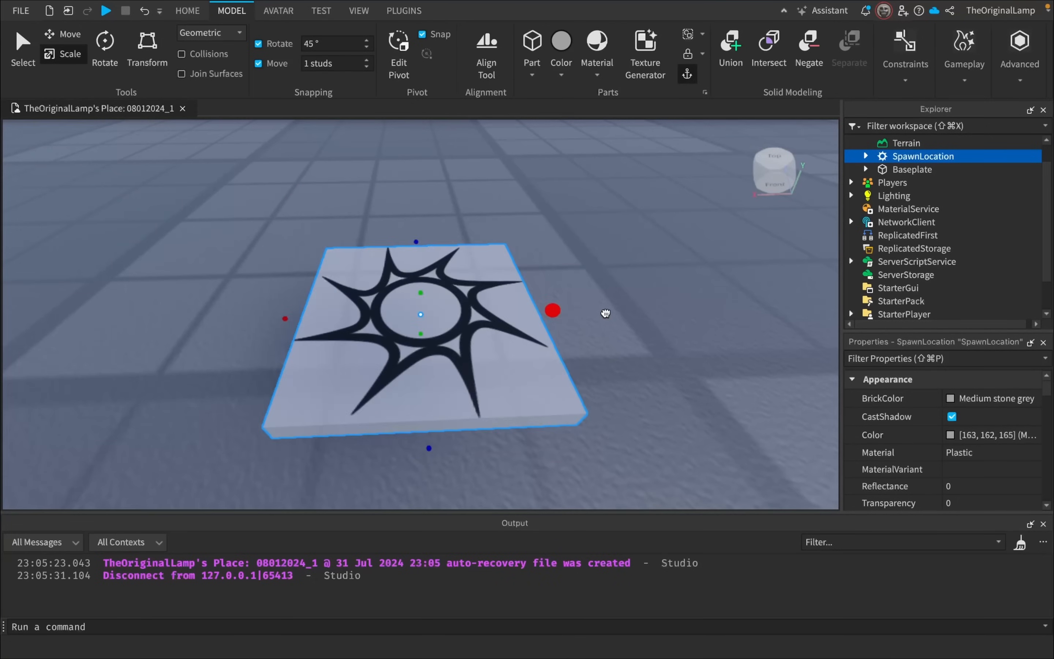
pyautogui.keyDown('shift'); pyautogui.moveTo(605, 314); pyautogui.dragTo(545, 344); pyautogui.keyUp('shift')
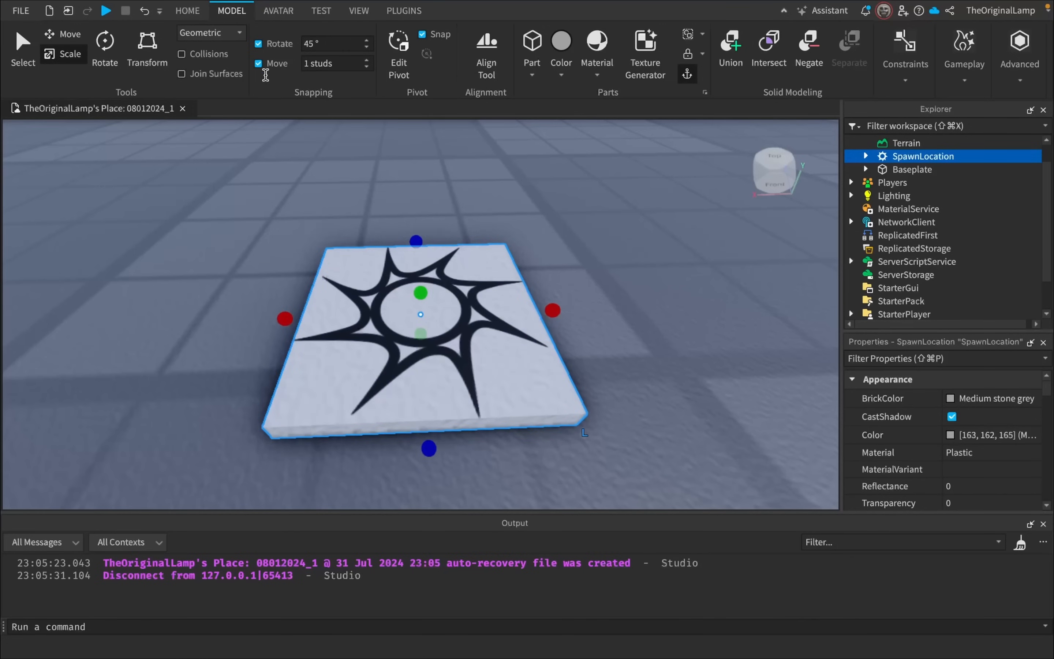
pyautogui.keyDown('shift'); pyautogui.moveTo(553, 311); pyautogui.dragTo(404, 296); pyautogui.keyUp('shift')
pyautogui.keyDown('shift'); pyautogui.moveTo(403, 295); pyautogui.dragTo(397, 296); pyautogui.keyUp('shift')
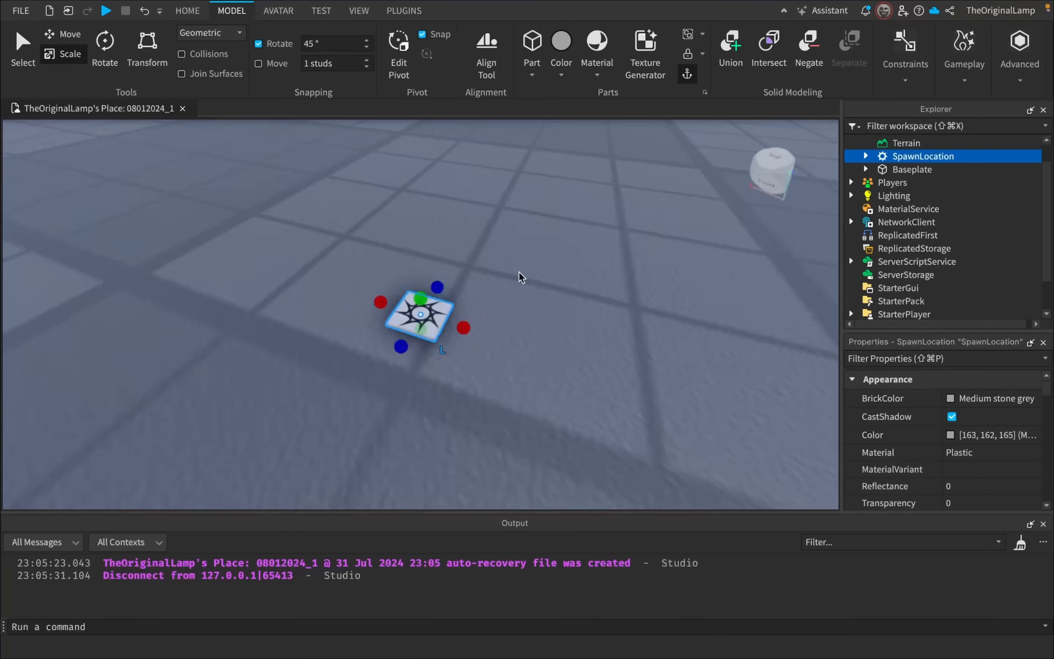
# Step: Reposition the shrunken SpawnLocation freely on the baseplate
pyautogui.moveTo(520, 274); pyautogui.dragTo(519, 273, button='right')
pyautogui.press('super+1')
pyautogui.moveTo(427, 322); pyautogui.dragTo(451, 320)
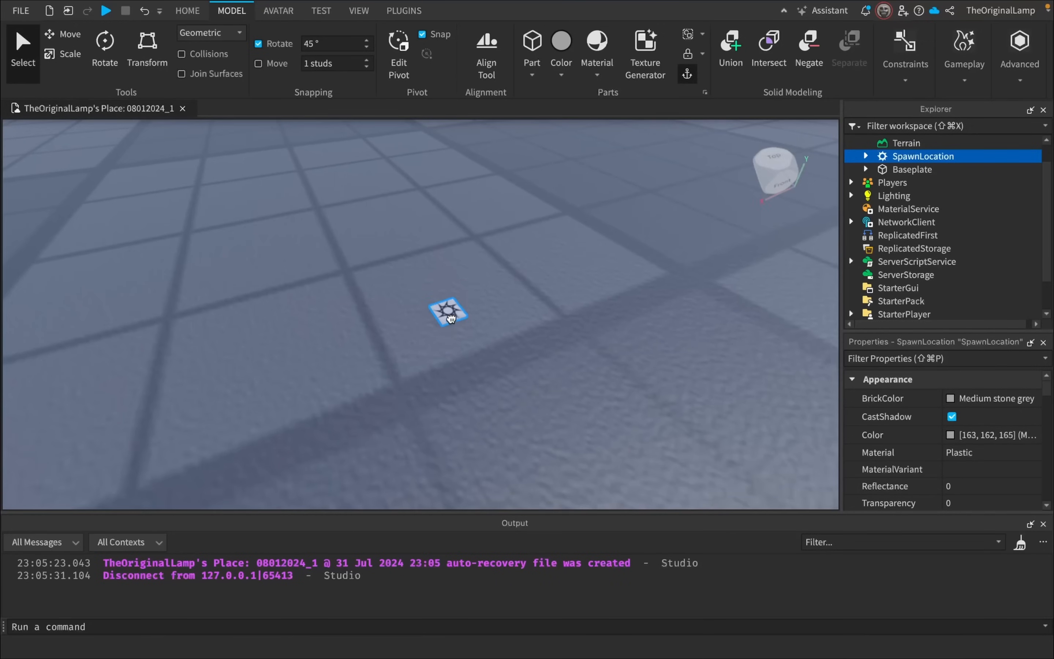
# Step: Playtest the place to compare the tiny character with the SpawnLocation, and stop the playtest
pyautogui.click(537, 259)
pyautogui.press('F5')
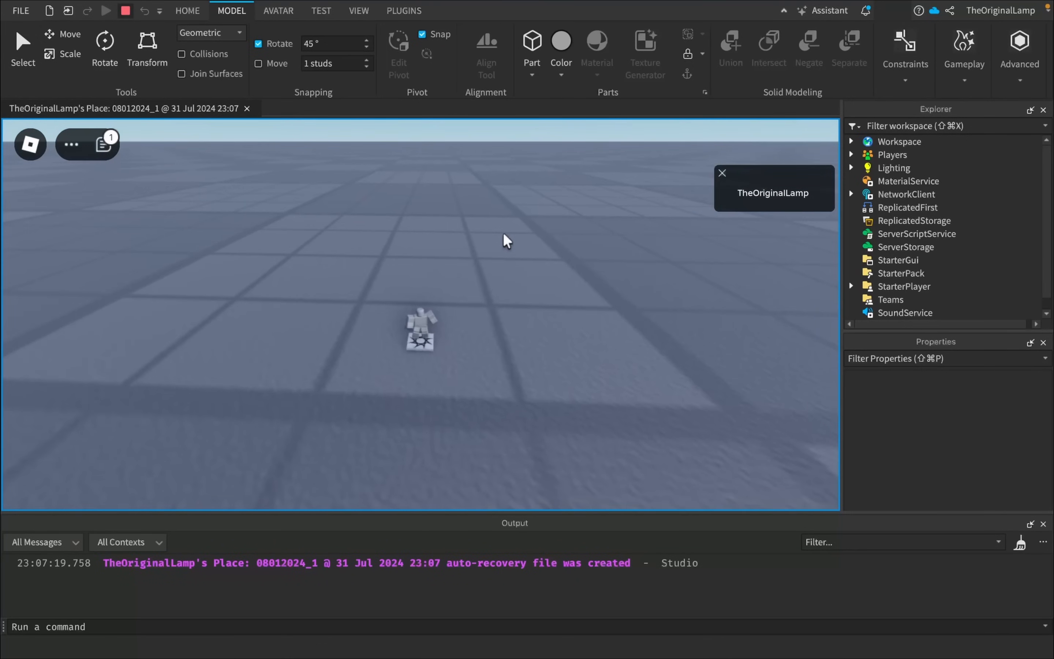
pyautogui.click(123, 13)
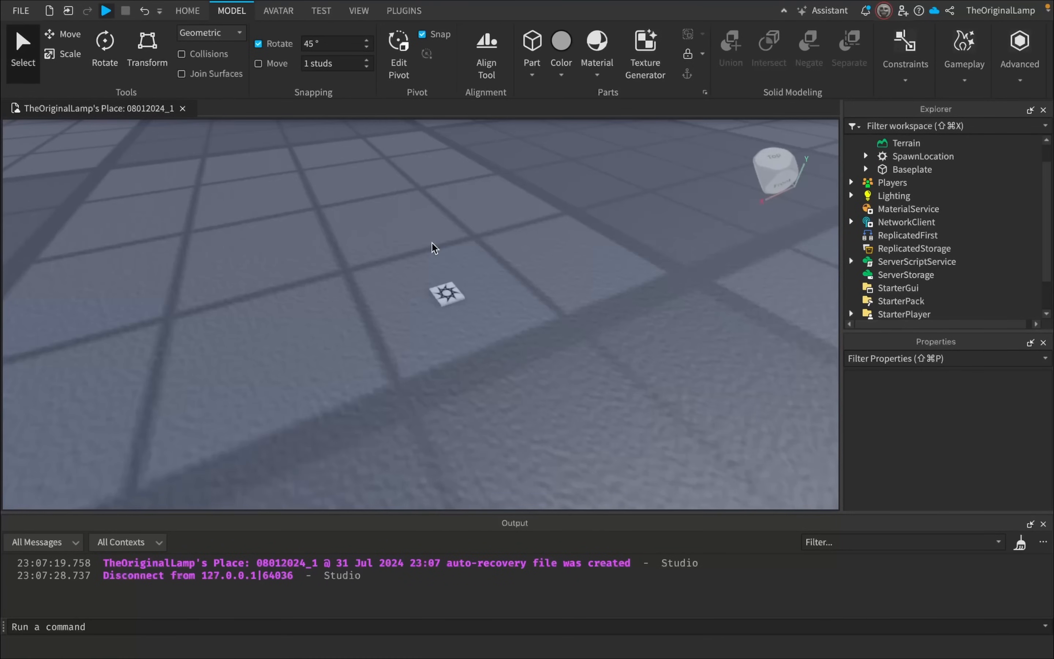
# Step: Enlarge the SpawnLocation slightly so it is wider than the tiny character, and return to the Select tool
pyautogui.click(441, 292)
pyautogui.hotkey('ctrl', '2')
pyautogui.hotkey('ctrl', '3')
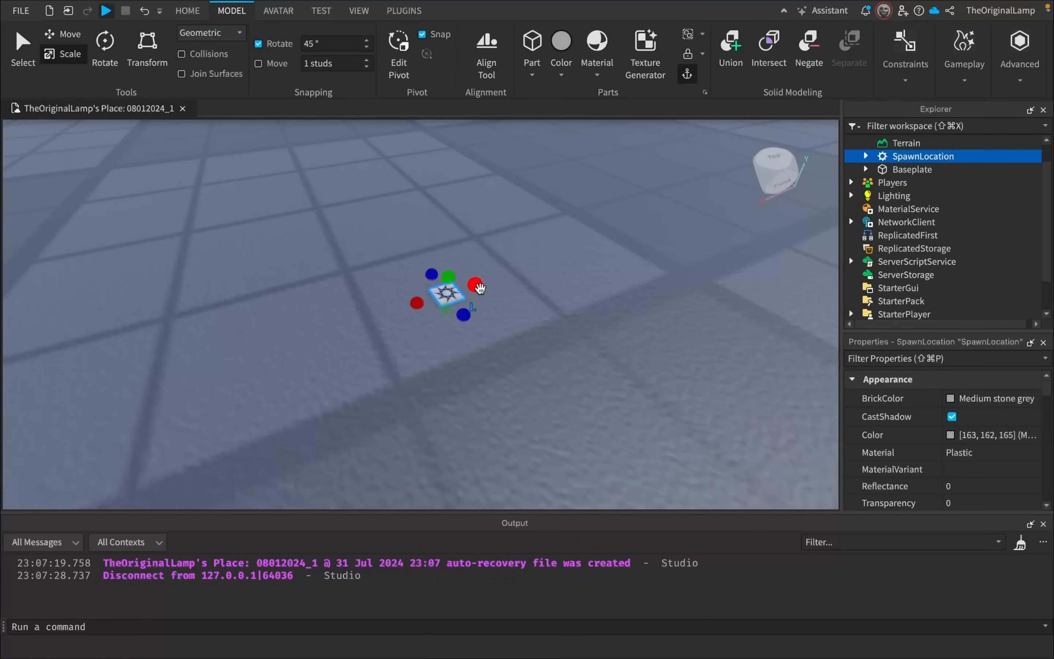
pyautogui.hotkey('ctrl', '1')
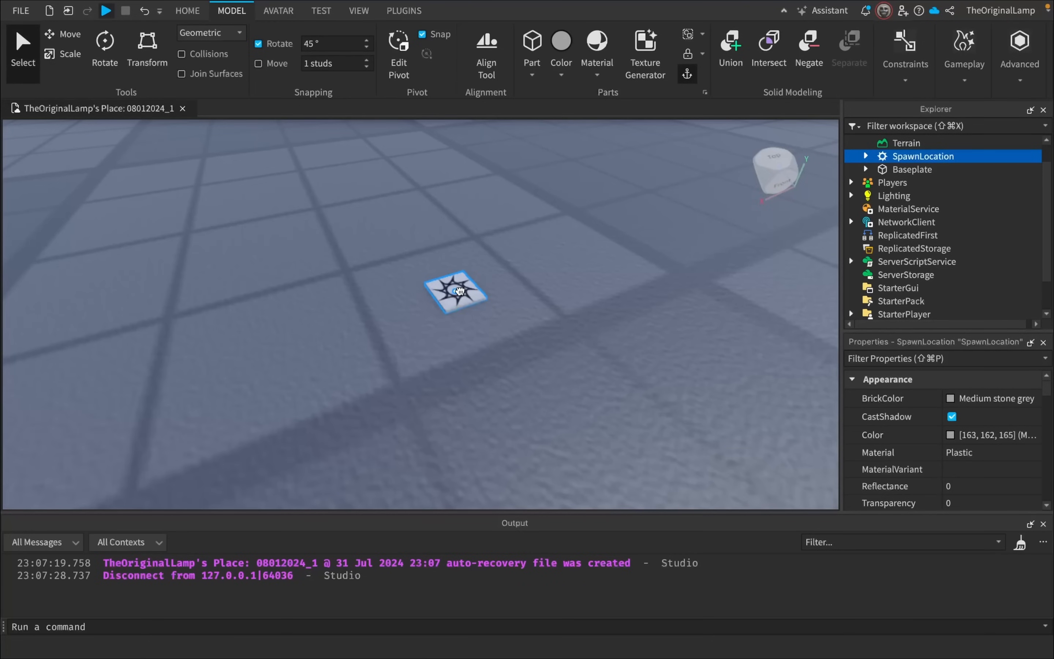
# Step: Playtest the place again to check the enlarged SpawnLocation against the character
pyautogui.click(106, 10)
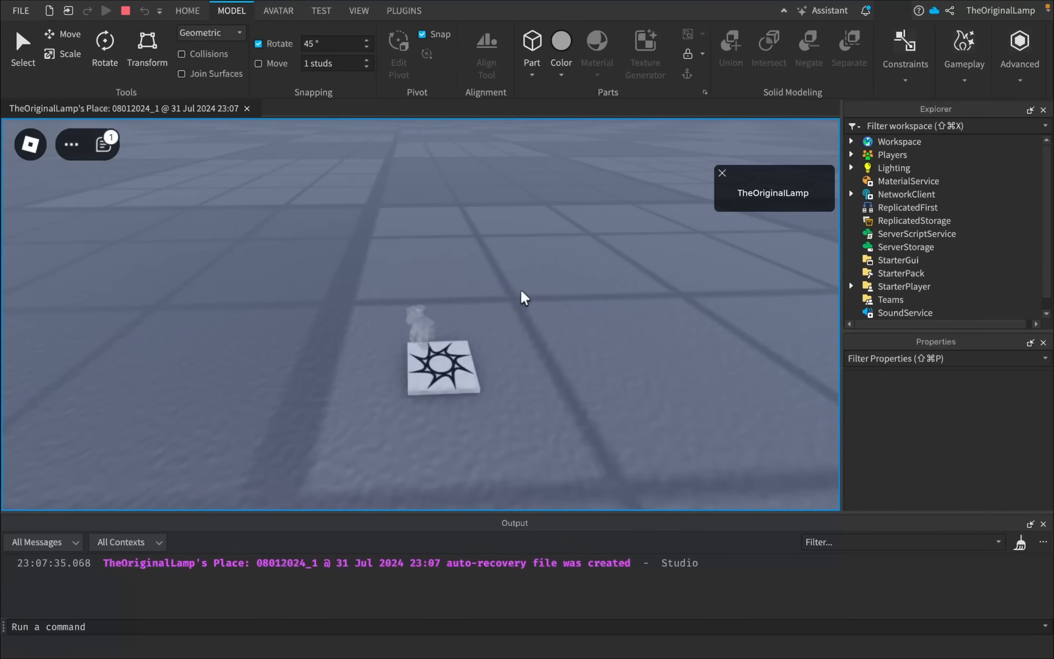
pyautogui.moveTo(521, 291); pyautogui.dragTo(550, 277, button='right')
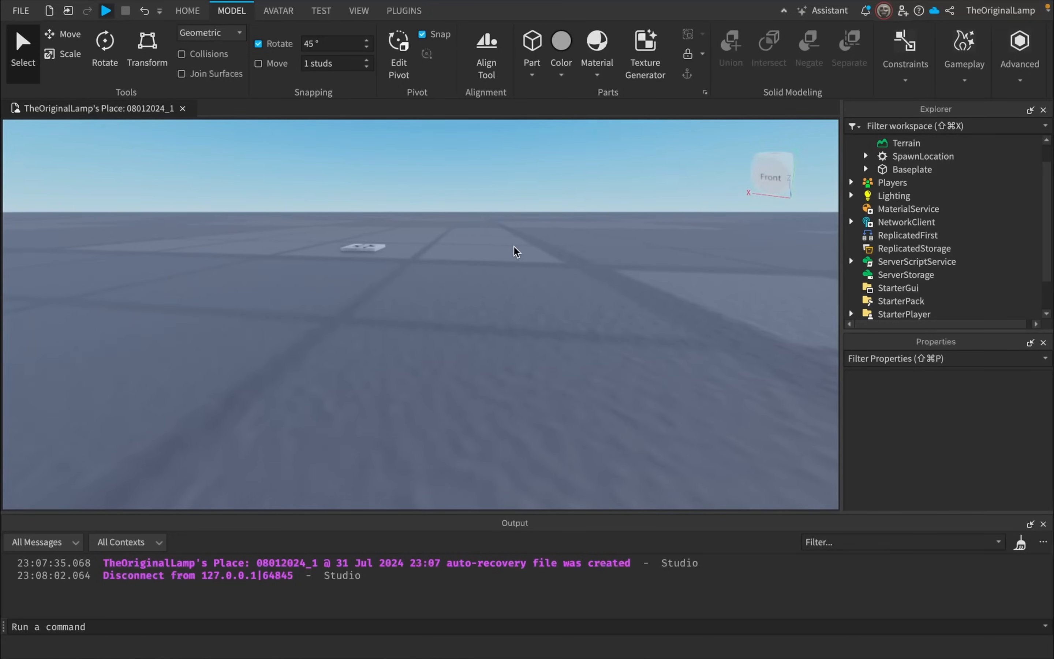
# Step: Insert a block part and scale it down to a small brick
pyautogui.press('w')
pyautogui.moveTo(515, 247); pyautogui.dragTo(516, 246, button='right')
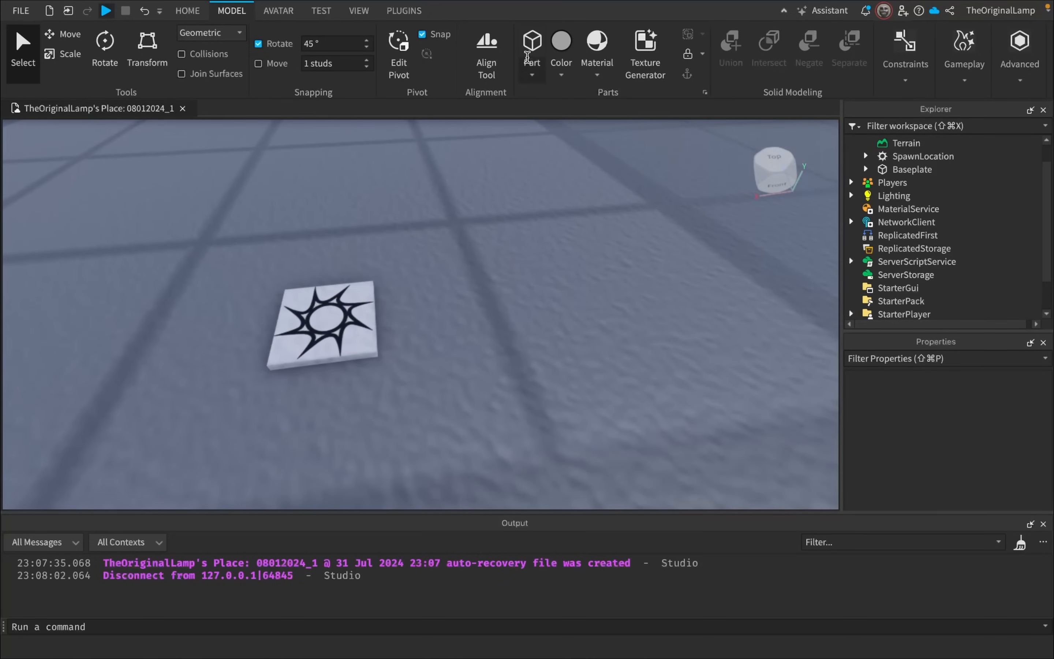
pyautogui.click(527, 59)
pyautogui.press('f')
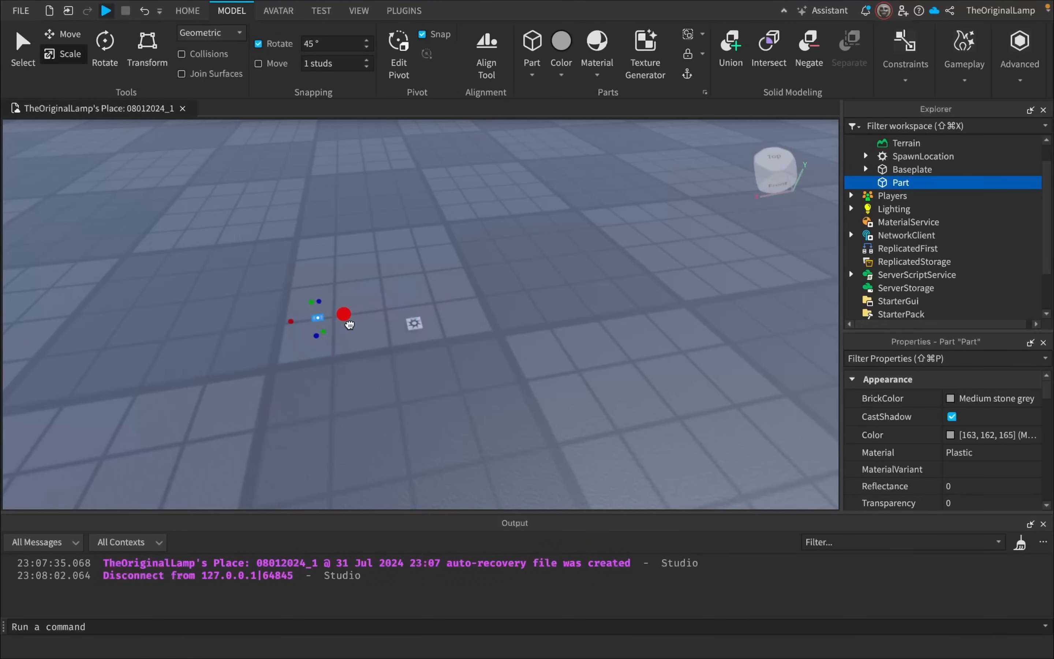
# Step: Move the small part next to the SpawnLocation and switch to the Scale tool
pyautogui.press('super+1')
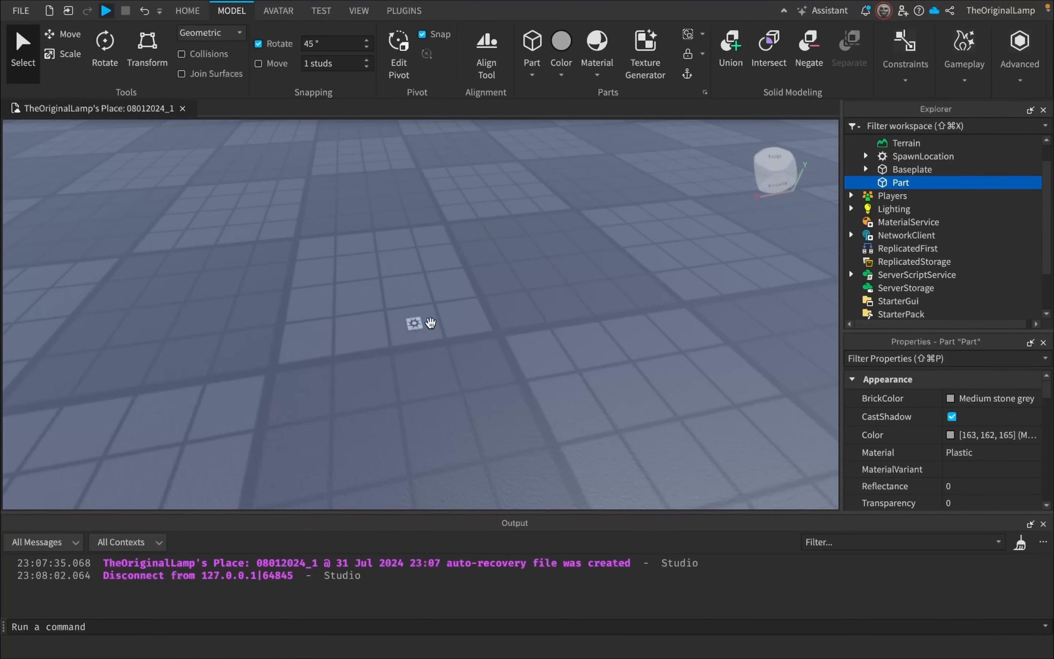
pyautogui.scroll(5, 426, 322)
pyautogui.press('super+3')
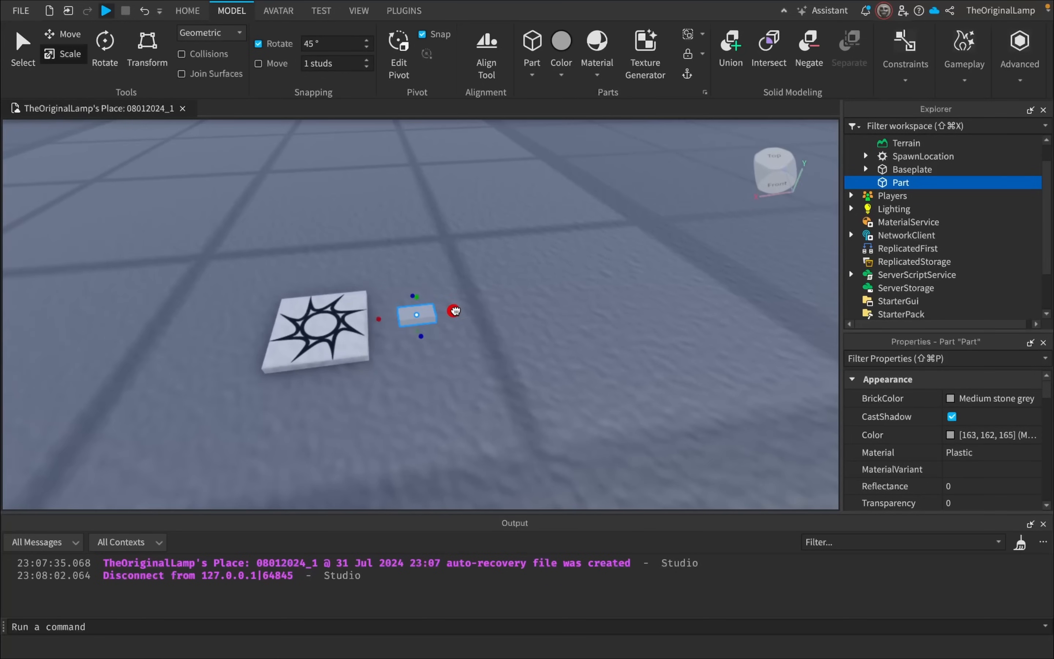
# Step: Scale the part down further to a fraction of the SpawnLocation's size
pyautogui.moveTo(455, 311); pyautogui.dragTo(421, 316)
pyautogui.scroll(3, 467, 320)
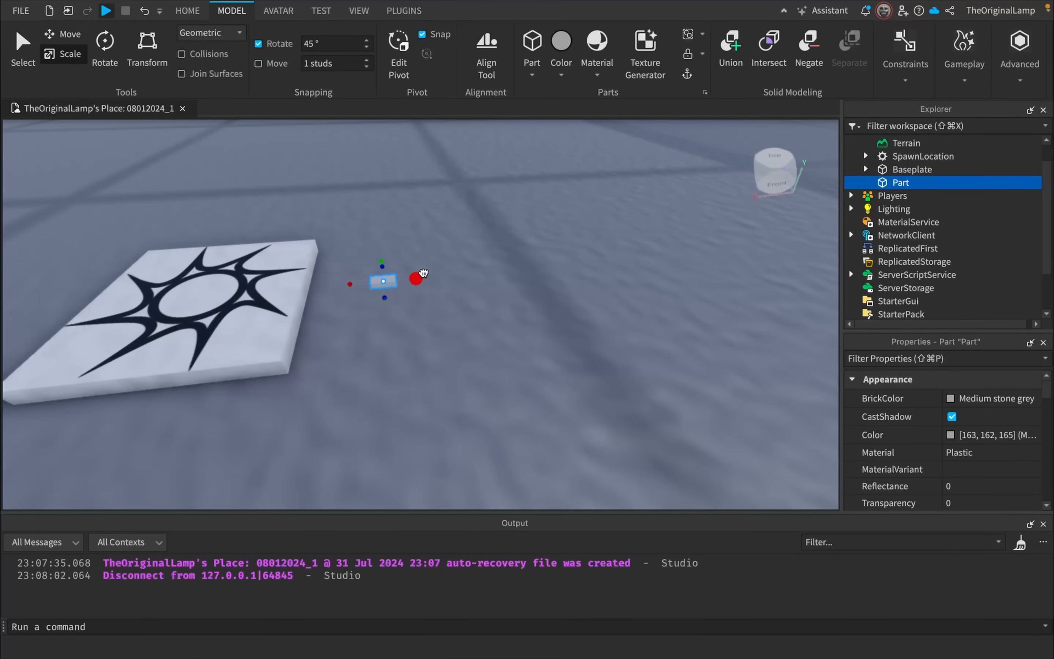
pyautogui.moveTo(389, 289); pyautogui.dragTo(420, 285)
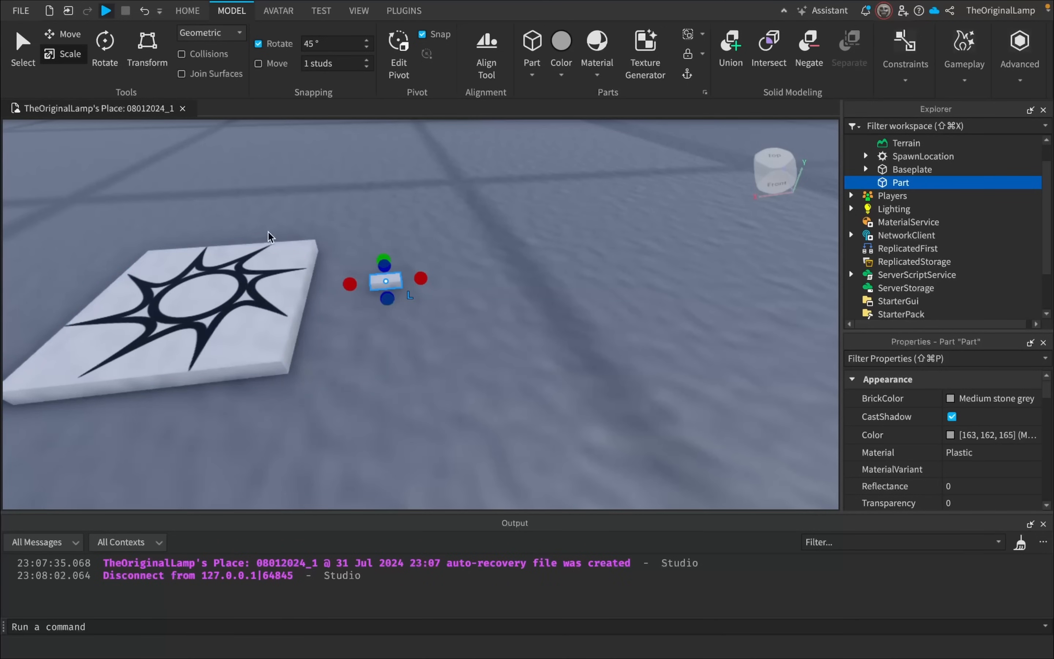
pyautogui.moveTo(422, 269); pyautogui.dragTo(426, 269)
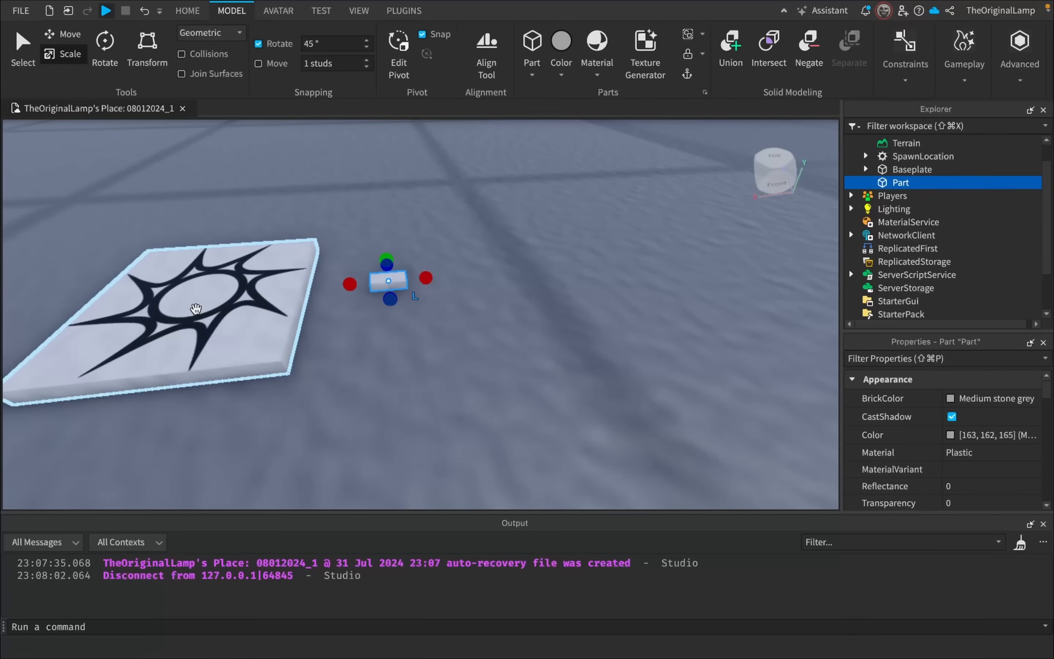
# Step: Place the tiny part flat on the baseplate beside the SpawnLocation
pyautogui.press('d')
pyautogui.press('s')
pyautogui.press('w')
pyautogui.press('a')
pyautogui.press('a')
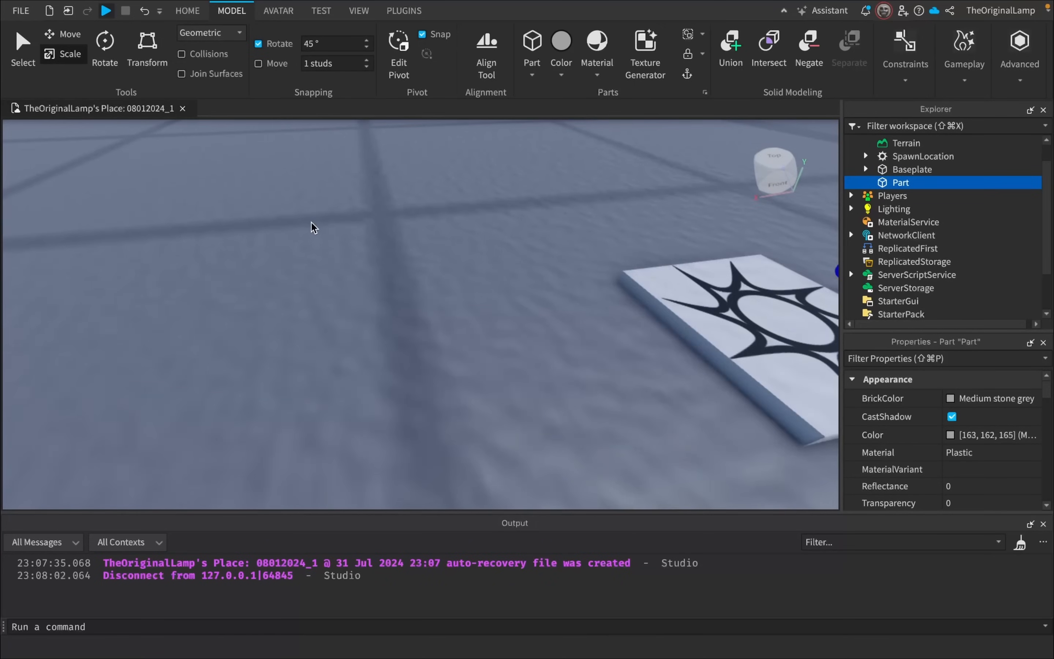
pyautogui.press('d')
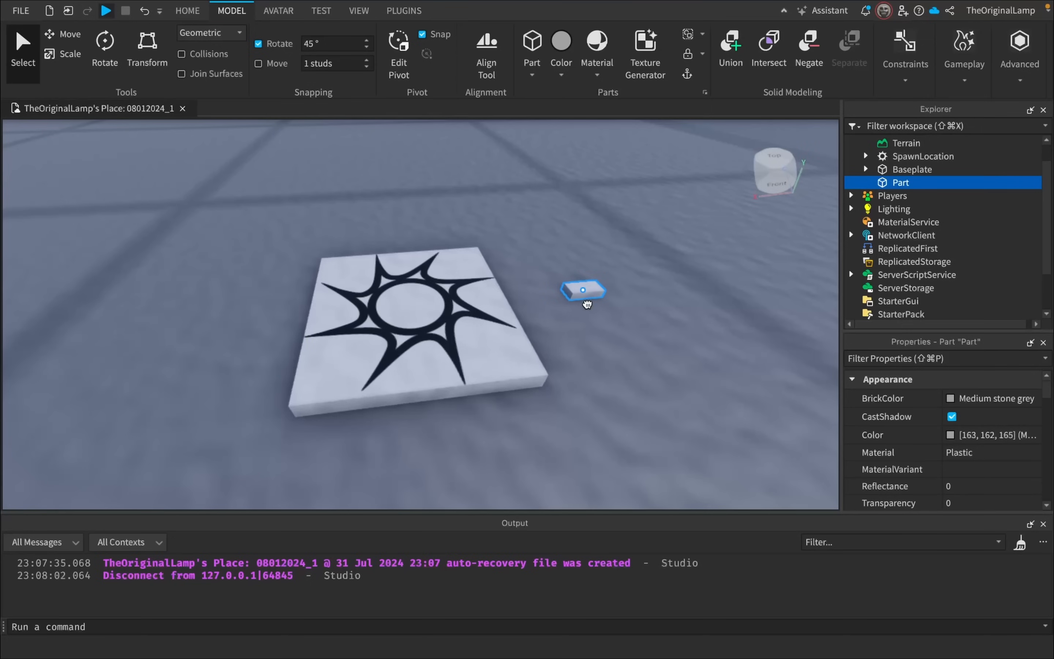
pyautogui.moveTo(587, 303); pyautogui.dragTo(586, 306)
pyautogui.moveTo(640, 253); pyautogui.dragTo(635, 253, button='right')
pyautogui.press('d')
# Step: Run the simulation without a player to see how the tiny part behaves, and stop it
pyautogui.click(188, 11)
pyautogui.click(681, 75)
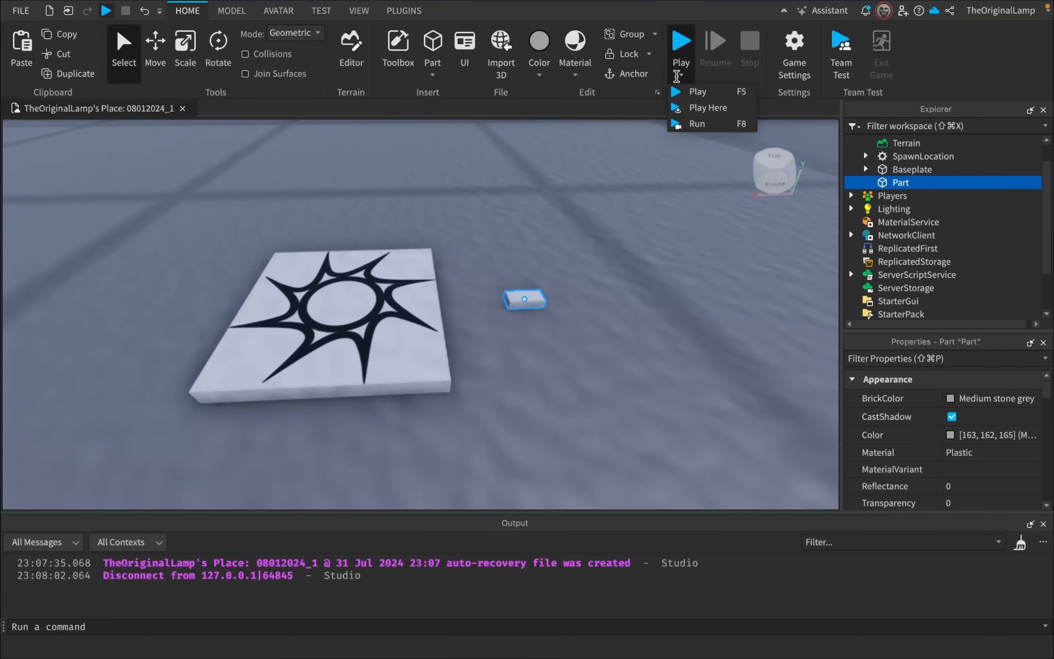
pyautogui.click(692, 125)
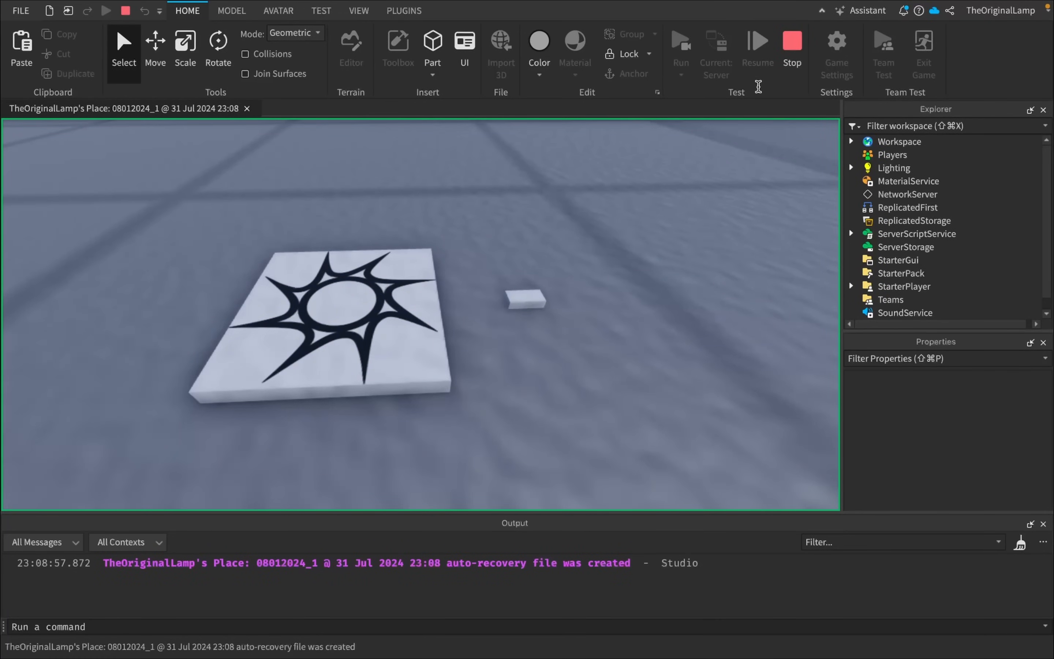
pyautogui.click(793, 42)
# Step: Add a Script inside the tiny part
pyautogui.click(920, 182)
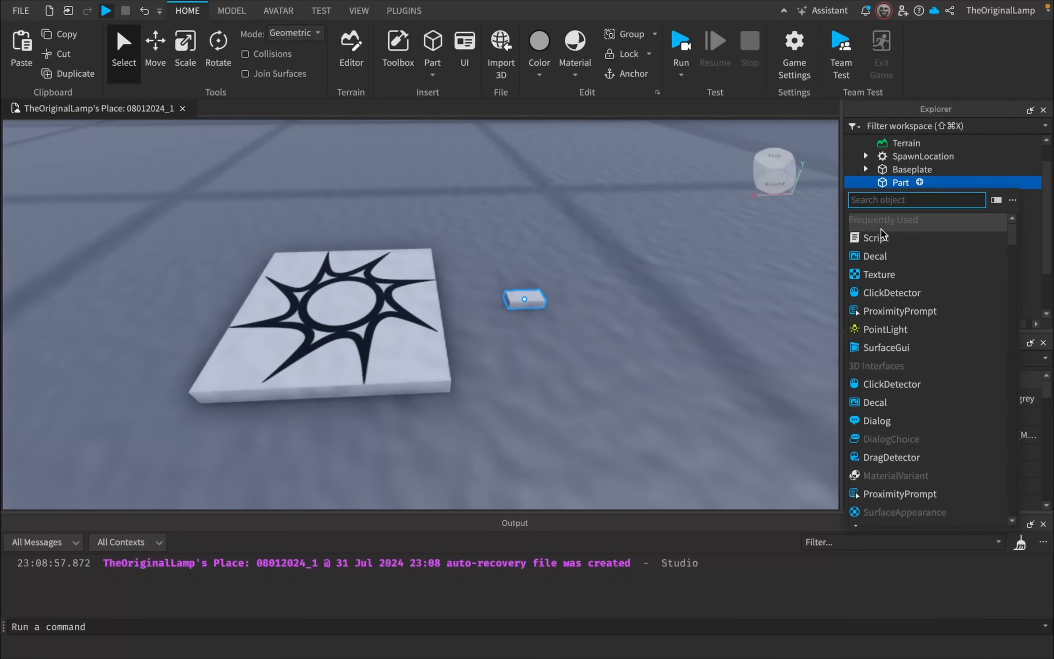
pyautogui.click(876, 238)
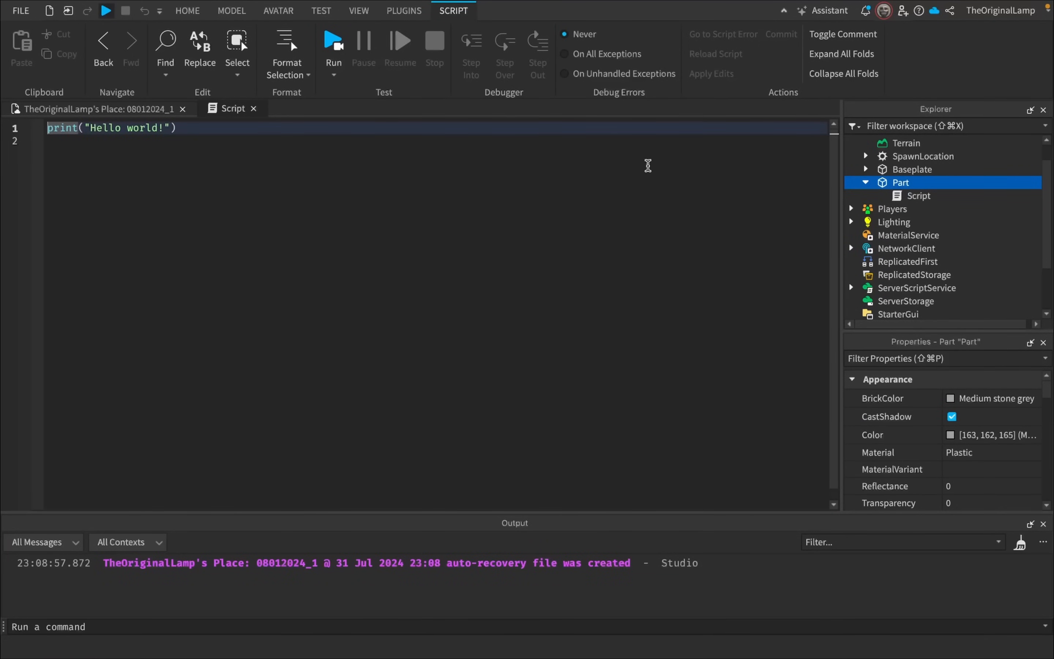
# Step: Replace the default code with script.Parent.Touched:Connect(function(hit) and print(hit) in its body
pyautogui.moveTo(229, 136); pyautogui.dragTo(2, 127)
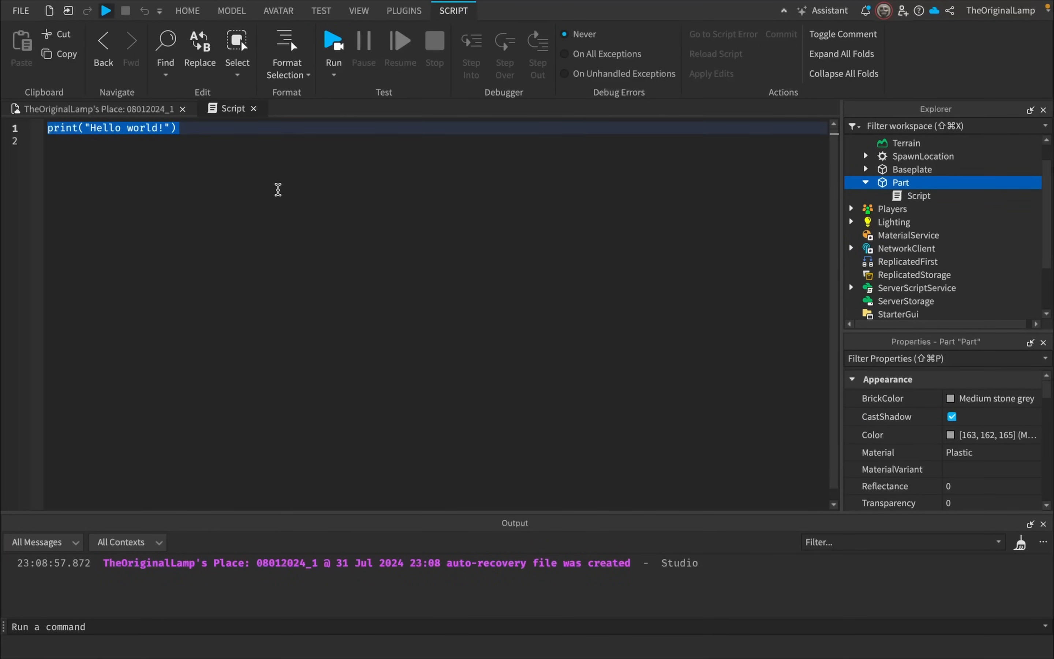
pyautogui.write('script.Parent')
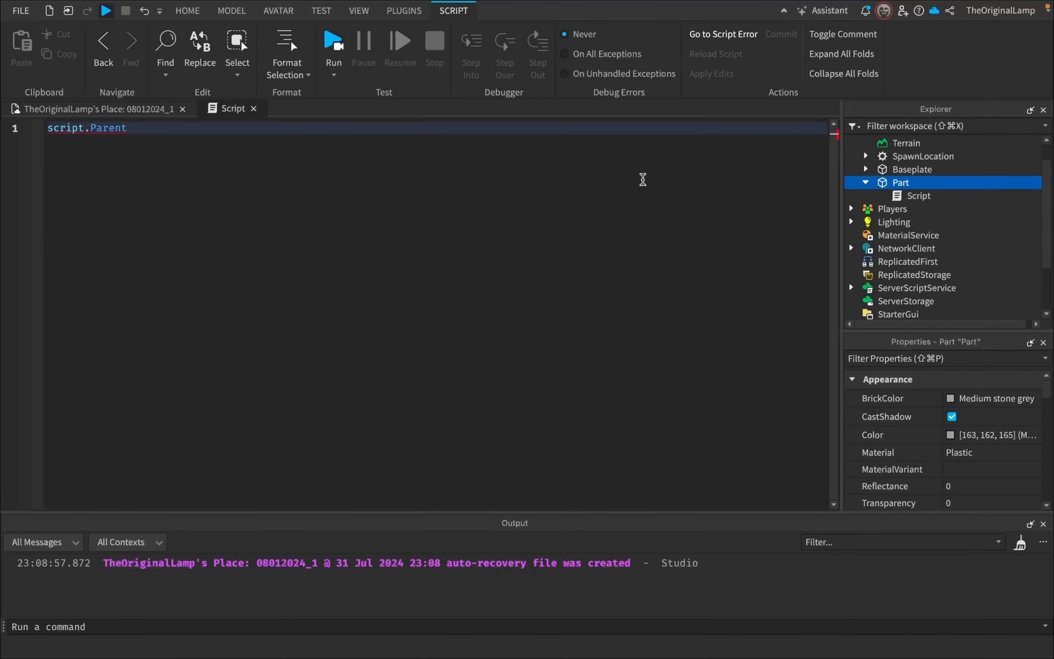
pyautogui.write('.o')
pyautogui.press('BackSpace')
pyautogui.write('T')
pyautogui.press('Tab')
pyautogui.write(':')
pyautogui.press('Tab')
pyautogui.write('function(')
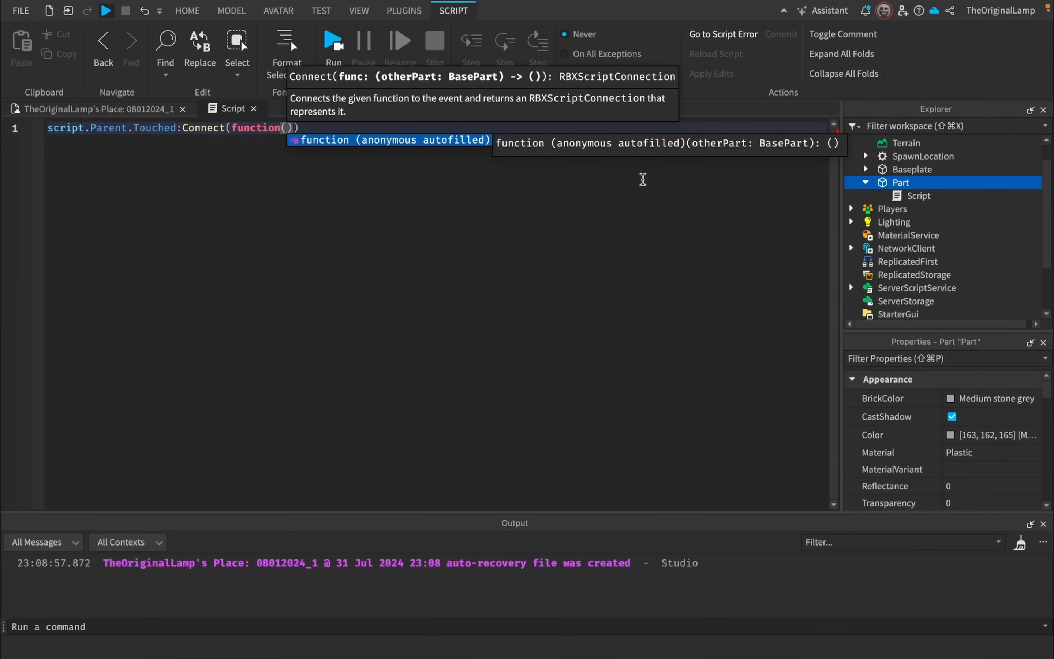
pyautogui.write('hit')
pyautogui.press('Return')
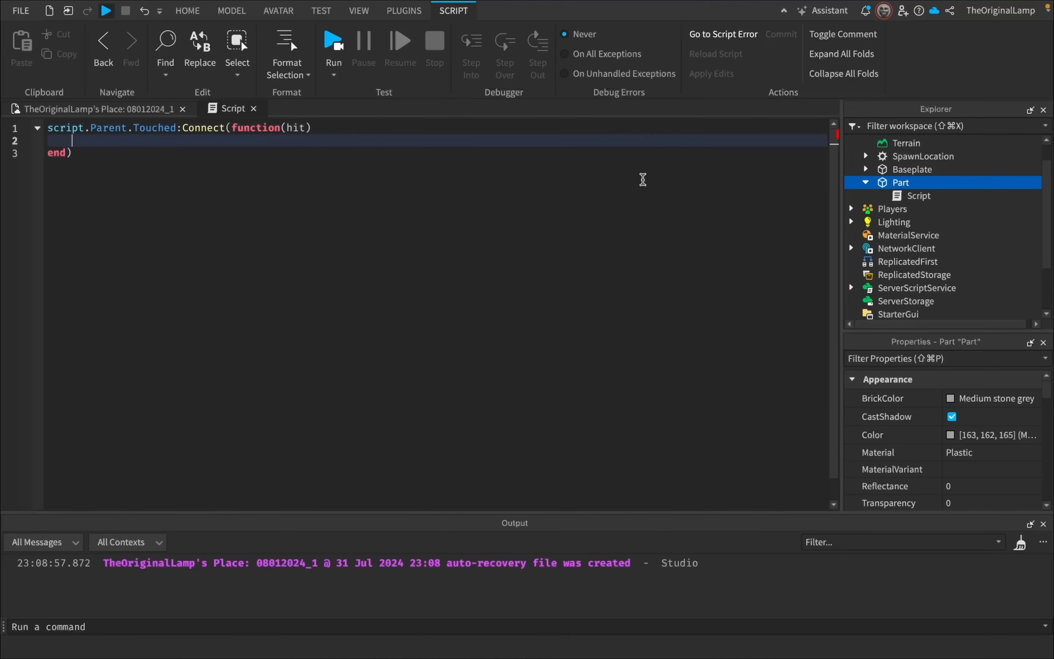
pyautogui.write('print(hit')
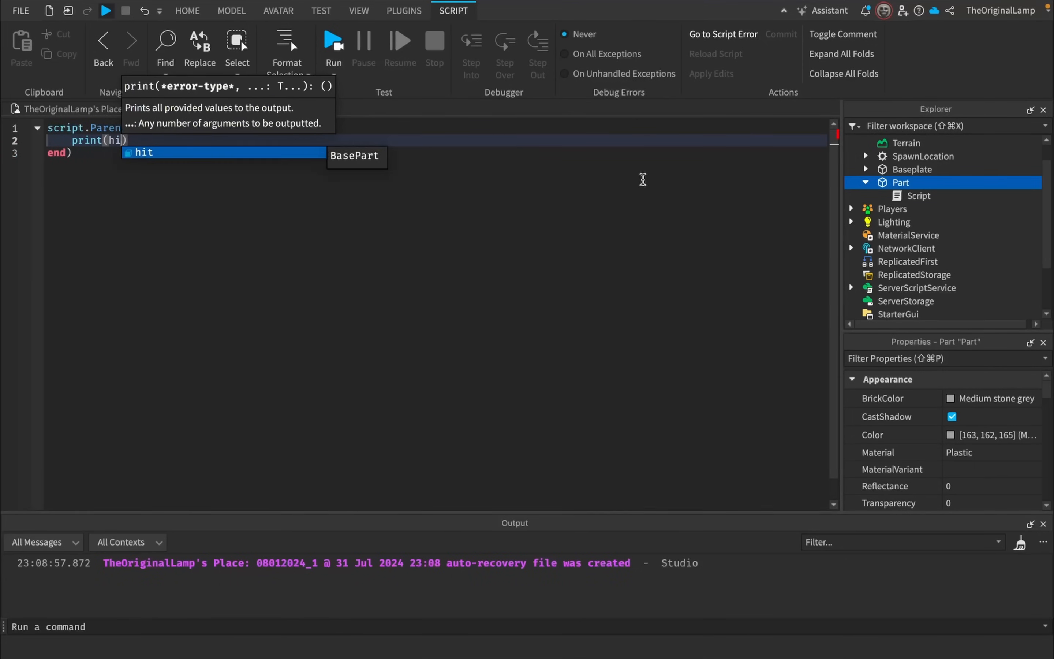
pyautogui.click(280, 210)
# Step: Start a playtest with the player character and view the spawned tiny character beside the tiny part
pyautogui.click(117, 110)
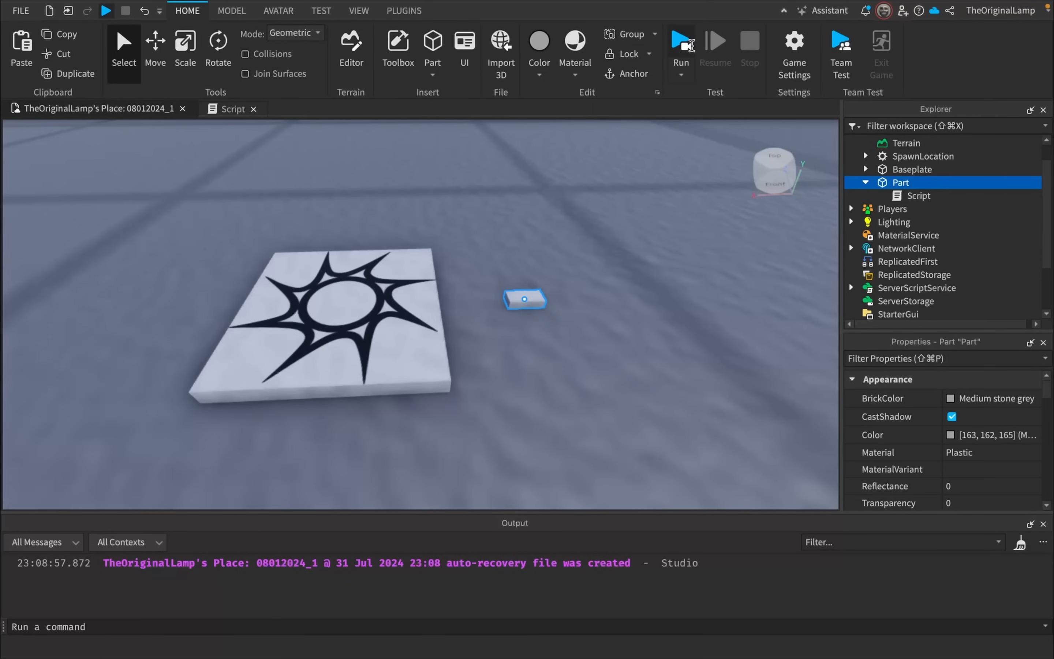
pyautogui.click(681, 75)
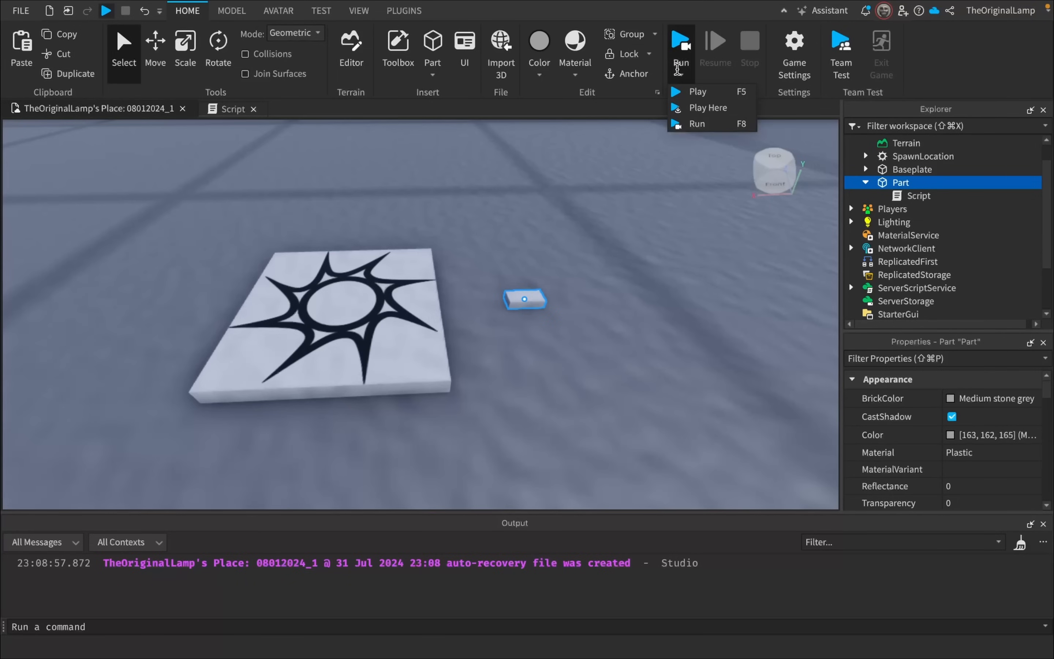
pyautogui.click(697, 93)
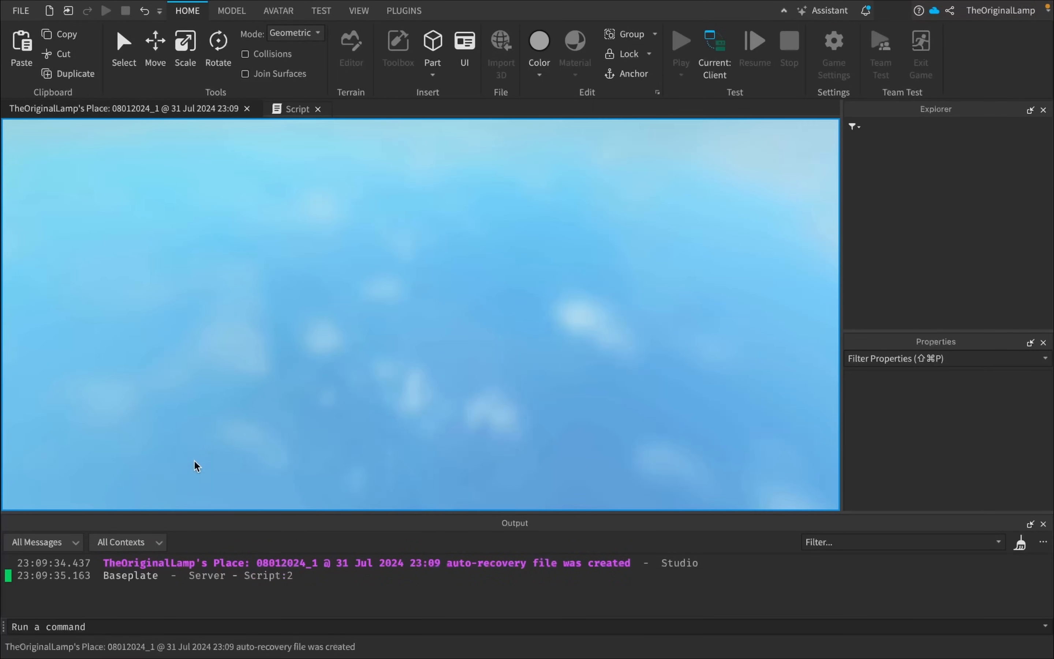
pyautogui.scroll(15, 523, 330)
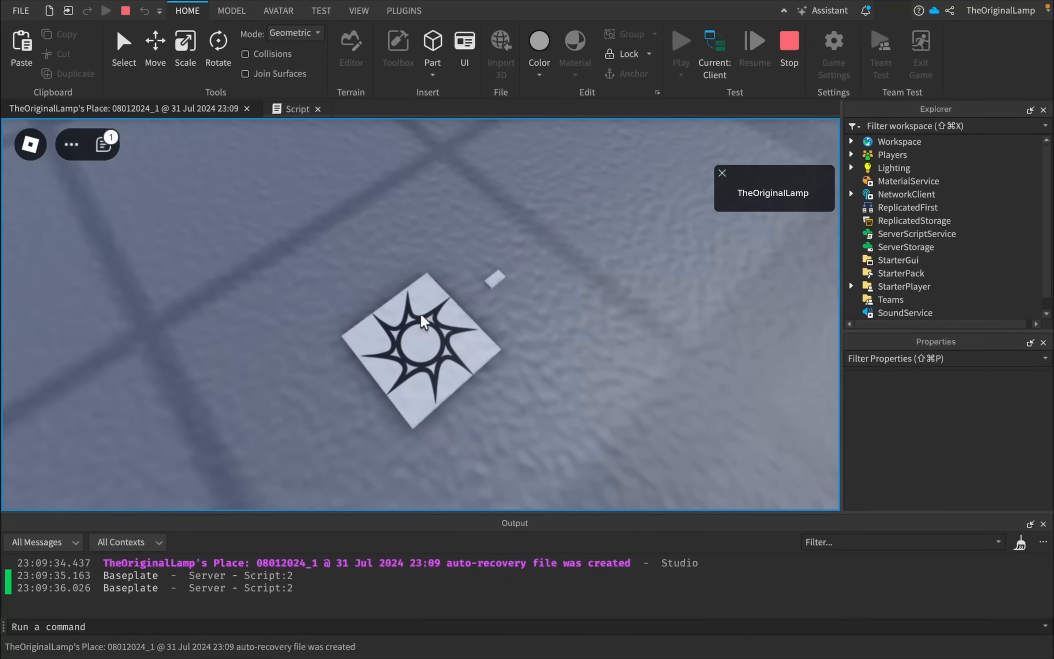
pyautogui.scroll(-15, 423, 322)
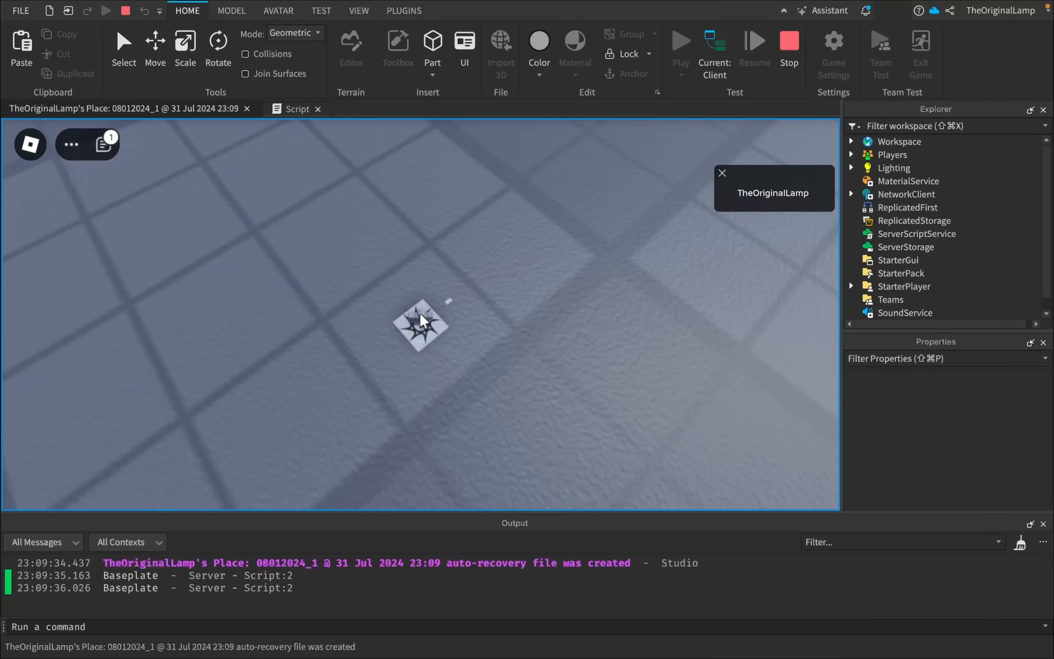
pyautogui.scroll(15, 422, 323)
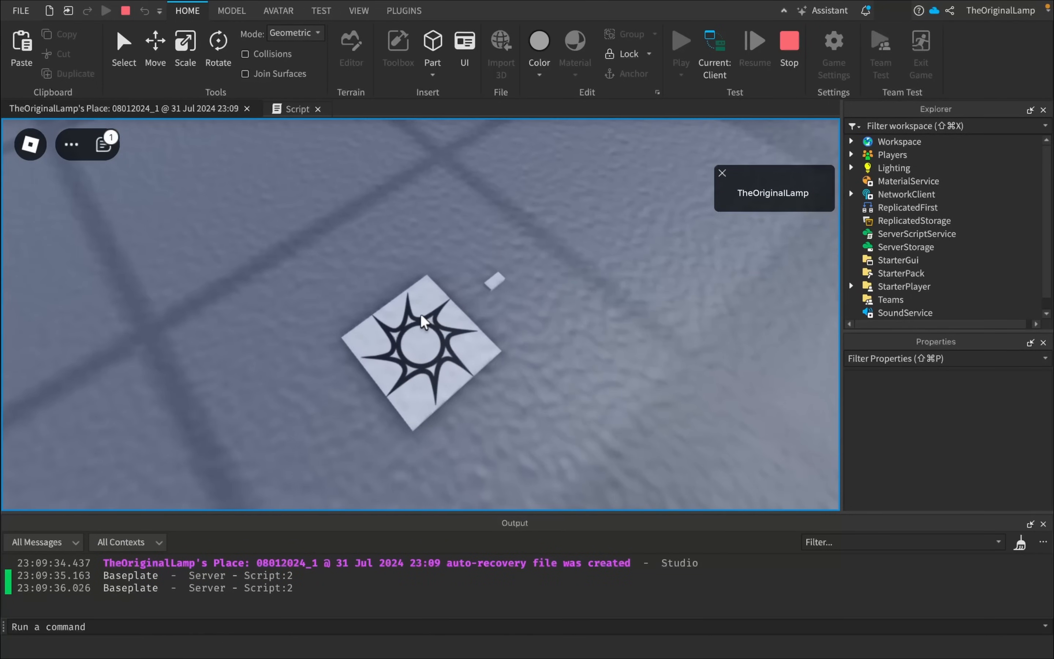
pyautogui.scroll(-5, 422, 323)
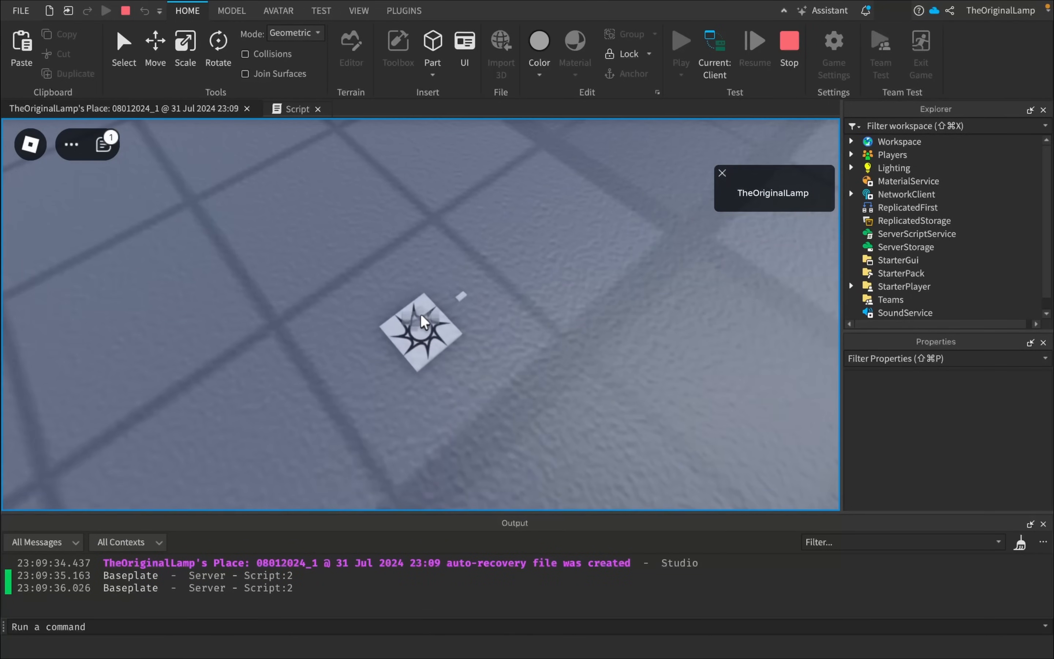
pyautogui.moveTo(537, 353); pyautogui.dragTo(539, 349, button='right')
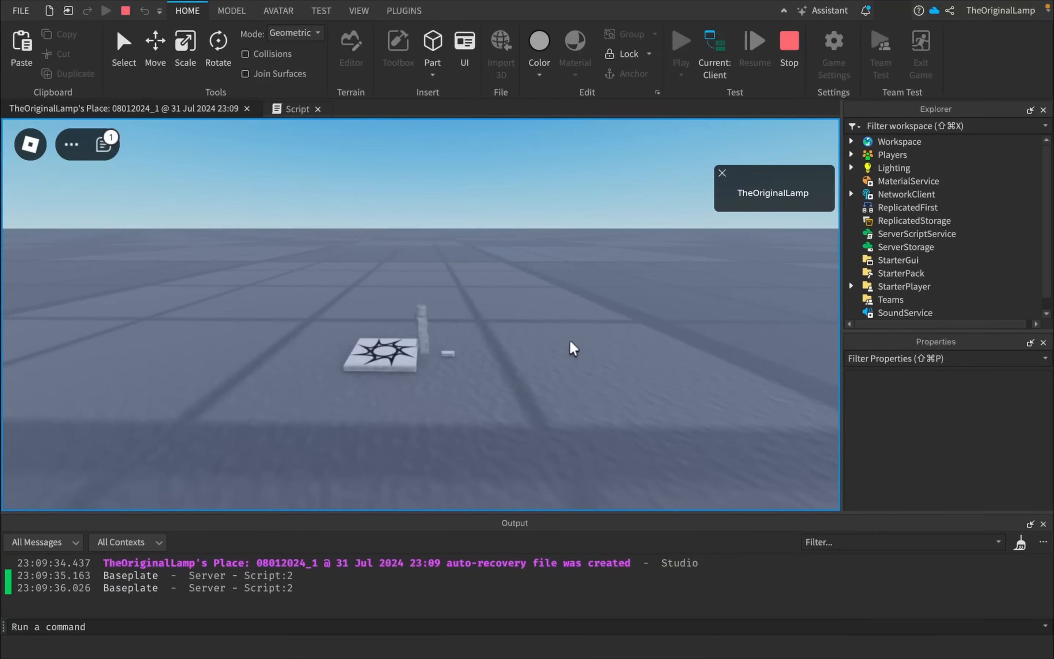
# Step: Walk the tiny character back and forth over the tiny part to test its touch event, and stop the playtest
pyautogui.press('d')
pyautogui.press('d')
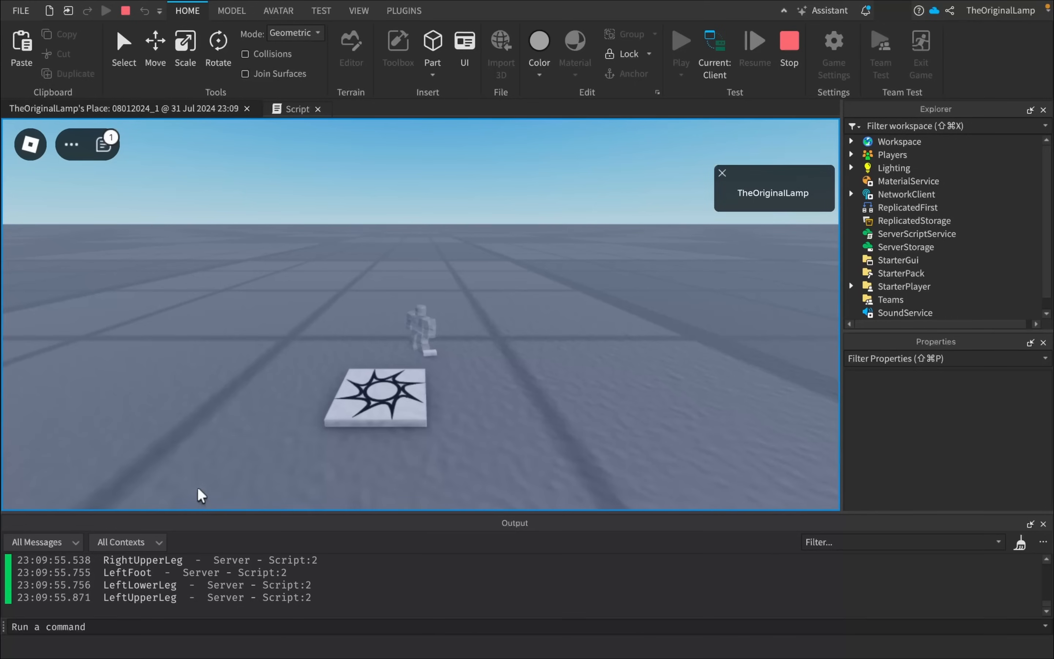
pyautogui.press('a')
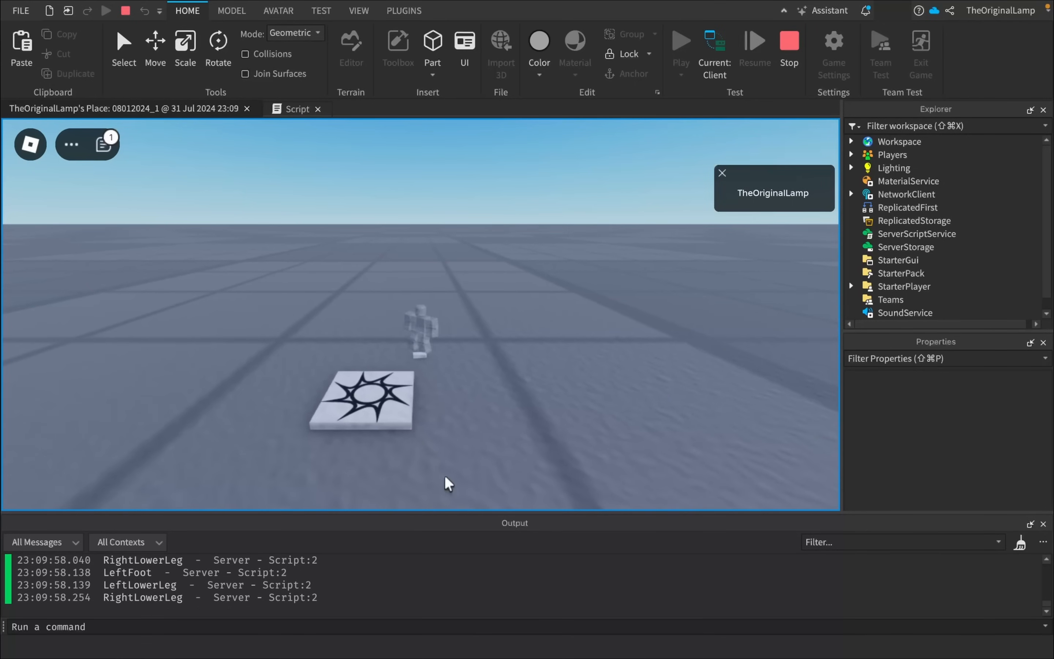
pyautogui.scroll(5, 423, 321)
pyautogui.moveTo(423, 322); pyautogui.dragTo(427, 325, button='right')
pyautogui.scroll(-5, 424, 322)
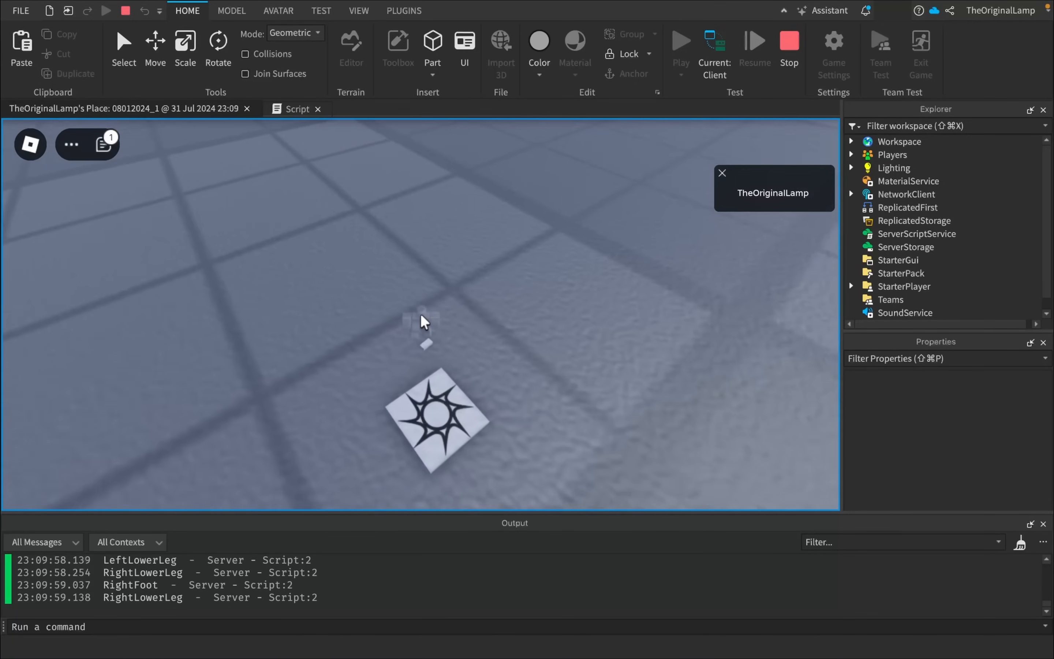
pyautogui.press('a')
pyautogui.moveTo(526, 288); pyautogui.dragTo(525, 287, button='right')
pyautogui.press('d')
pyautogui.press('a')
pyautogui.scroll(5, 525, 287)
pyautogui.moveTo(421, 316); pyautogui.dragTo(421, 316, button='right')
pyautogui.press('d')
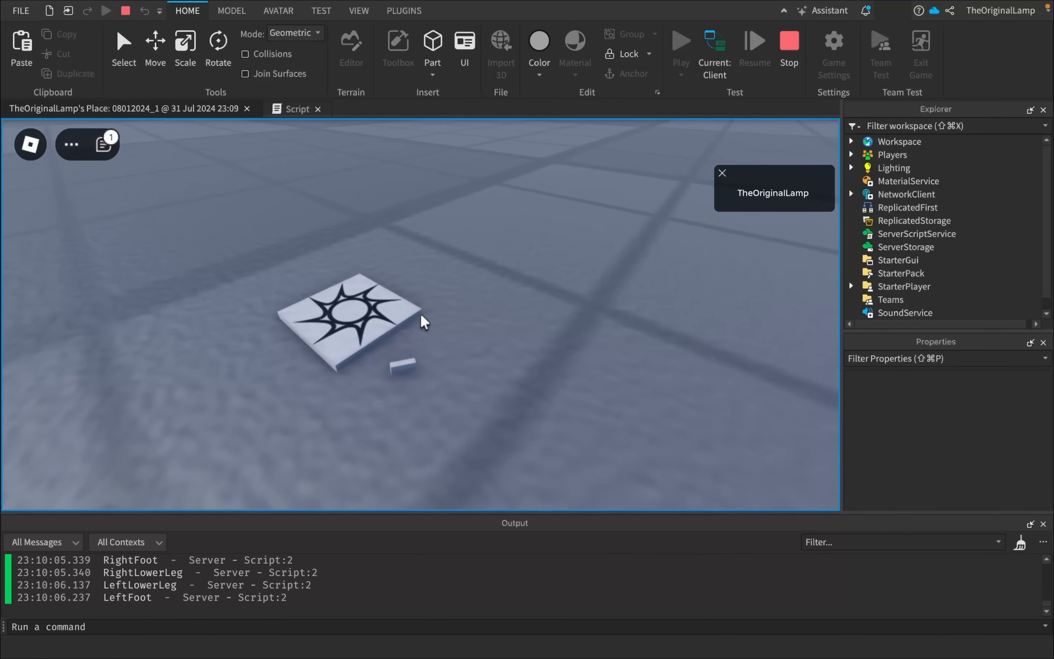
pyautogui.hotkey('shift', 'F5')
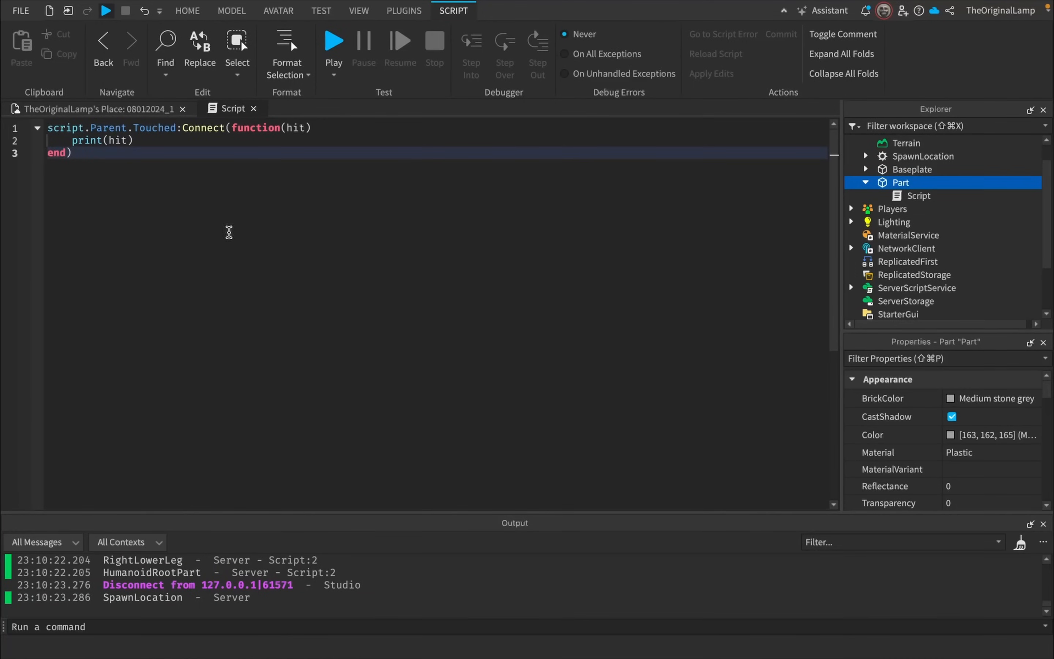
# Step: Clear the output and replace the part's script with game.TweenService:Create(script.Parent, TweenInfo.new(10), {Transparency = 1}):Play()
pyautogui.click(1021, 545)
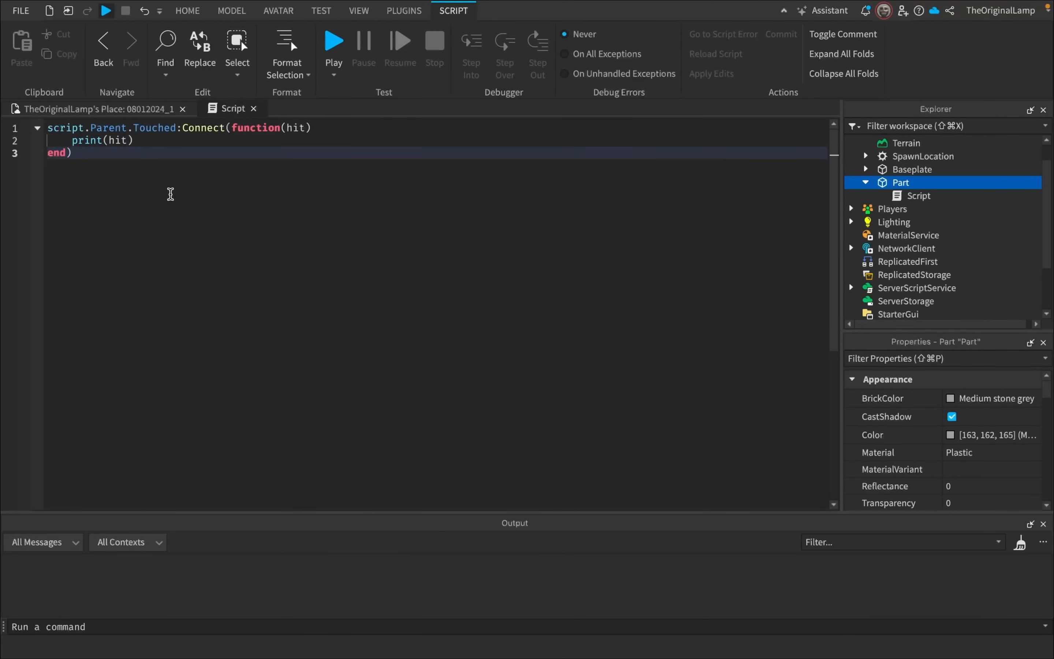
pyautogui.hotkey('ctrl', 'a')
pyautogui.write('game.TweenService:Create(script.Parent, TweenInfo.new(10), {Transparency = 1}):Play()')
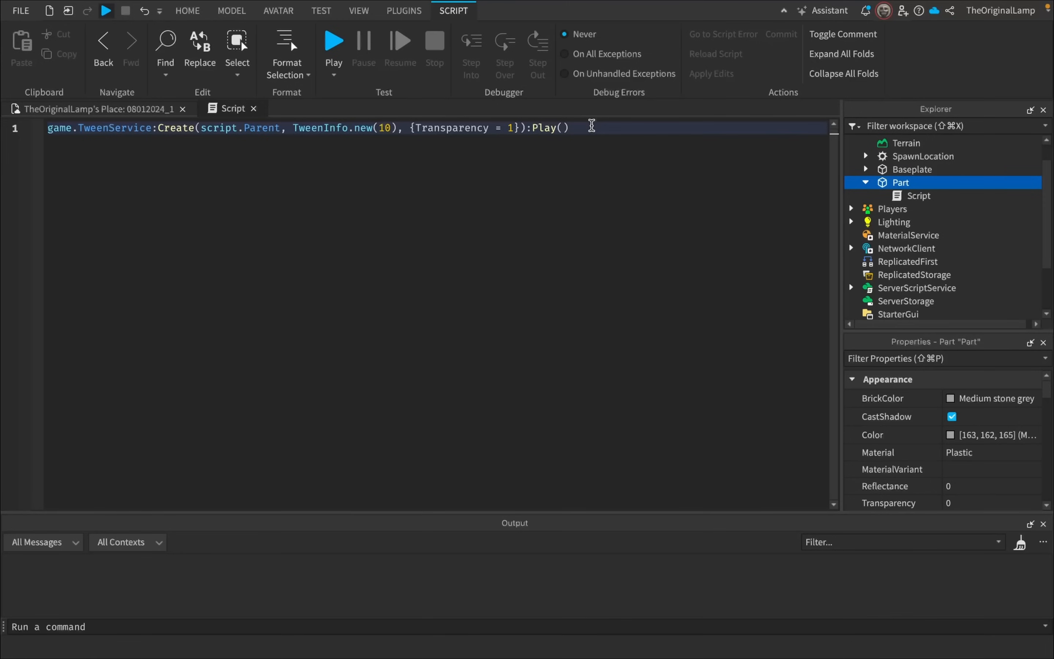
pyautogui.moveTo(44, 128); pyautogui.dragTo(287, 158)
pyautogui.click(336, 136)
pyautogui.click(381, 127)
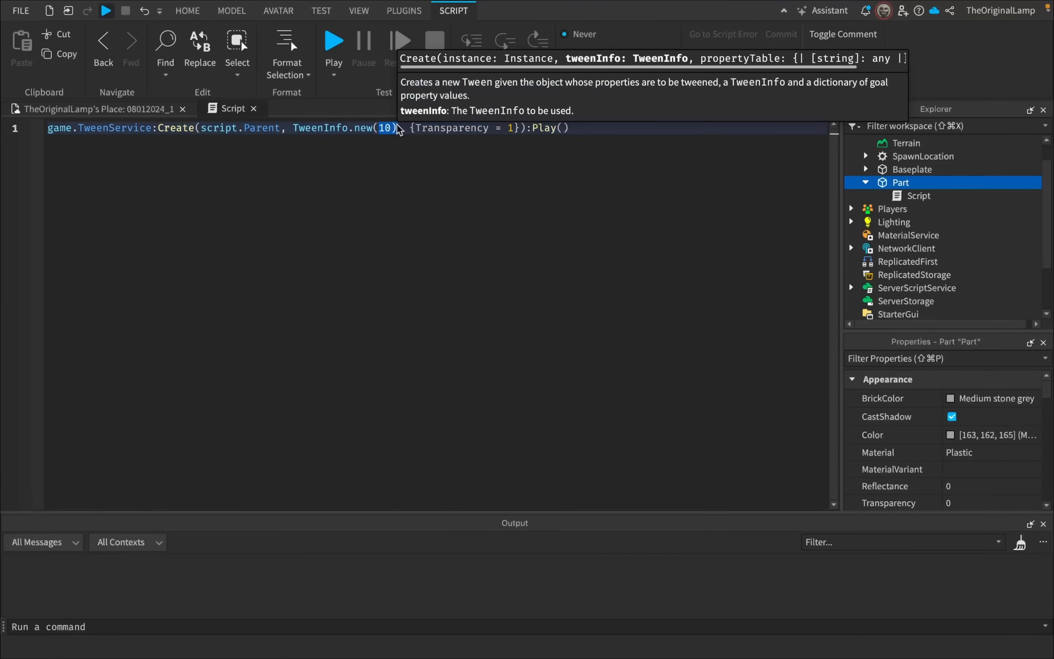
pyautogui.click(430, 128)
# Step: Playtest the transparency tween on the tiny part, viewing it from around the character, and stop the playtest
pyautogui.click(123, 109)
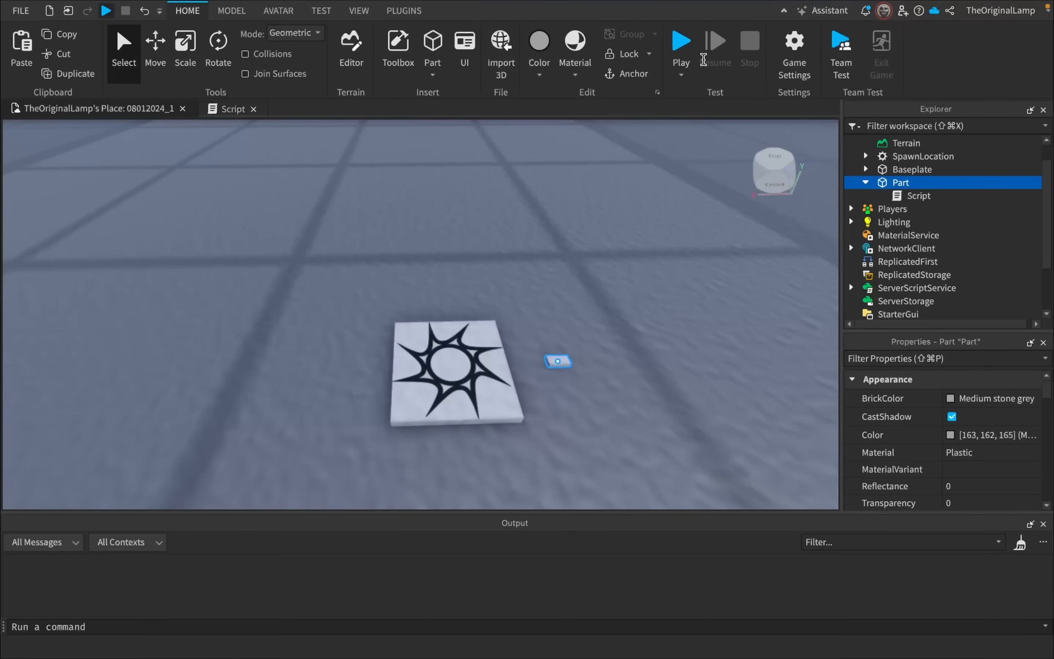
pyautogui.press('F5')
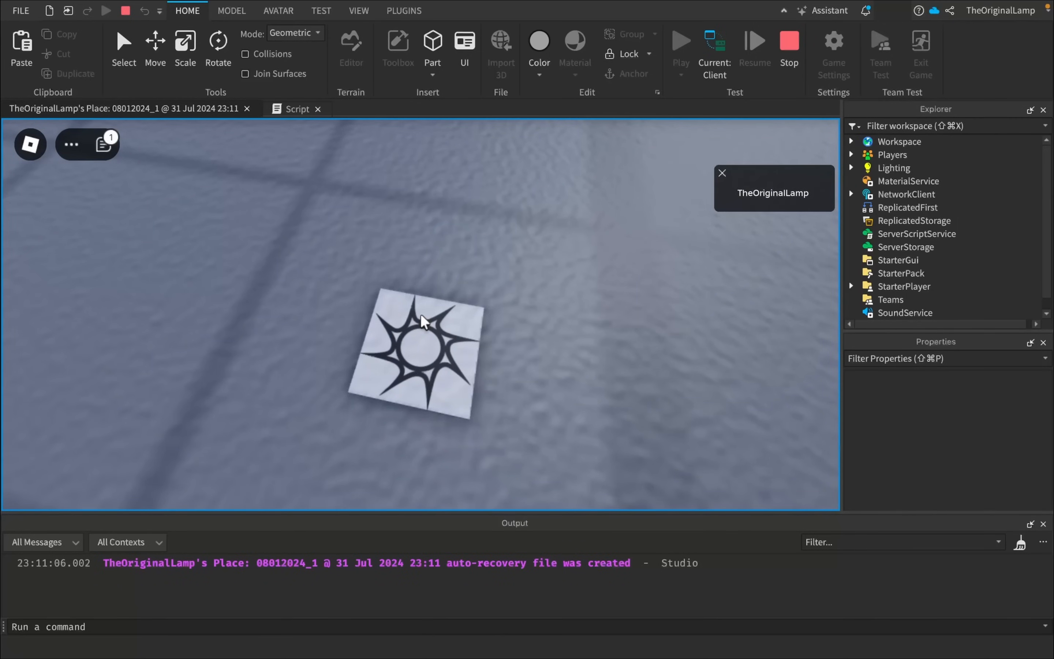
pyautogui.moveTo(421, 315); pyautogui.dragTo(421, 315, button='right')
pyautogui.scroll(-5, 421, 315)
pyautogui.moveTo(488, 295); pyautogui.dragTo(488, 295, button='right')
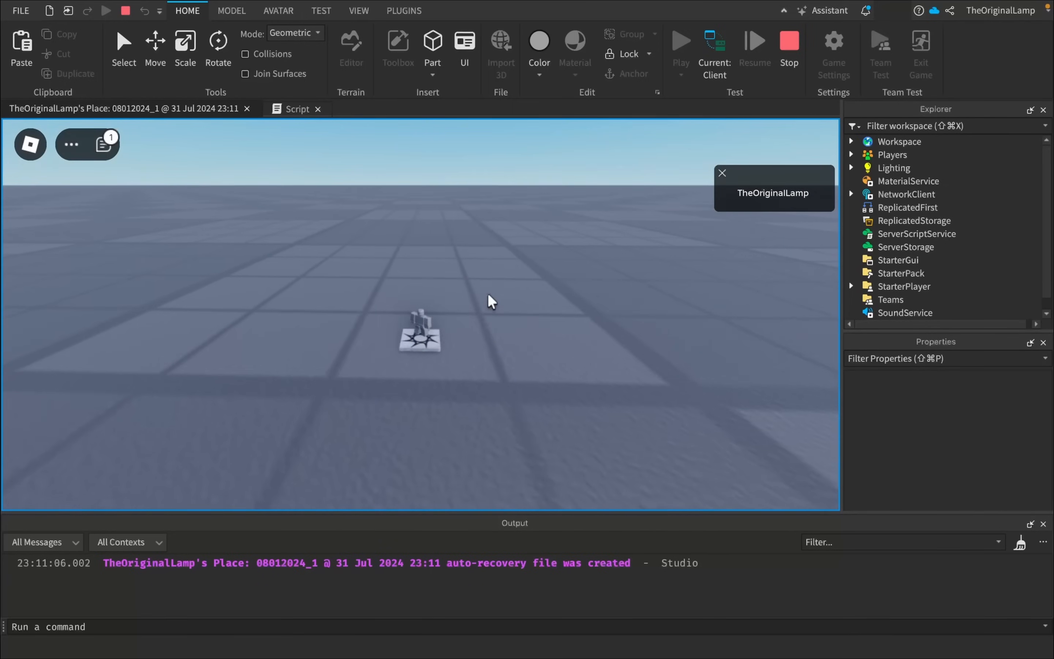
pyautogui.click(804, 61)
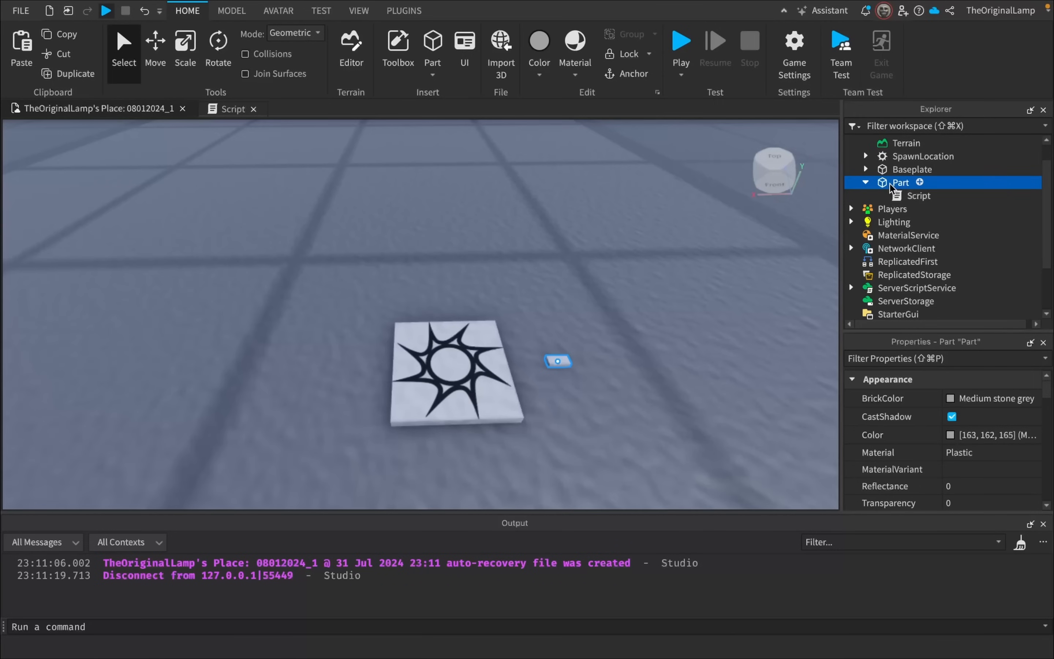
# Step: Delete the tiny part with its script and set the SpawnLocation's position to 0, 0, 0
pyautogui.press('Delete')
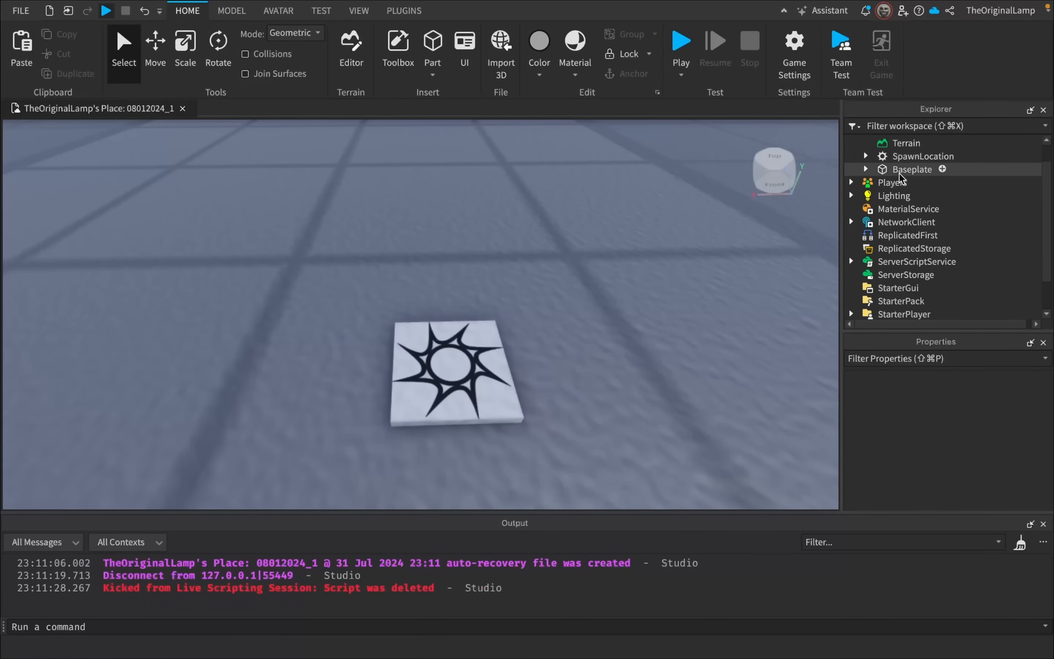
pyautogui.scroll(1, 900, 177)
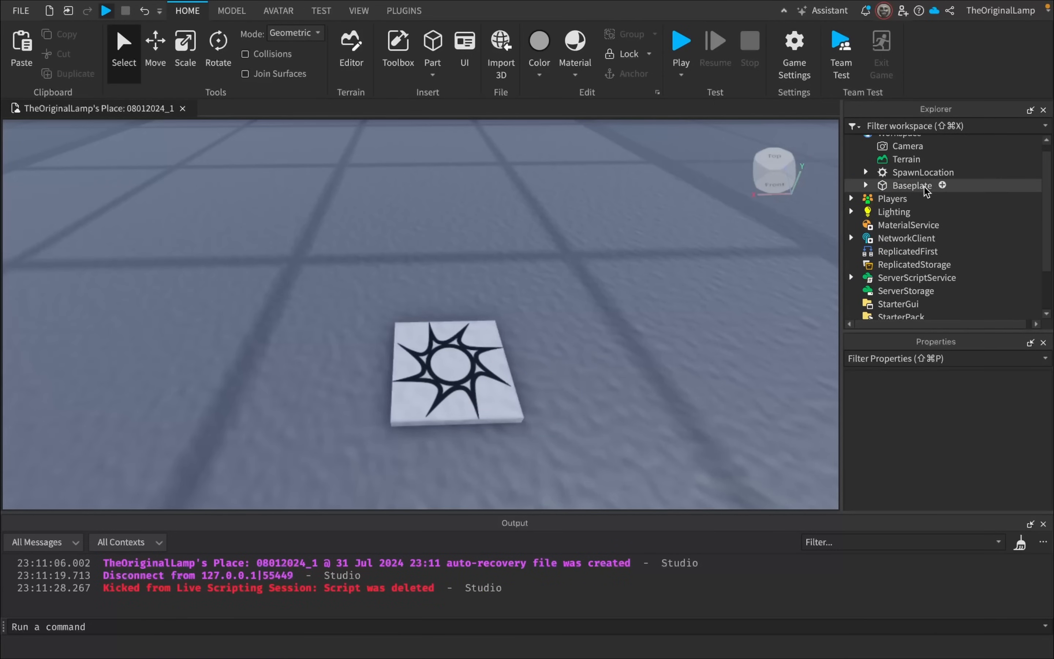
pyautogui.click(915, 172)
pyautogui.scroll(-5, 1002, 462)
pyautogui.scroll(-5, 1002, 462)
pyautogui.click(988, 466)
pyautogui.write('0')
pyautogui.press('Return')
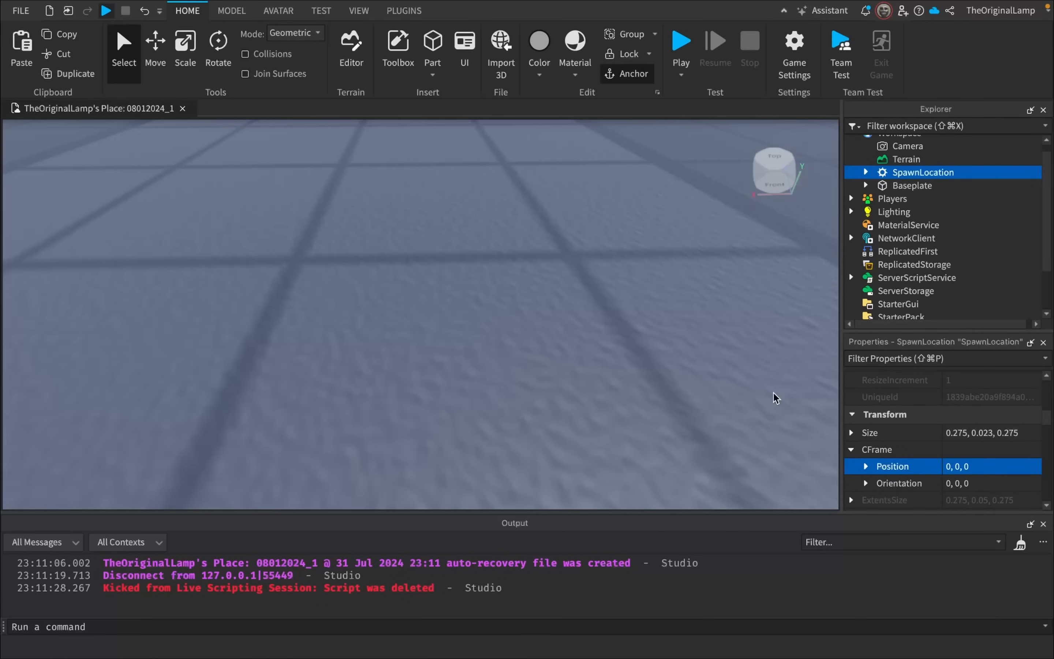
# Step: Raise the SpawnLocation so that it sits on top of the baseplate
pyautogui.press('f')
pyautogui.moveTo(652, 366); pyautogui.dragTo(651, 367, button='right')
pyautogui.press('super+2')
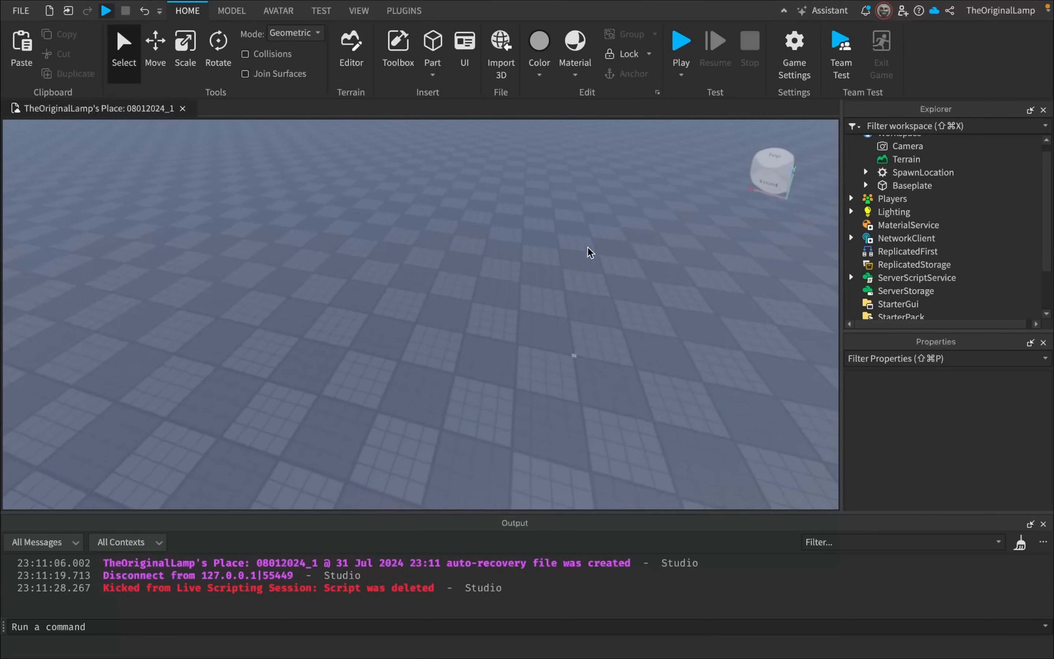
# Step: Examine the tiny SpawnLocation on the baseplate from a distance and close up, flying the camera at different speeds
pyautogui.moveTo(587, 247); pyautogui.dragTo(565, 312, button='right')
pyautogui.press('w')
pyautogui.press('w')
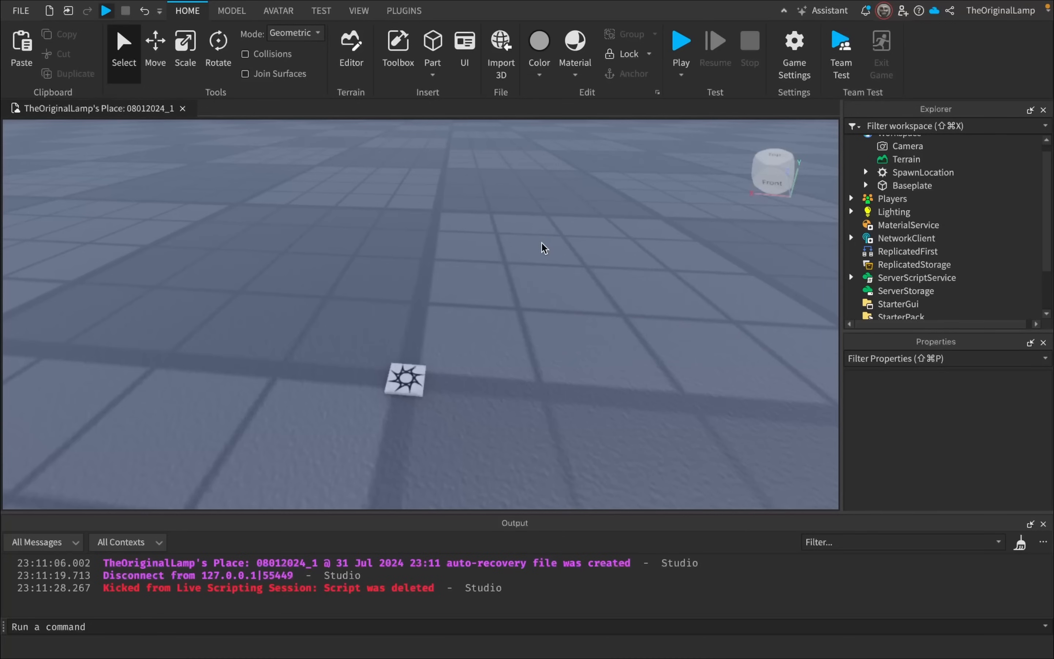
pyautogui.scroll(-10, 541, 243)
pyautogui.moveTo(542, 243); pyautogui.dragTo(543, 244, button='right')
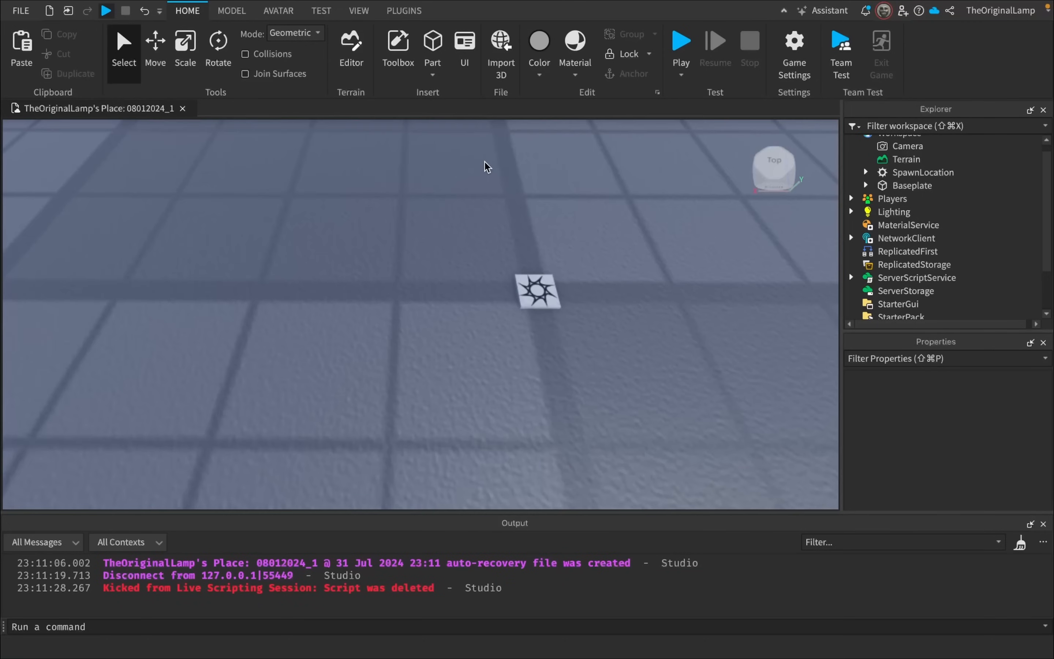
pyautogui.press('d')
pyautogui.press('w')
pyautogui.press('a')
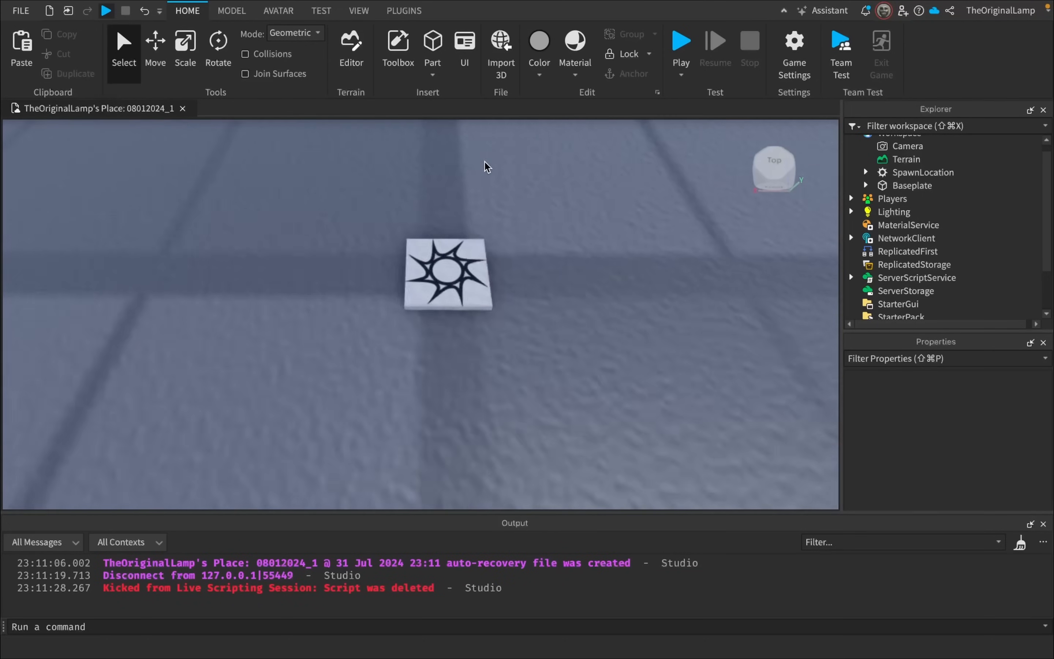
pyautogui.press('d')
pyautogui.press('a')
pyautogui.press('w')
pyautogui.press('d')
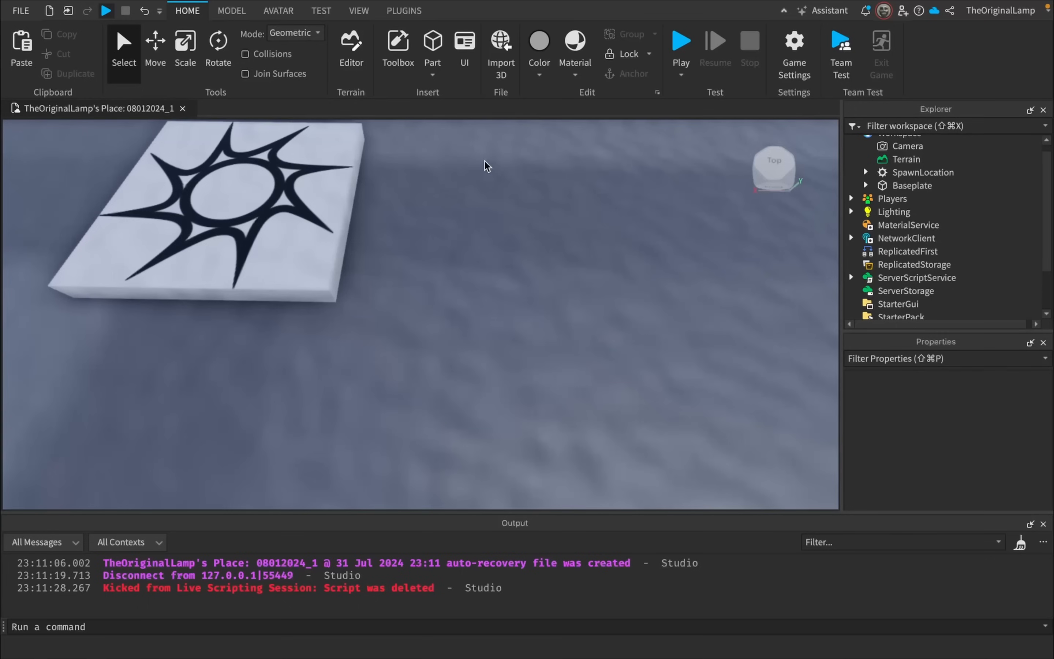
pyautogui.press('q')
pyautogui.scroll(-10, 485, 161)
pyautogui.moveTo(504, 182); pyautogui.dragTo(503, 182, button='right')
pyautogui.press('s')
pyautogui.moveTo(504, 181); pyautogui.dragTo(504, 183, button='right')
pyautogui.press('d')
pyautogui.press('s')
pyautogui.press('w')
pyautogui.press('s')
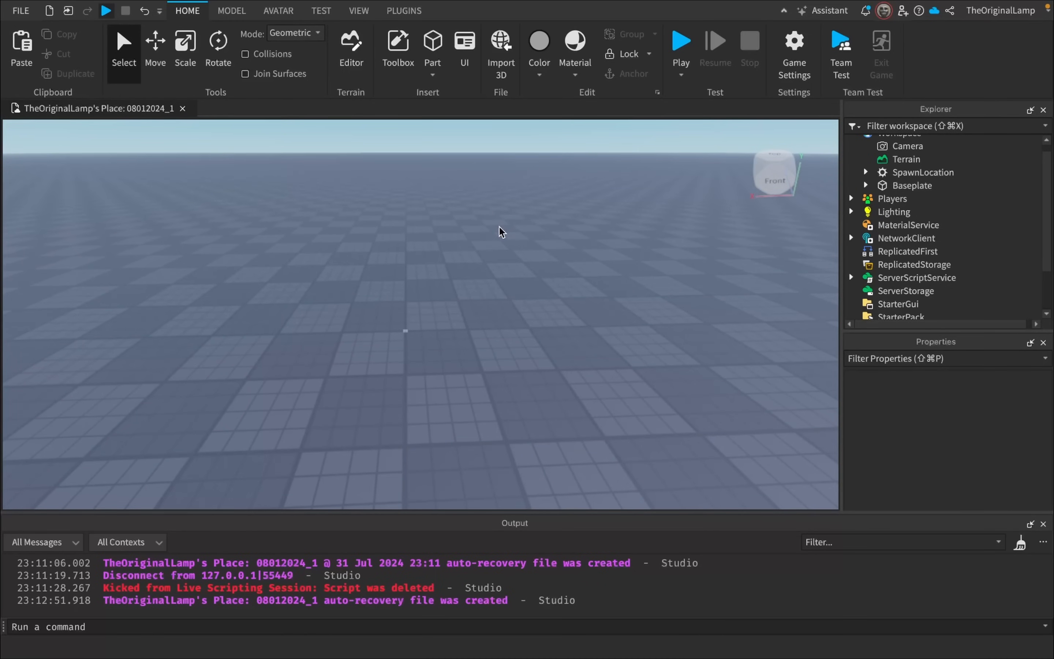
pyautogui.press('w')
pyautogui.moveTo(605, 251); pyautogui.dragTo(605, 251, button='right')
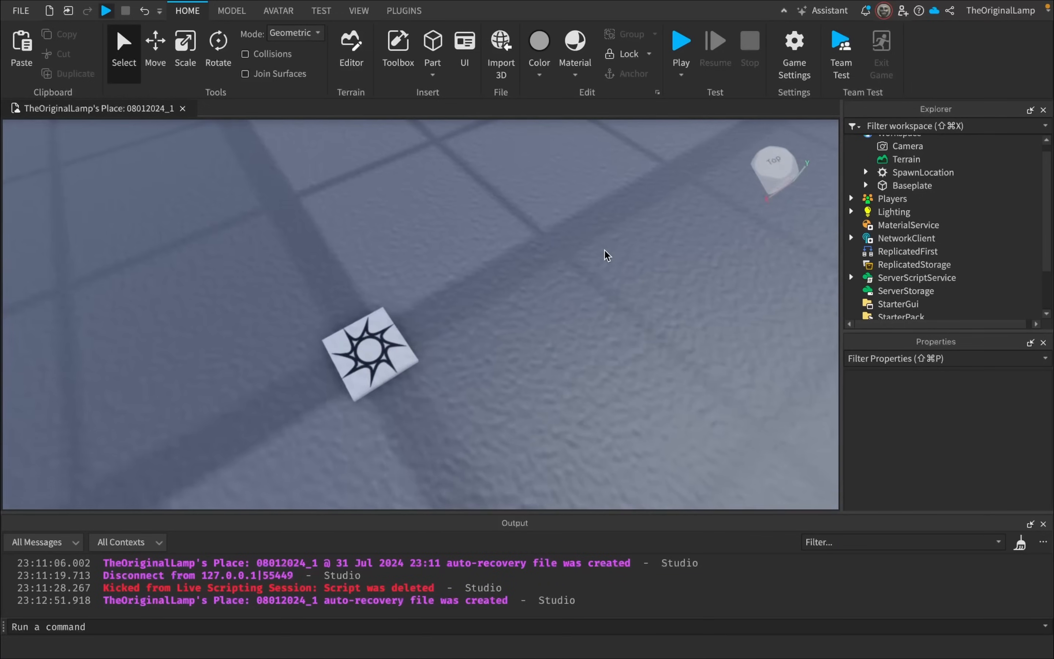
pyautogui.press('d')
pyautogui.press('w')
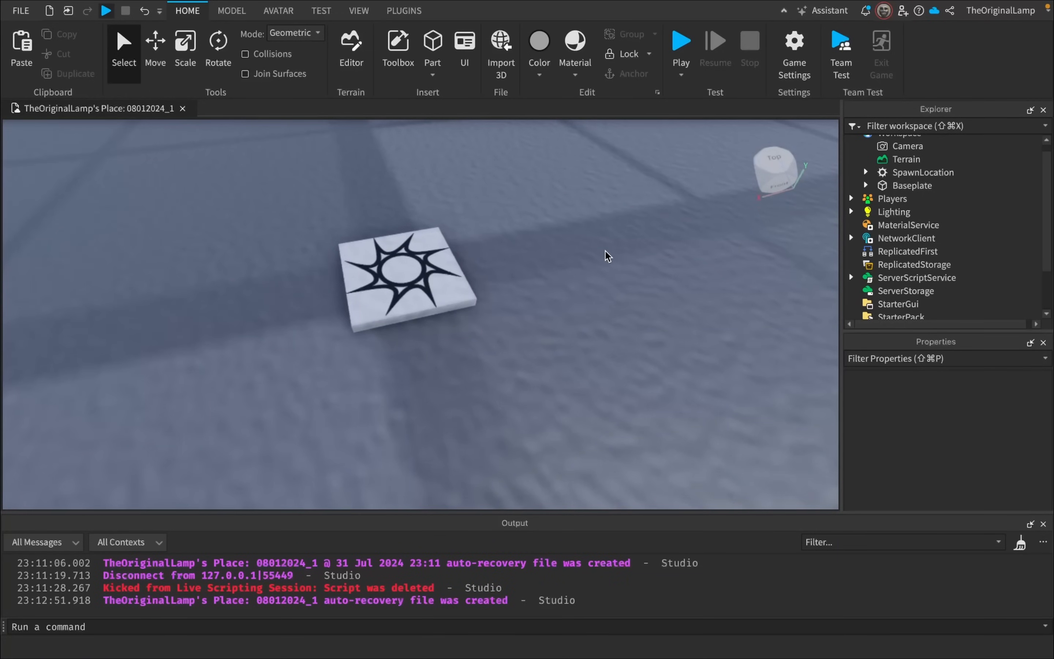
# Step: Insert a Model into the Workspace and name it SmallTower
pyautogui.click(931, 142)
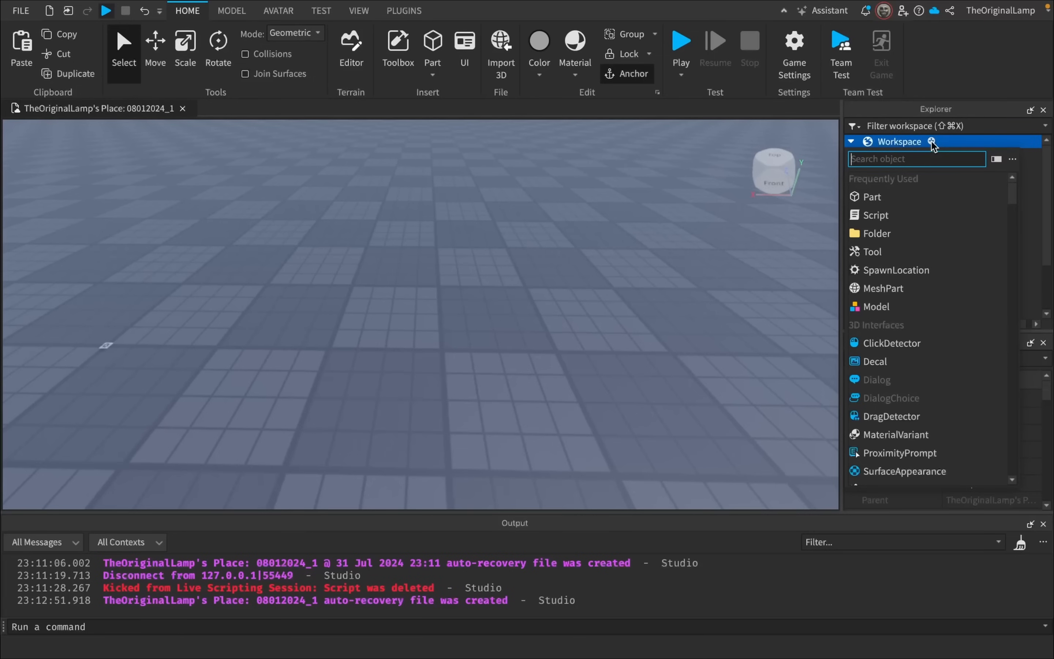
pyautogui.write('mod')
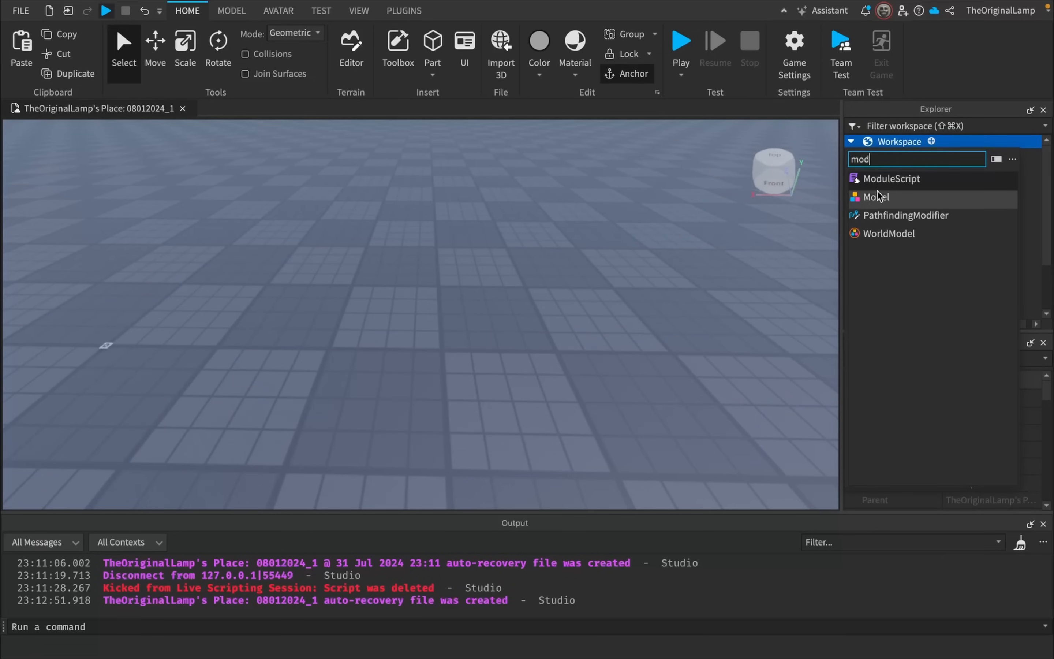
pyautogui.click(877, 197)
pyautogui.write('SmallTower')
pyautogui.press('Return')
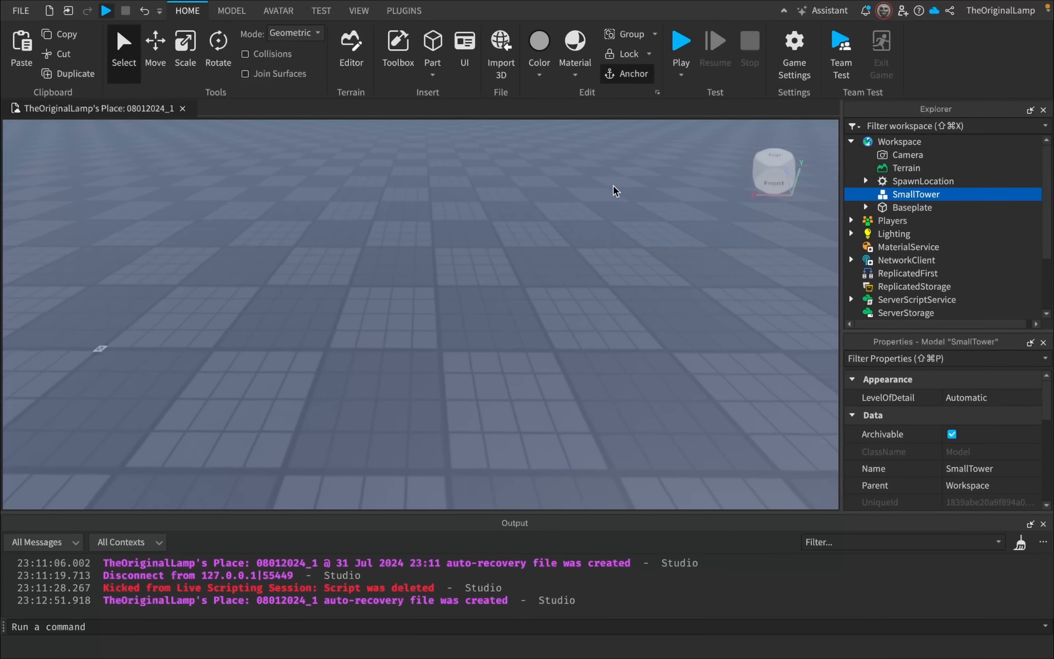
pyautogui.moveTo(613, 185); pyautogui.dragTo(456, 112, button='right')
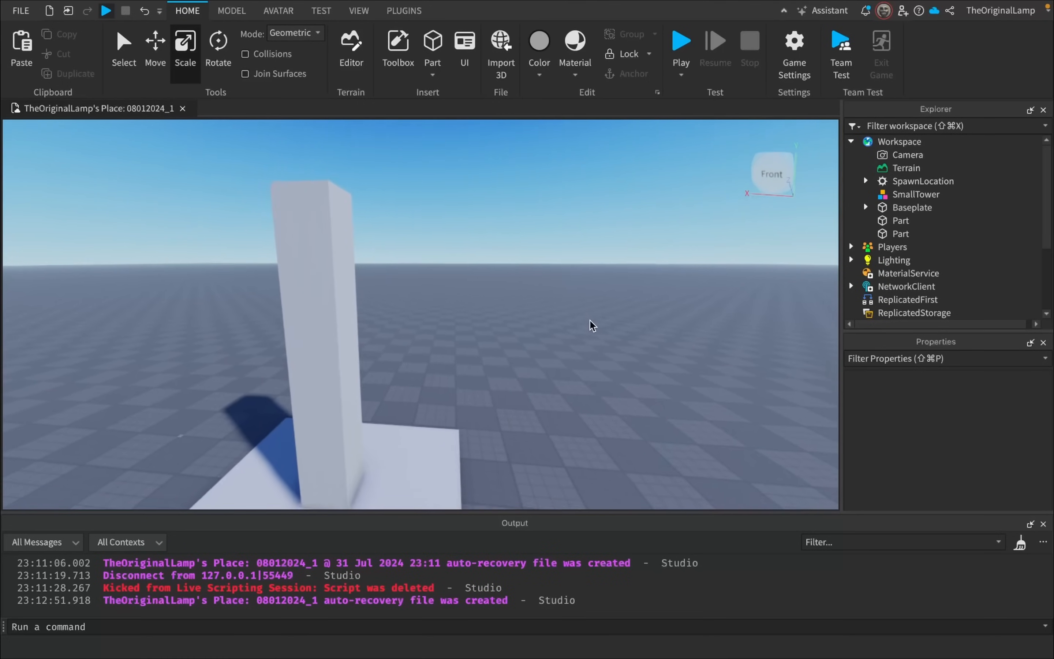
# Step: Move the column part and the base part from the Workspace into the SmallTower model
pyautogui.press('w')
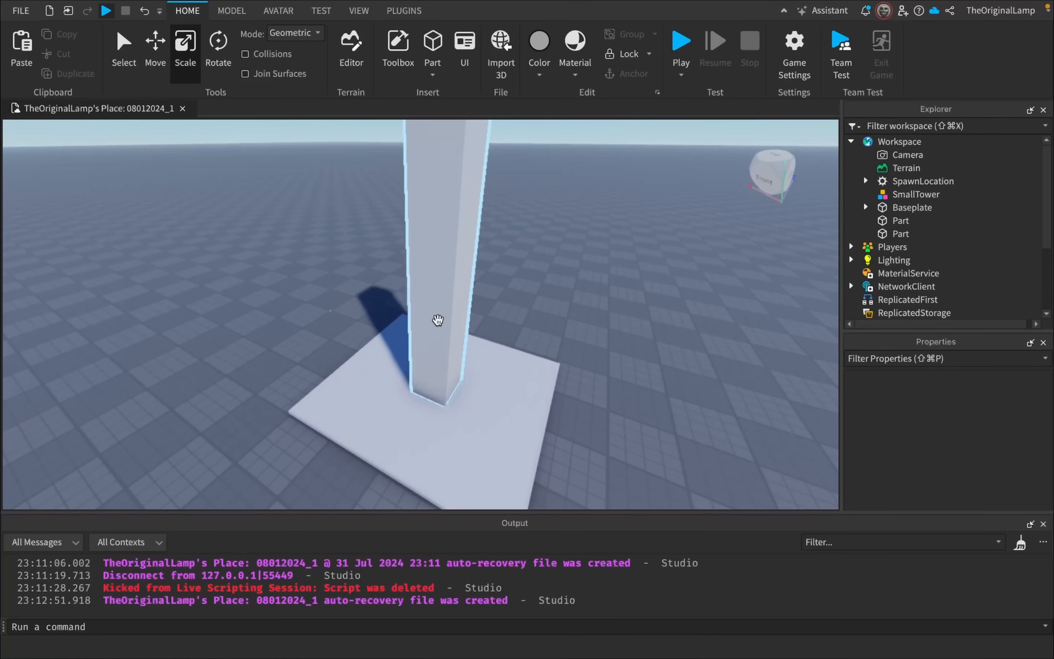
pyautogui.click(438, 320)
pyautogui.press('s')
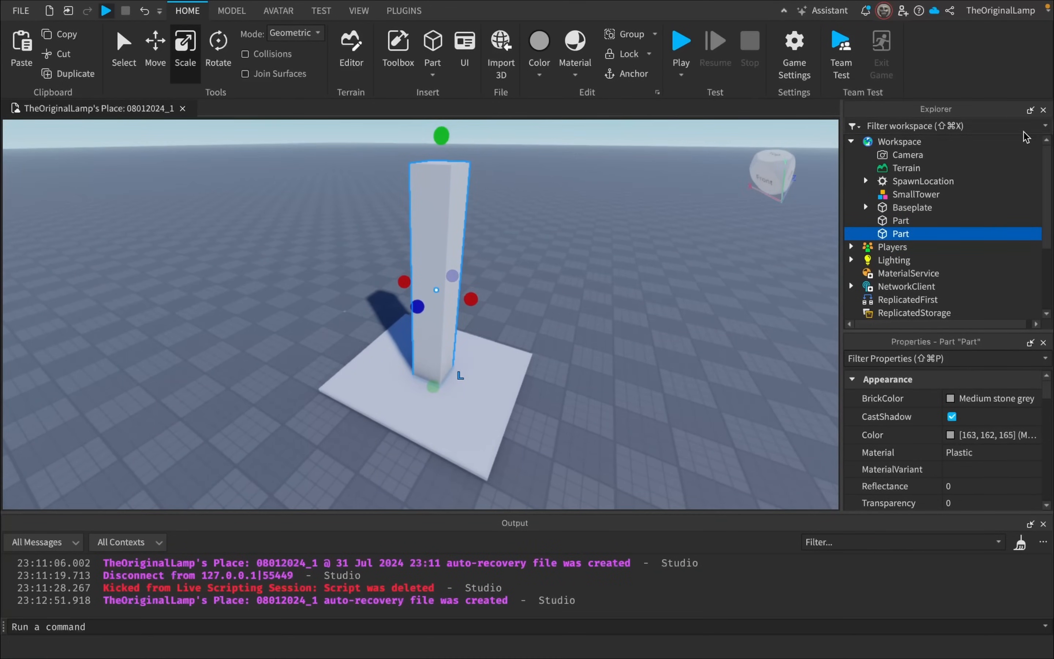
pyautogui.keyDown('ctrl'); pyautogui.click(891, 220); pyautogui.keyUp('ctrl')
pyautogui.moveTo(891, 220); pyautogui.dragTo(914, 194)
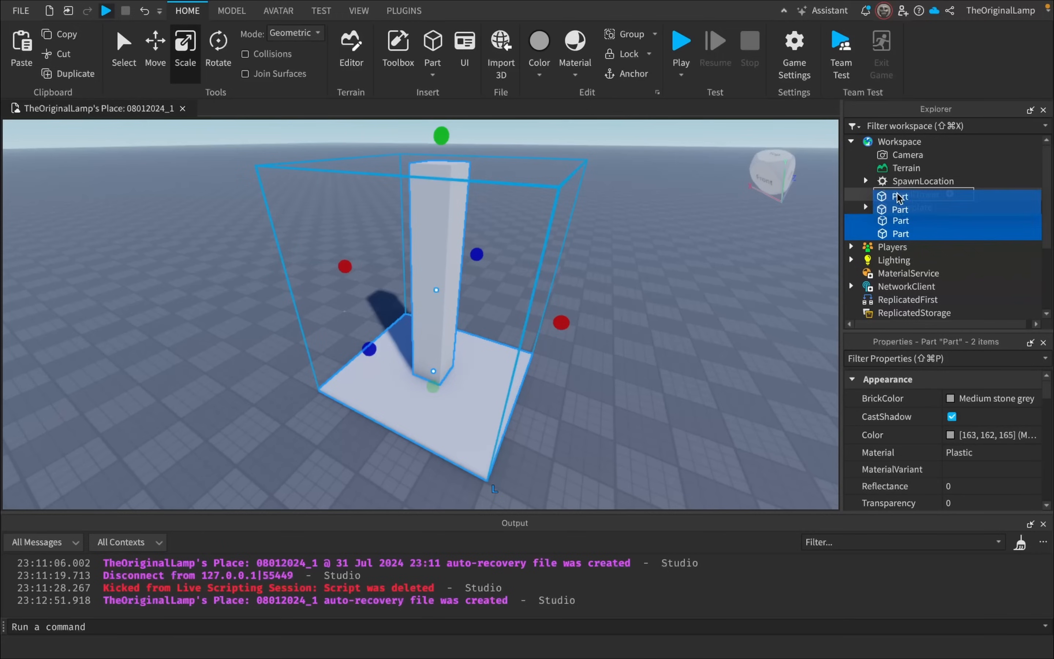
# Step: Duplicate the column part, shorten it into a horizontal arm, and place it projecting from the top of the column
pyautogui.click(432, 212)
pyautogui.moveTo(444, 199); pyautogui.dragTo(436, 357)
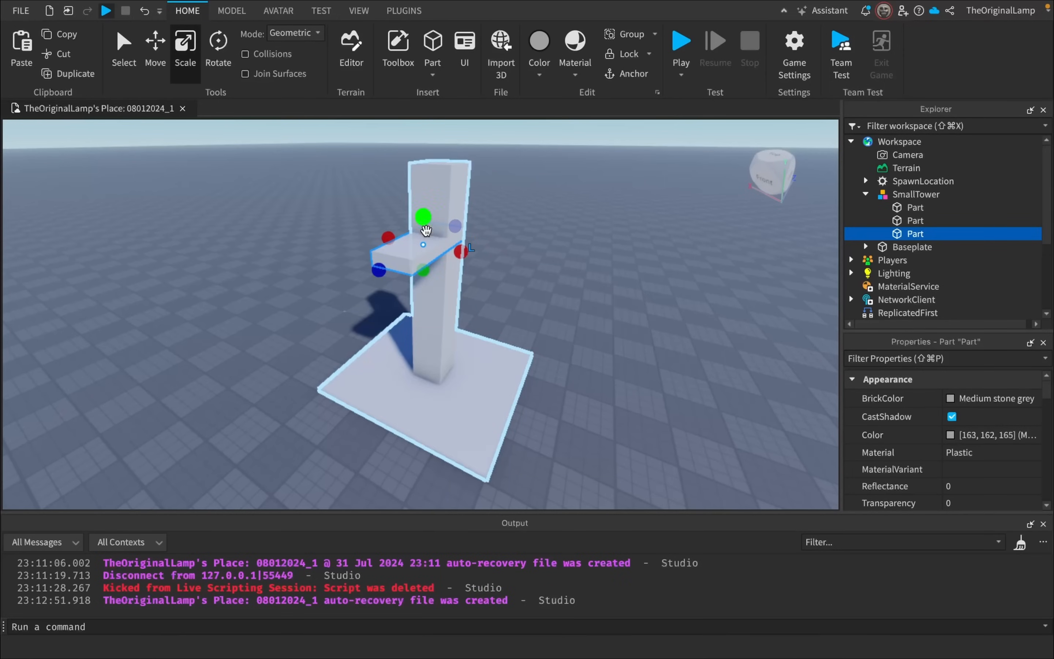
pyautogui.press('super+2')
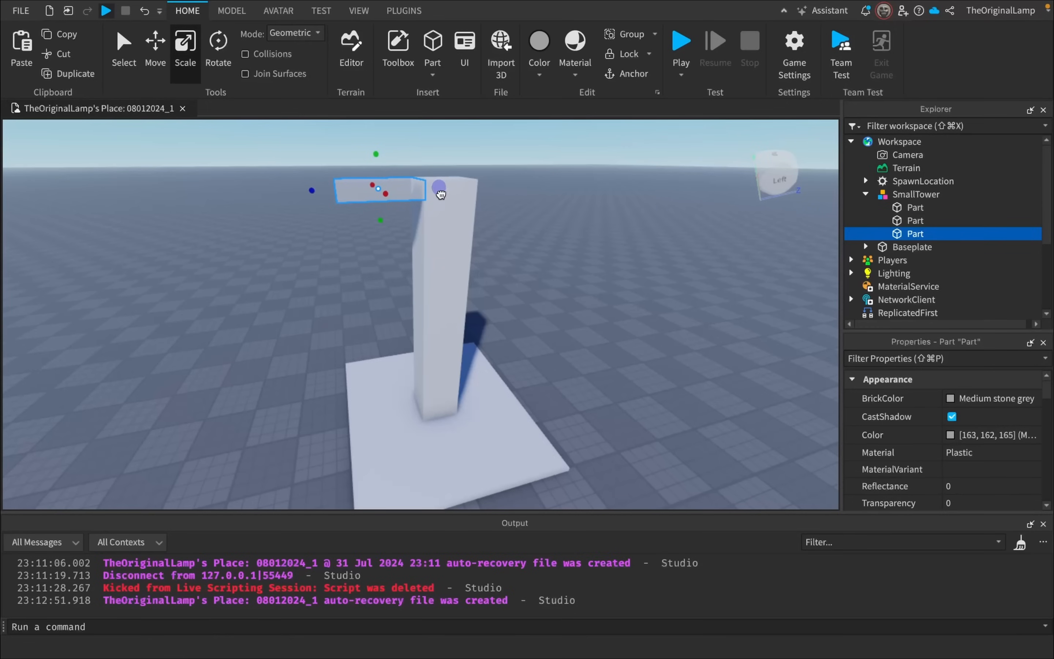
pyautogui.moveTo(493, 226); pyautogui.dragTo(493, 226, button='right')
# Step: Duplicate the arm and reshape the copy into a small thin platform under the arm, just above the base
pyautogui.press('super+d')
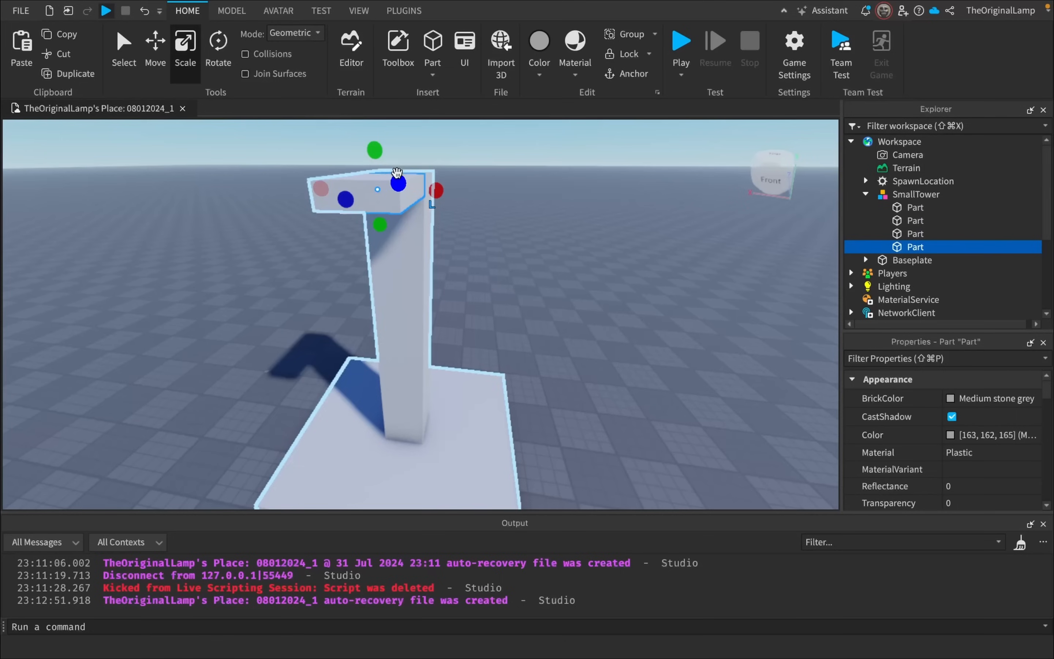
pyautogui.press('super+2')
pyautogui.moveTo(380, 151); pyautogui.dragTo(389, 329)
pyautogui.press('super+3')
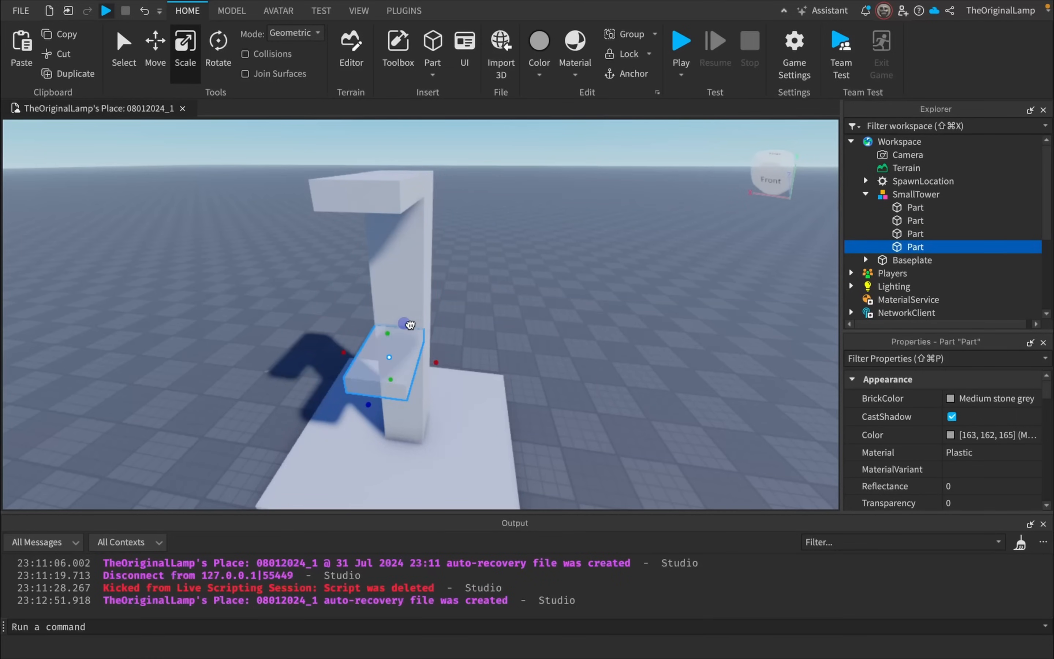
pyautogui.moveTo(384, 342); pyautogui.dragTo(386, 354)
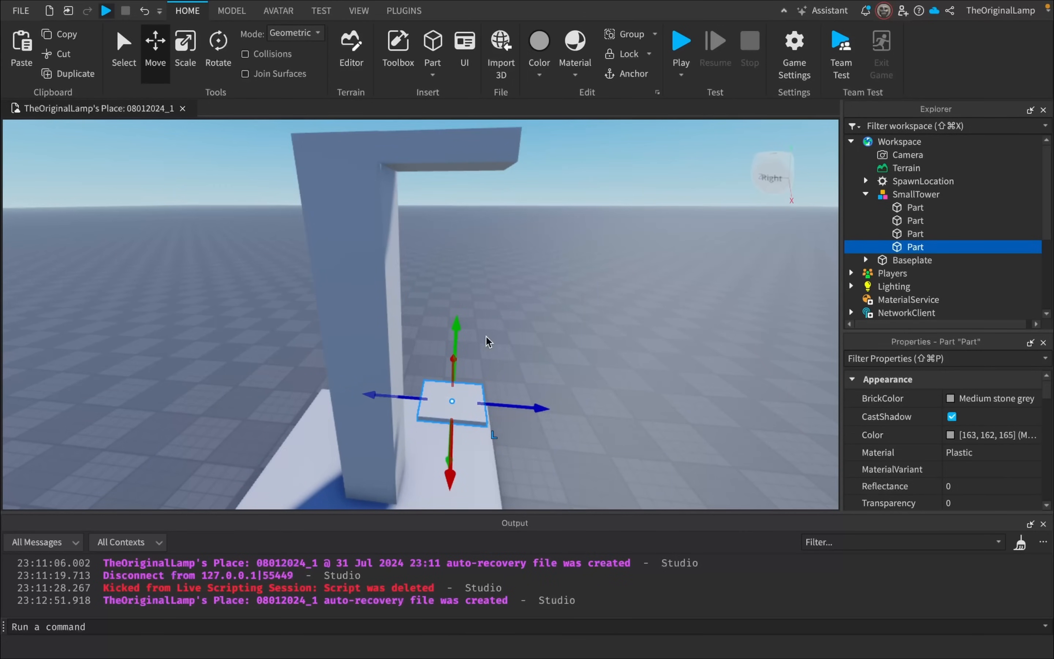
# Step: Add a RopeConstraint to the small platform part and connect it to the tower's arm
pyautogui.click(935, 246)
pyautogui.write('rope')
pyautogui.click(897, 284)
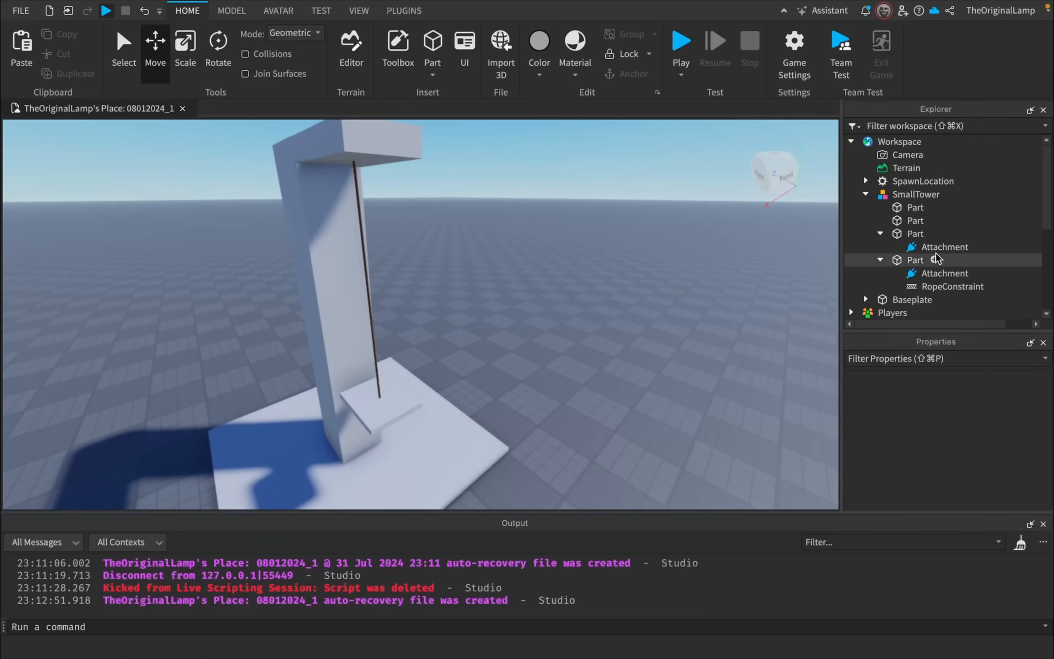
pyautogui.click(953, 286)
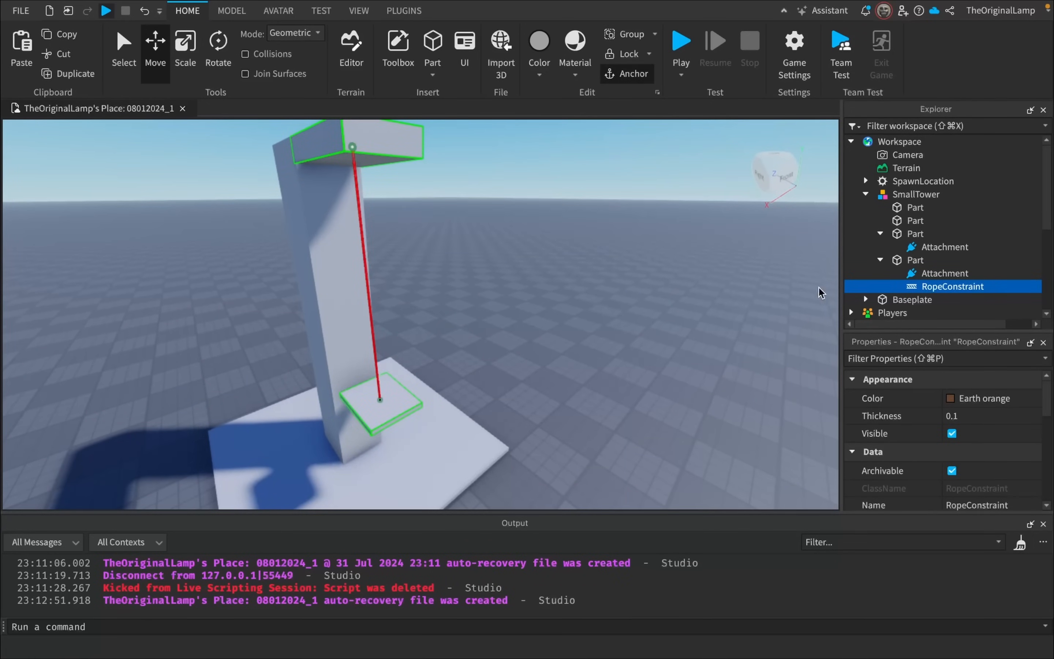
pyautogui.click(686, 266)
pyautogui.press('d')
pyautogui.moveTo(724, 284); pyautogui.dragTo(725, 283, button='right')
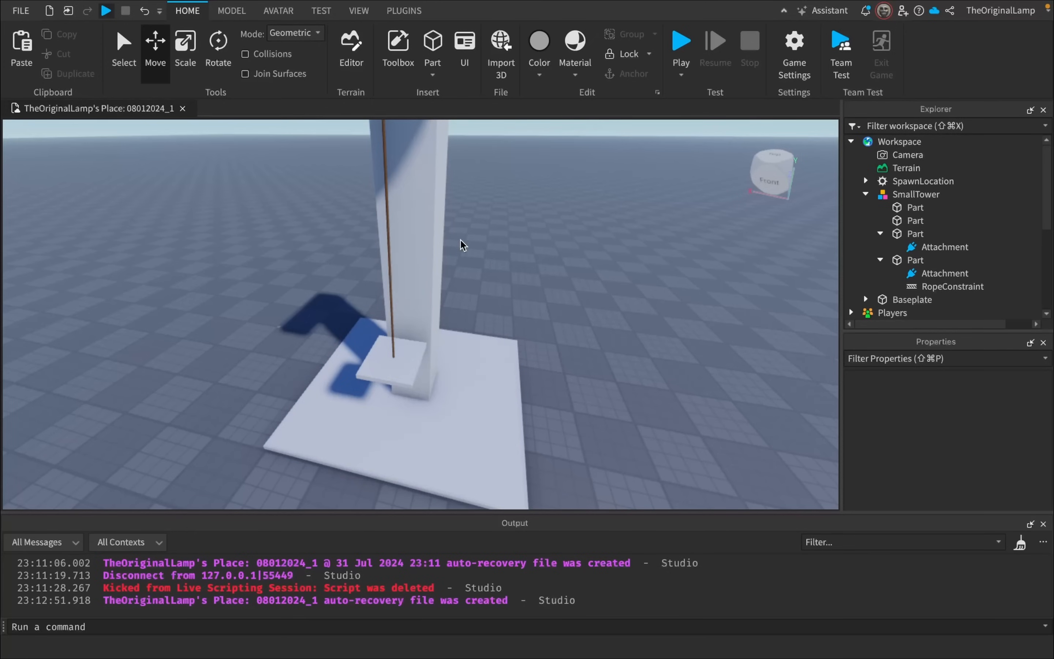
# Step: Run the simulation without a character to test the hanging platform, and stop it
pyautogui.click(686, 66)
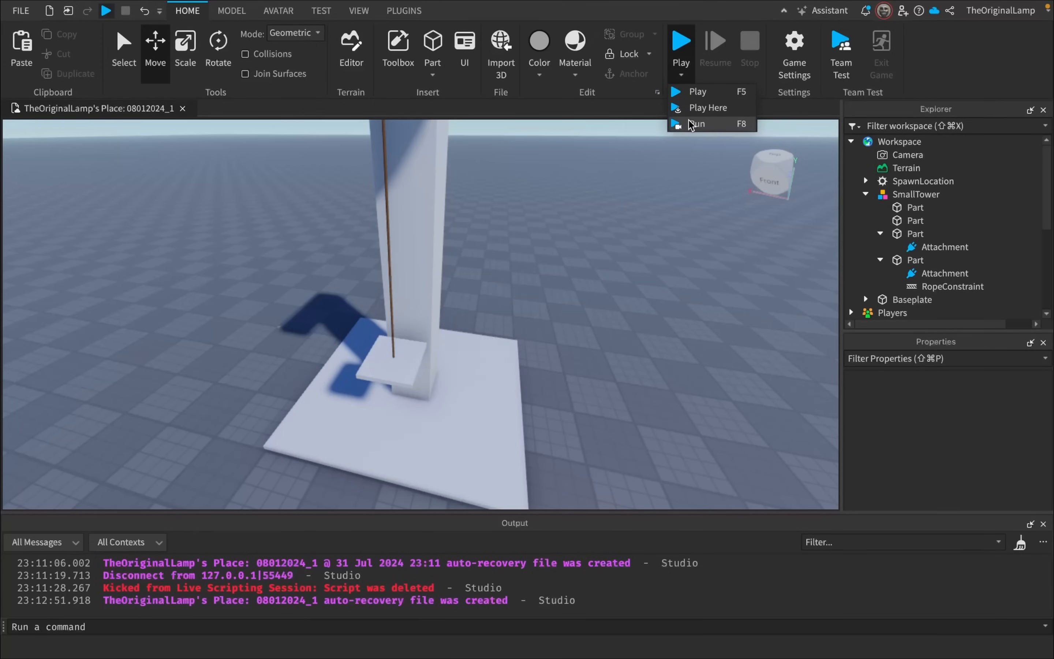
pyautogui.click(692, 125)
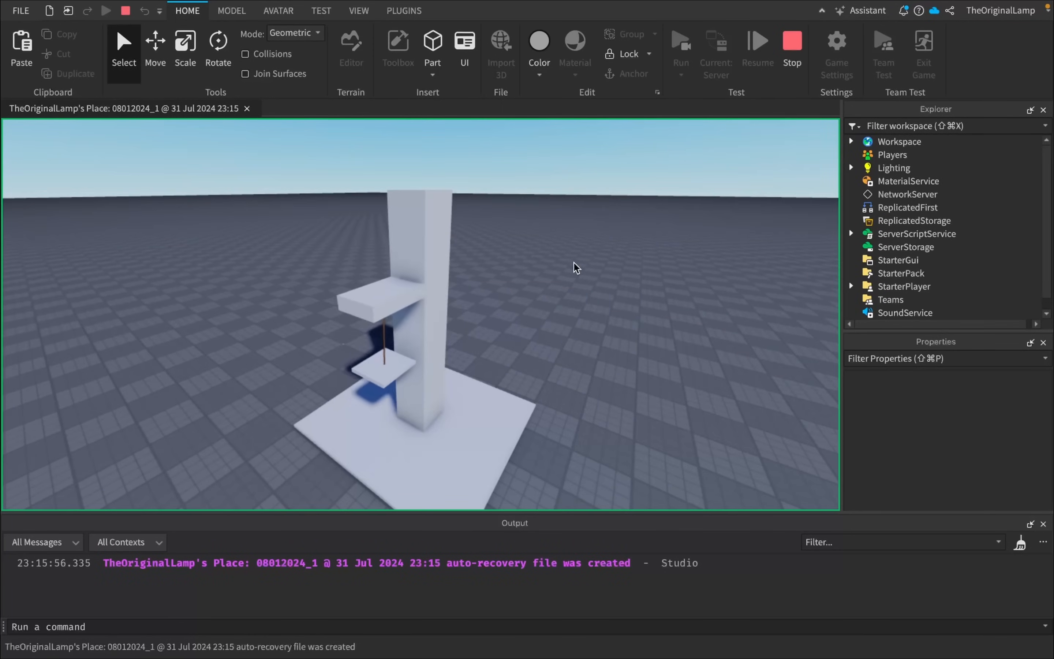
pyautogui.hotkey('shift', 'F5')
# Step: Anchor the tower's base, column and arm parts, leaving the hanging platform unanchored
pyautogui.keyDown('shift'); pyautogui.click(915, 234); pyautogui.keyUp('shift')
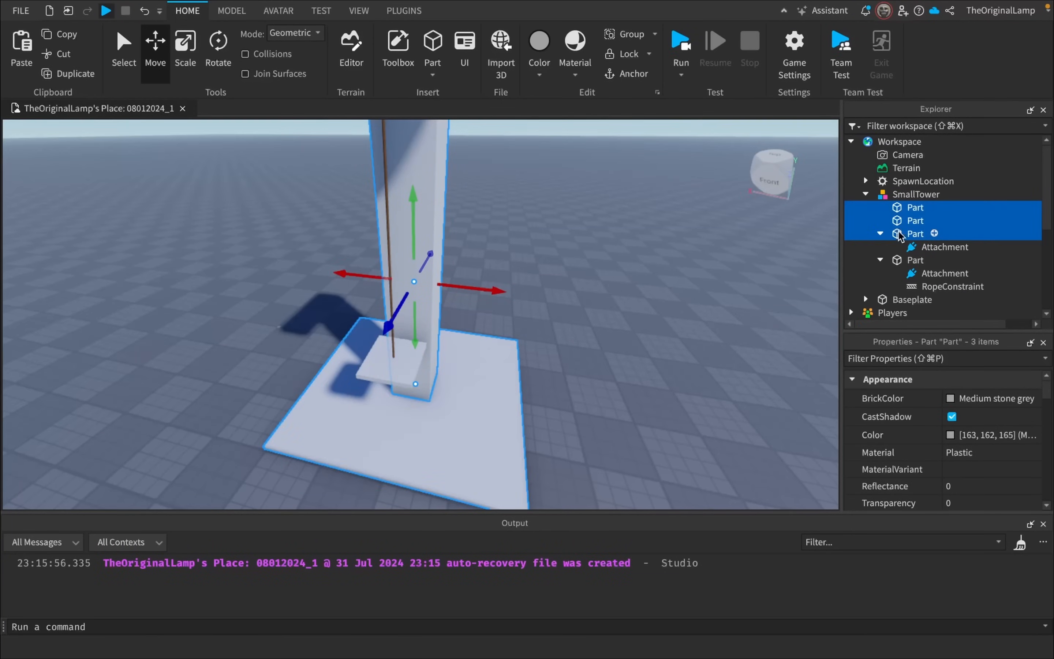
pyautogui.scroll(-3, 973, 441)
pyautogui.scroll(-10, 971, 438)
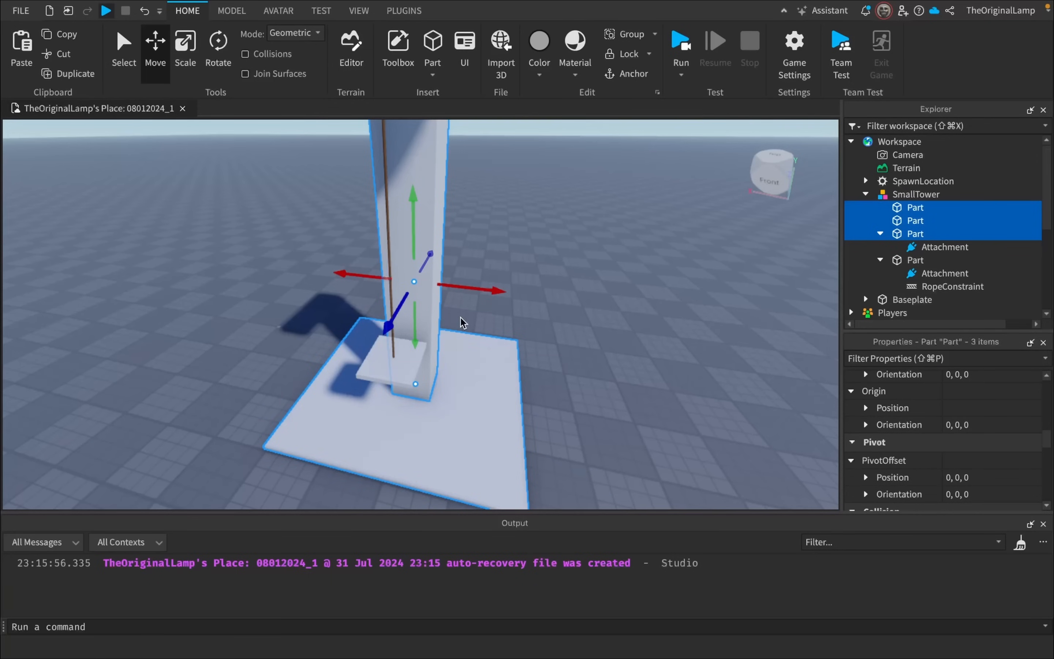
pyautogui.click(953, 466)
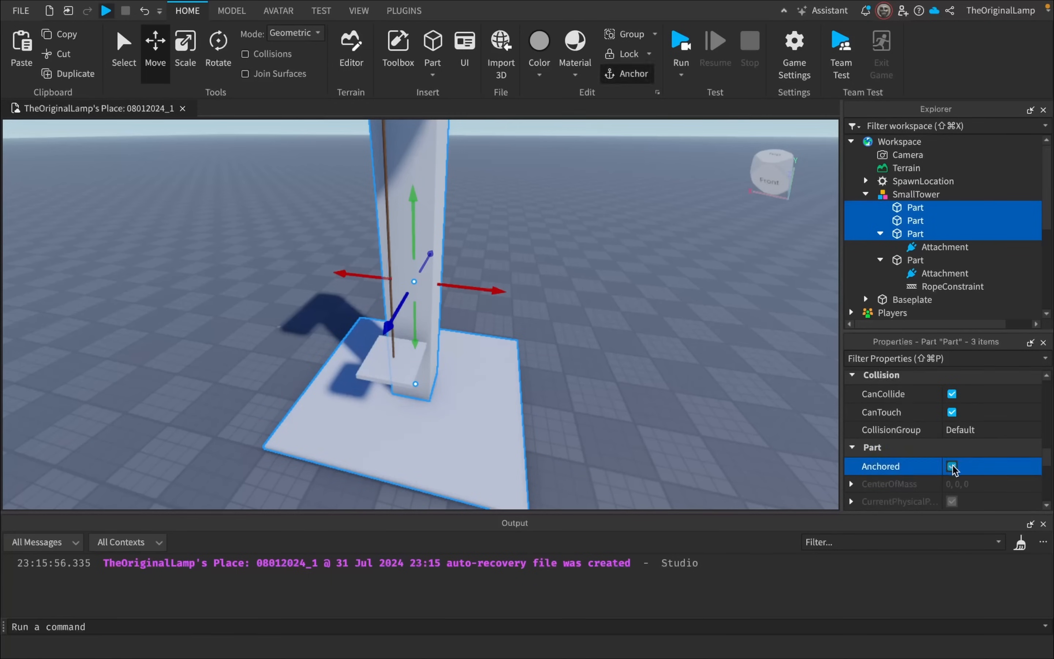
# Step: Run the simulation again and examine the hanging platform with the tower anchored
pyautogui.press('F8')
pyautogui.press('s')
pyautogui.press('a')
pyautogui.moveTo(520, 269); pyautogui.dragTo(520, 270, button='right')
pyautogui.press('w')
pyautogui.press('s')
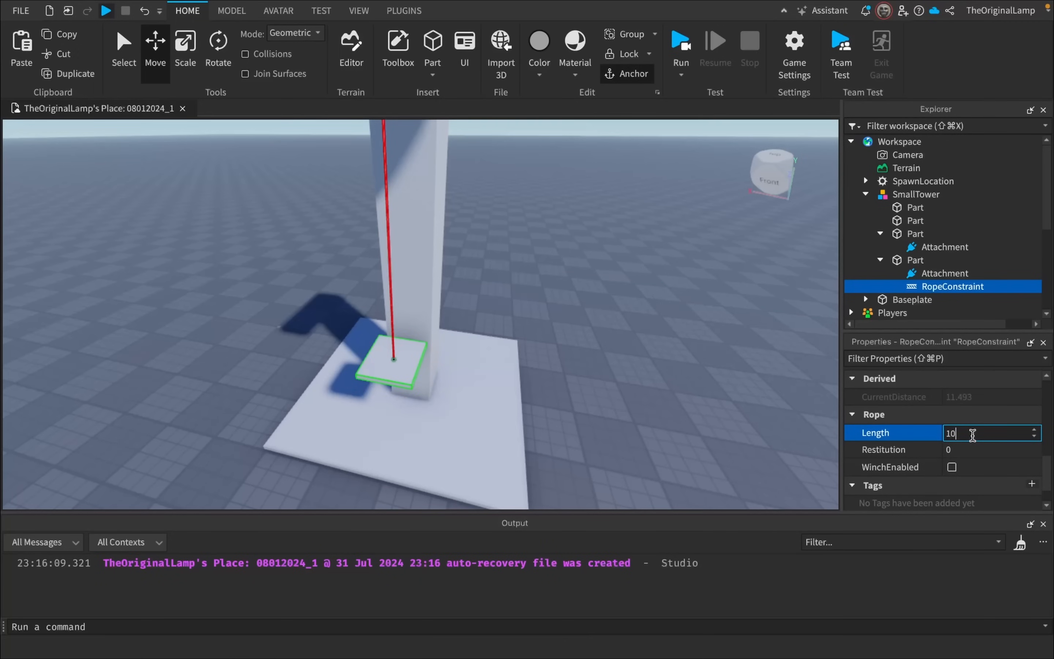
# Step: Adjust the RopeConstraint's Length, trying a value of 20 on the way
pyautogui.write('20')
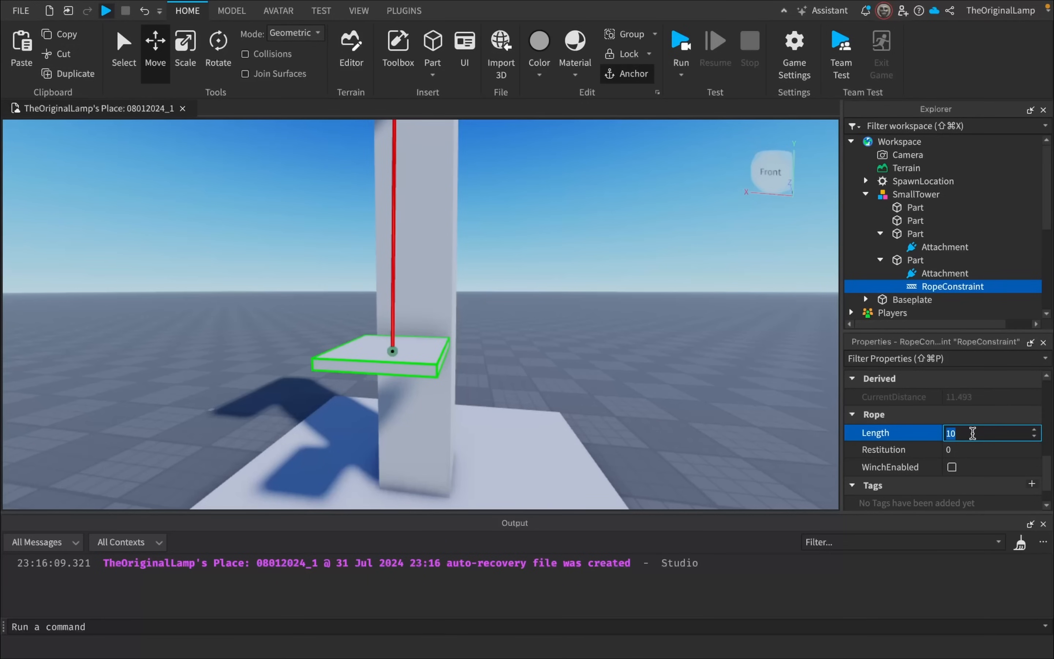
pyautogui.press('Return')
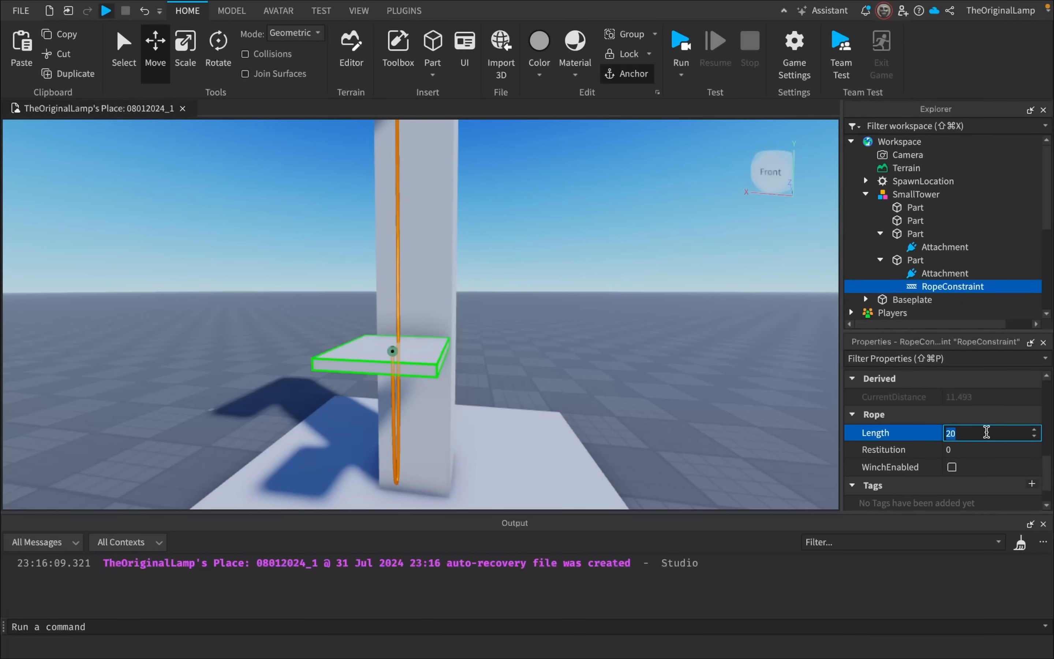
pyautogui.press('Return')
pyautogui.click(625, 336)
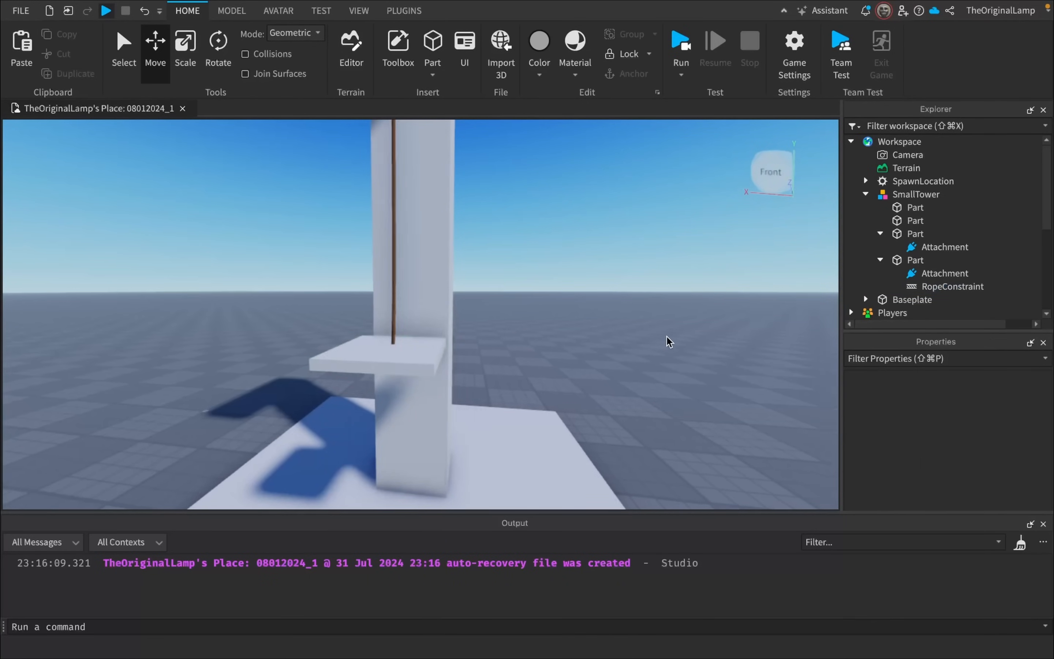
# Step: Run the simulation with the adjusted rope length, watch the platform from below, and stop it
pyautogui.moveTo(667, 336); pyautogui.dragTo(666, 336, button='right')
pyautogui.click(681, 46)
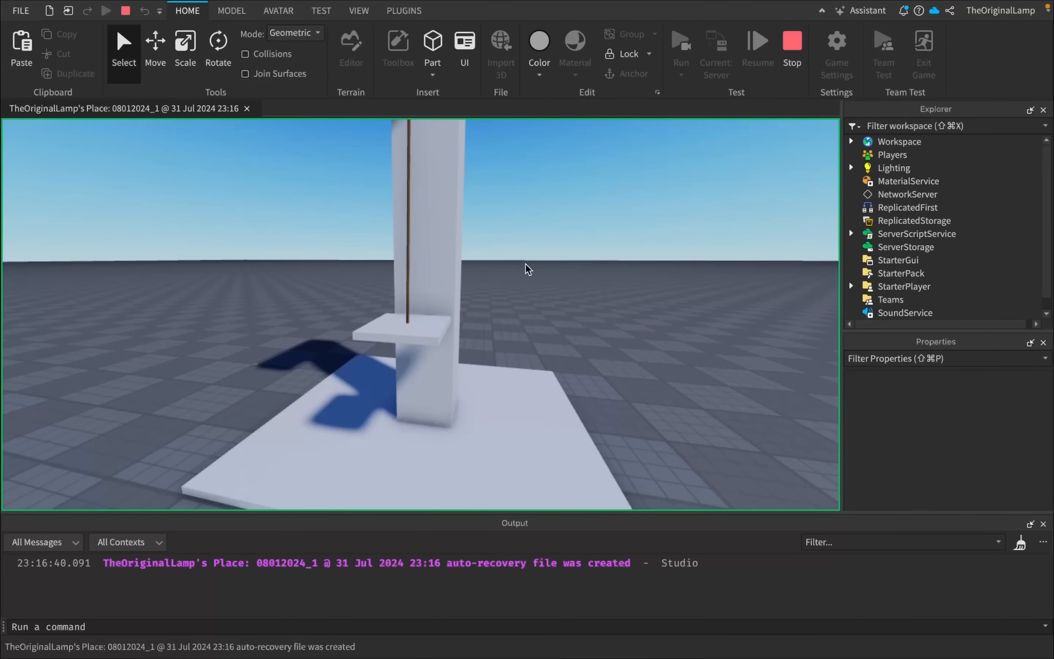
pyautogui.moveTo(525, 264); pyautogui.dragTo(525, 264, button='right')
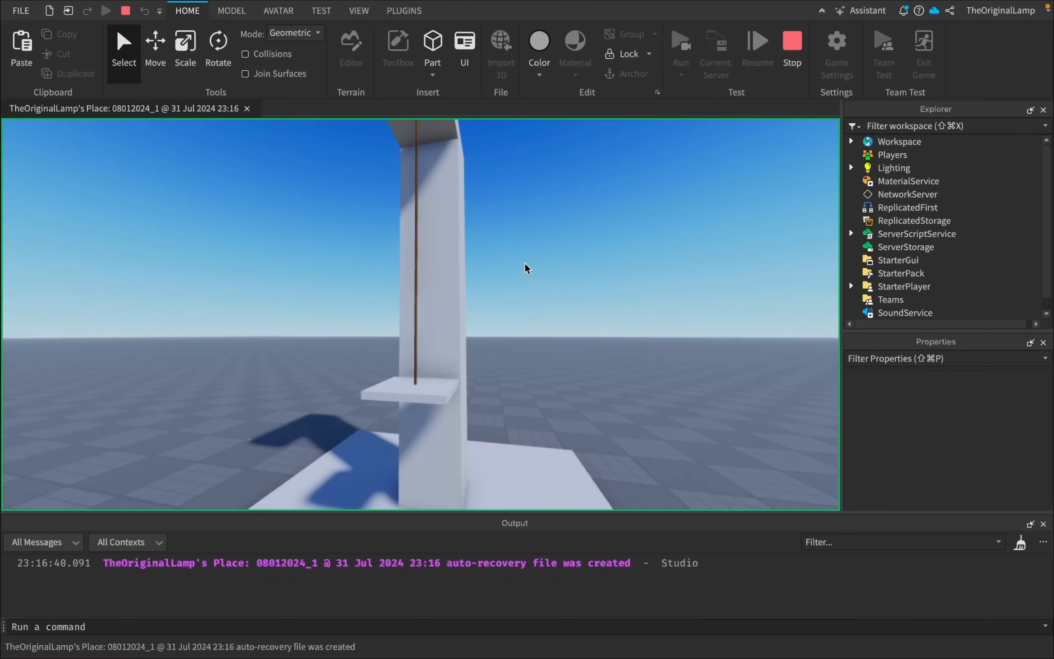
pyautogui.click(791, 57)
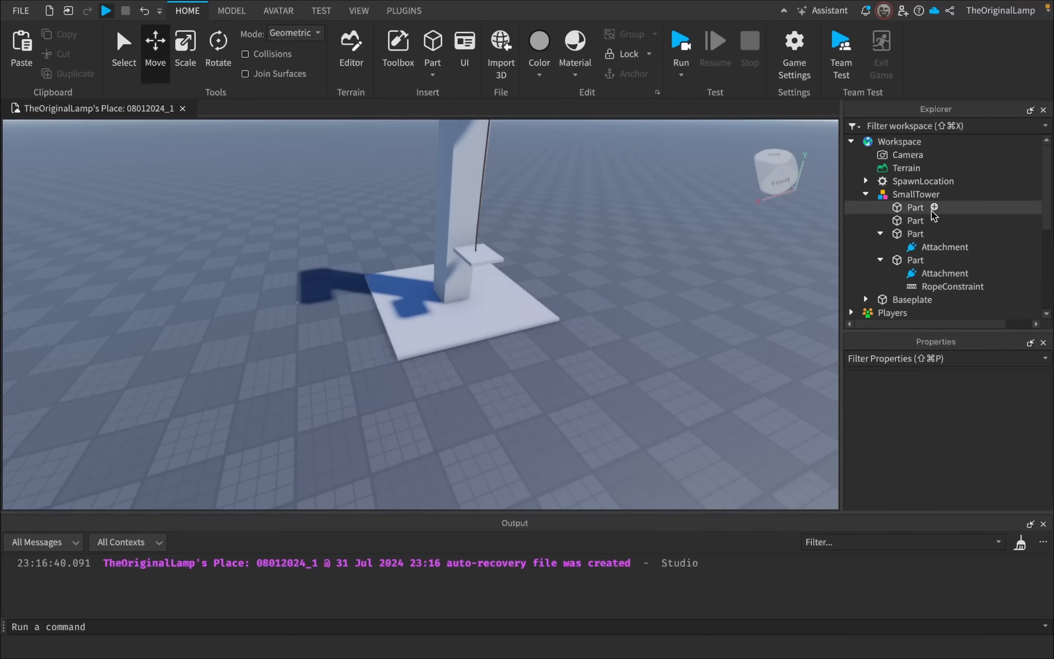
# Step: Try scaling the whole SmallTower model down and view it beside the tiny spawn
pyautogui.click(930, 194)
pyautogui.press('super+3')
pyautogui.moveTo(543, 203); pyautogui.dragTo(423, 216)
pyautogui.moveTo(490, 248); pyautogui.dragTo(490, 249, button='right')
pyautogui.press('w')
pyautogui.press('s')
pyautogui.press('w')
pyautogui.press('s')
pyautogui.press('w')
pyautogui.press('s')
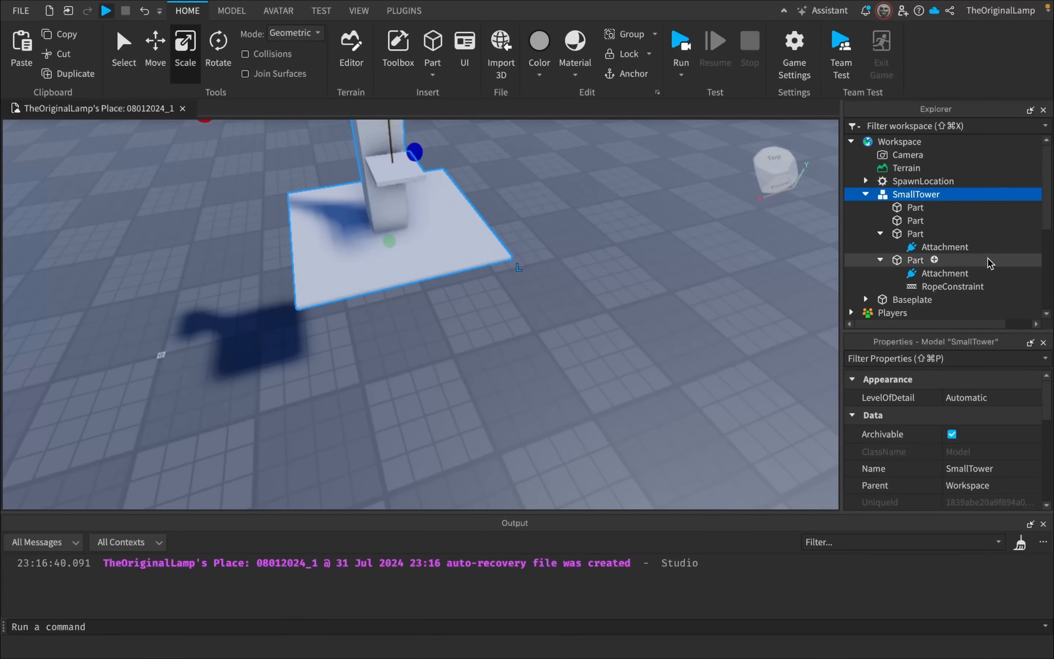
# Step: Examine the RopeConstraint's properties in the scaled-down tower, undo the scaling, and compare its Thickness at the original size
pyautogui.click(958, 286)
pyautogui.scroll(-3, 983, 422)
pyautogui.scroll(2, 983, 421)
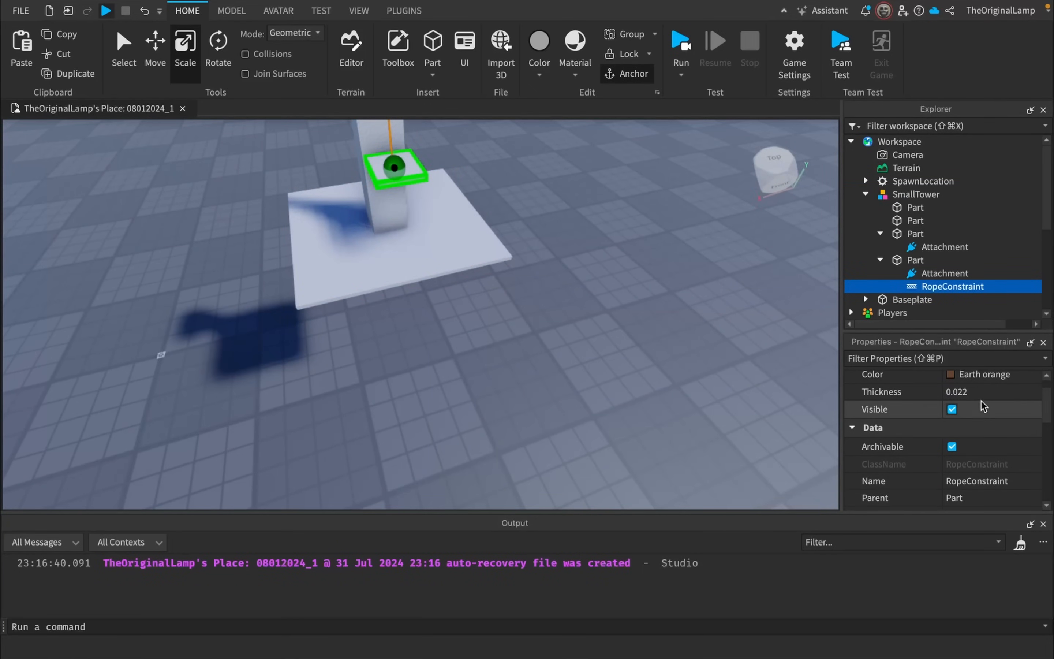
pyautogui.scroll(-5, 984, 409)
pyautogui.scroll(4, 983, 402)
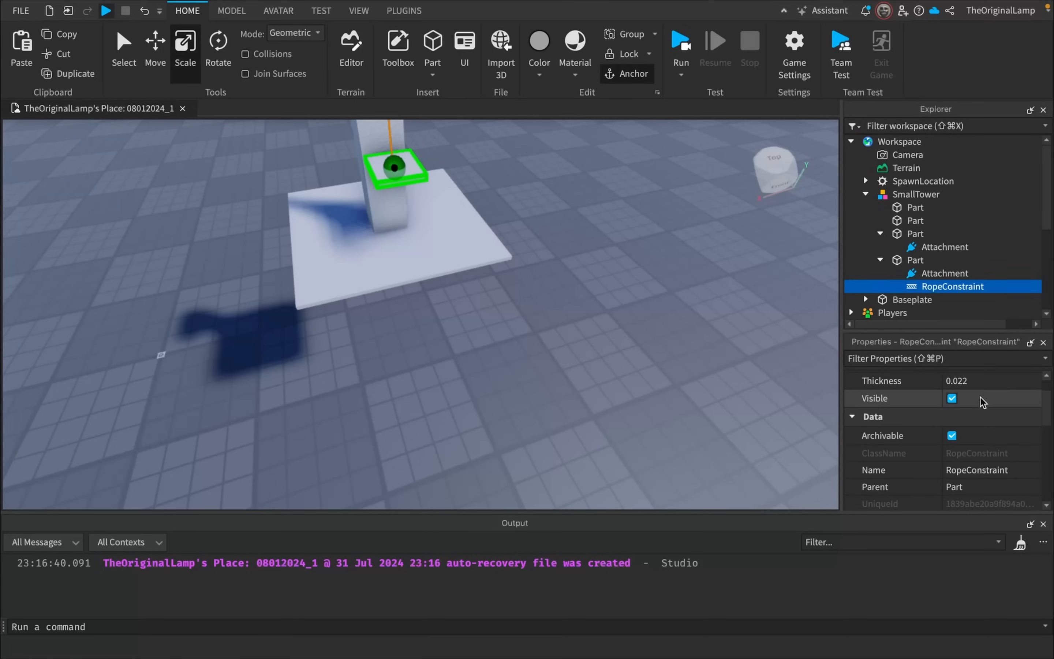
pyautogui.scroll(2, 982, 402)
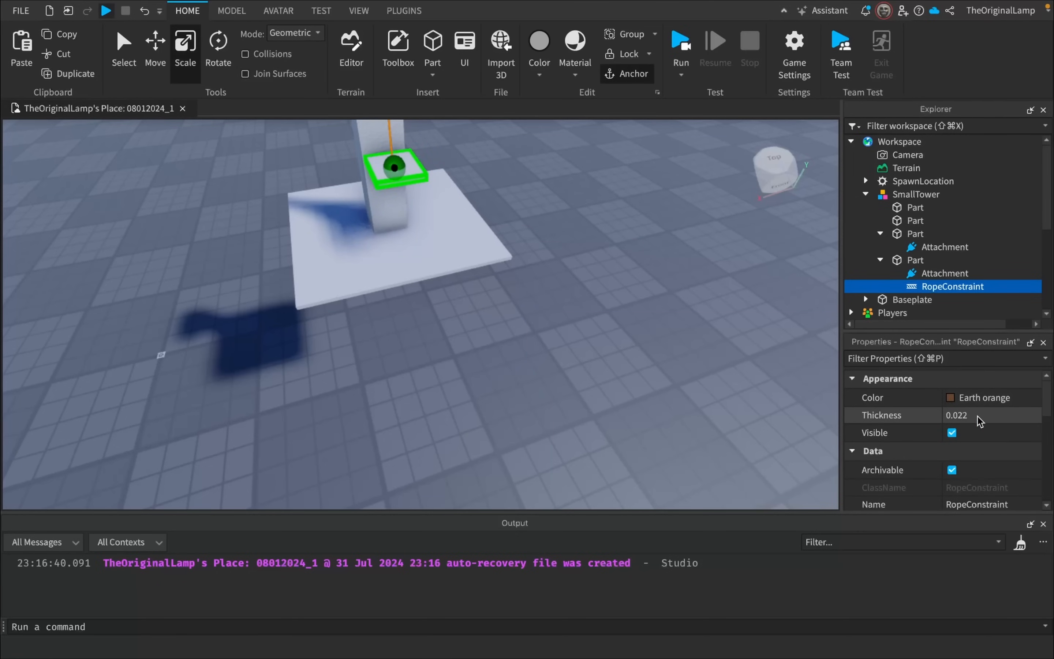
pyautogui.scroll(-8, 979, 421)
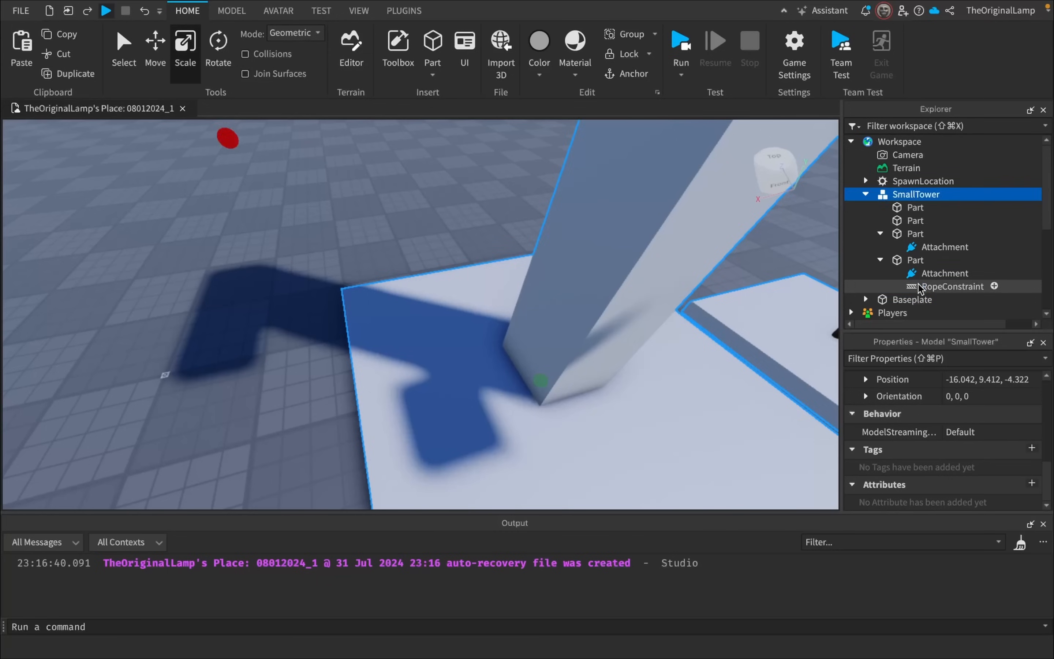
pyautogui.scroll(-2, 951, 416)
pyautogui.scroll(10, 951, 418)
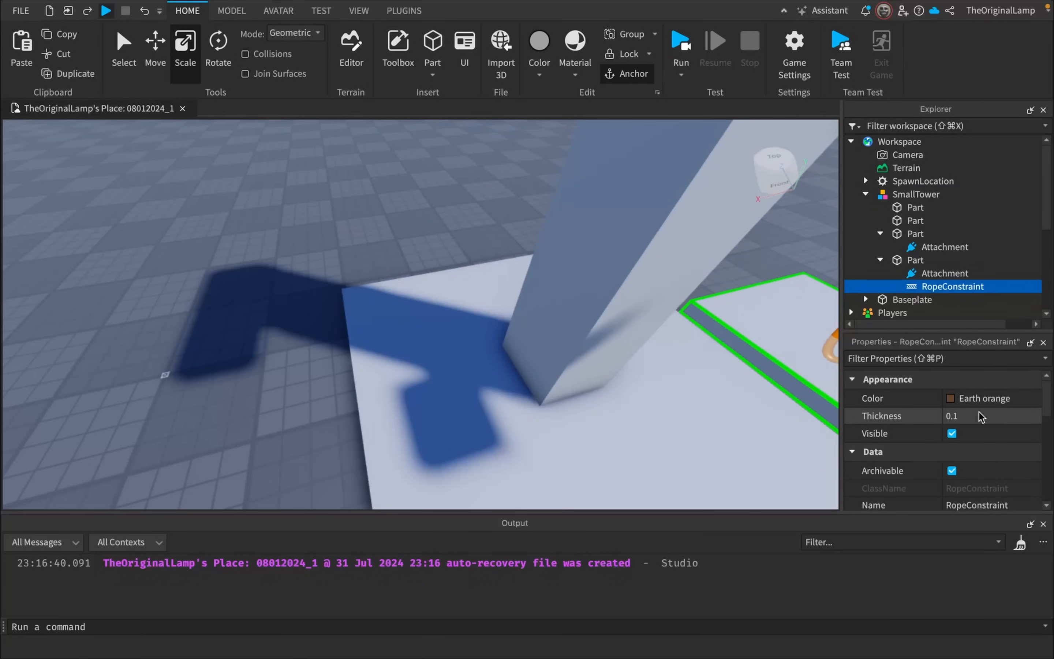
# Step: Select the whole SmallTower model again and scale it down to a tiny size
pyautogui.press('f')
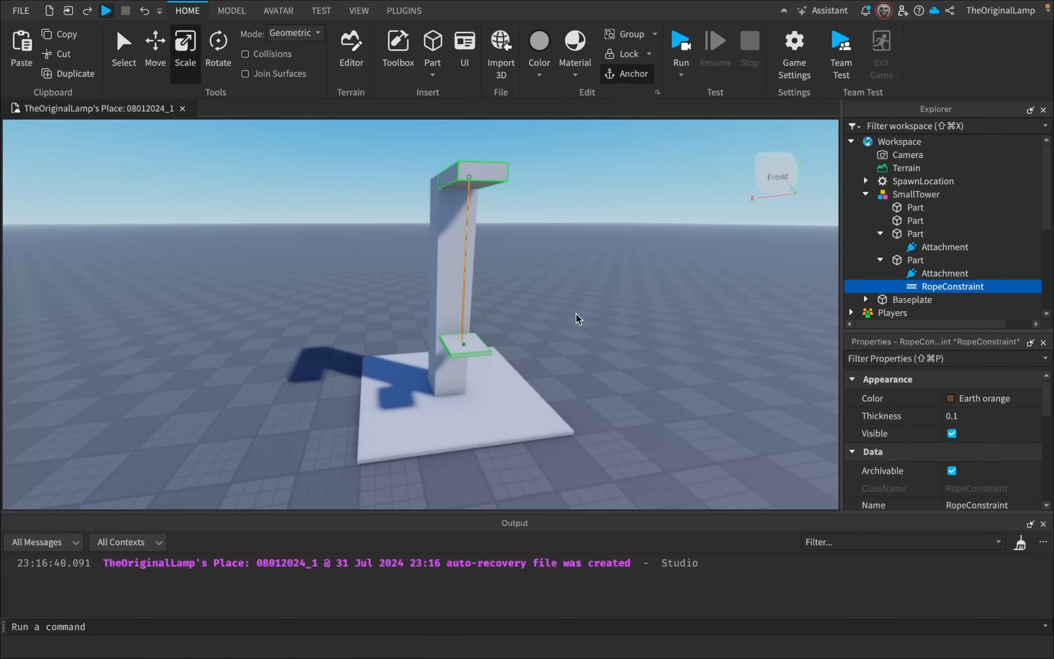
pyautogui.press('a')
pyautogui.click(542, 387)
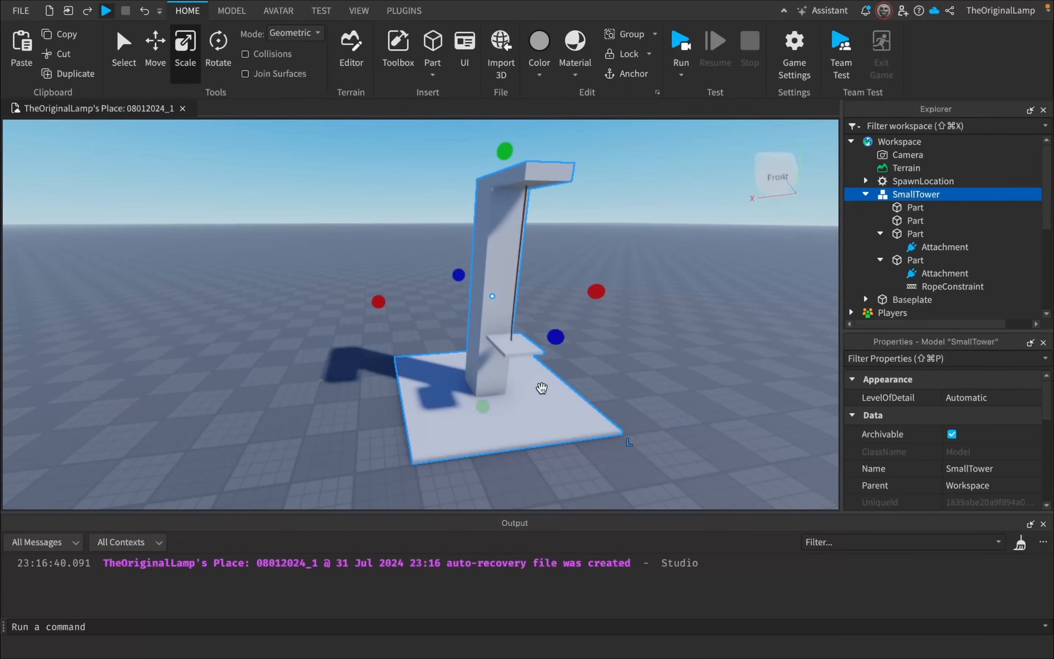
pyautogui.scroll(-8, 586, 285)
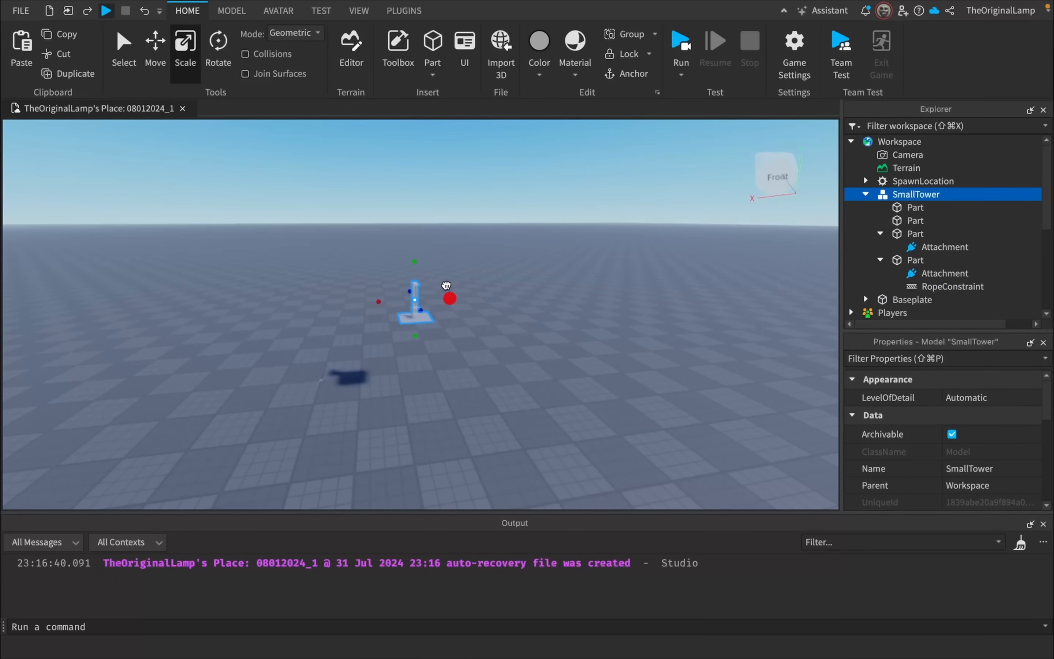
pyautogui.press('w')
pyautogui.moveTo(486, 278); pyautogui.dragTo(485, 280, button='right')
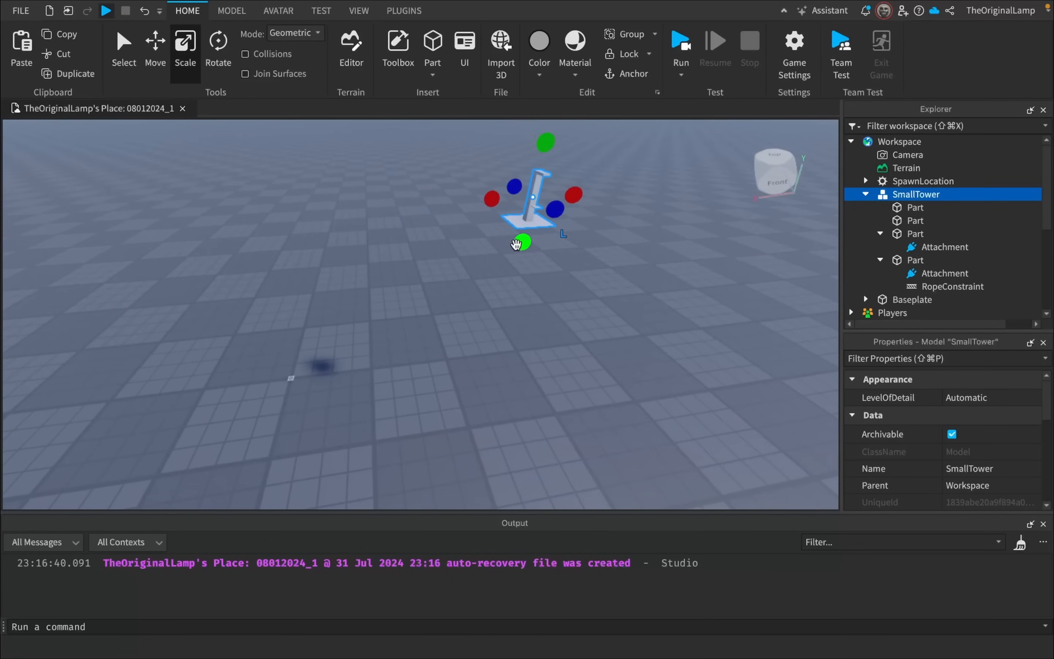
# Step: Move the tiny SmallTower onto the baseplate right next to the SpawnLocation
pyautogui.press('super+1')
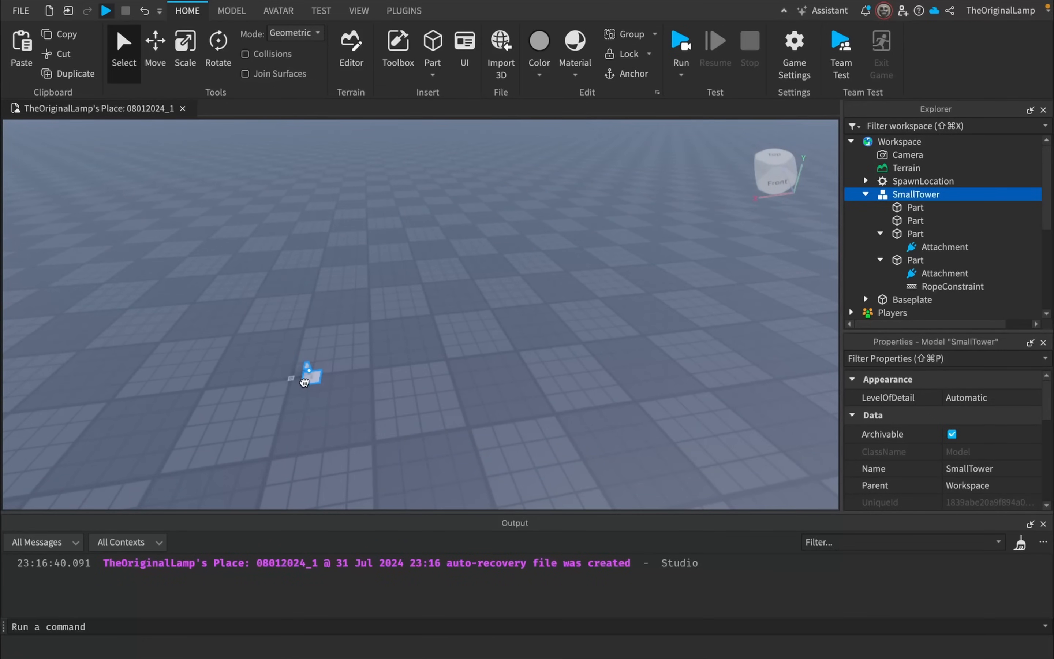
pyautogui.press('f')
pyautogui.moveTo(423, 412); pyautogui.dragTo(426, 420)
# Step: Play-test the place and jump the tiny character around the tower's rope-hung platform
pyautogui.click(680, 65)
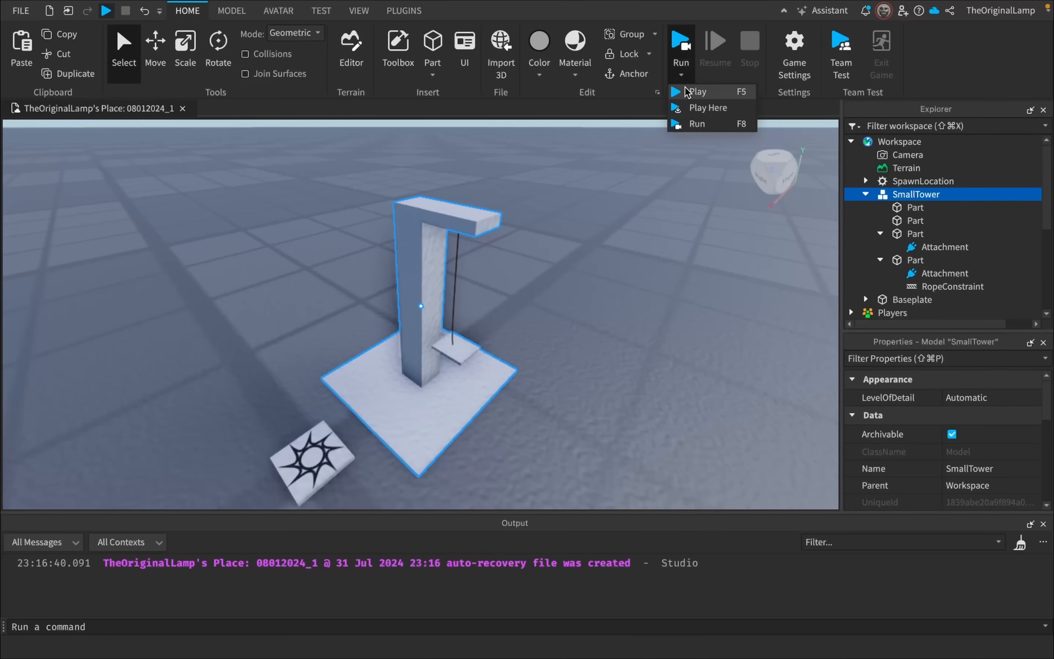
pyautogui.click(687, 90)
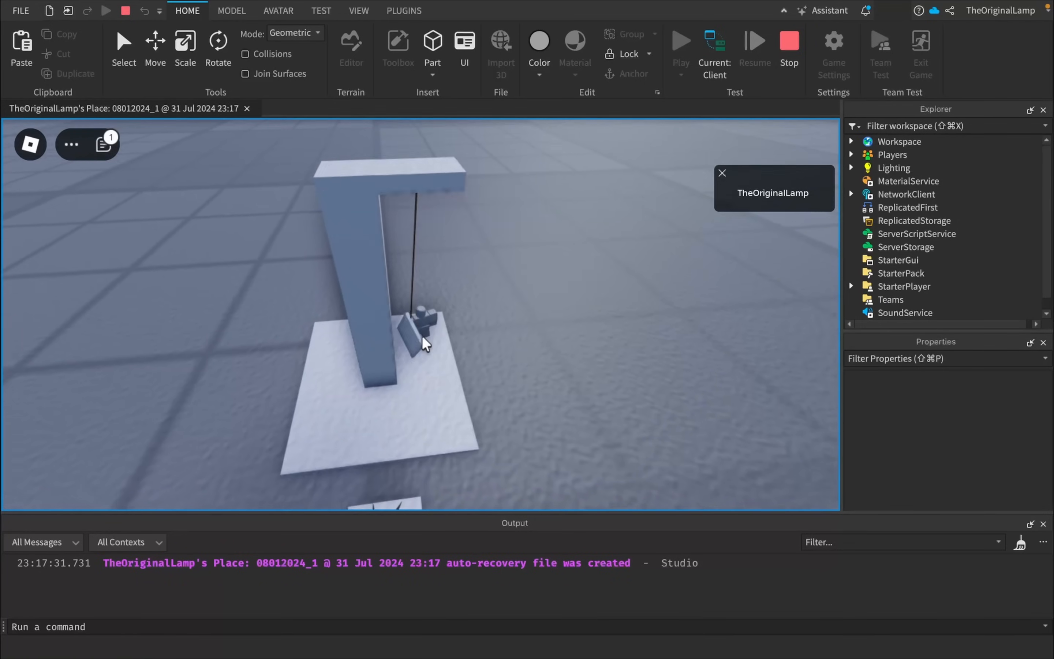
pyautogui.press('space')
pyautogui.press('space')
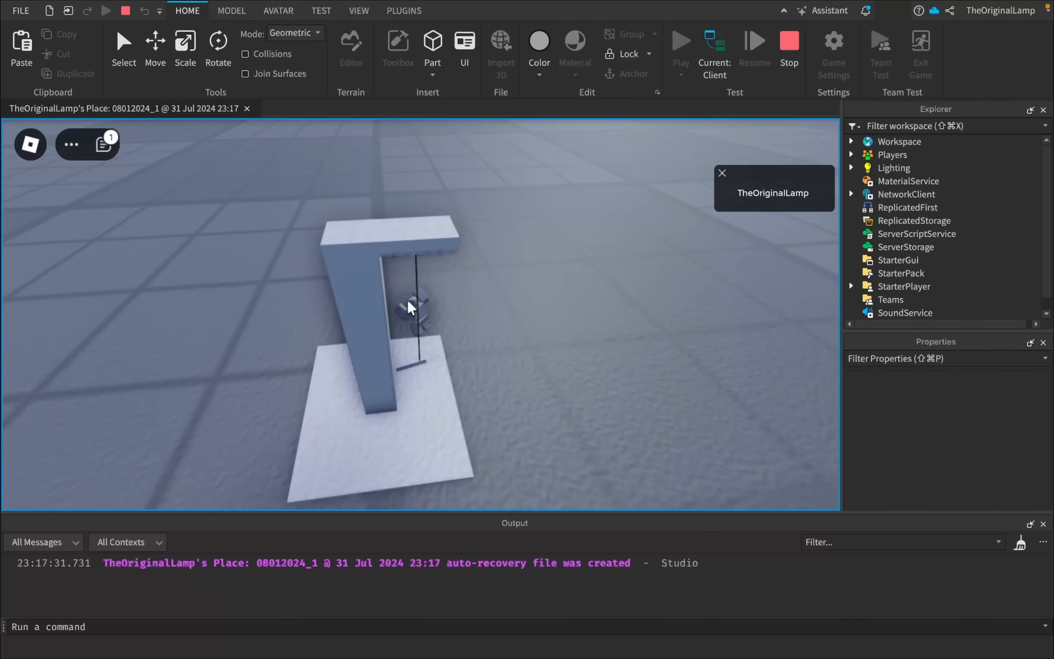
pyautogui.scroll(-8, 383, 279)
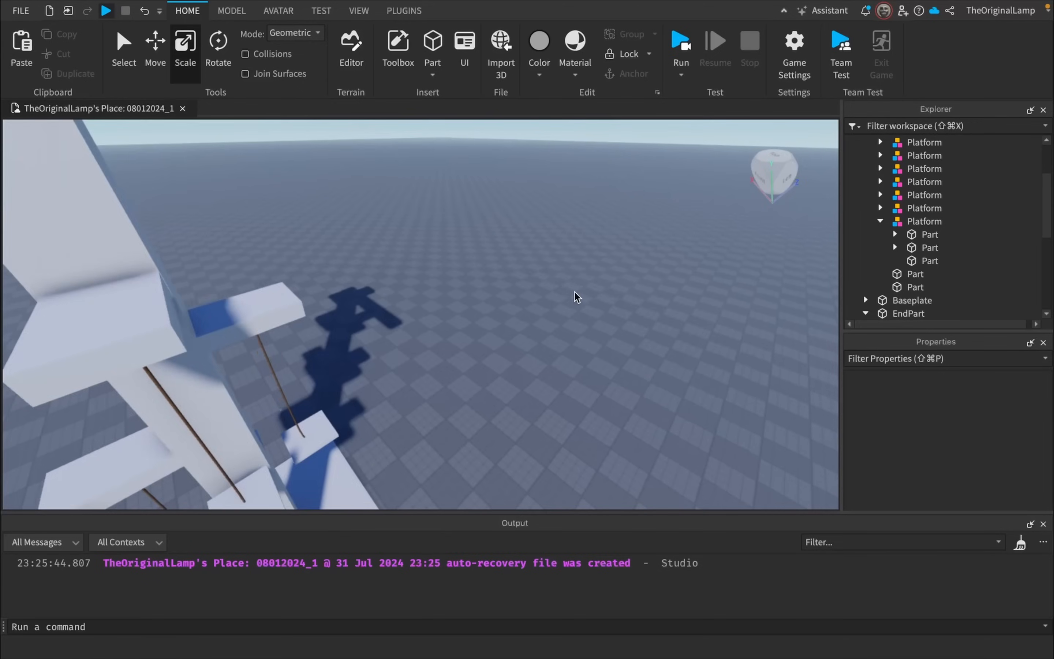
# Step: Examine the expanded SmallTower's lower column, base and rope-hung platforms from several sides
pyautogui.scroll(-5, 574, 294)
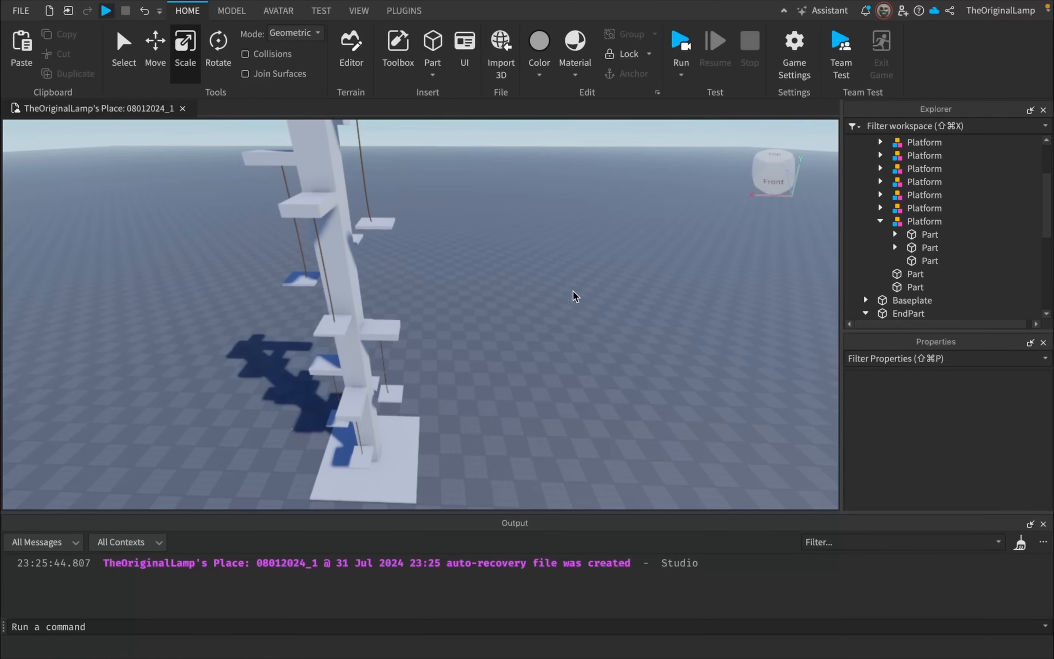
pyautogui.press('w')
pyautogui.moveTo(573, 363); pyautogui.dragTo(573, 366, button='right')
pyautogui.press('a')
pyautogui.press('s')
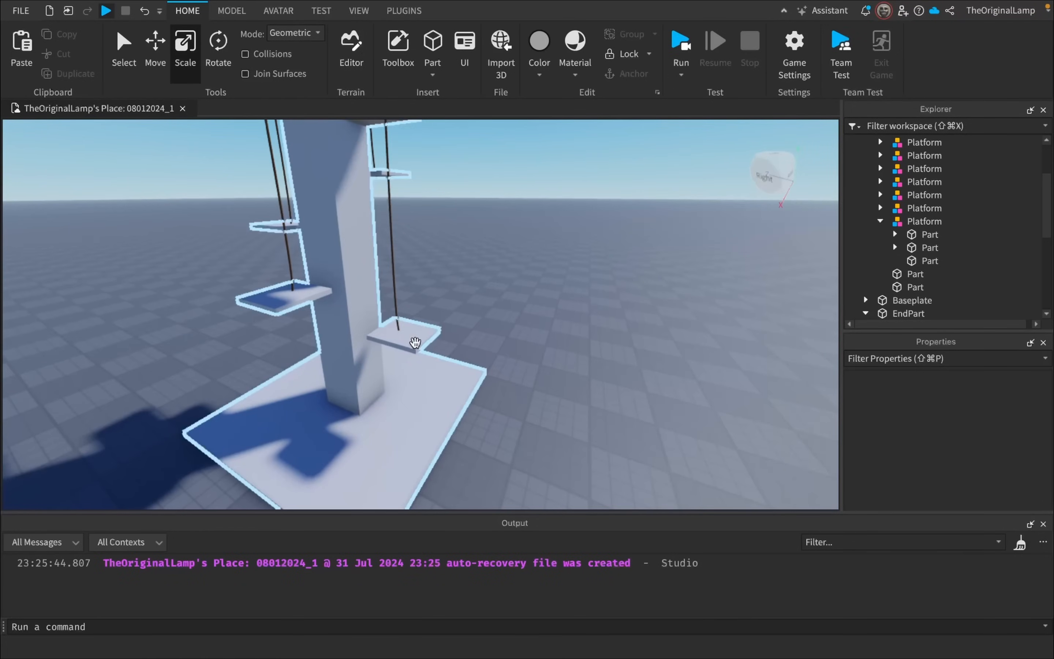
pyautogui.moveTo(504, 370); pyautogui.dragTo(505, 371, button='right')
pyautogui.press('w')
pyautogui.scroll(-3, 504, 375)
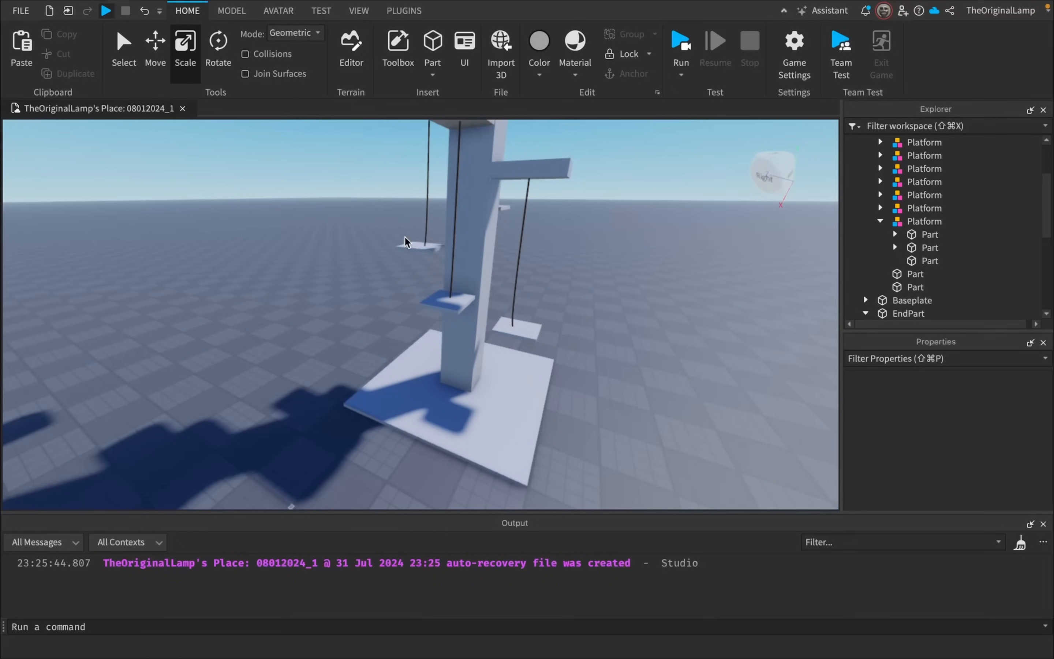
pyautogui.moveTo(601, 262); pyautogui.dragTo(467, 265, button='right')
pyautogui.press('d')
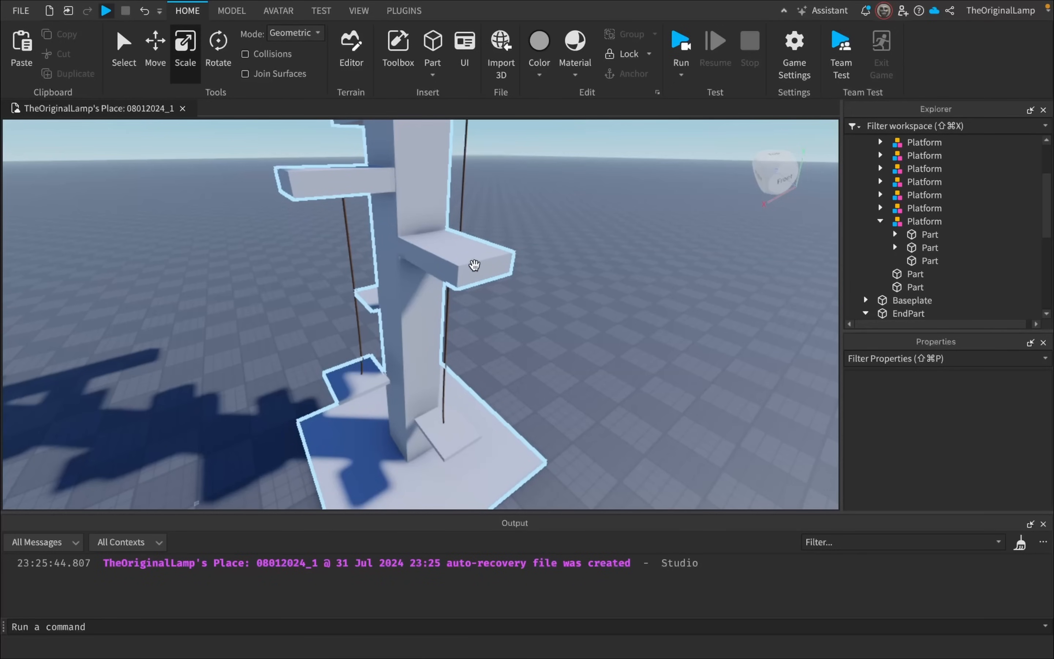
pyautogui.scroll(-3, 497, 383)
pyautogui.moveTo(497, 384); pyautogui.dragTo(485, 306, button='right')
pyautogui.press('d')
pyautogui.scroll(-4, 464, 271)
pyautogui.press('s')
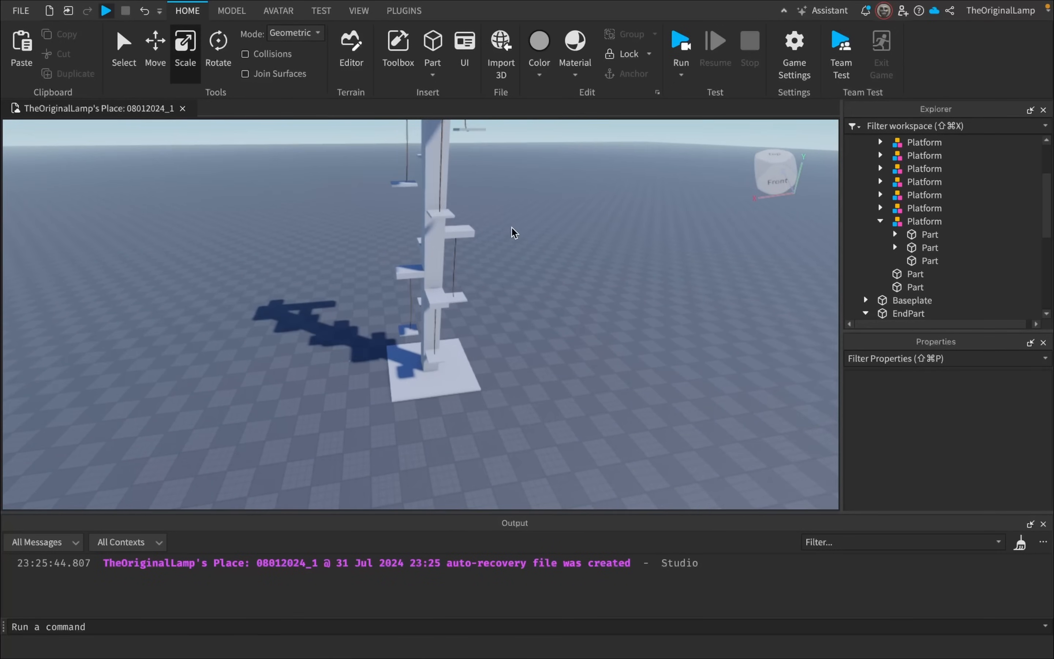
# Step: Examine the tower's beams and ropes up close and the whole structure from base to top
pyautogui.moveTo(517, 233); pyautogui.dragTo(519, 197, button='right')
pyautogui.press('s')
pyautogui.press('w')
pyautogui.press('w')
pyautogui.moveTo(580, 295); pyautogui.dragTo(584, 334)
pyautogui.moveTo(584, 309); pyautogui.dragTo(583, 371, button='right')
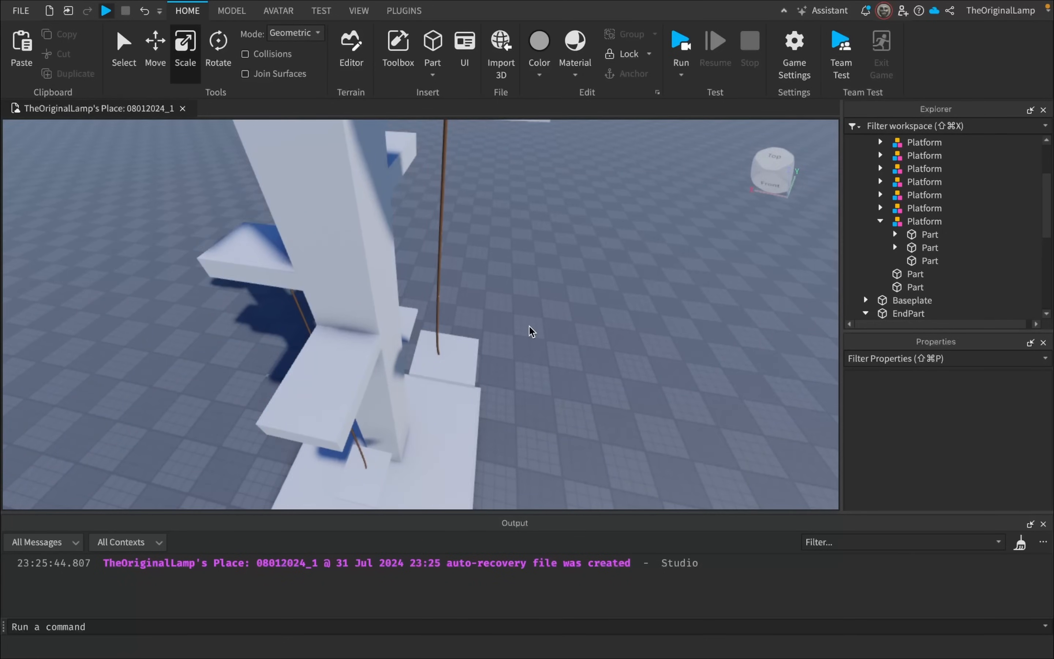
pyautogui.moveTo(529, 330); pyautogui.dragTo(531, 330, button='right')
pyautogui.press('d')
pyautogui.press('s')
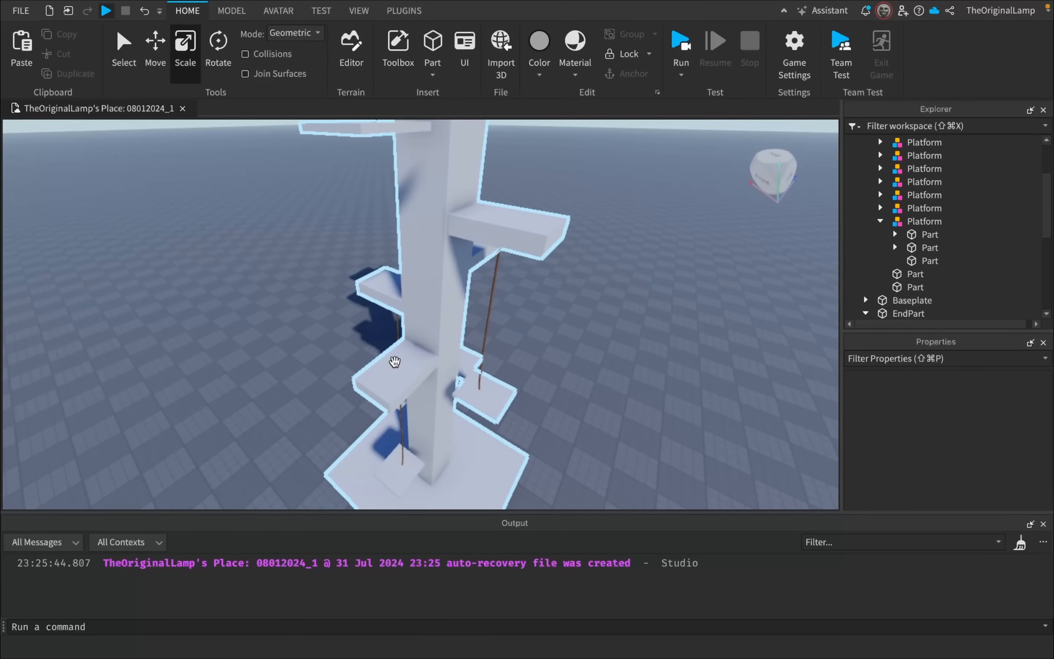
pyautogui.moveTo(507, 344); pyautogui.dragTo(507, 346, button='right')
pyautogui.press('a')
pyautogui.press('w')
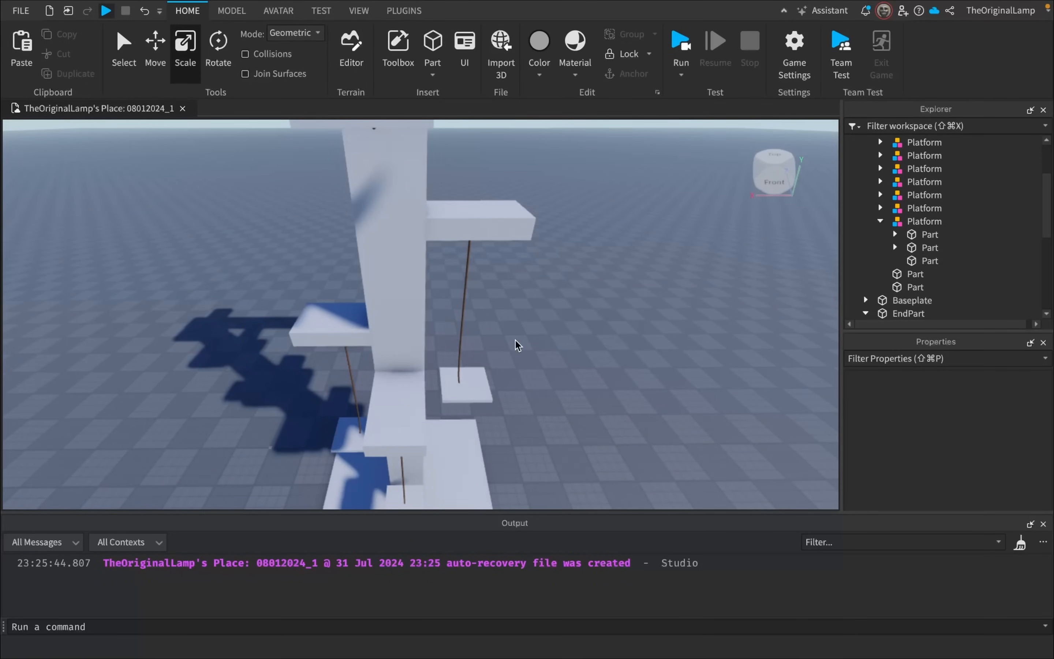
pyautogui.press('s')
pyautogui.moveTo(515, 341); pyautogui.dragTo(516, 353, button='right')
pyautogui.press('s')
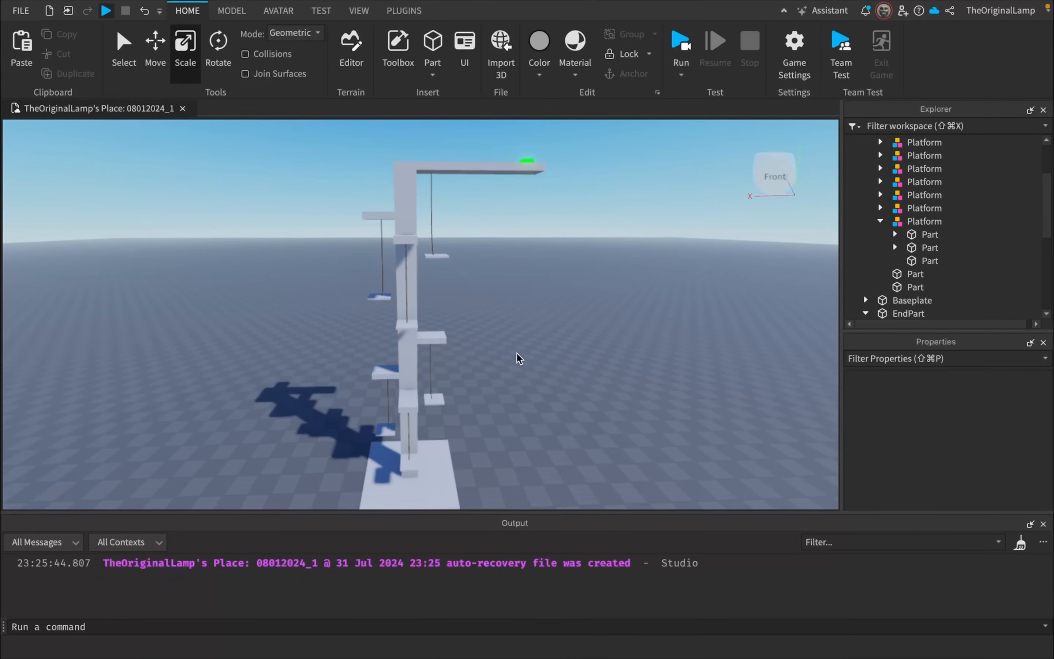
pyautogui.press('s')
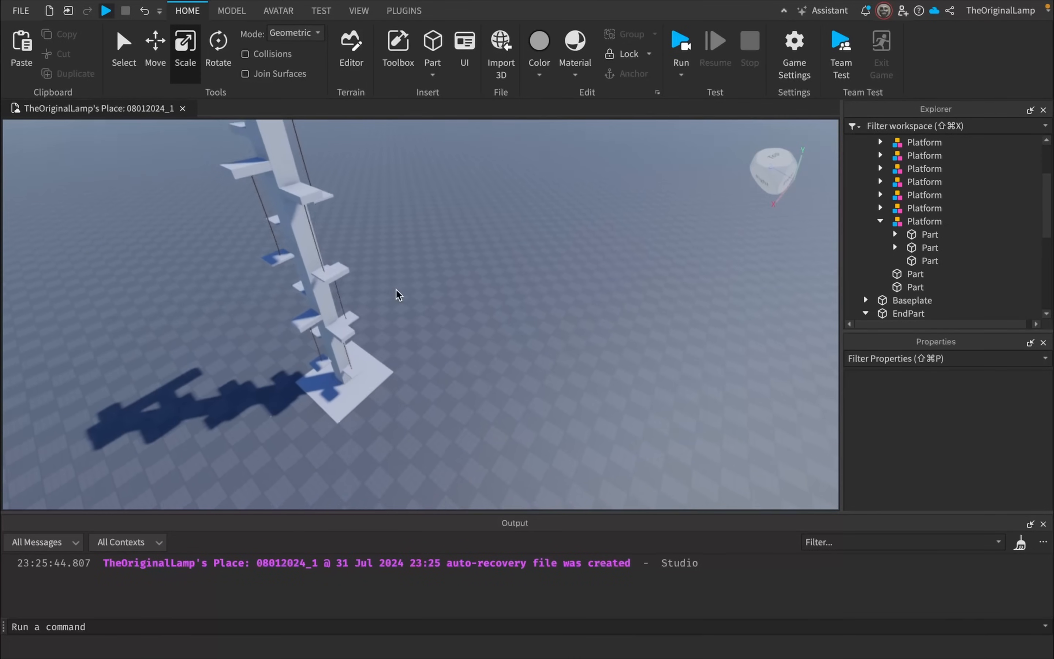
# Step: Select the green EndPart at the tip of the tower's top beam and open its Script
pyautogui.moveTo(398, 294); pyautogui.dragTo(396, 291, button='right')
pyautogui.press('w')
pyautogui.press('s')
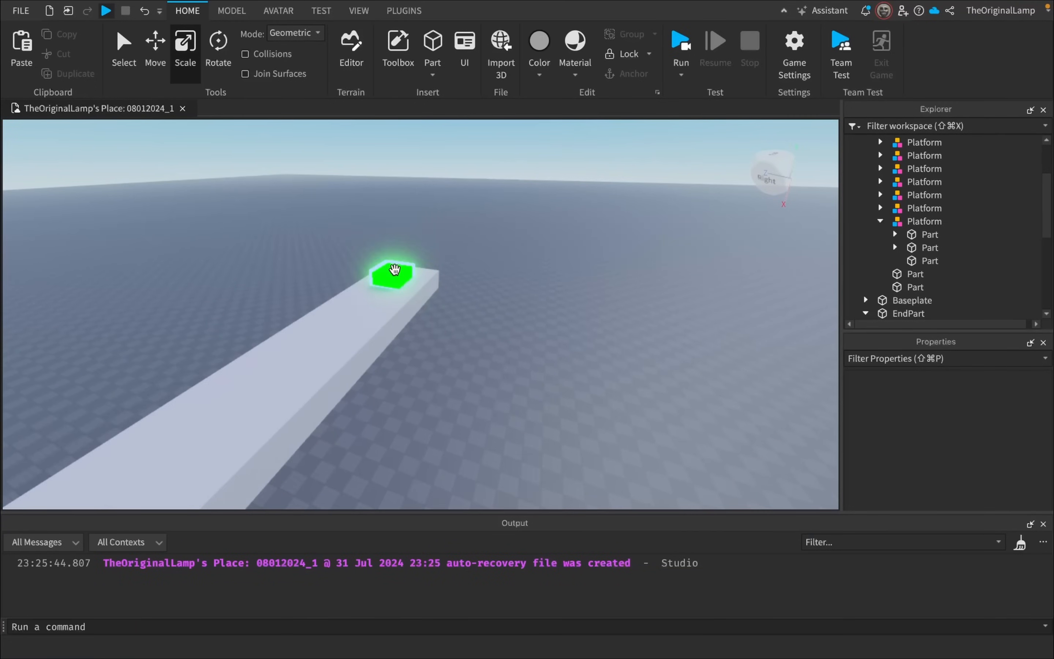
pyautogui.scroll(-3, 950, 249)
pyautogui.click(399, 267)
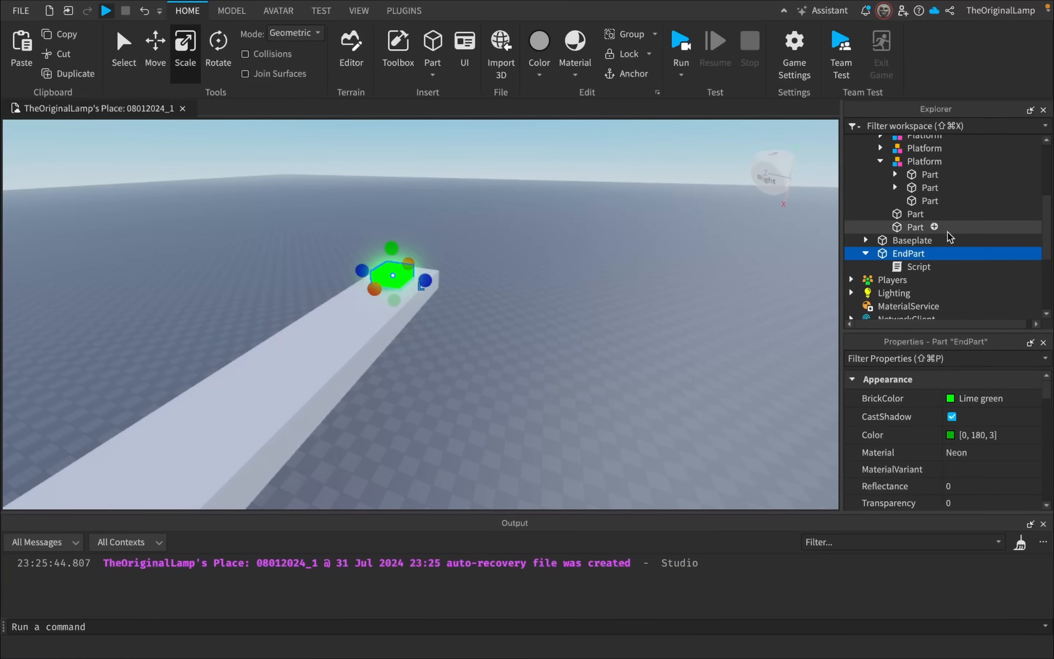
pyautogui.doubleClick(910, 267)
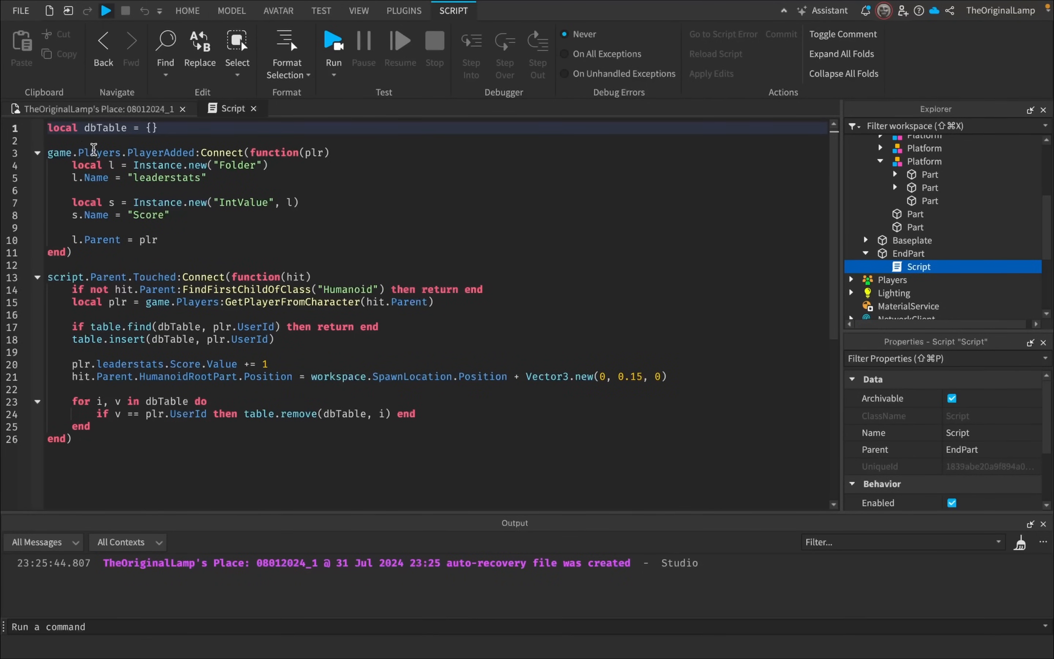
# Step: Review the script's leaderstats Score setup and the Touched handler's humanoid and dbTable debounce checks
pyautogui.moveTo(49, 126); pyautogui.dragTo(442, 276)
pyautogui.click(441, 275)
pyautogui.moveTo(78, 252); pyautogui.dragTo(72, 165)
pyautogui.click(127, 204)
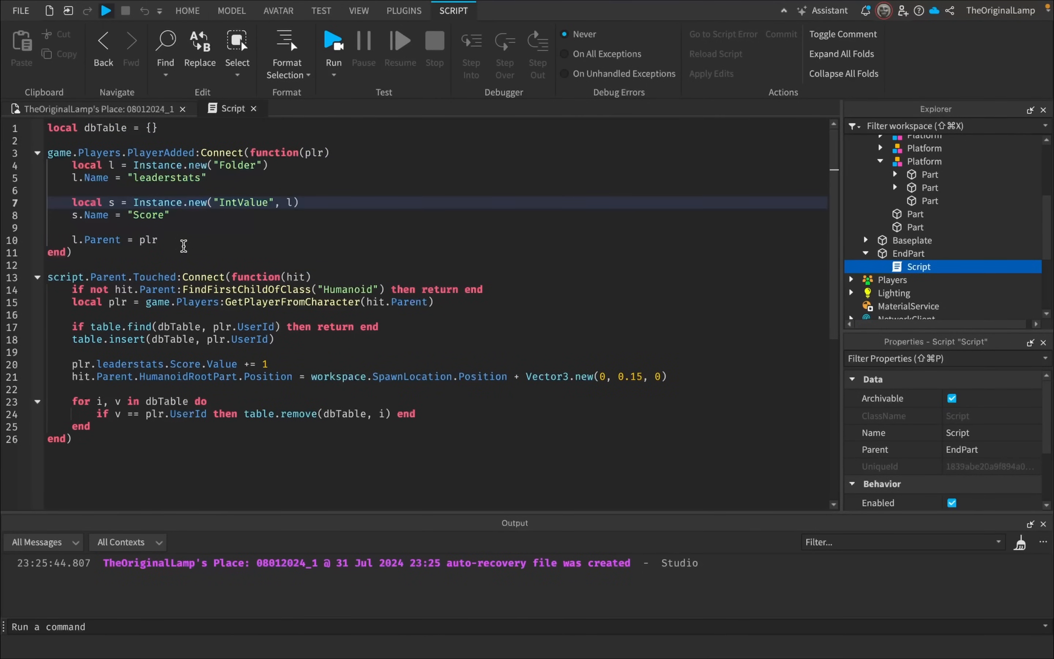
pyautogui.moveTo(46, 277); pyautogui.dragTo(447, 311)
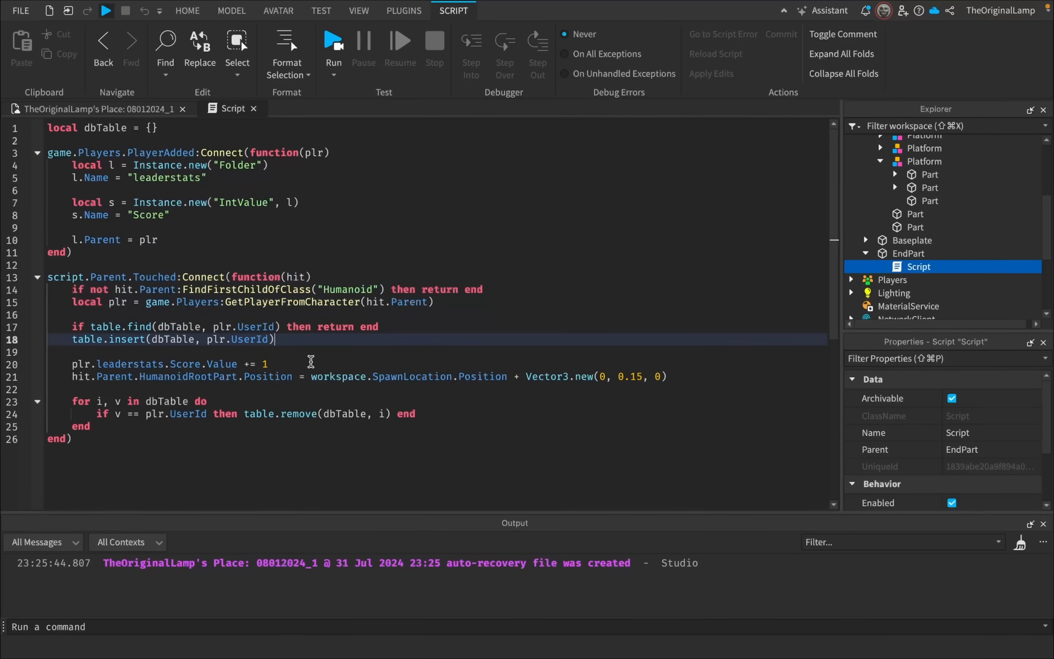
pyautogui.moveTo(314, 342); pyautogui.dragTo(56, 291)
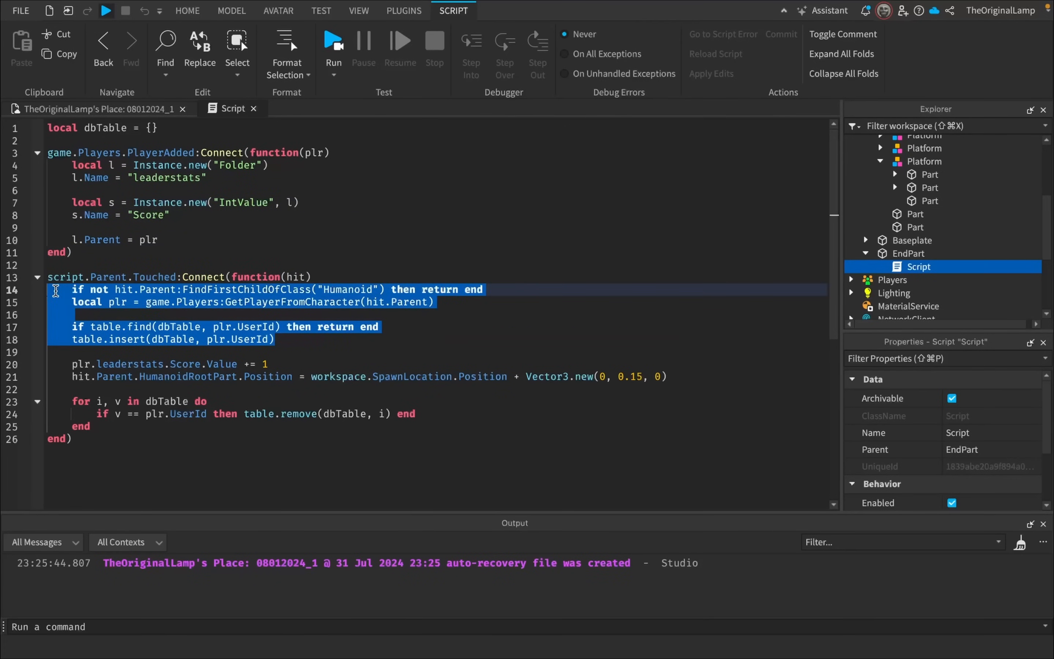
pyautogui.click(190, 311)
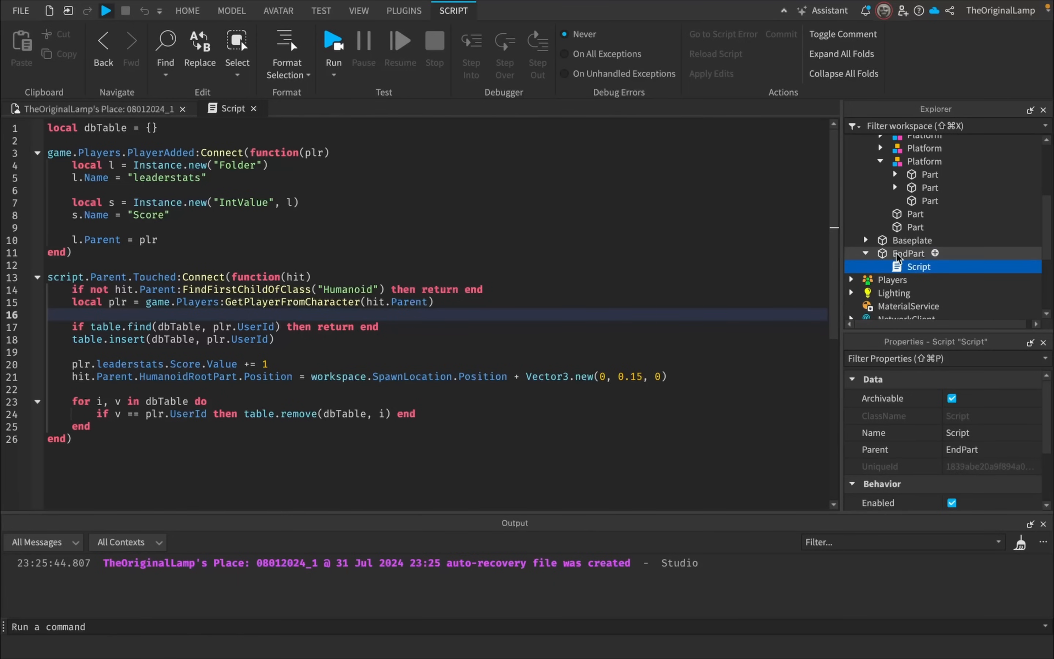
# Step: Cut the EndPart from the Workspace and paste it into the SmallTower model
pyautogui.click(914, 253)
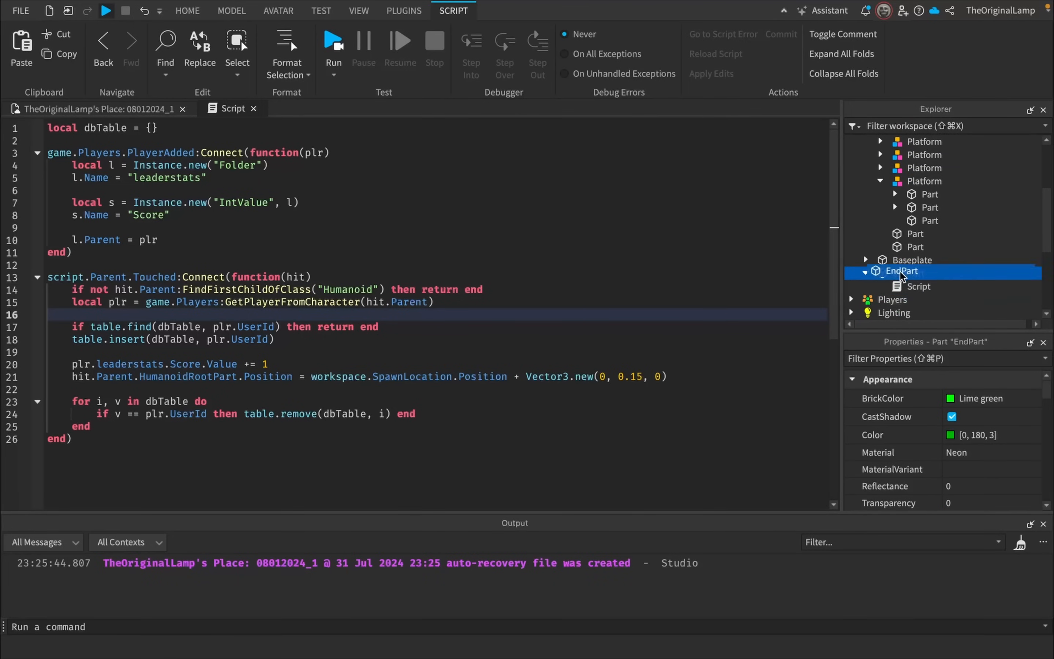
pyautogui.press('Delete')
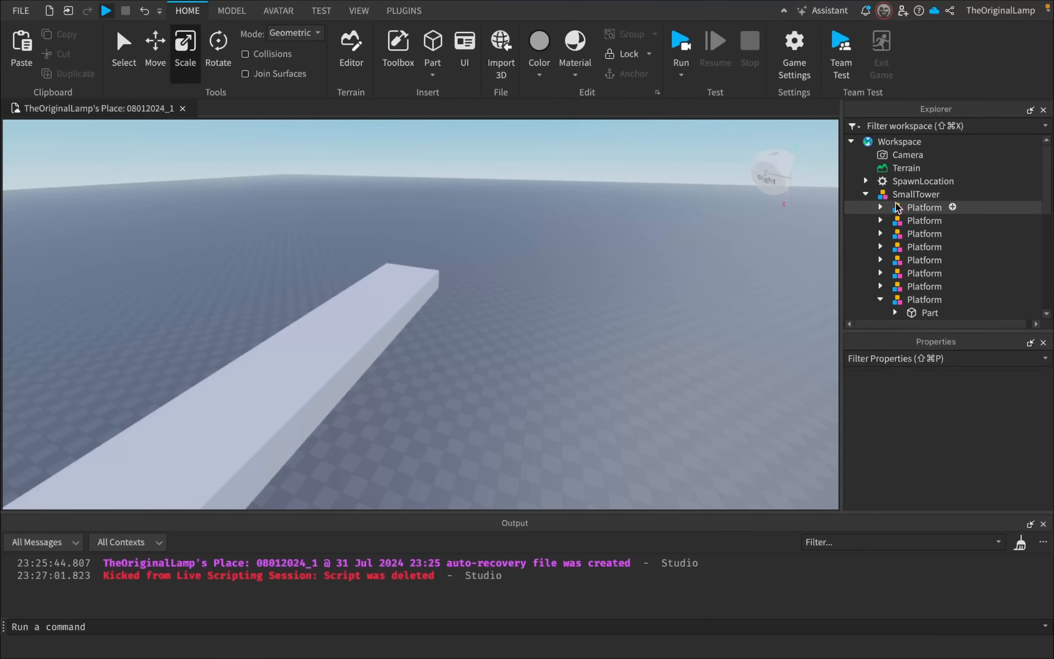
pyautogui.click(899, 195)
pyautogui.press('super+shift+v')
pyautogui.scroll(-2, 899, 208)
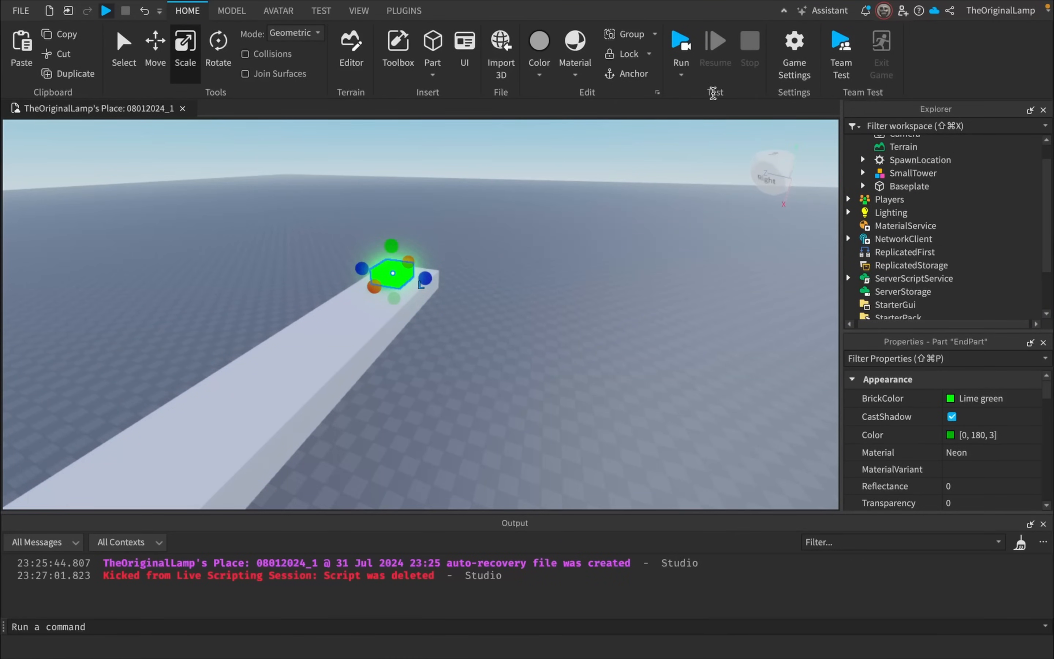
# Step: Run the simulation without a character, view the tower and EndPart, and stop it
pyautogui.click(684, 77)
pyautogui.click(697, 123)
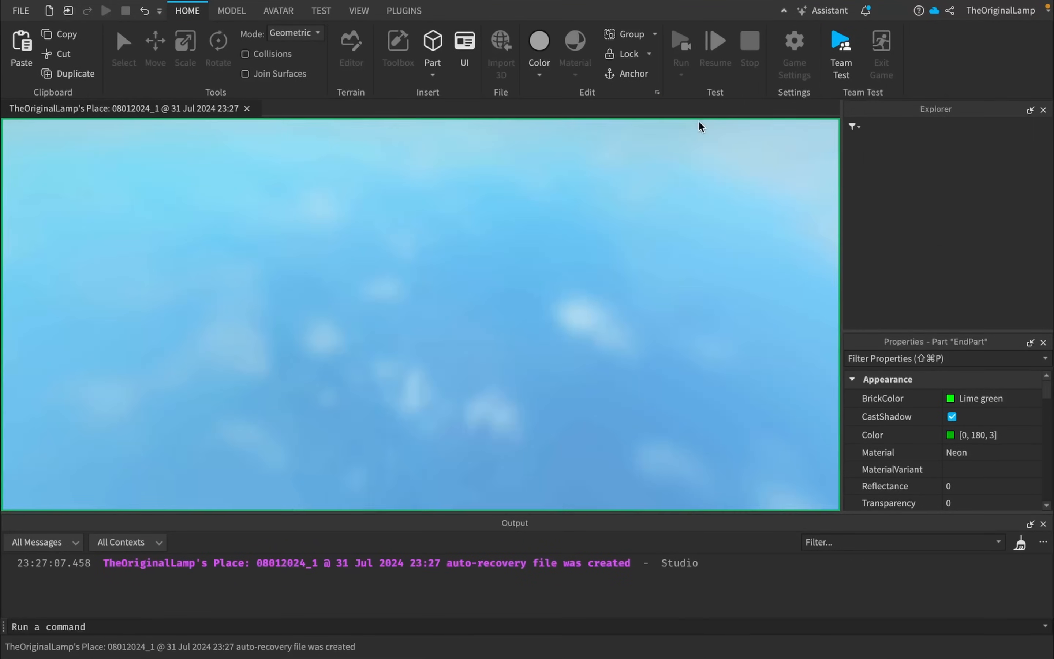
pyautogui.moveTo(619, 284); pyautogui.dragTo(619, 284, button='right')
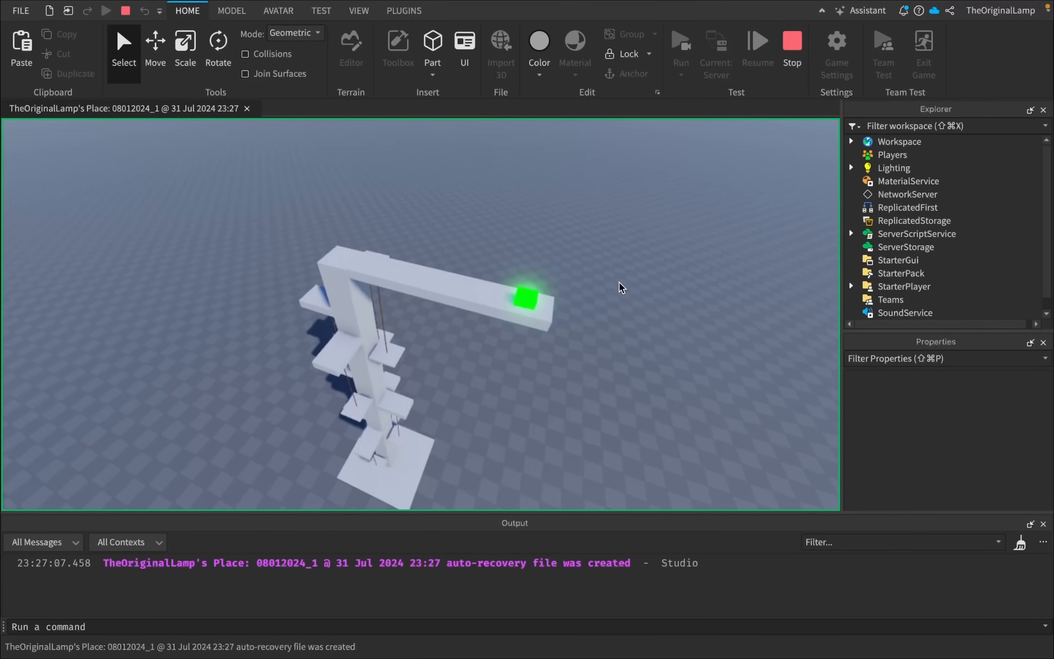
pyautogui.press('w')
pyautogui.click(793, 43)
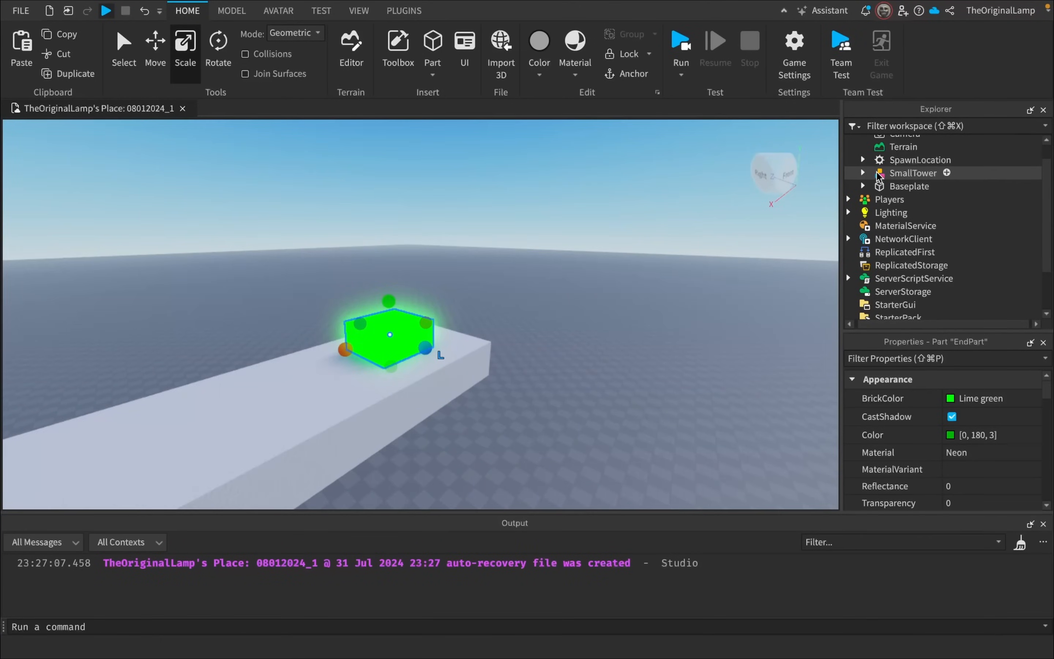
# Step: Expand SmallTower and check the Anchored property of a hanging platform part
pyautogui.click(863, 173)
pyautogui.scroll(-4, 884, 203)
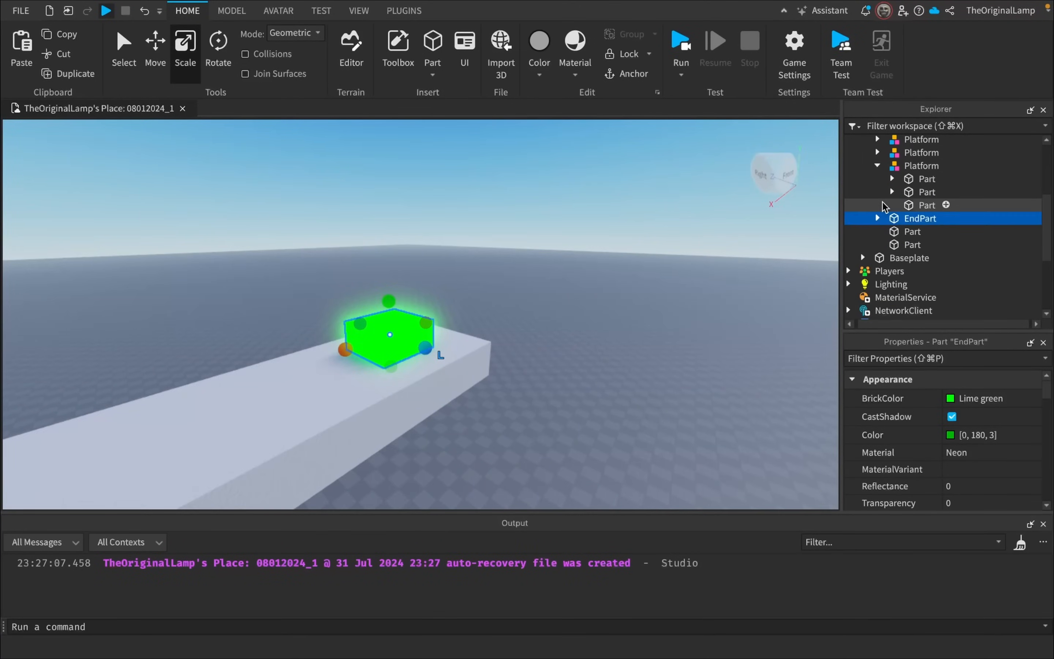
pyautogui.click(913, 232)
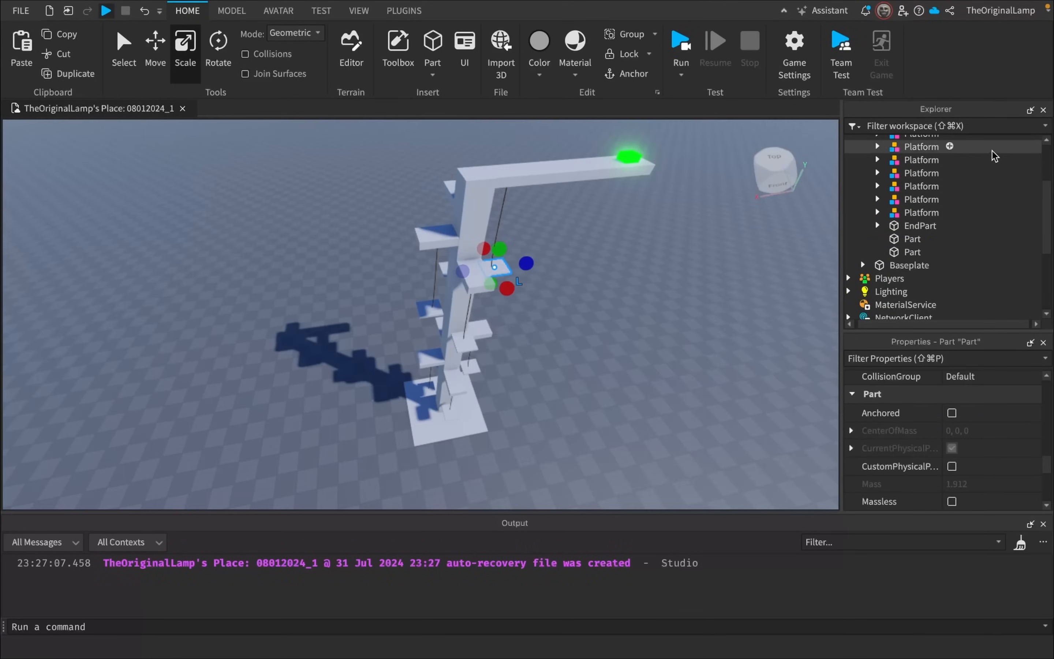
pyautogui.scroll(4, 875, 220)
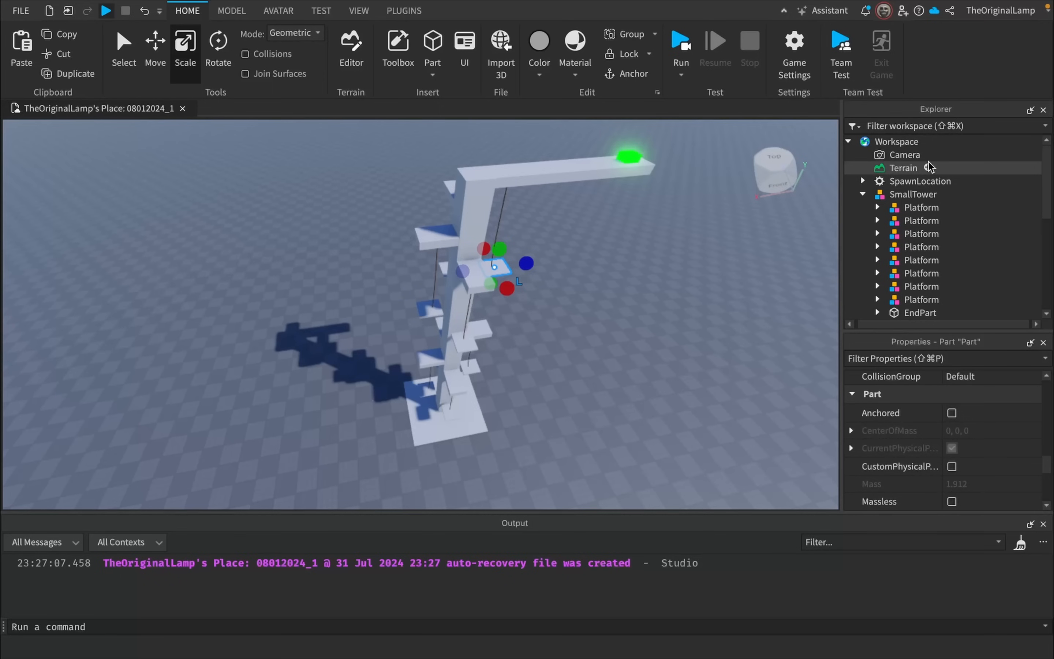
# Step: Select the whole SmallTower model, move it closer to the SpawnLocation, and scale it down to a tiny size
pyautogui.click(864, 193)
pyautogui.click(876, 194)
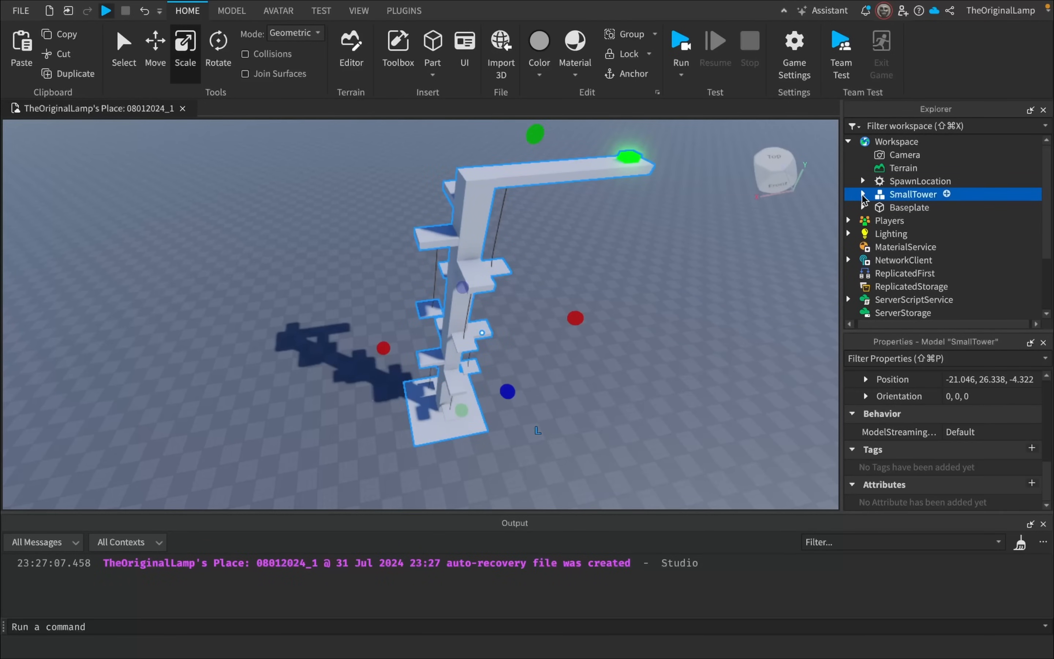
pyautogui.moveTo(578, 314); pyautogui.dragTo(532, 394)
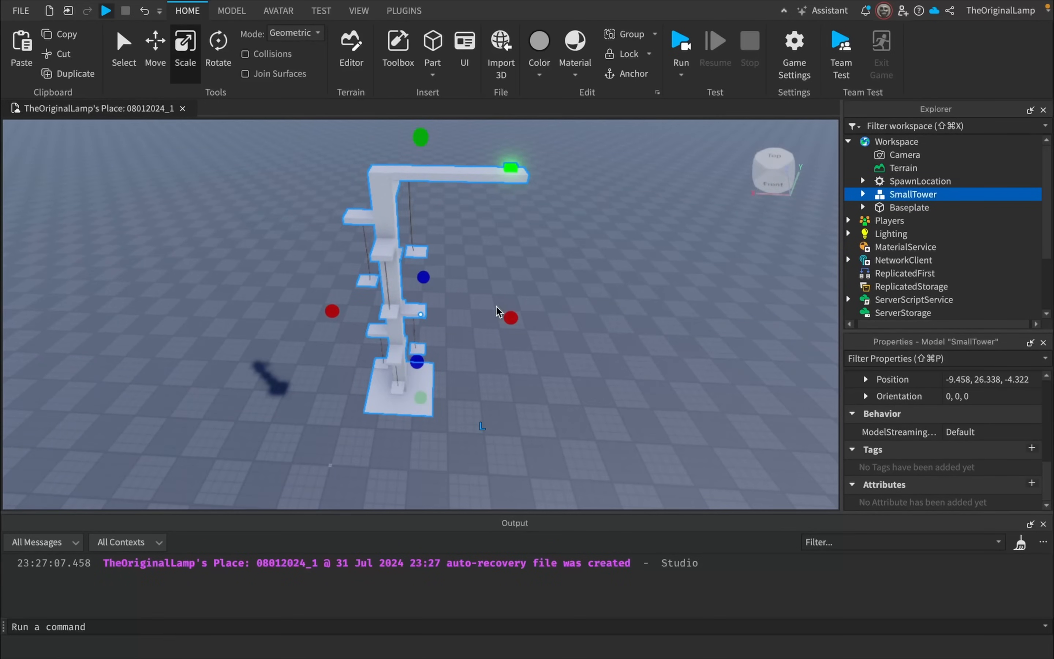
pyautogui.moveTo(510, 317); pyautogui.dragTo(478, 316)
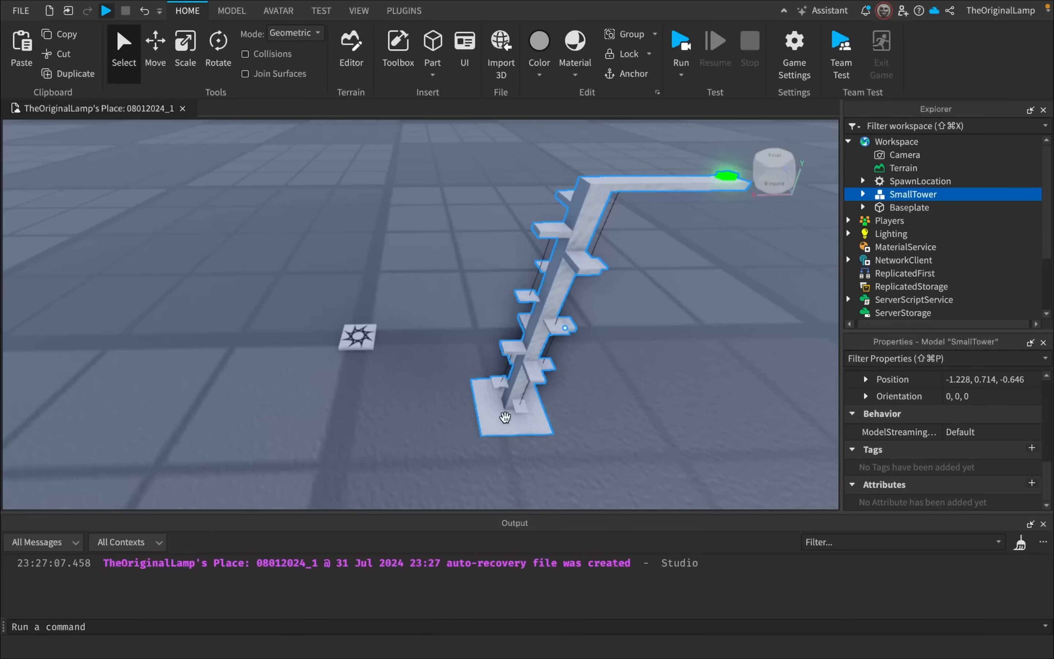
# Step: Move the tiny SmallTower onto the baseplate right beside the SpawnLocation
pyautogui.moveTo(504, 417); pyautogui.dragTo(417, 347)
pyautogui.press('super+2')
pyautogui.press('super+3')
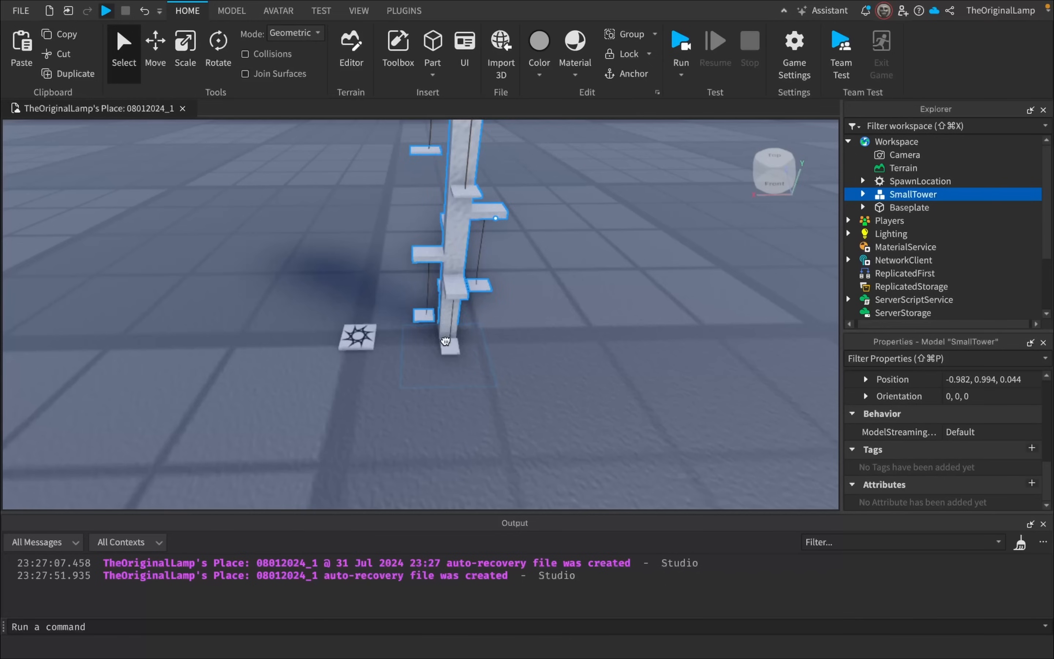
pyautogui.moveTo(447, 338)
pyautogui.mouseDown()
pyautogui.moveTo(462, 342)
pyautogui.moveTo(441, 349)
pyautogui.mouseUp()
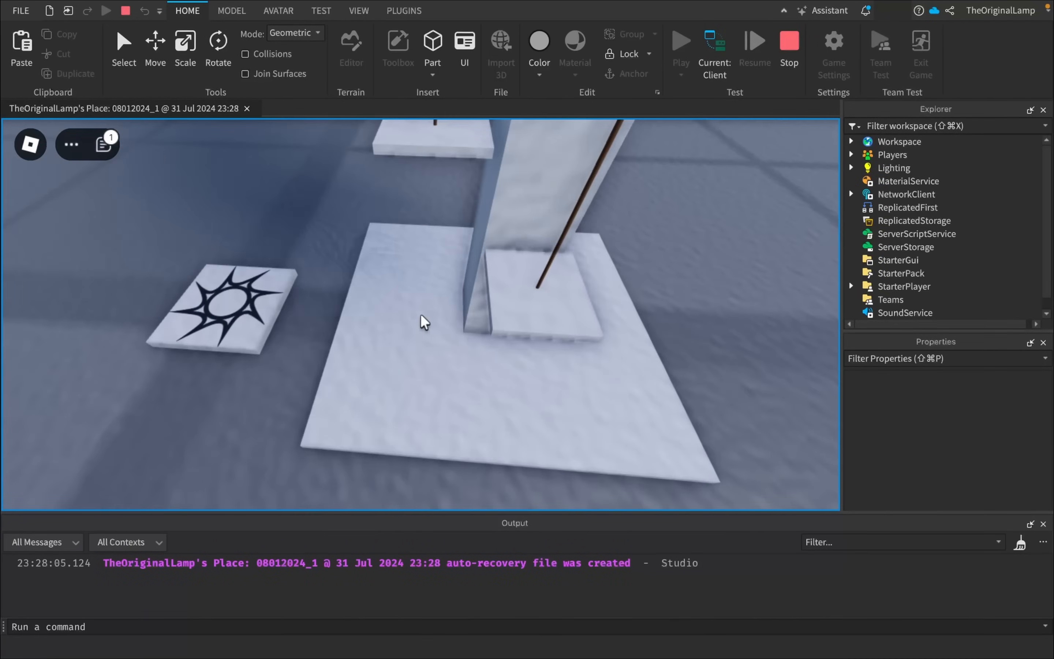
# Step: Walk the tiny character over the tower's base in the play test and toggle the leaderboard
pyautogui.press('w')
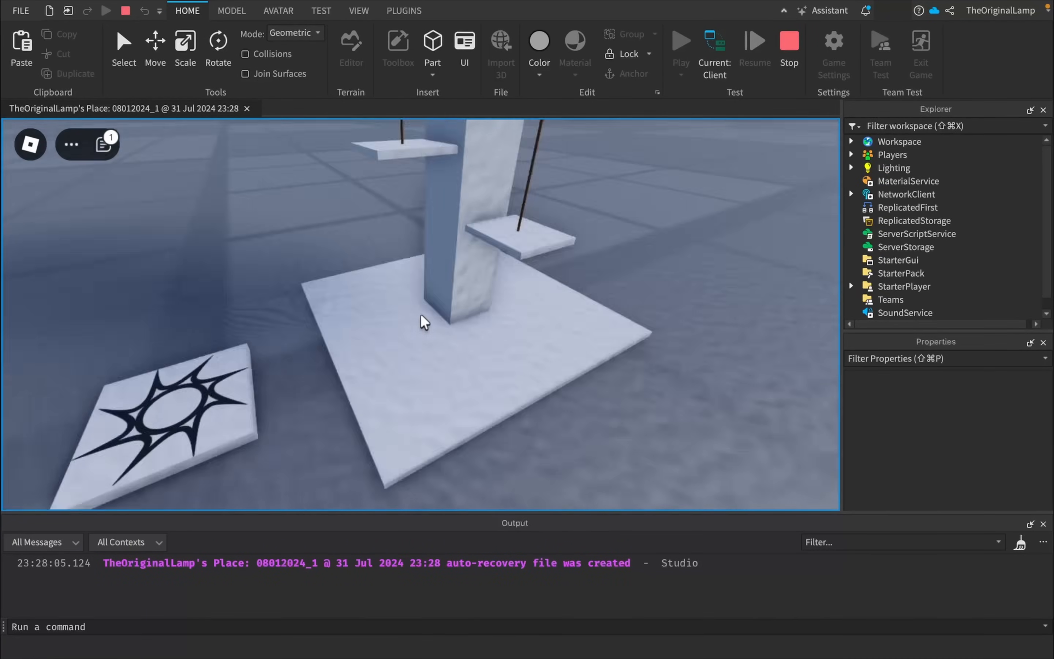
pyautogui.press('w')
pyautogui.scroll(-5, 488, 307)
pyautogui.scroll(-5, 488, 306)
pyautogui.moveTo(488, 306); pyautogui.dragTo(524, 308, button='right')
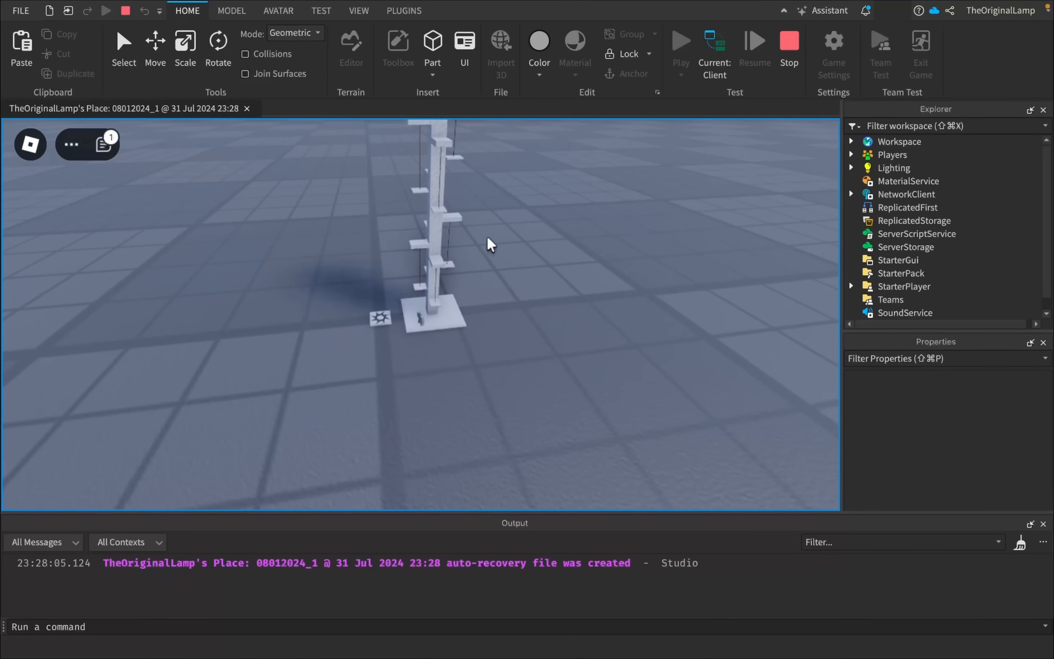
pyautogui.press('Tab')
pyautogui.press('Tab')
# Step: Walk the tiny character around the tower's base and inspect the lowest rope-hung platforms up close
pyautogui.scroll(5, 482, 277)
pyautogui.moveTo(482, 278); pyautogui.dragTo(426, 312, button='right')
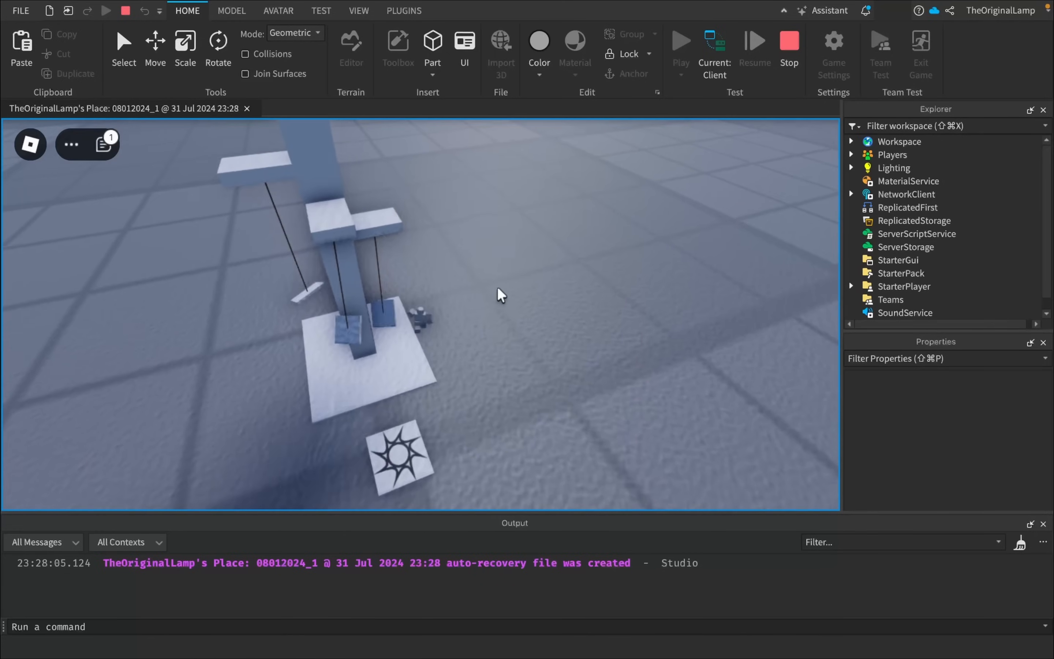
pyautogui.moveTo(498, 289); pyautogui.dragTo(498, 288, button='right')
pyautogui.press('s')
pyautogui.press('a')
pyautogui.scroll(10, 498, 289)
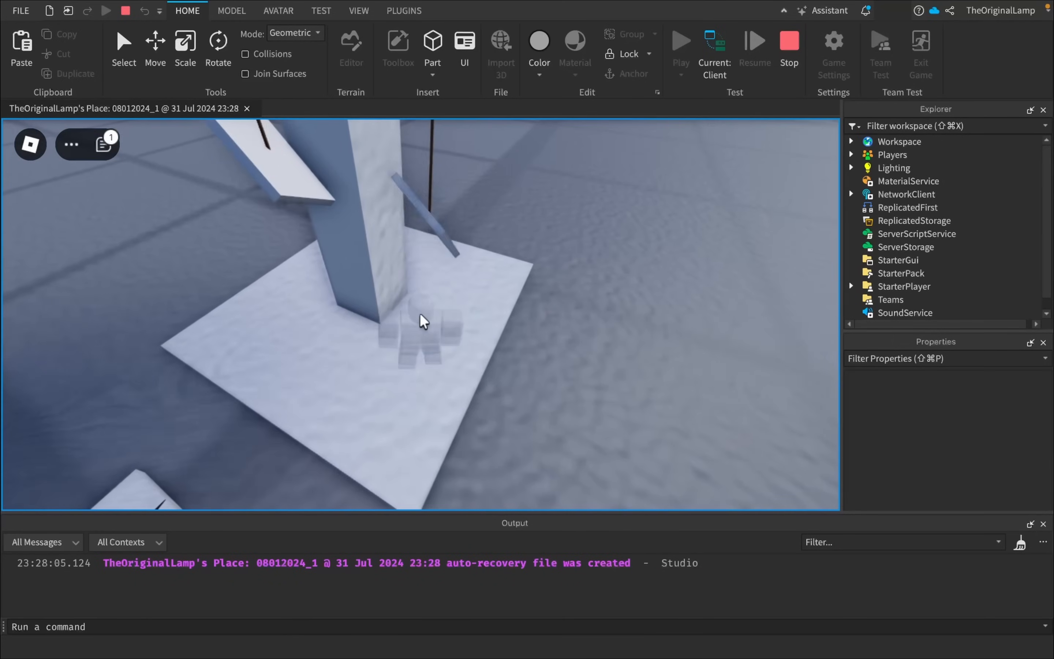
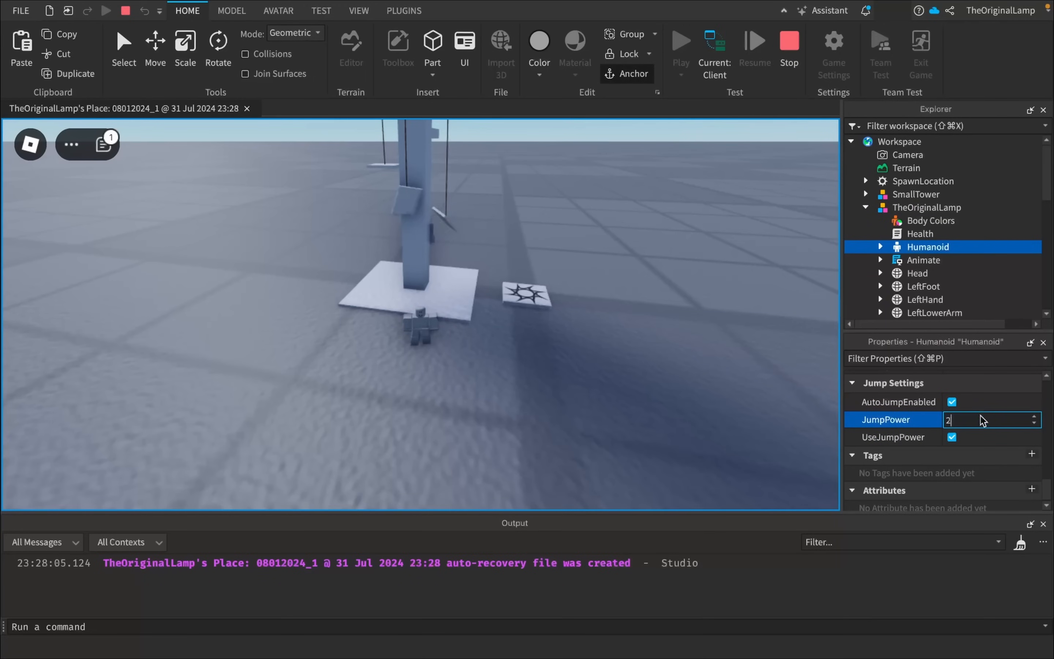
# Step: Set the character Humanoid's JumpPower to 2 and test a jump on the tower's base
pyautogui.press('Return')
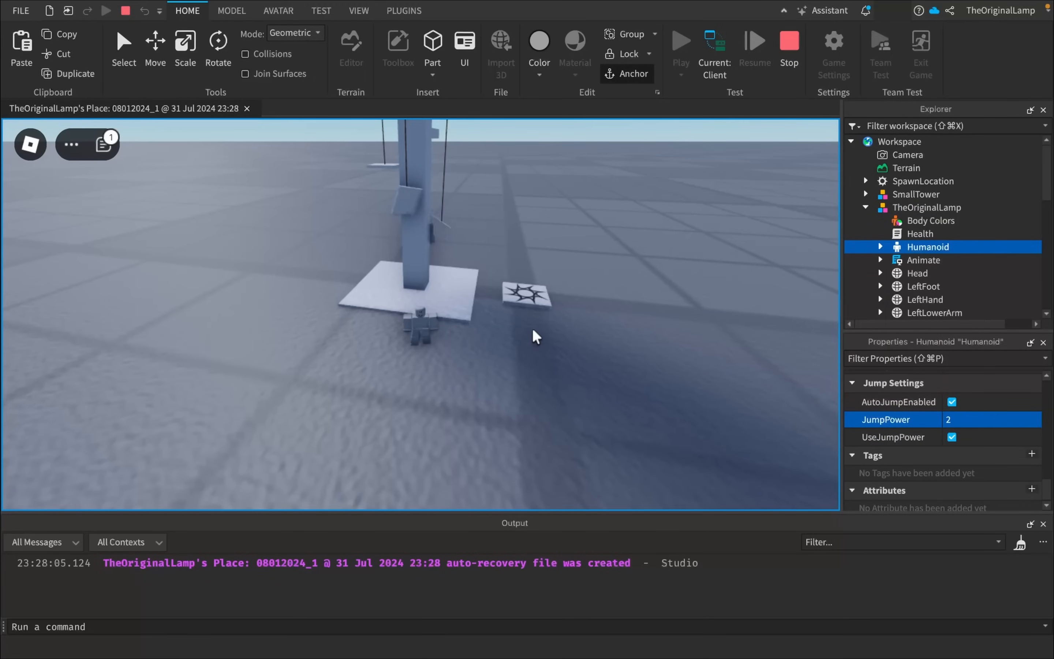
pyautogui.press('w')
pyautogui.moveTo(576, 305); pyautogui.dragTo(576, 305, button='right')
pyautogui.press('space')
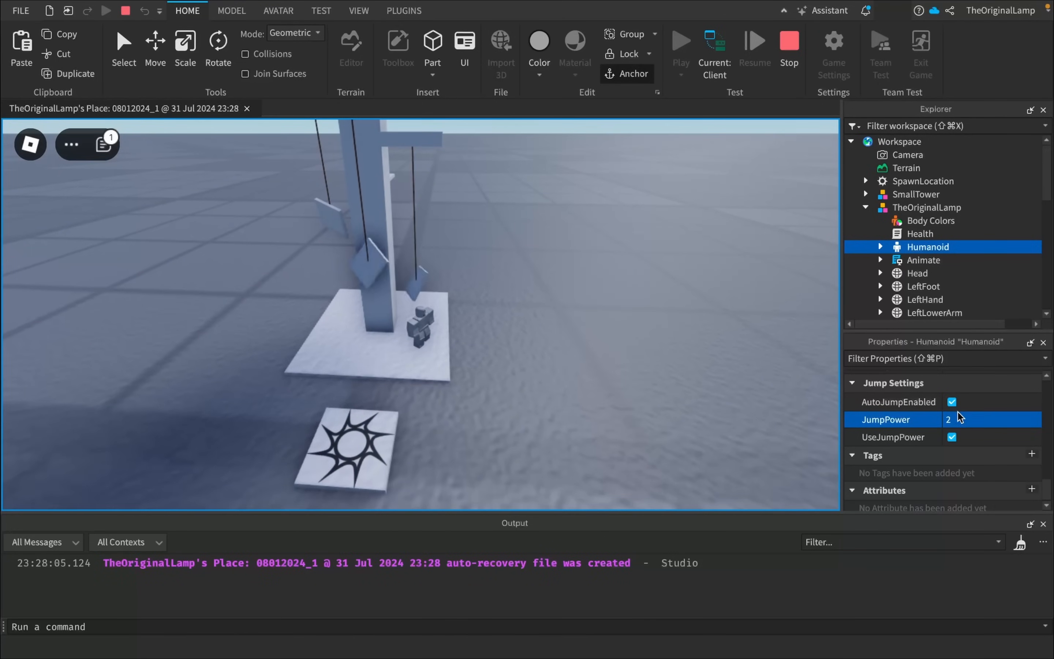
# Step: Set the character Humanoid's JumpPower to 2.5
pyautogui.click(960, 417)
pyautogui.write('2.5')
pyautogui.press('Return')
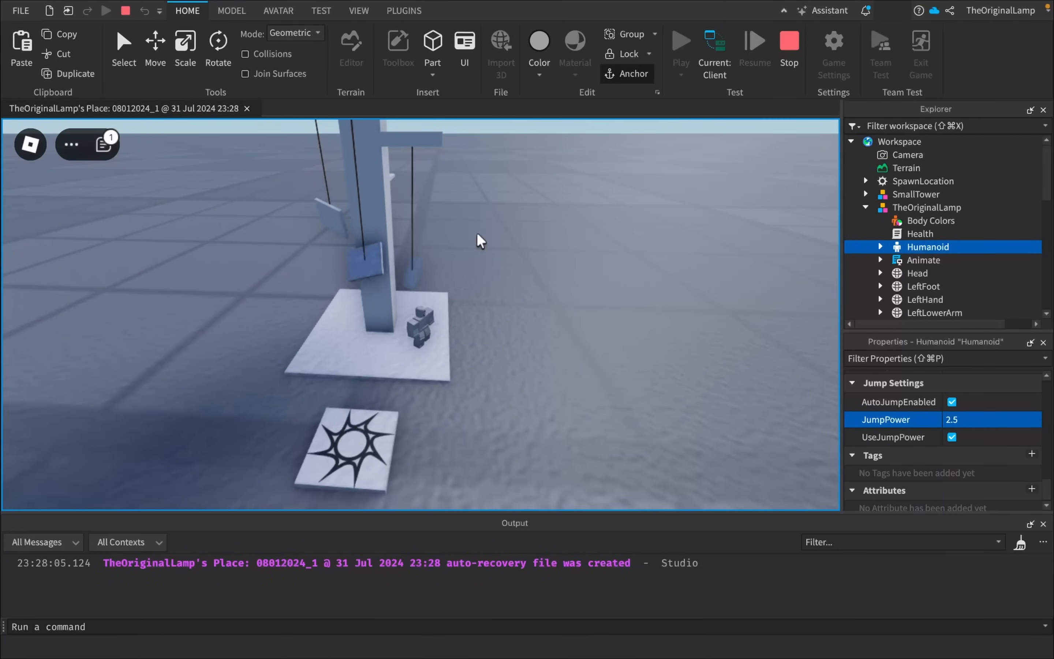
# Step: Jump the tiny character from the tower's base up onto the lower platforms to test the climb
pyautogui.press('w')
pyautogui.moveTo(477, 234); pyautogui.dragTo(477, 234, button='right')
pyautogui.press('d')
pyautogui.press('a')
pyautogui.press('w')
pyautogui.press('s')
pyautogui.press('w')
pyautogui.press('space')
pyautogui.press('d')
pyautogui.press('w')
pyautogui.press('space')
pyautogui.scroll(10, 477, 234)
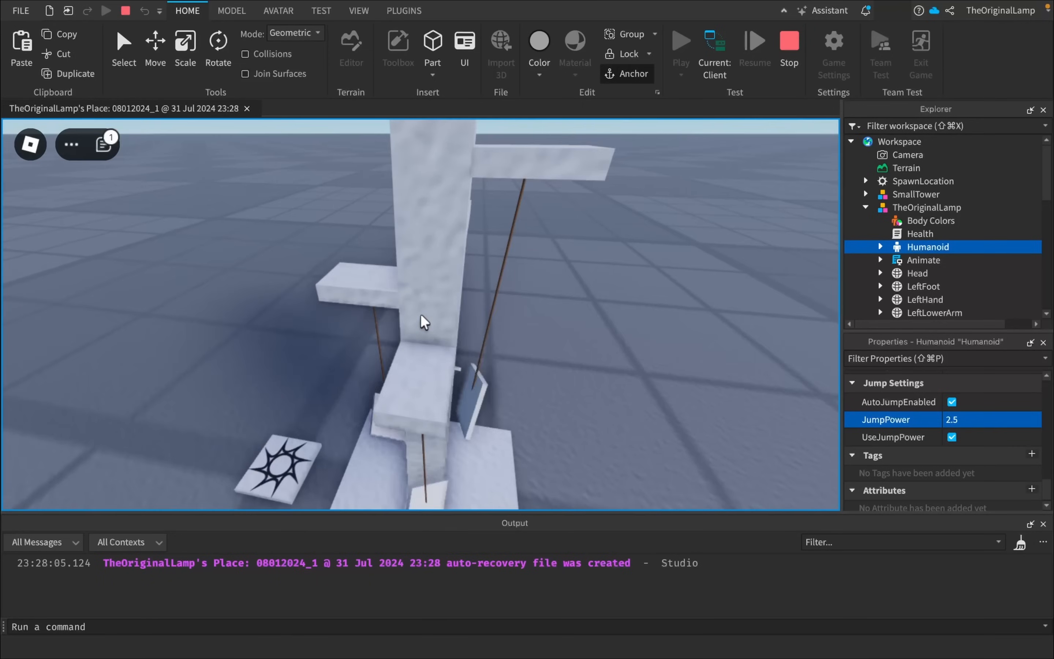
# Step: Examine the character's position on the tower and the remaining hanging platforms above, from close up and far away
pyautogui.scroll(-15, 421, 314)
pyautogui.scroll(5, 501, 307)
pyautogui.moveTo(501, 307); pyautogui.dragTo(501, 304, button='right')
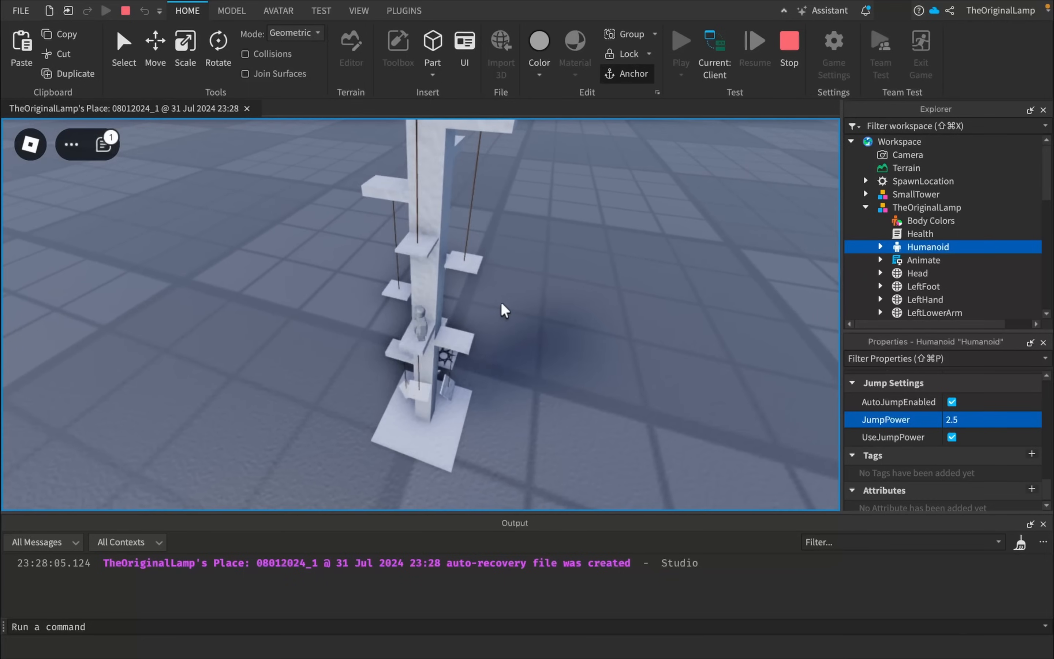
pyautogui.scroll(10, 501, 305)
pyautogui.scroll(3, 421, 315)
pyautogui.scroll(-10, 420, 315)
pyautogui.scroll(10, 421, 315)
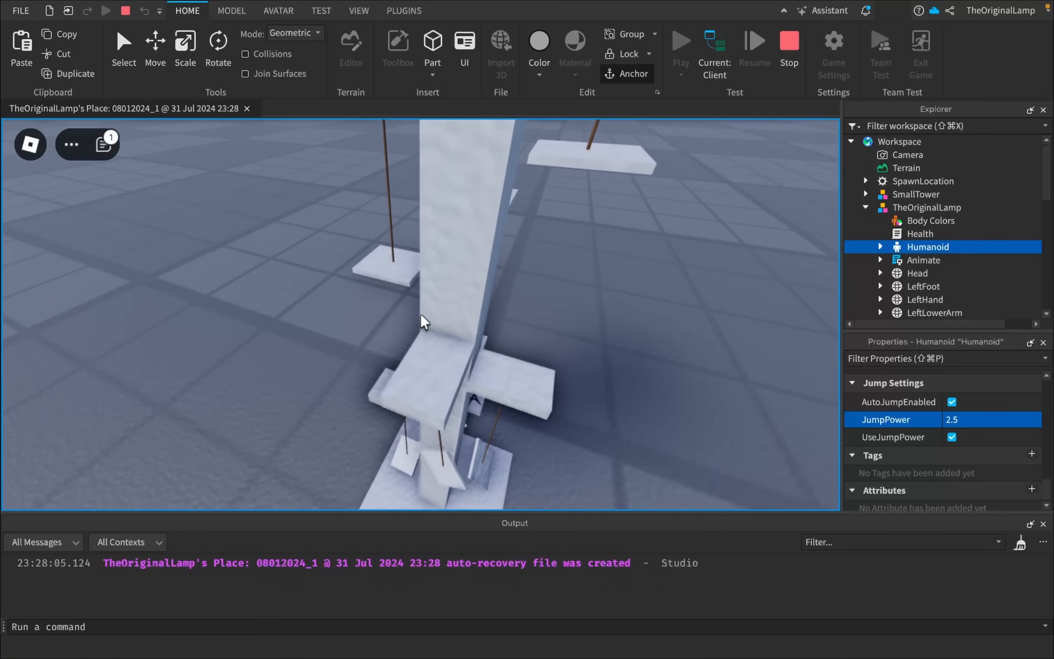
pyautogui.scroll(-5, 421, 316)
pyautogui.moveTo(510, 291); pyautogui.dragTo(510, 299, button='right')
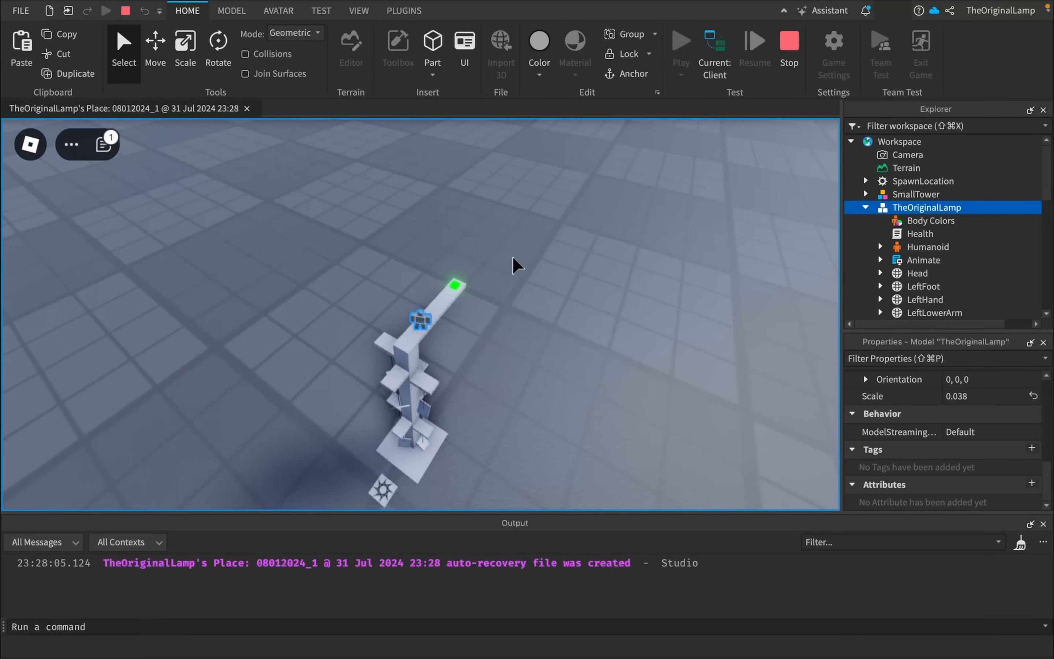
# Step: Walk the character along the tower's top beam onto the green EndPart with the leaderboard shown
pyautogui.click(513, 258)
pyautogui.moveTo(513, 259); pyautogui.dragTo(513, 258, button='right')
pyautogui.scroll(3, 514, 258)
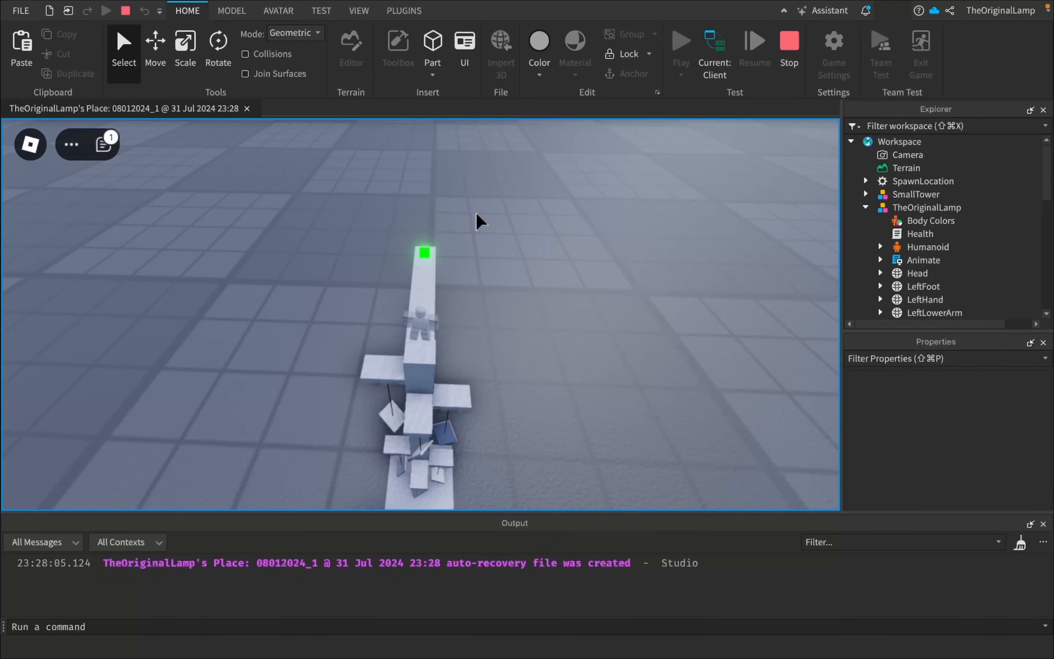
pyautogui.moveTo(487, 235); pyautogui.dragTo(489, 236, button='right')
pyautogui.press('Tab')
pyautogui.moveTo(572, 251); pyautogui.dragTo(572, 251, button='right')
pyautogui.scroll(2, 421, 313)
pyautogui.scroll(-2, 422, 314)
pyautogui.press('w')
pyautogui.moveTo(480, 251); pyautogui.dragTo(479, 252, button='right')
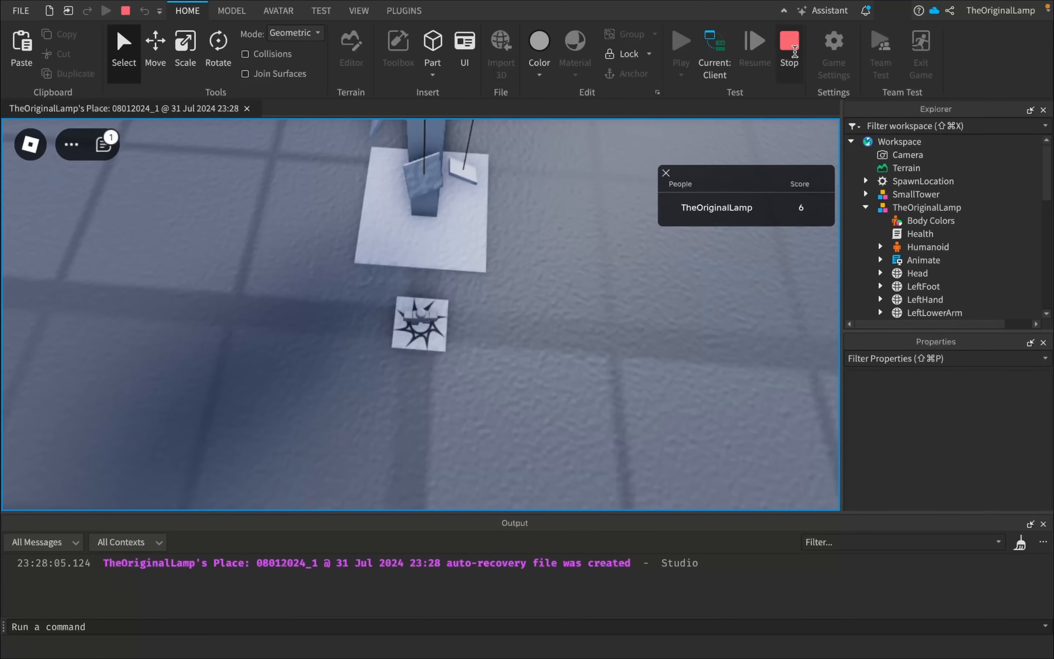
# Step: Stop the play test and expand the SmallTower model to reach the EndPart's script
pyautogui.click(794, 51)
pyautogui.scroll(-1, 892, 261)
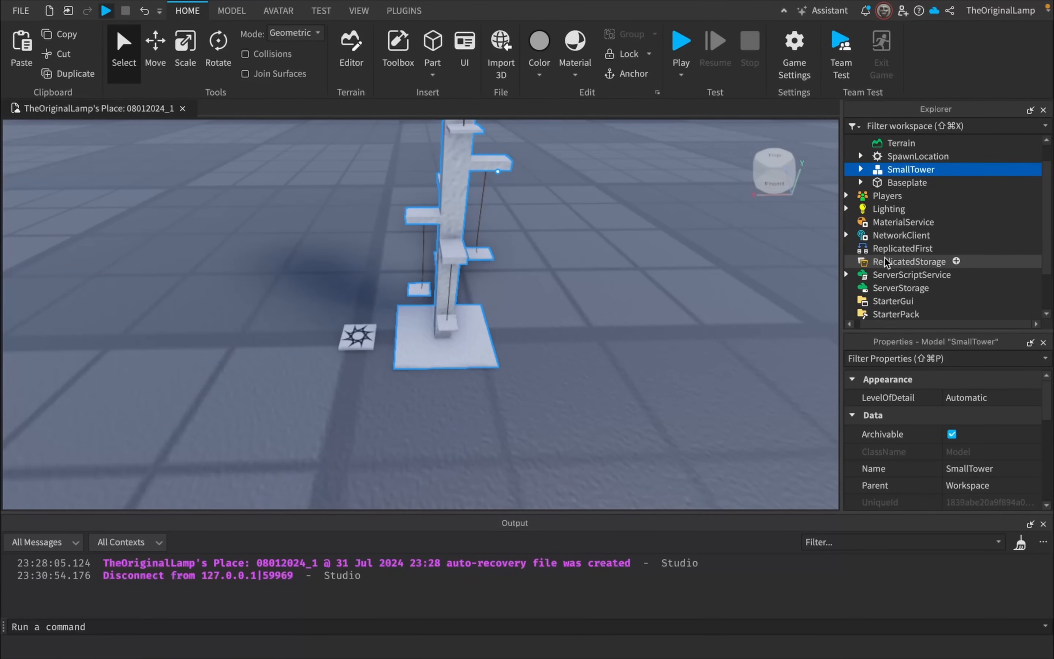
pyautogui.click(860, 169)
pyautogui.scroll(-3, 894, 257)
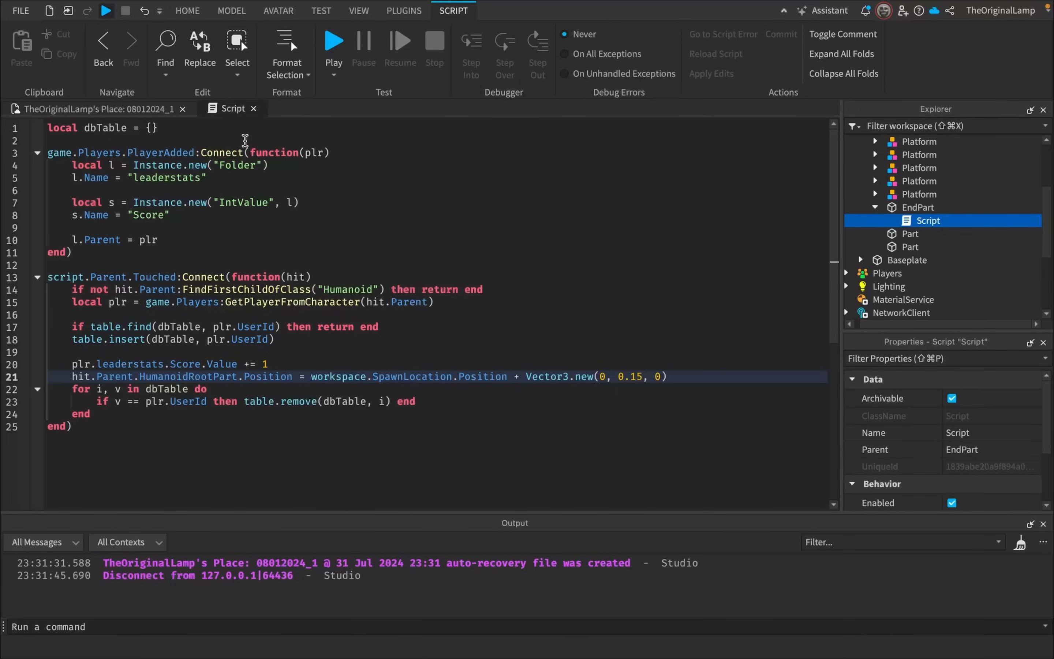
# Step: Return from the script to the 3D view and look over the tower up to the green EndPart
pyautogui.click(171, 113)
pyautogui.moveTo(426, 226); pyautogui.dragTo(507, 253)
pyautogui.scroll(-8, 515, 247)
pyautogui.press('super+z')
pyautogui.click(633, 286)
pyautogui.moveTo(563, 228); pyautogui.dragTo(563, 227, button='right')
pyautogui.press('w')
pyautogui.press('w')
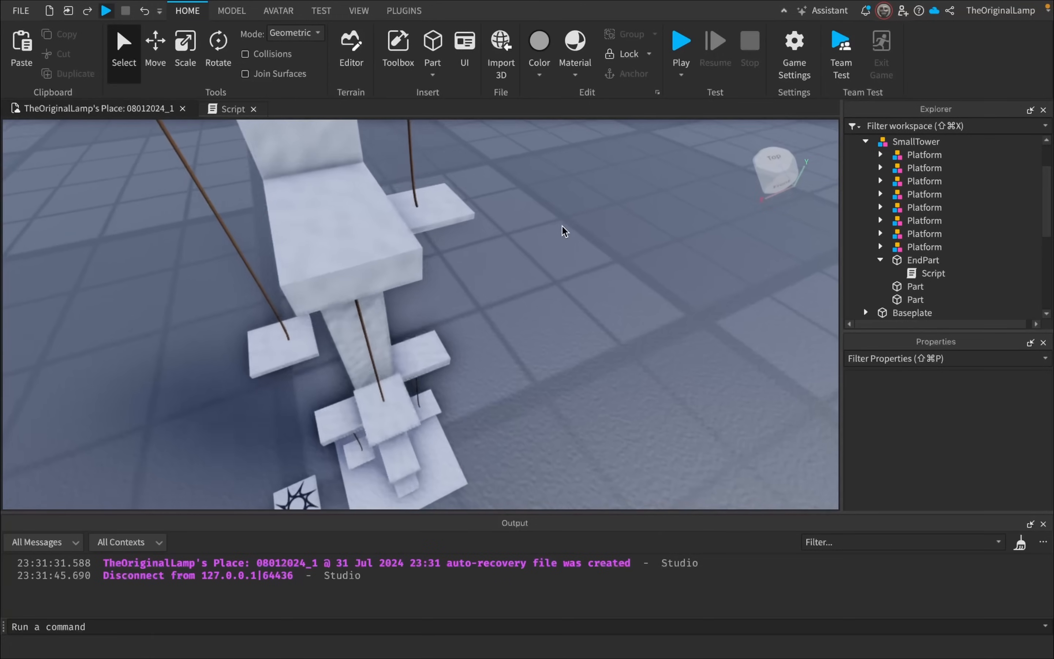
pyautogui.press('s')
pyautogui.press('d')
pyautogui.press('a')
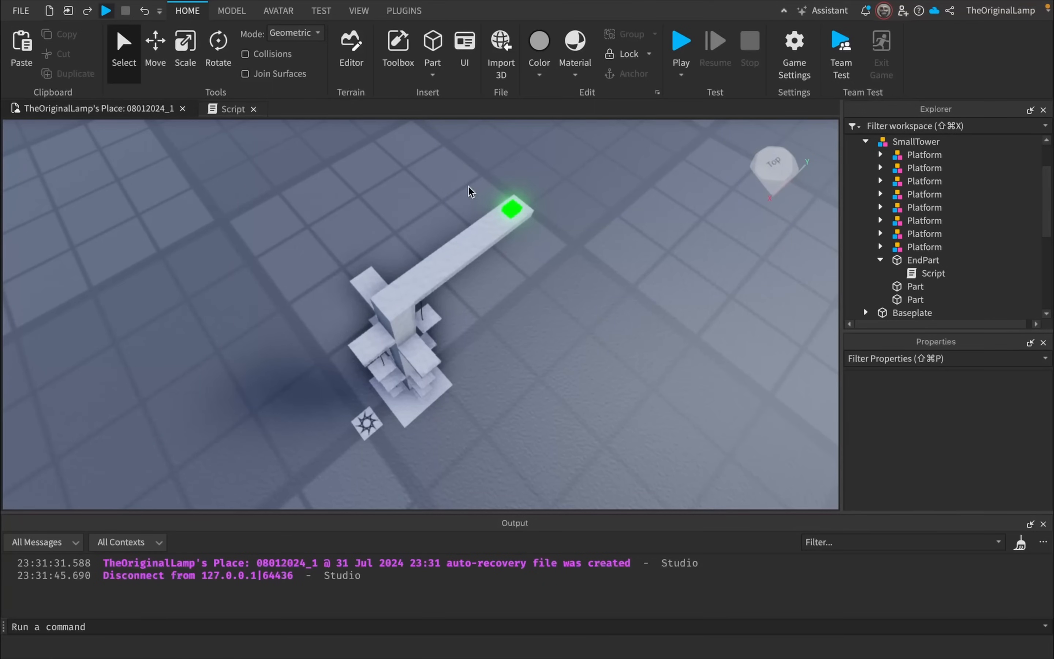
# Step: Delete the Script inside the EndPart and undo the deletion
pyautogui.click(930, 273)
pyautogui.press('Delete')
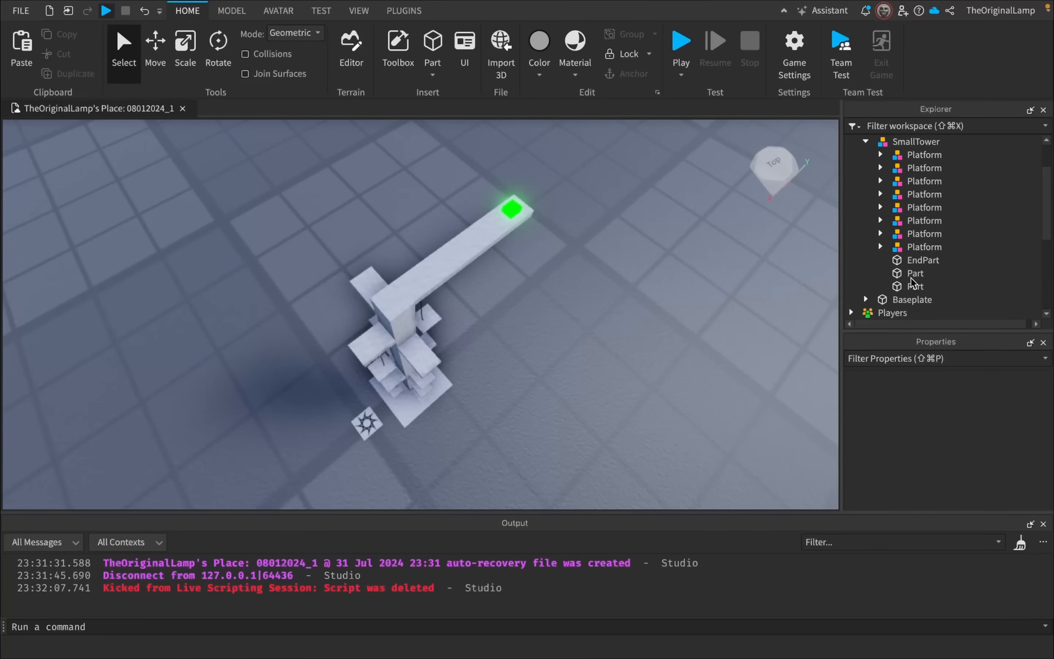
pyautogui.press('super+z')
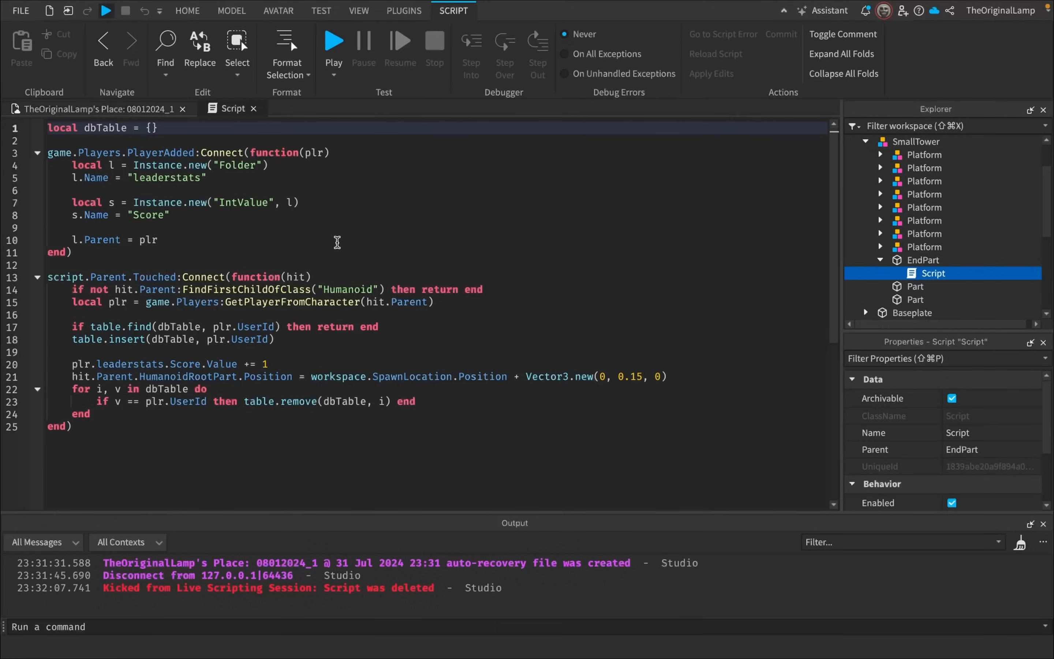
# Step: Switch from the restored script back to the 3D view and look at the tower's top beam and EndPart
pyautogui.click(156, 108)
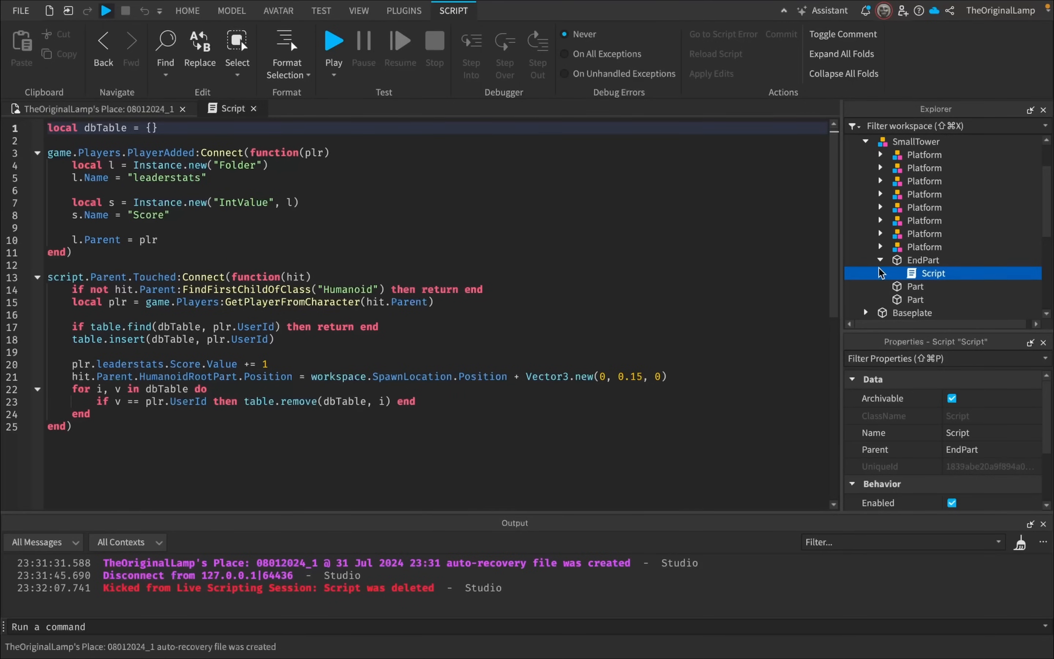
pyautogui.click(140, 109)
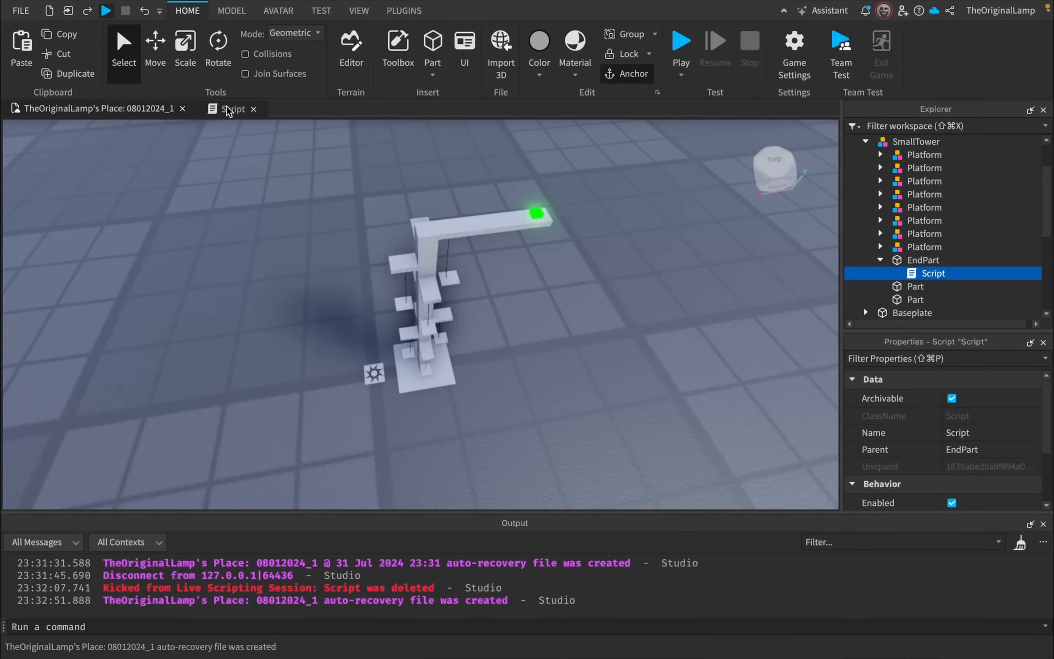
pyautogui.scroll(10, 511, 196)
pyautogui.scroll(-8, 511, 196)
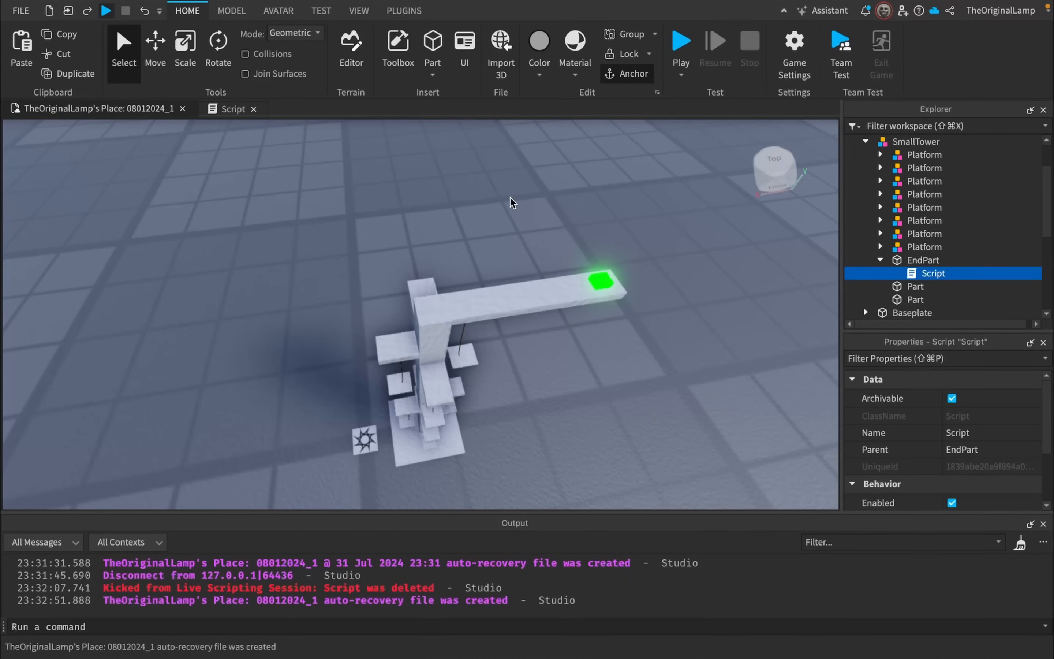
pyautogui.scroll(2, 511, 196)
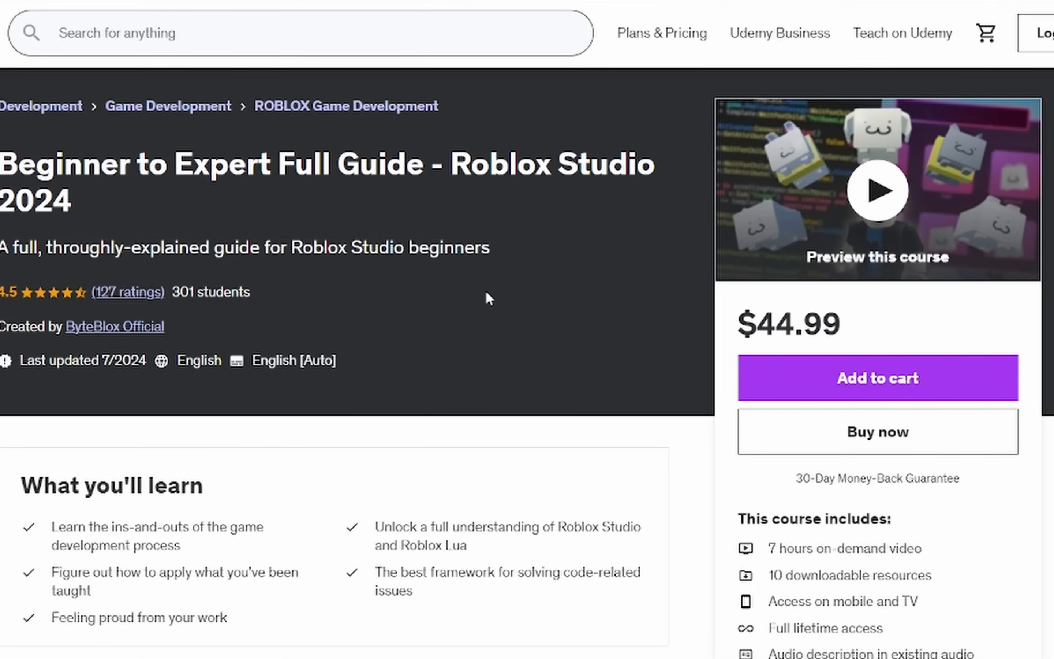
# Step: Switch to the Udemy page of the Roblox Studio 2024 beginner course and examine its contents, requirements and description
pyautogui.scroll(-3, 486, 292)
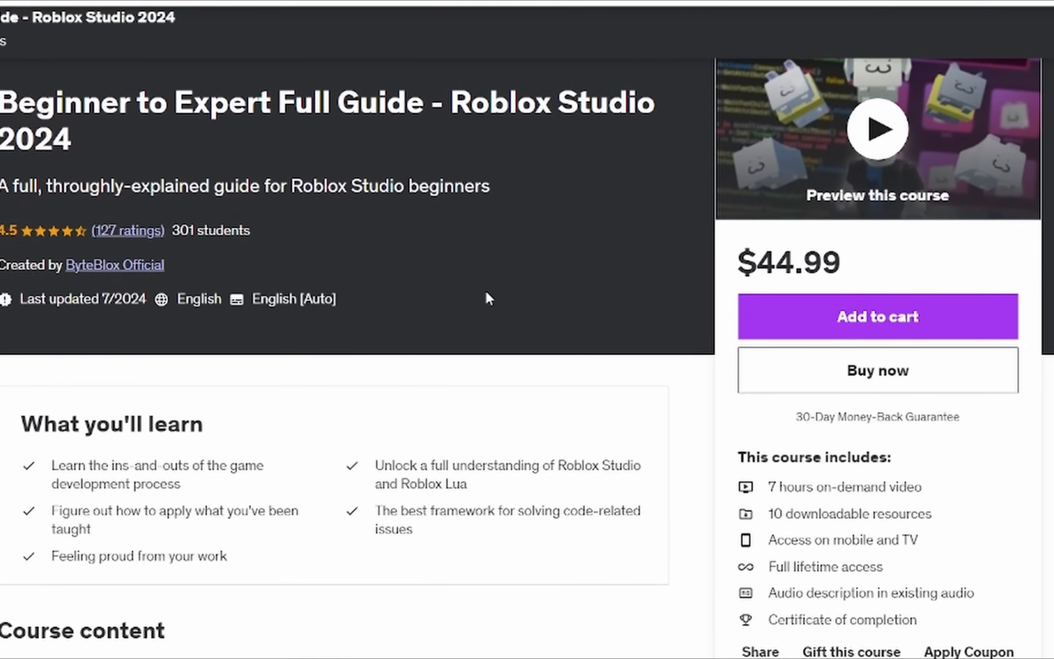
pyautogui.scroll(-5, 486, 293)
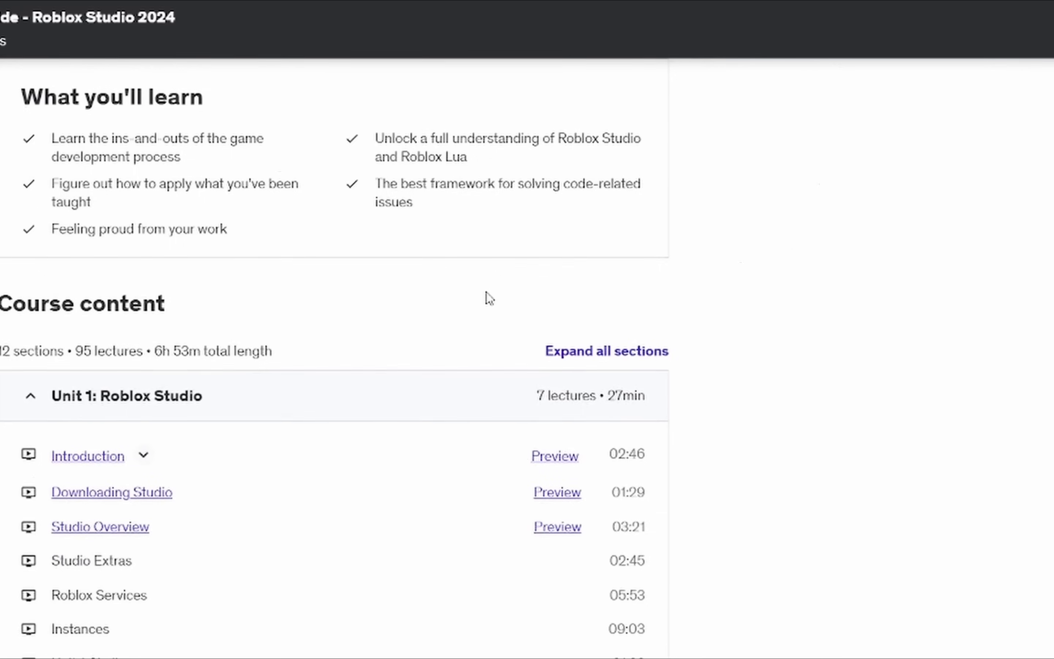
pyautogui.scroll(-8, 486, 292)
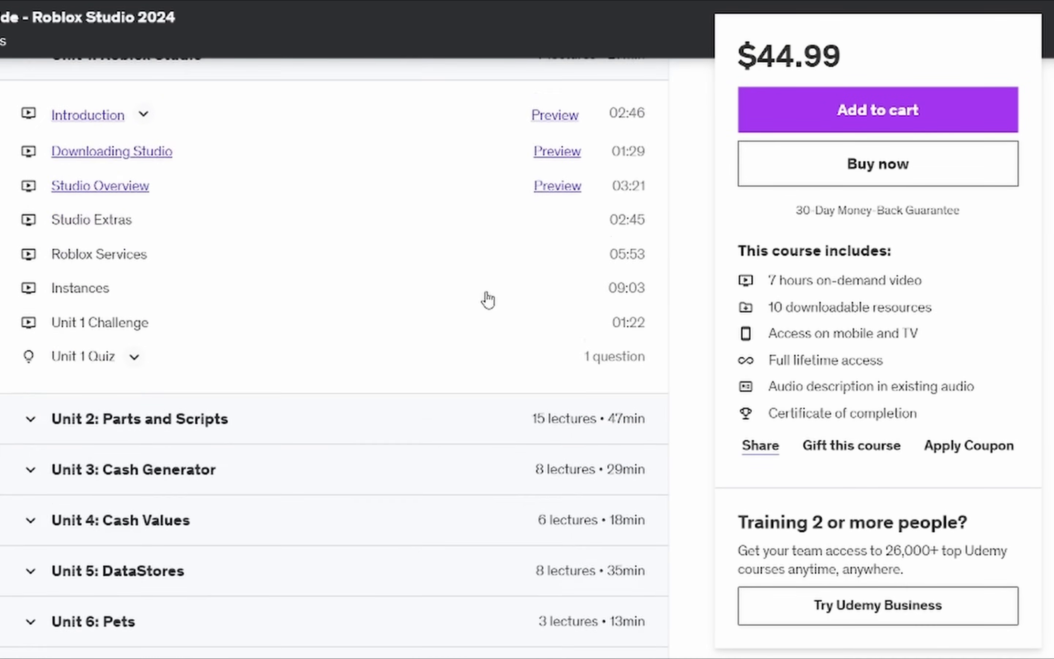
pyautogui.scroll(-5, 488, 300)
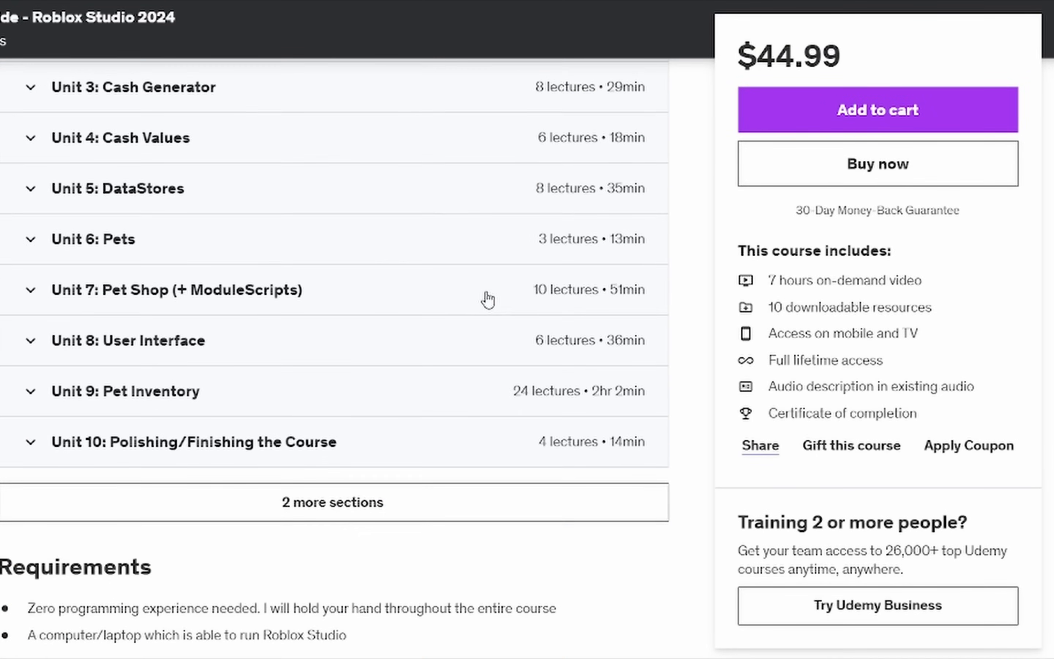
pyautogui.scroll(-5, 488, 300)
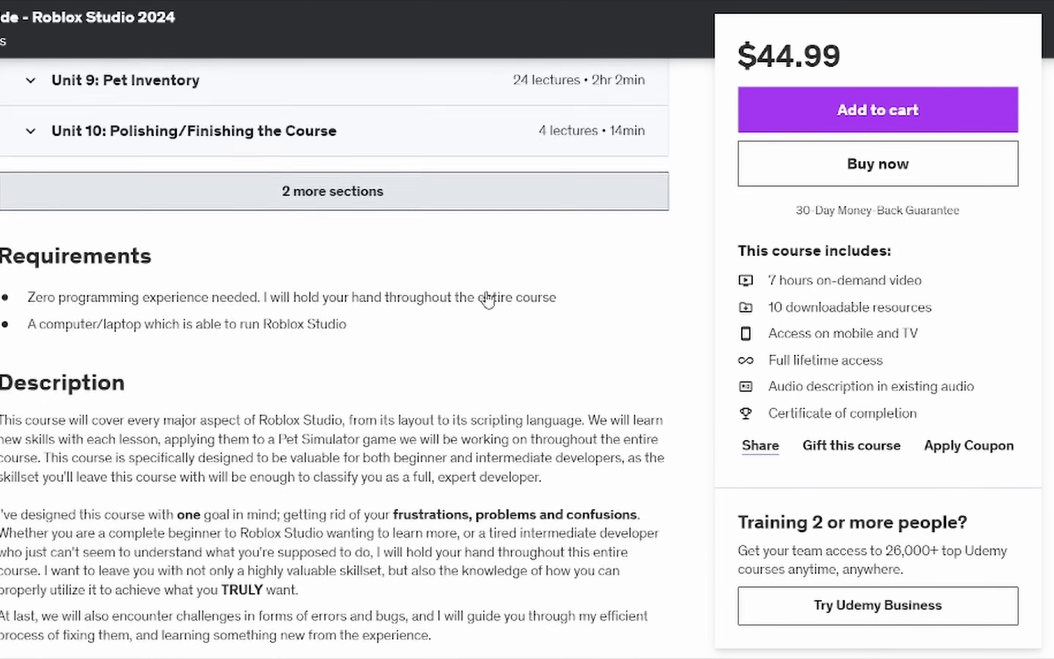
pyautogui.scroll(-2, 488, 300)
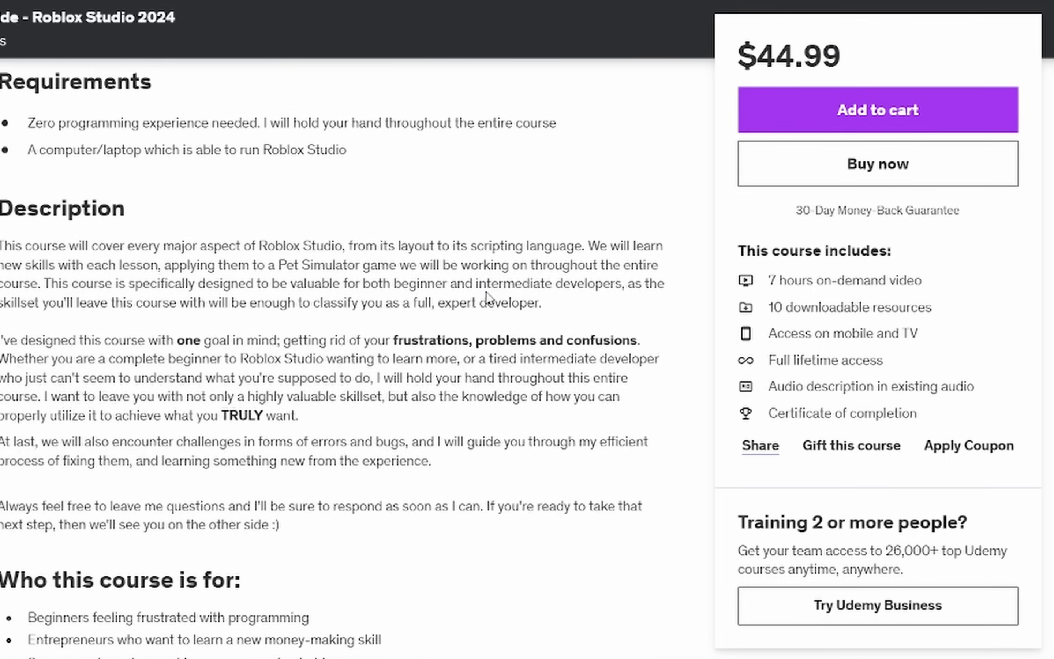
pyautogui.scroll(-1, 486, 292)
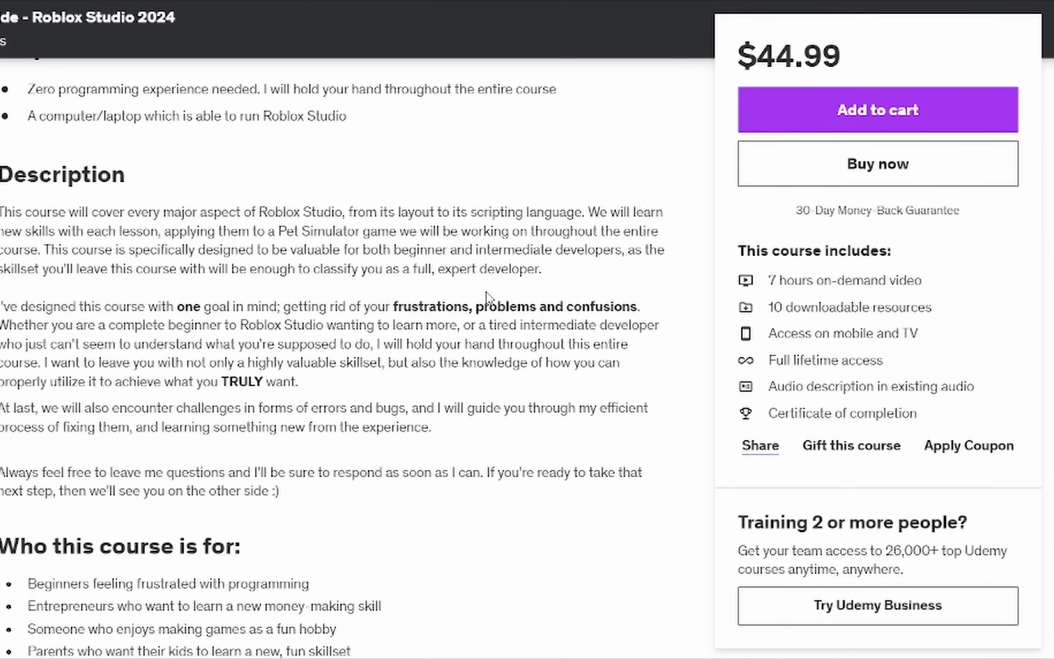
pyautogui.scroll(-1, 486, 298)
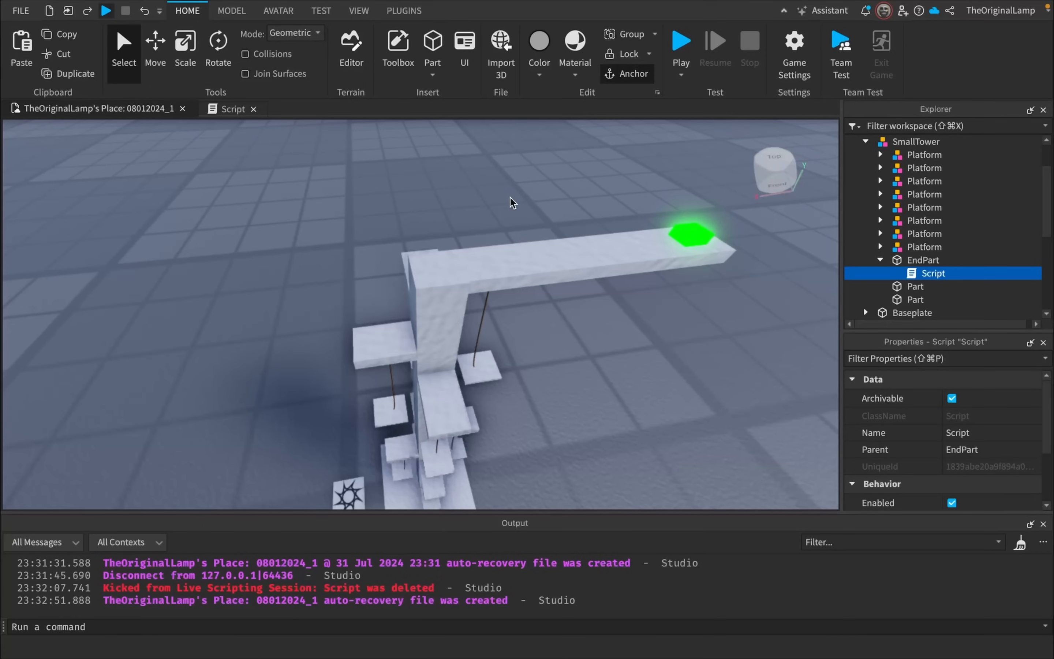
# Step: In Roblox Studio, collapse the EndPart and the SmallTower model in the Workspace hierarchy
pyautogui.moveTo(510, 197)
pyautogui.mouseDown(button='right')
pyautogui.moveTo(538, 188)
pyautogui.moveTo(501, 191)
pyautogui.mouseUp(button='right')
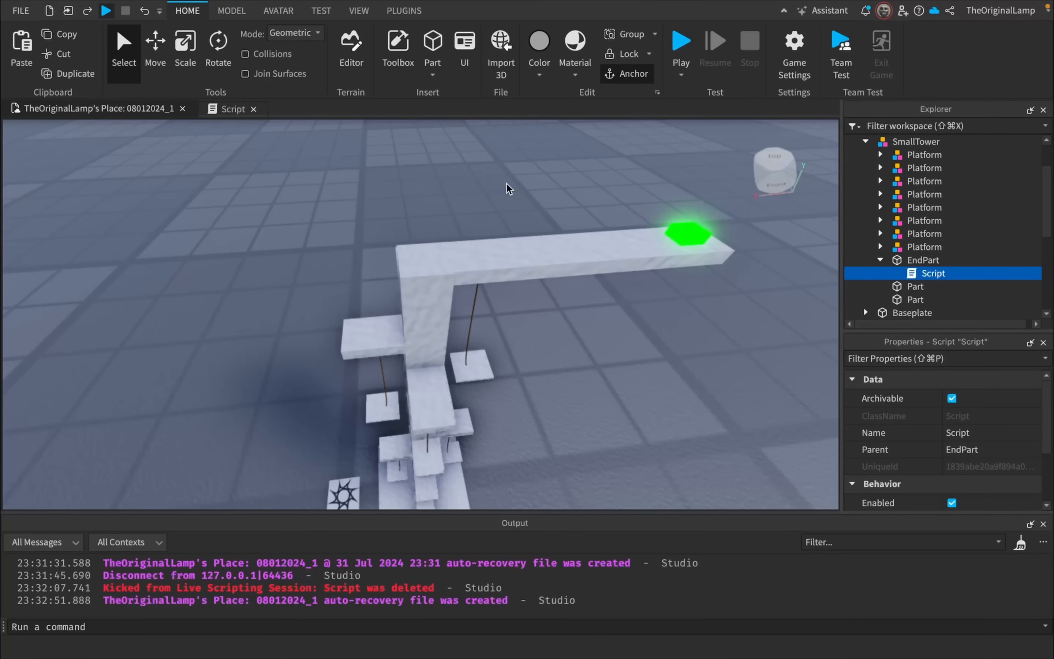
pyautogui.click(880, 260)
pyautogui.scroll(1, 867, 194)
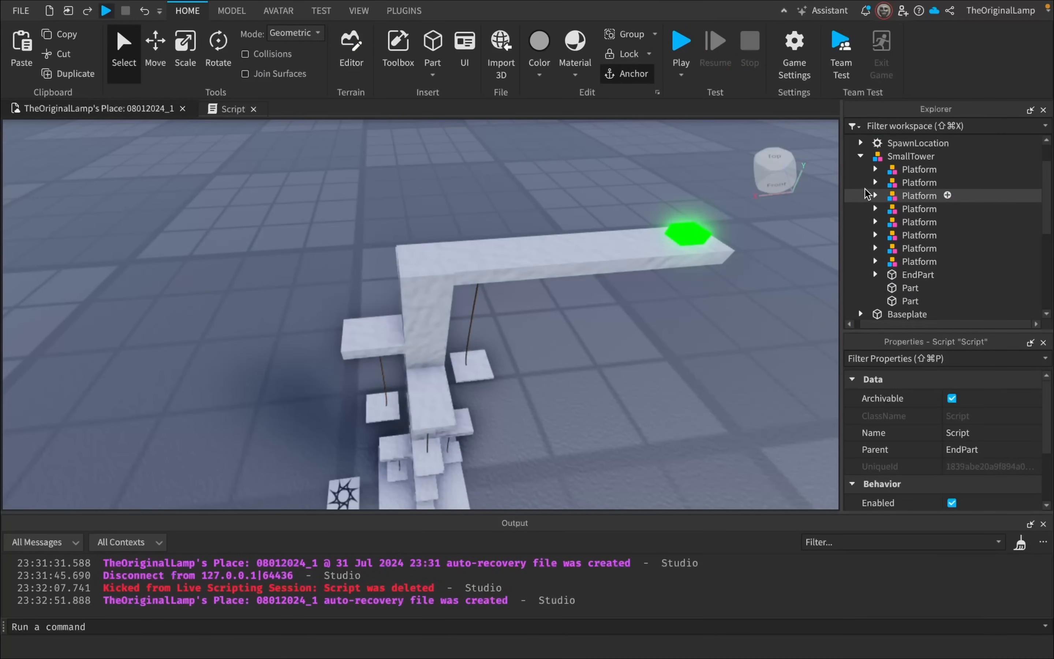
pyautogui.scroll(2, 867, 194)
pyautogui.click(864, 176)
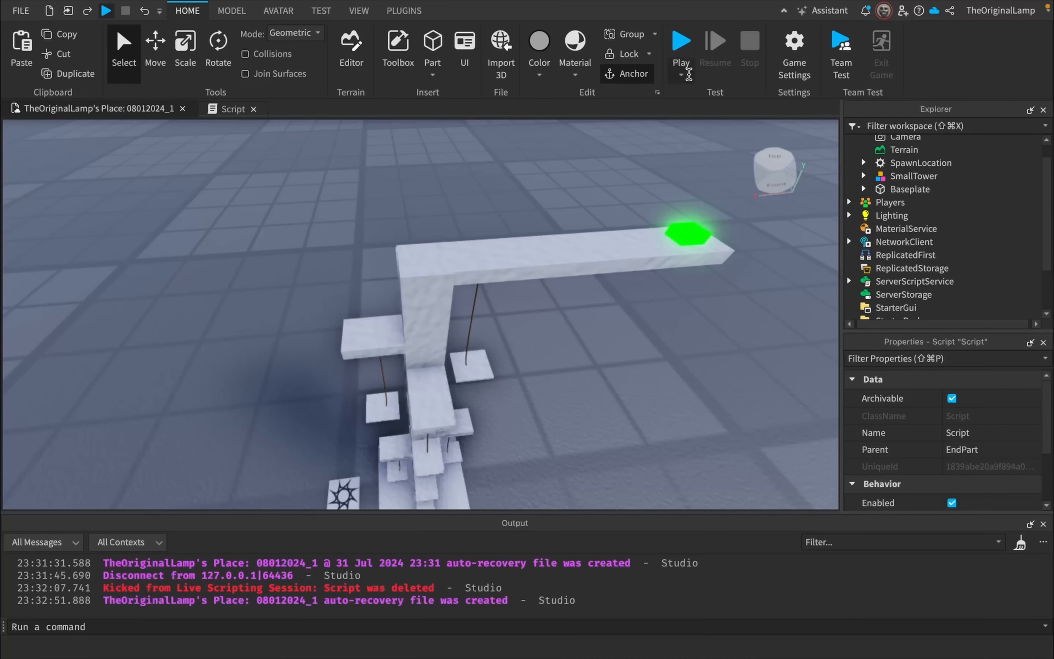
# Step: Move the StarterCharacter model from StarterPlayer into ReplicatedStorage
pyautogui.scroll(-10, 697, 242)
pyautogui.scroll(-1, 856, 260)
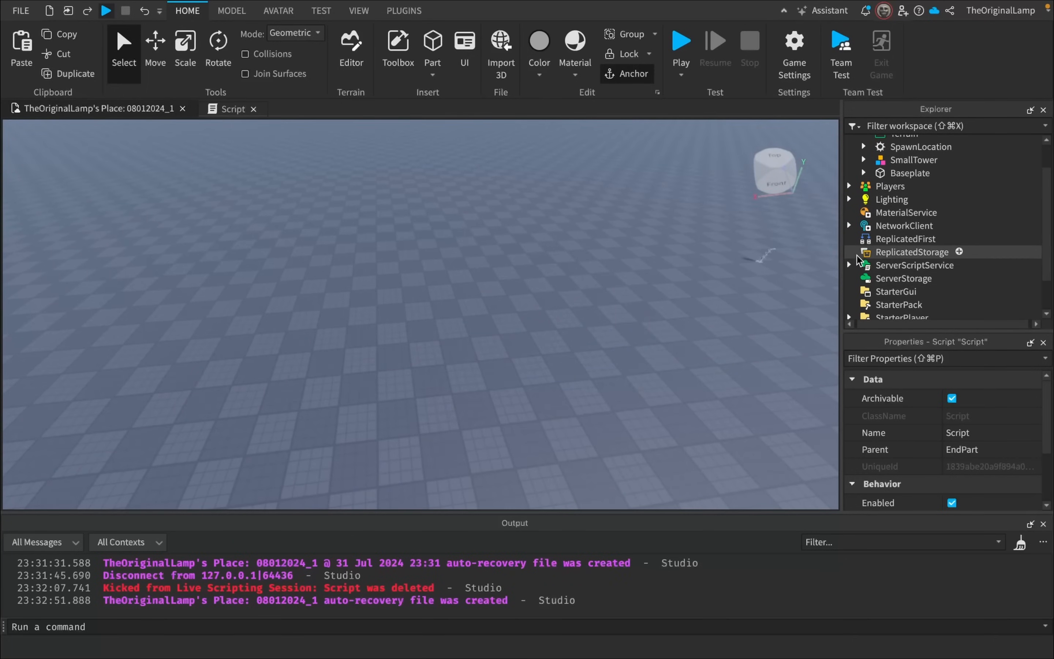
pyautogui.scroll(-3, 854, 279)
pyautogui.click(849, 273)
pyautogui.moveTo(880, 288); pyautogui.dragTo(906, 207)
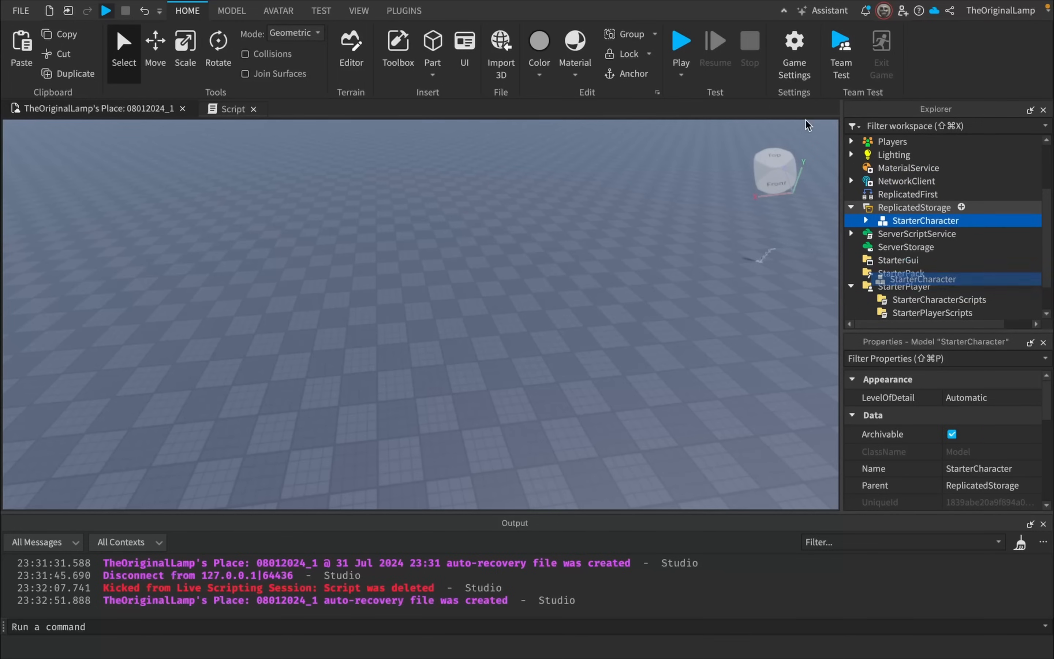
# Step: Start a play-test with the full-size default avatar and walk it around the tiny tower
pyautogui.click(681, 41)
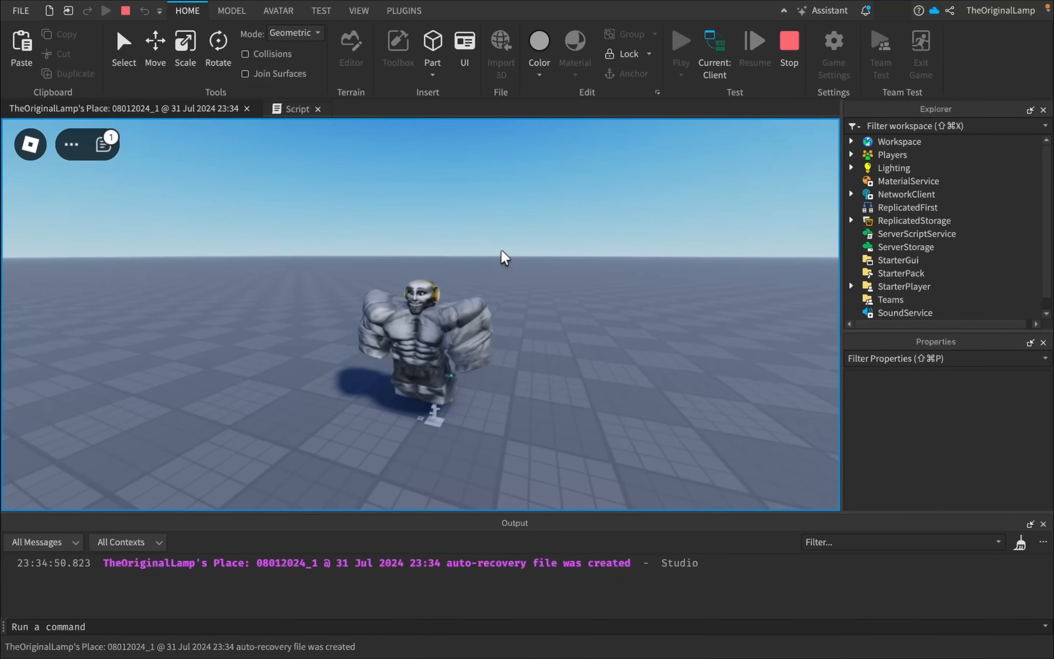
pyautogui.press('s')
pyautogui.moveTo(501, 252); pyautogui.dragTo(502, 249, button='right')
pyautogui.press('w')
pyautogui.press('s')
pyautogui.press('w')
pyautogui.press('d')
pyautogui.press('s')
pyautogui.press('w')
pyautogui.press('s')
pyautogui.press('s')
# Step: Jump and walk the full-size avatar into the tower's EndPart to test the scoring, and end the play-test
pyautogui.press('space')
pyautogui.press('s')
pyautogui.press('space')
pyautogui.press('w')
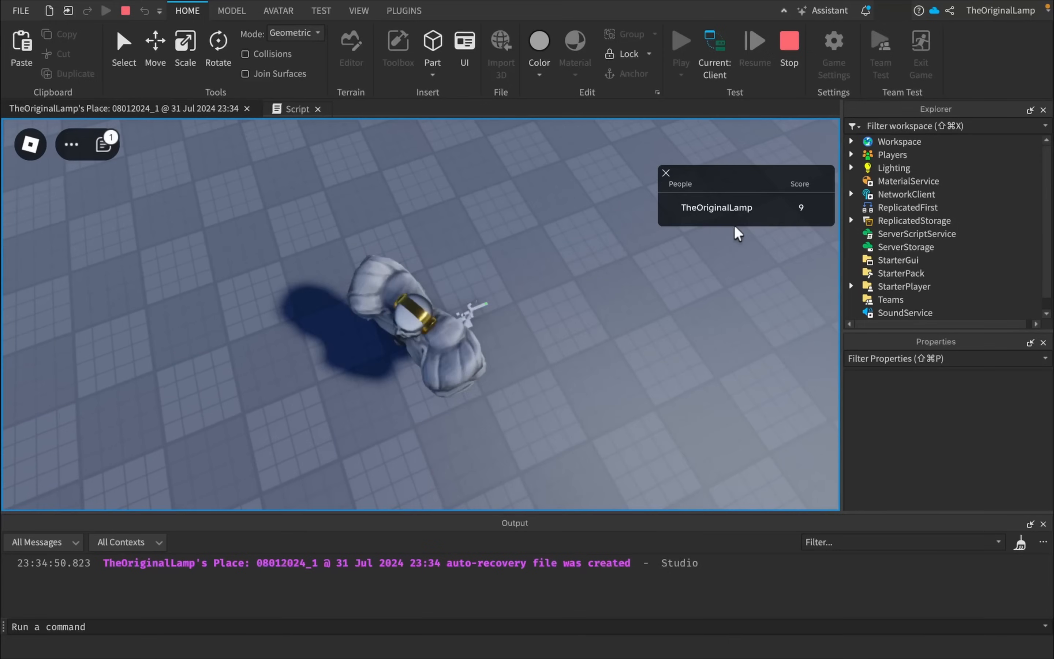
pyautogui.press('w')
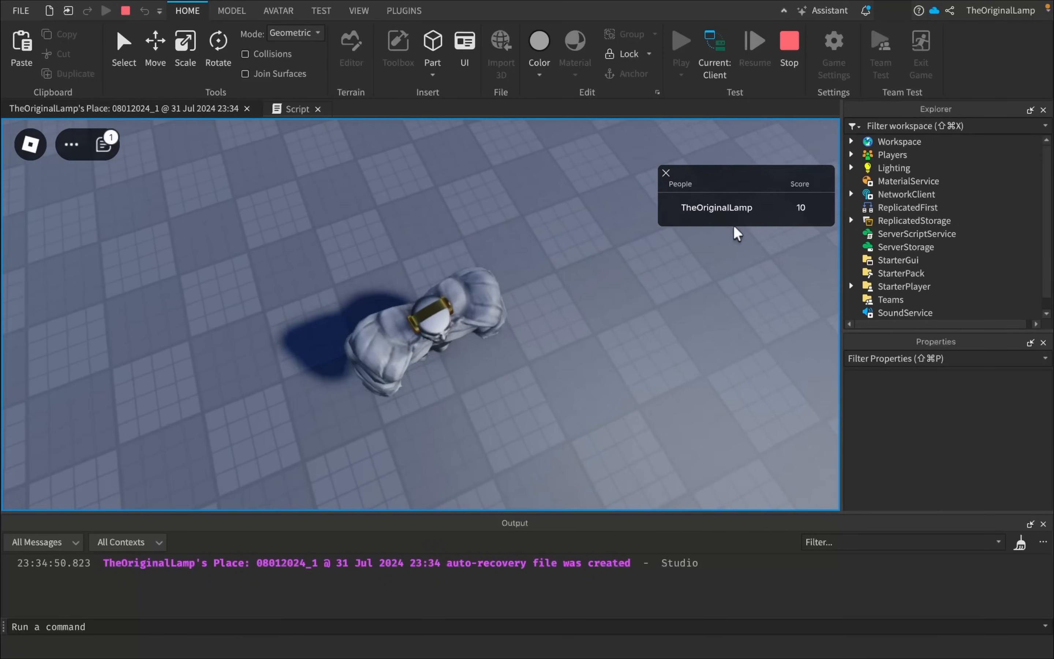
pyautogui.press('d')
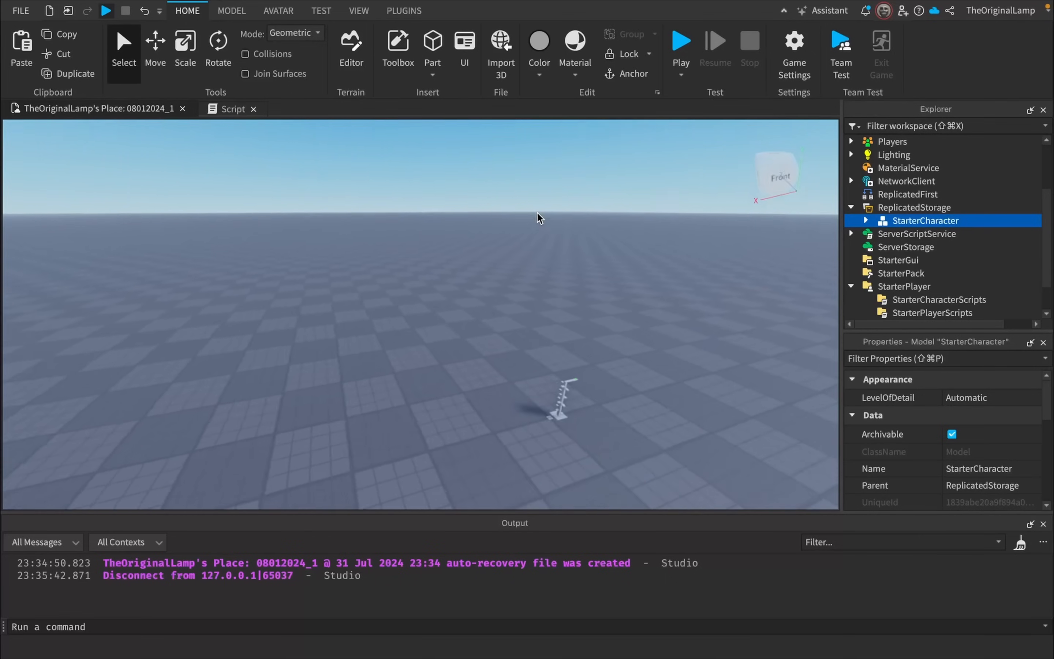
# Step: Examine the tower and its surroundings from different distances and angles in the edit view
pyautogui.moveTo(537, 215); pyautogui.dragTo(656, 215, button='right')
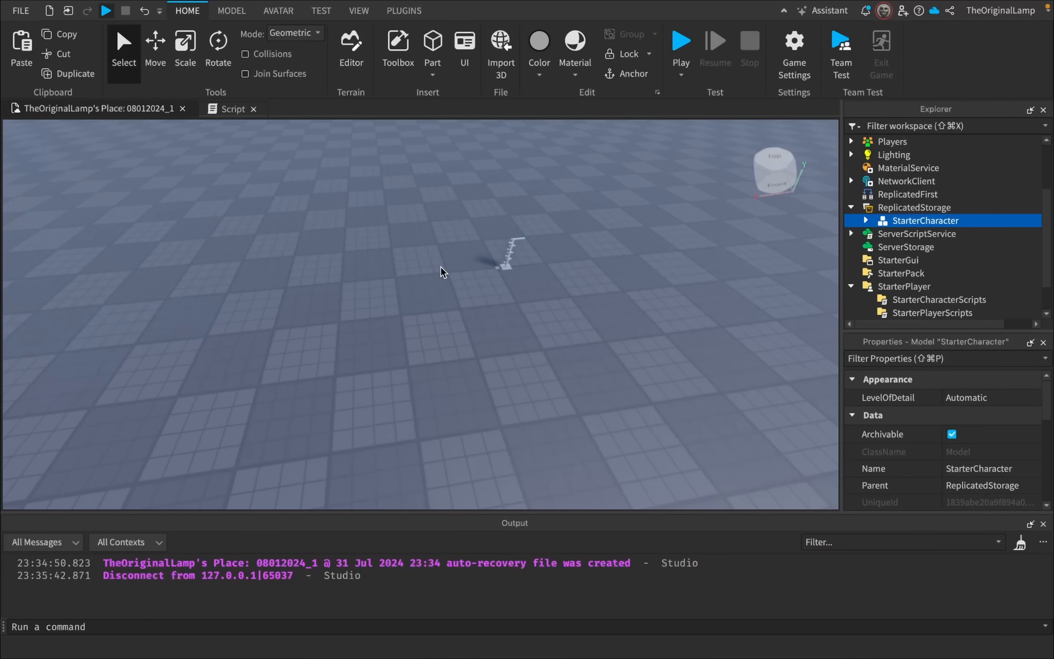
pyautogui.moveTo(443, 272); pyautogui.dragTo(481, 258, button='right')
pyautogui.press('w')
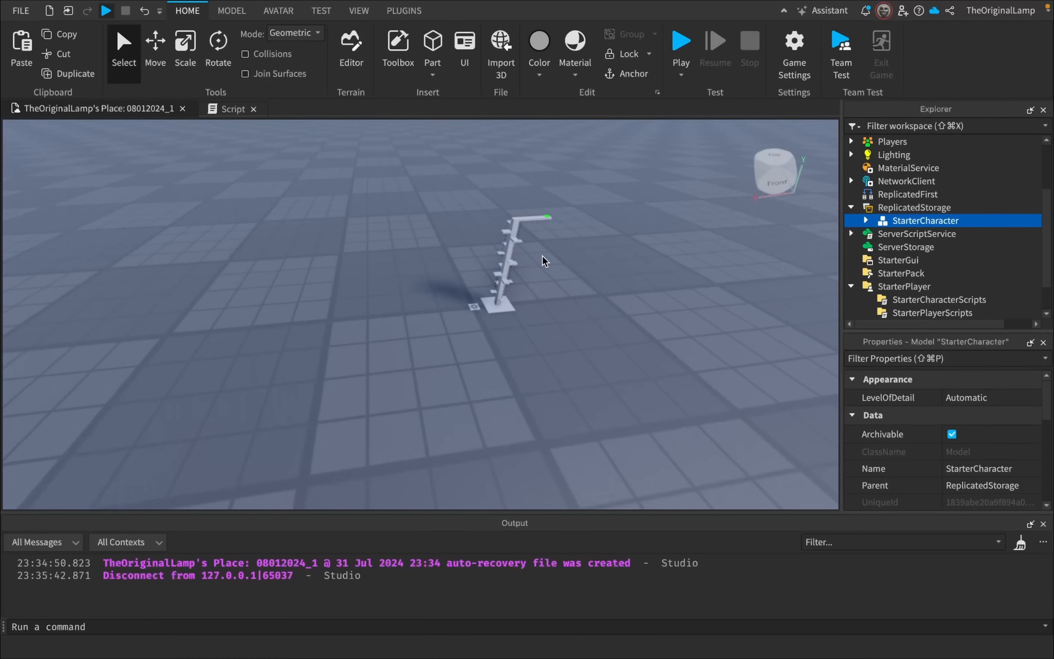
pyautogui.press('d')
pyautogui.press('s')
pyautogui.press('s')
pyautogui.moveTo(542, 249); pyautogui.dragTo(422, 272, button='right')
pyautogui.scroll(10, 447, 284)
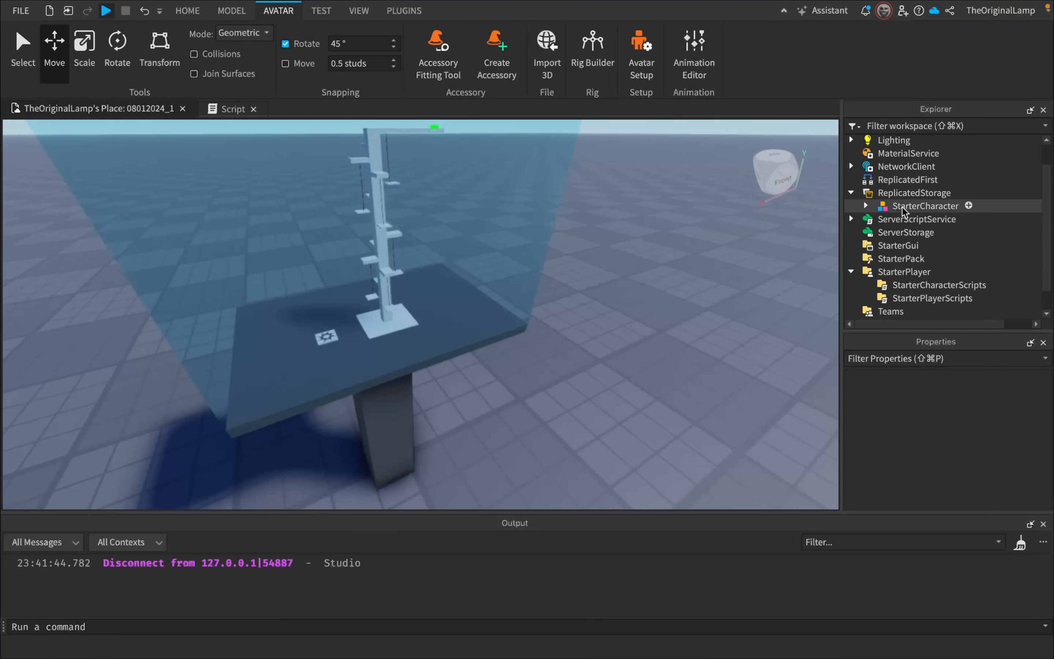
# Step: Move the StarterCharacter model from ReplicatedStorage back into StarterPlayer
pyautogui.moveTo(906, 206); pyautogui.dragTo(903, 259)
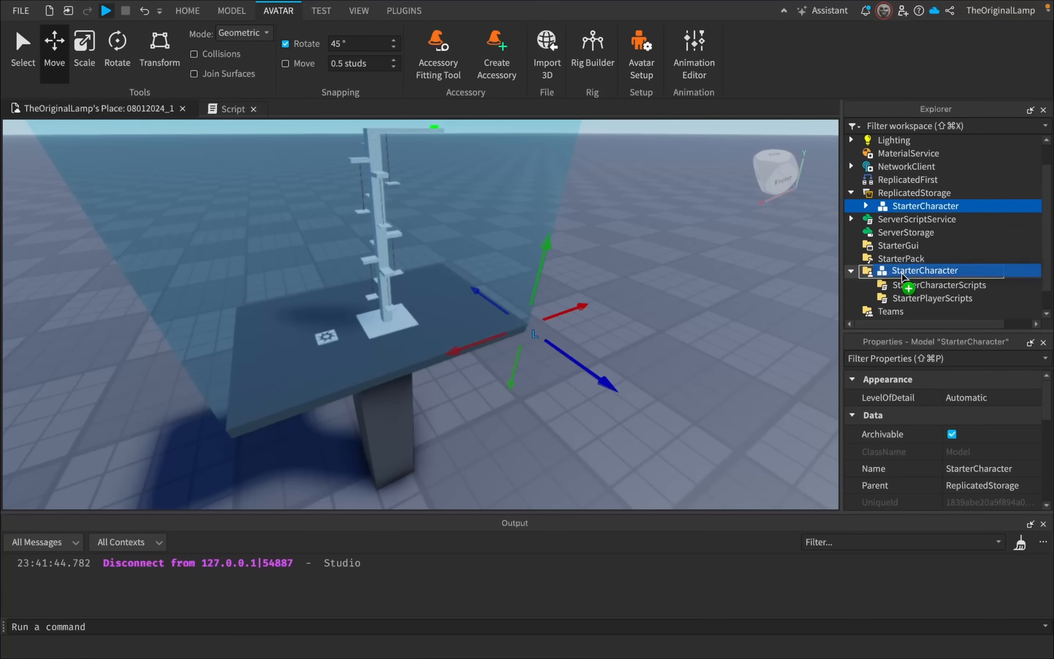
pyautogui.scroll(-10, 690, 265)
pyautogui.click(675, 260)
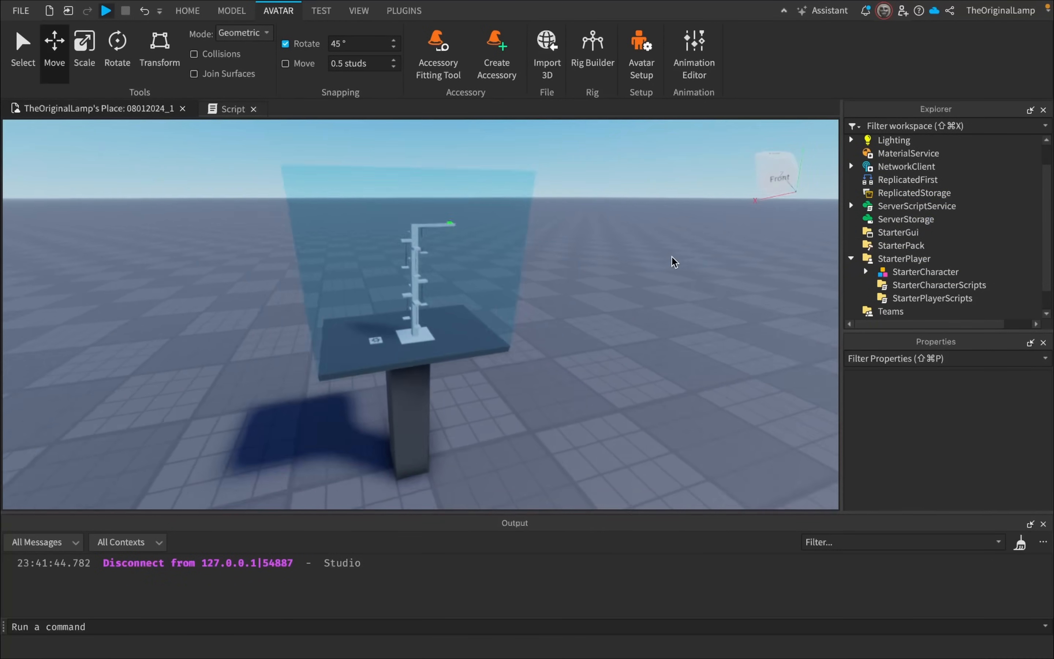
pyautogui.press('w')
pyautogui.moveTo(672, 257); pyautogui.dragTo(671, 257, button='right')
# Step: Start a play-test with the tiny character and inspect the glass-enclosed table and tower from near and far
pyautogui.press('F5')
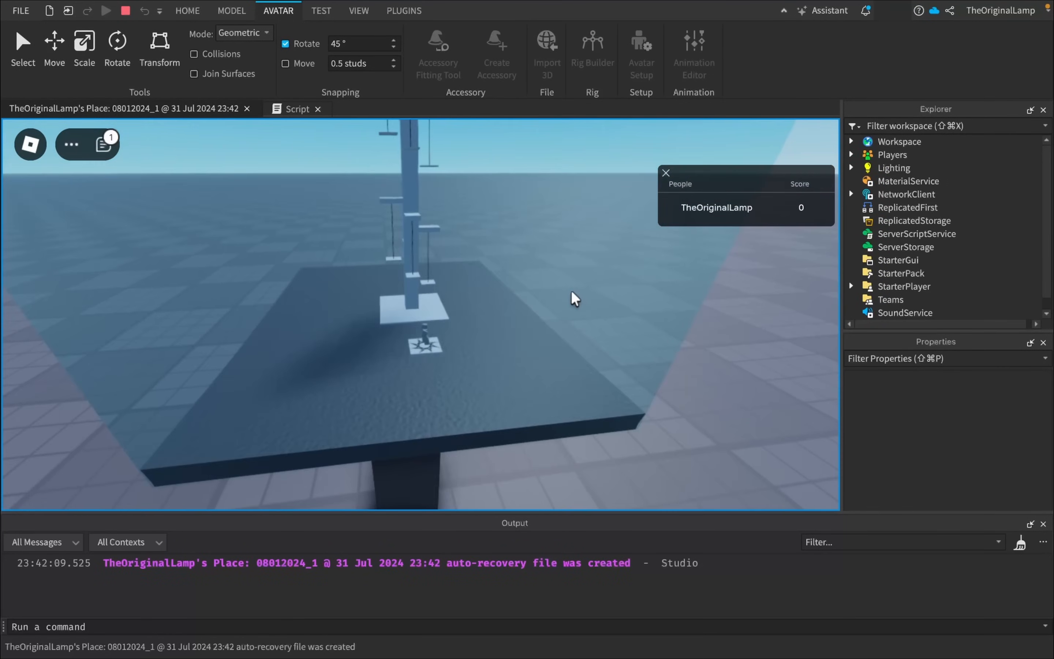
pyautogui.moveTo(572, 293); pyautogui.dragTo(572, 292, button='right')
pyautogui.scroll(3, 573, 293)
pyautogui.scroll(-5, 572, 292)
pyautogui.scroll(-5, 572, 292)
pyautogui.scroll(6, 573, 292)
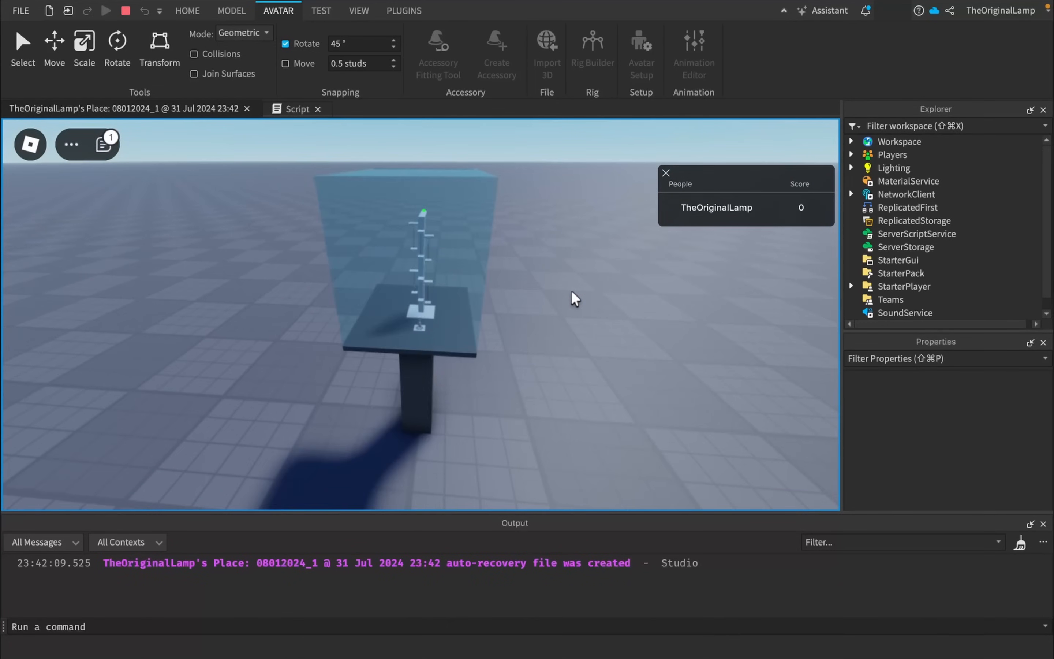
pyautogui.scroll(8, 572, 292)
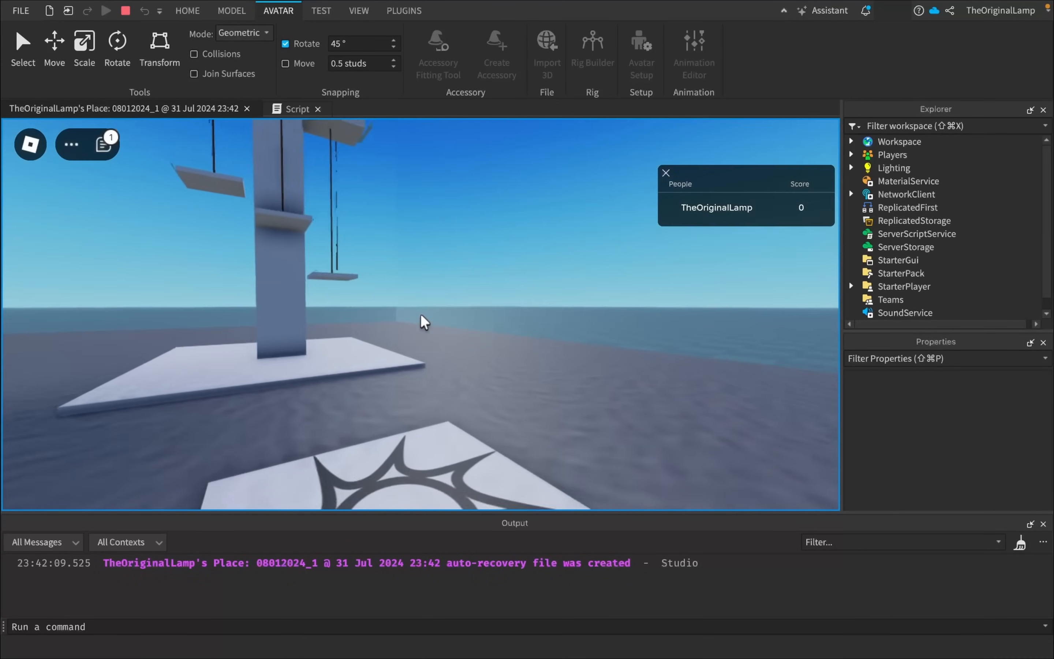
# Step: Walk the tiny character off the spawn pad and check the glass-enclosed tower from several angles
pyautogui.press('w')
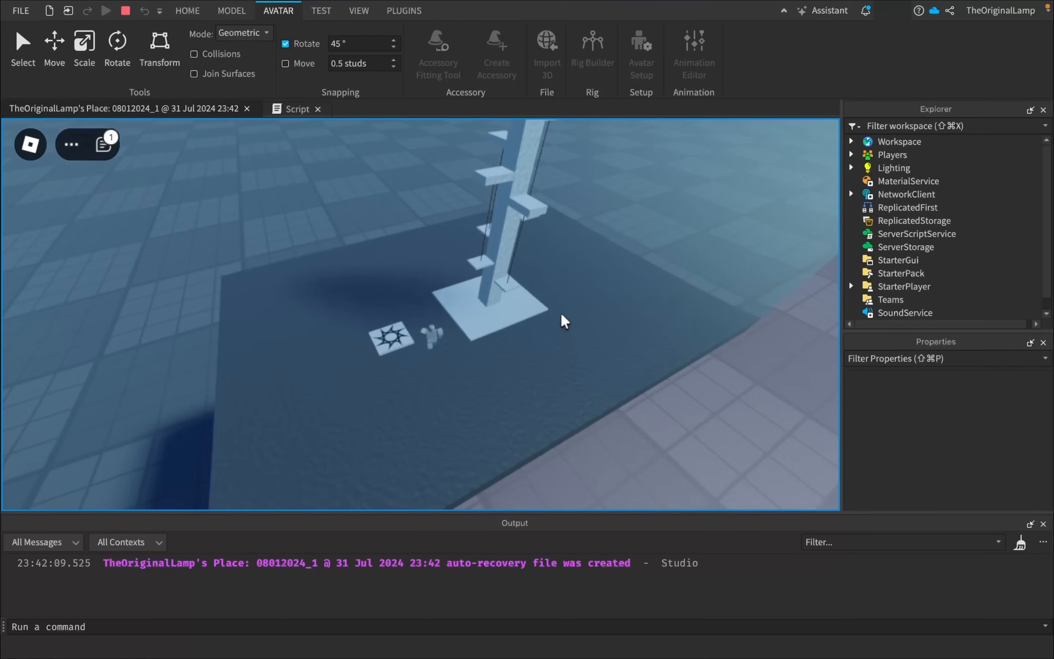
pyautogui.moveTo(561, 314); pyautogui.dragTo(561, 314, button='right')
pyautogui.scroll(-5, 562, 314)
pyautogui.scroll(3, 562, 314)
pyautogui.scroll(4, 562, 314)
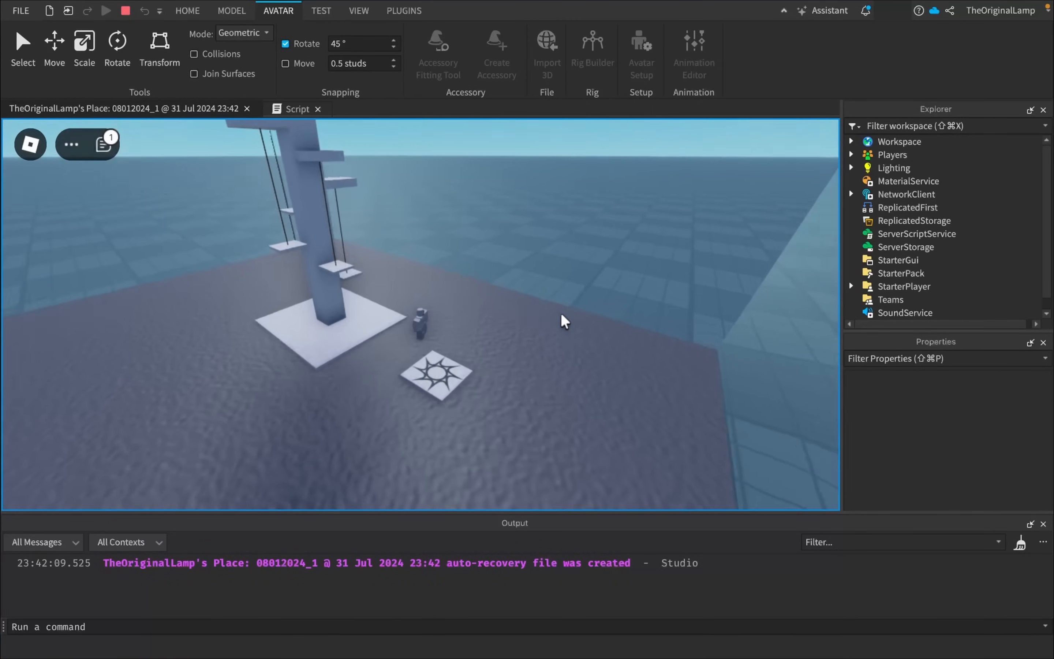
pyautogui.scroll(-5, 436, 317)
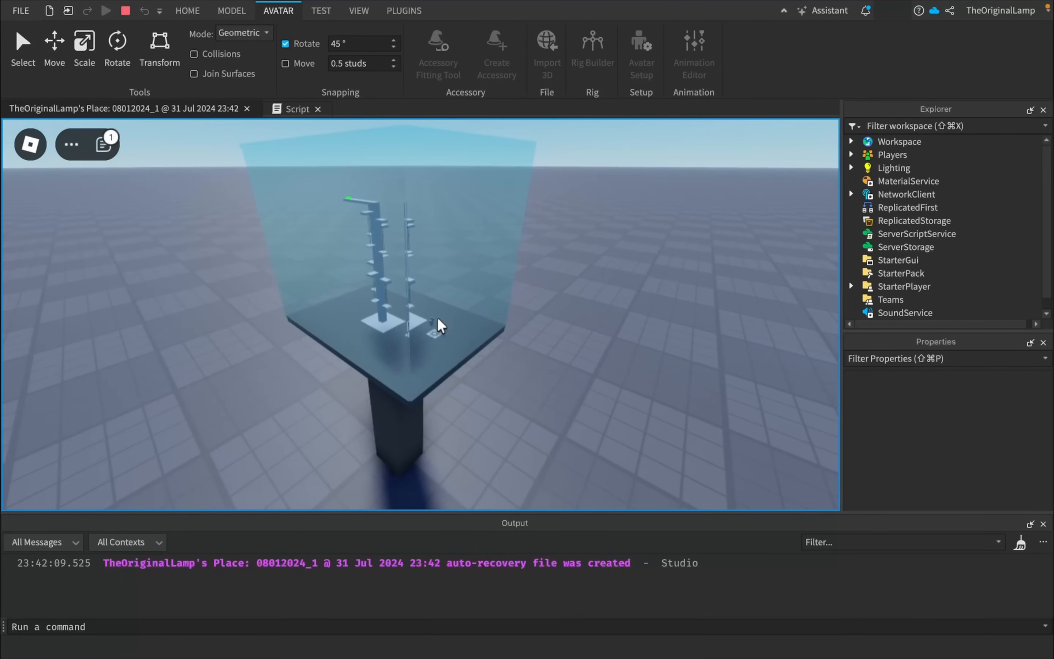
pyautogui.scroll(-3, 688, 406)
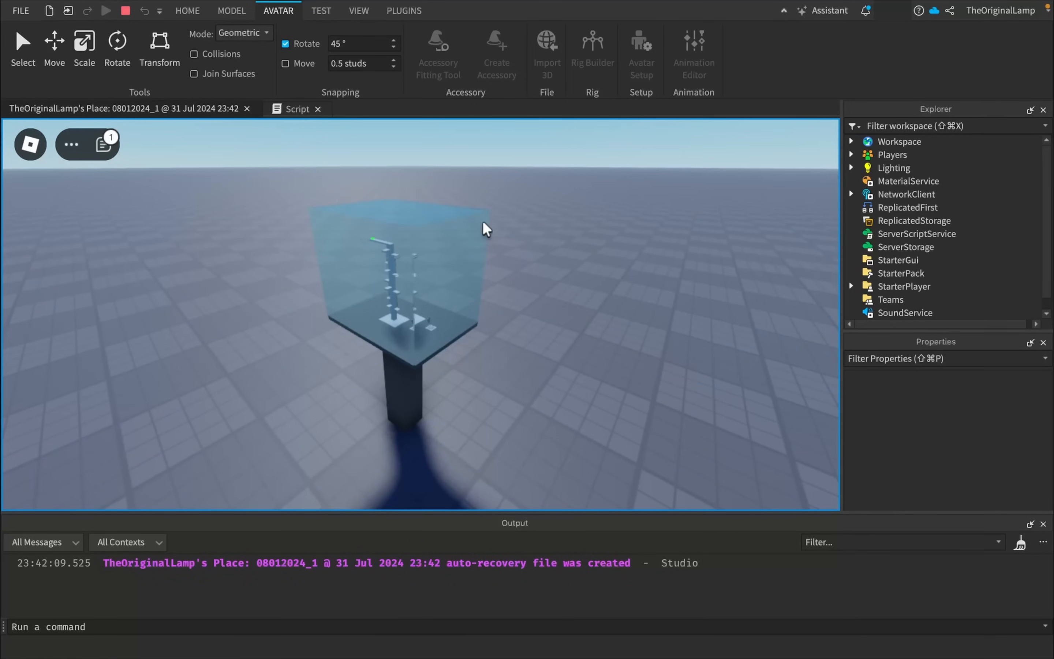
pyautogui.scroll(4, 486, 228)
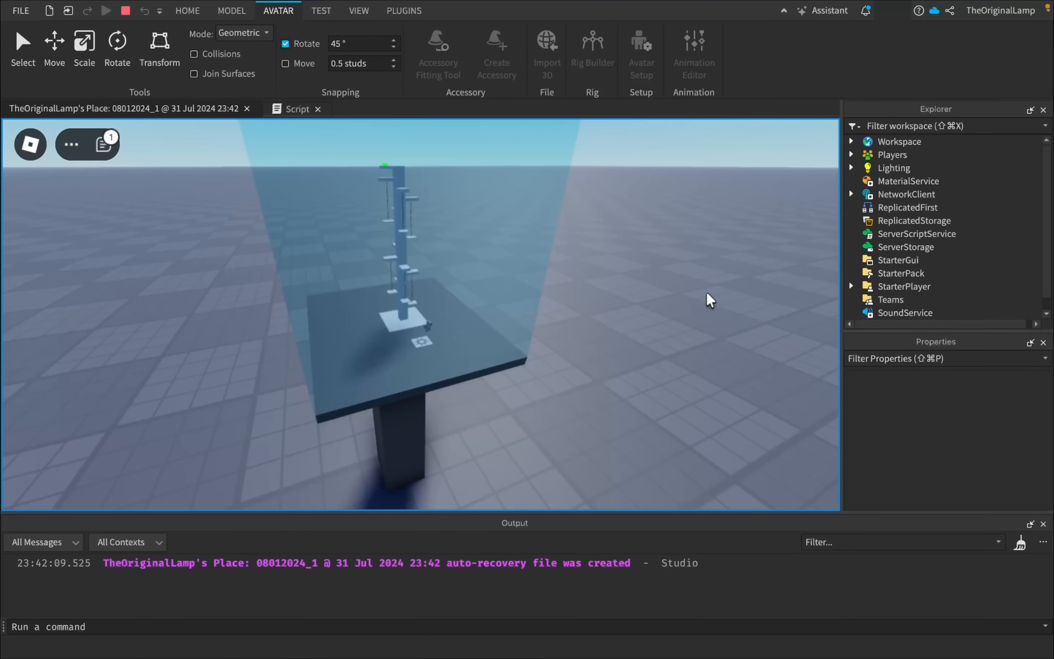
# Step: Inspect the swinging rope-hung platforms at the tower's base close up during the play-test
pyautogui.moveTo(689, 337); pyautogui.dragTo(792, 341, button='right')
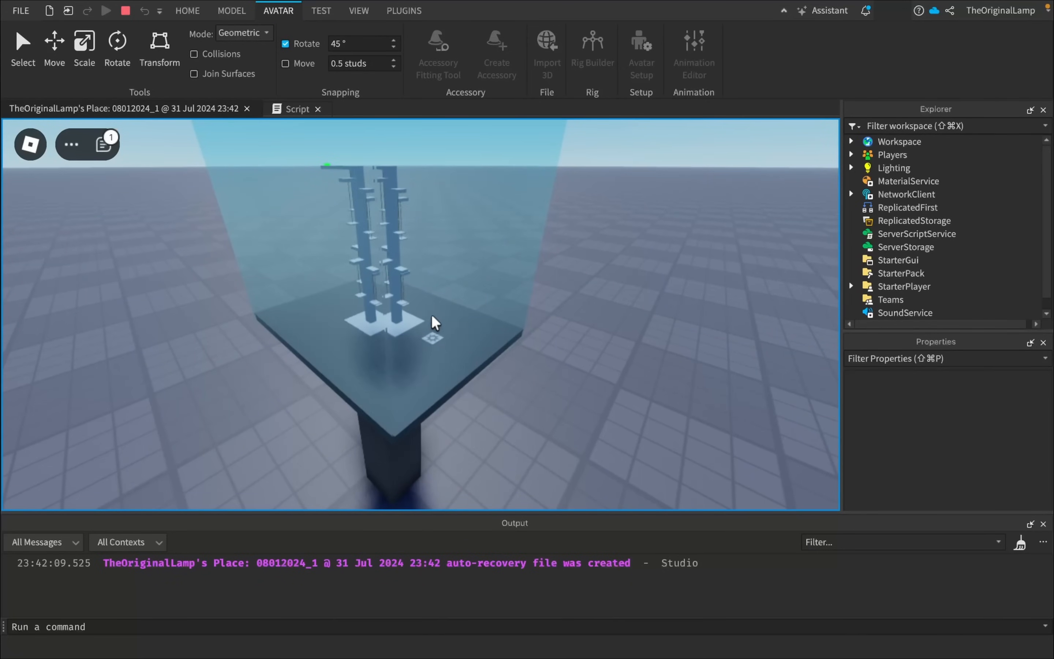
pyautogui.scroll(6, 434, 322)
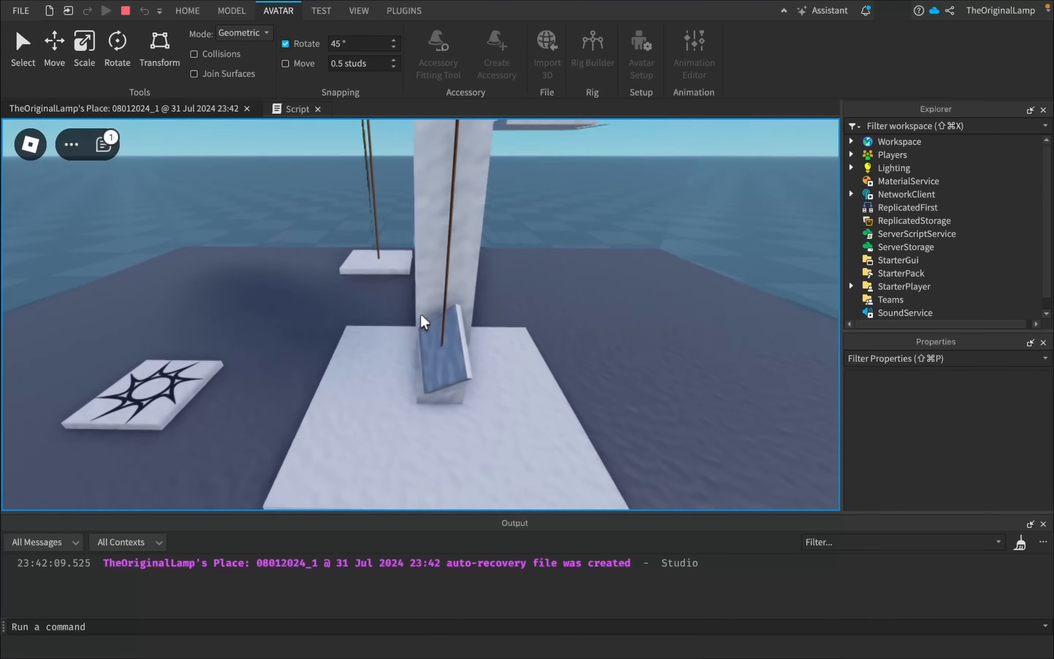
pyautogui.moveTo(421, 316); pyautogui.dragTo(422, 315, button='right')
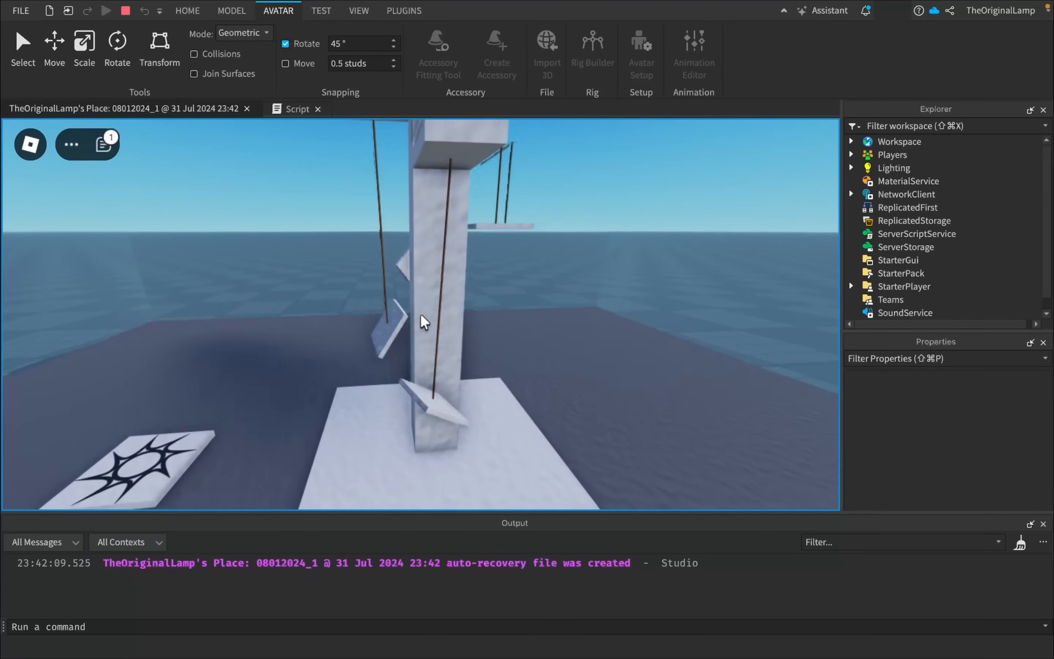
pyautogui.scroll(-10, 421, 316)
pyautogui.scroll(6, 525, 316)
pyautogui.moveTo(525, 316); pyautogui.dragTo(524, 313, button='right')
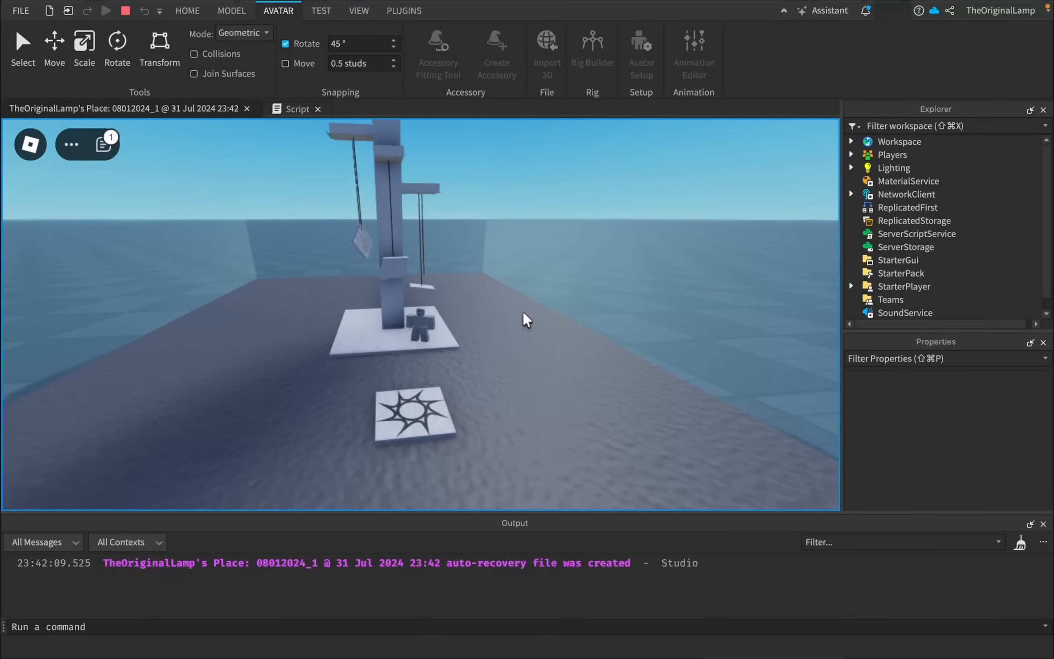
# Step: Walk the tiny character around the tower's base plate, try a jump near the hanging platforms, and end the play-test
pyautogui.press('d')
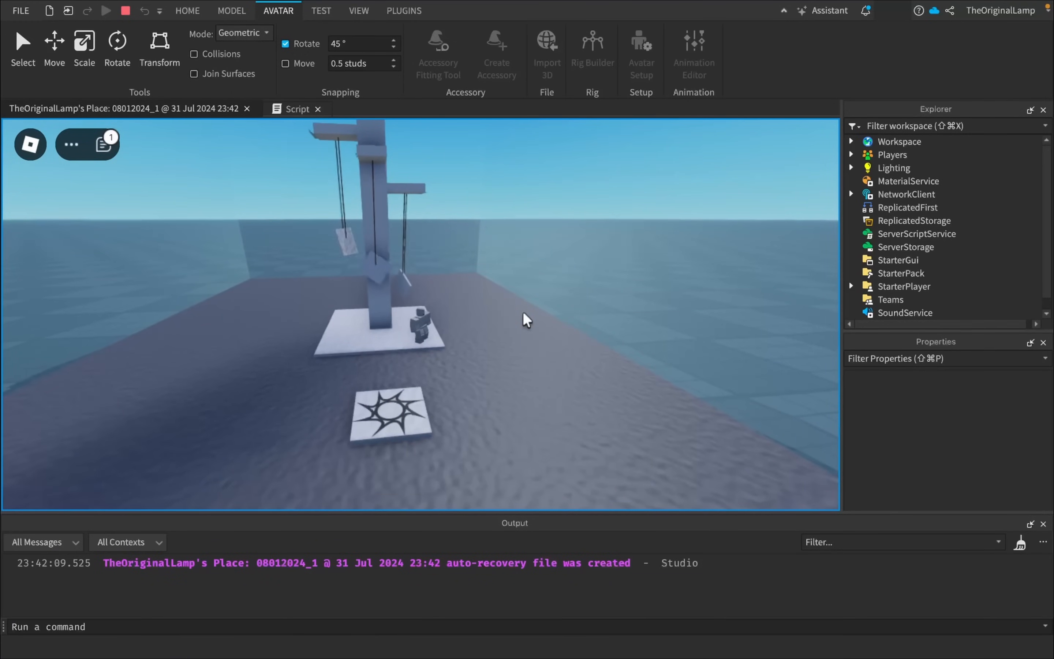
pyautogui.press('d')
pyautogui.scroll(6, 574, 299)
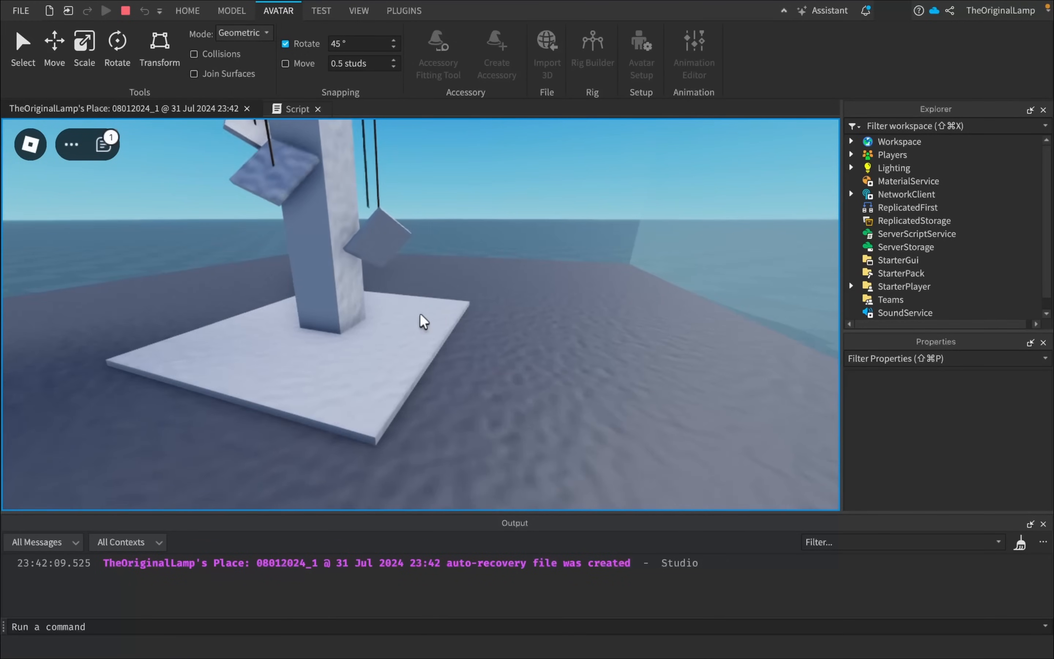
pyautogui.press('d')
pyautogui.press('w')
pyautogui.press('space')
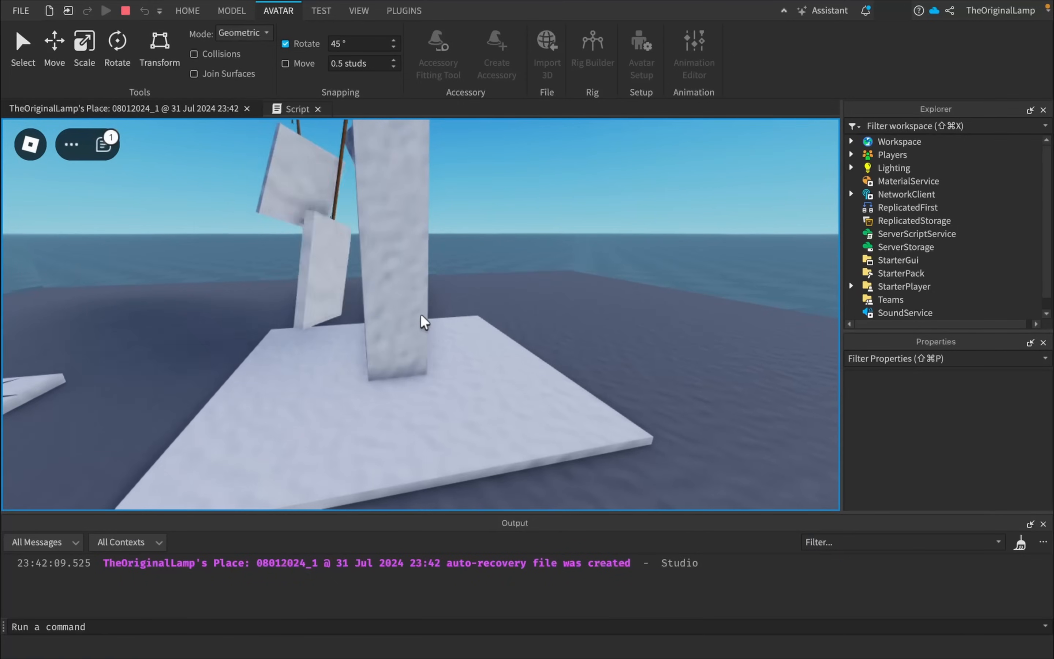
pyautogui.press('s')
pyautogui.press('a')
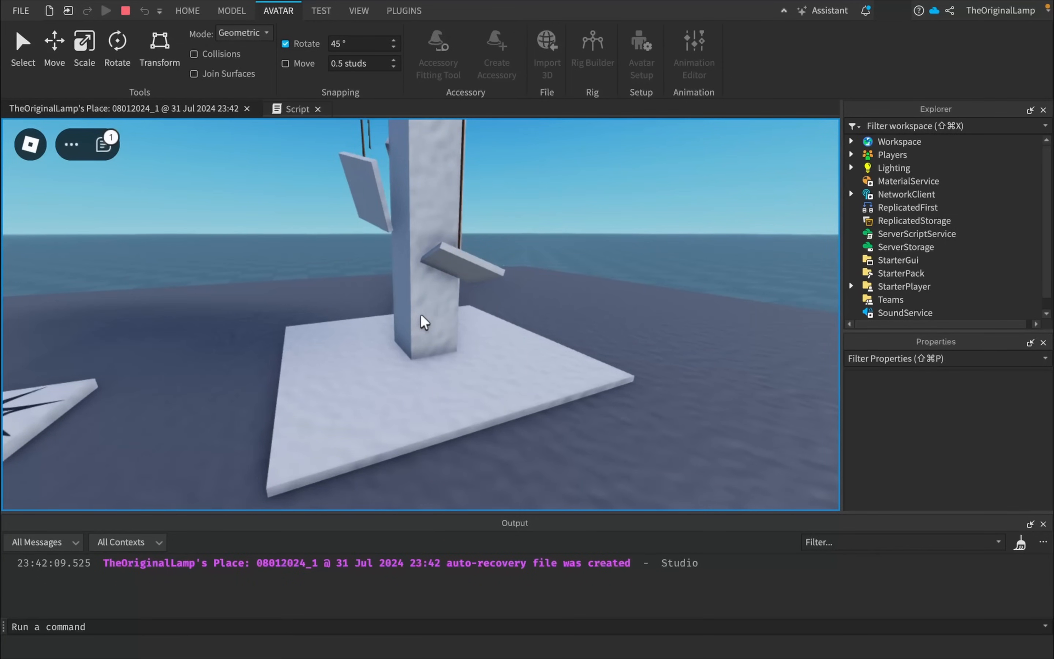
pyautogui.hotkey('shift', 'F5')
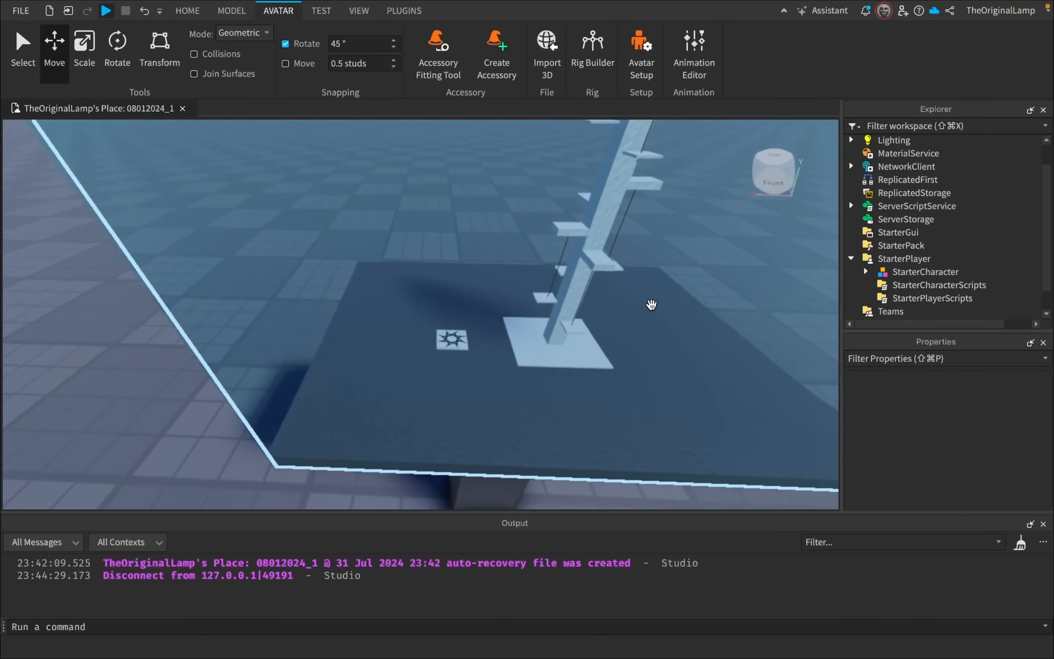
pyautogui.press('w')
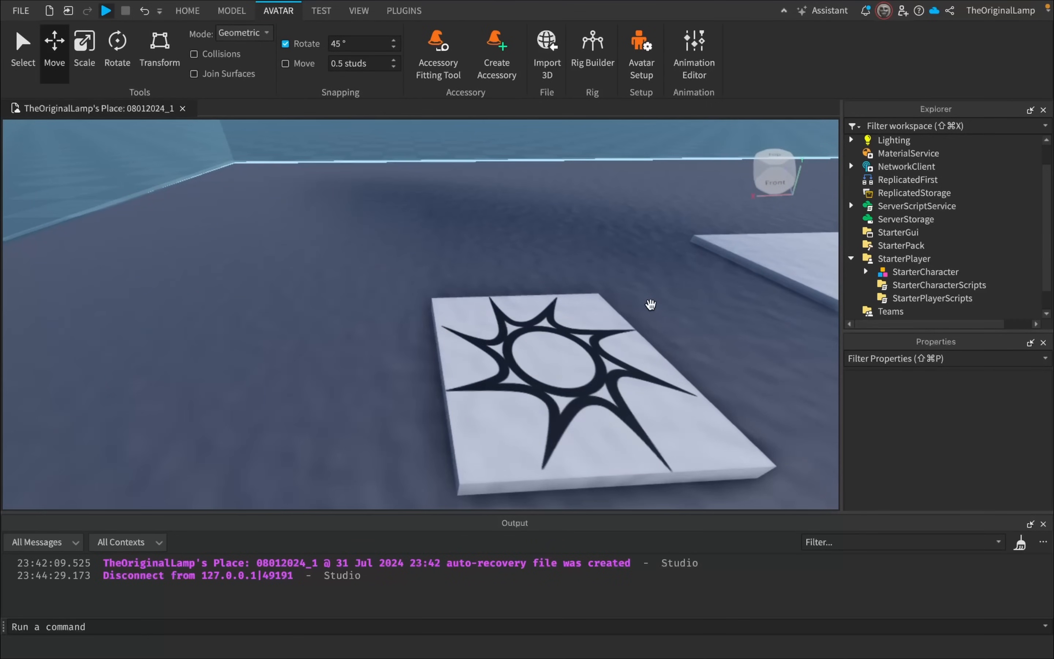